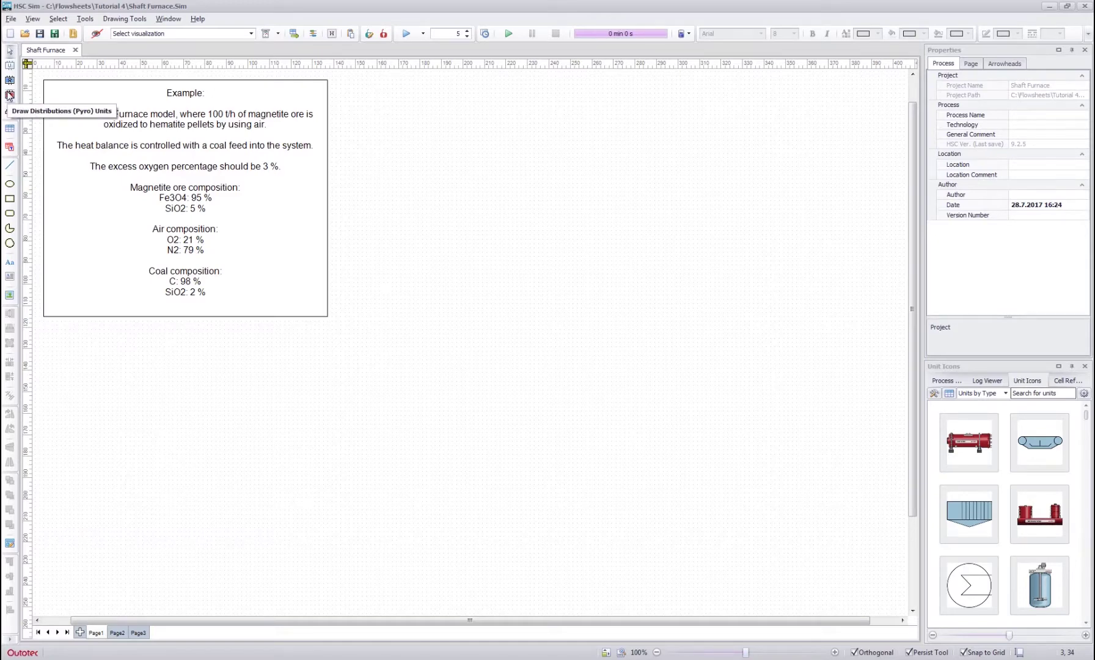
Draw a Distributions (Pyro) unit about 86 × 106 mm in the middle of the flowsheet, below and beside the example text
left_click(10, 94)
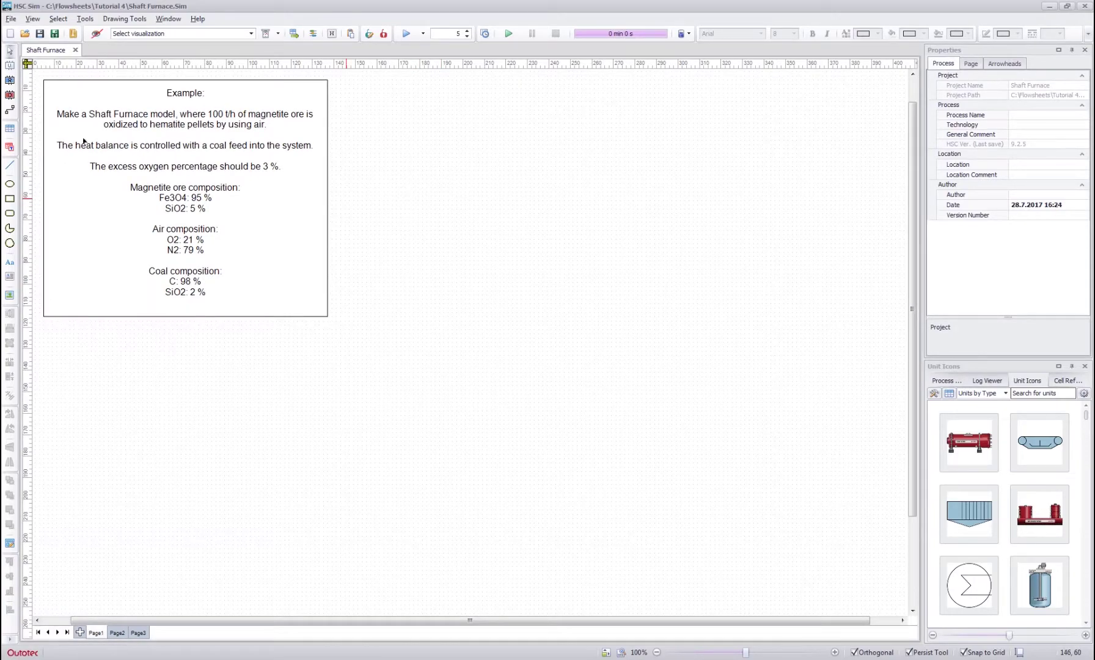
left_click(9, 95)
left_click_drag(414, 286, 593, 509)
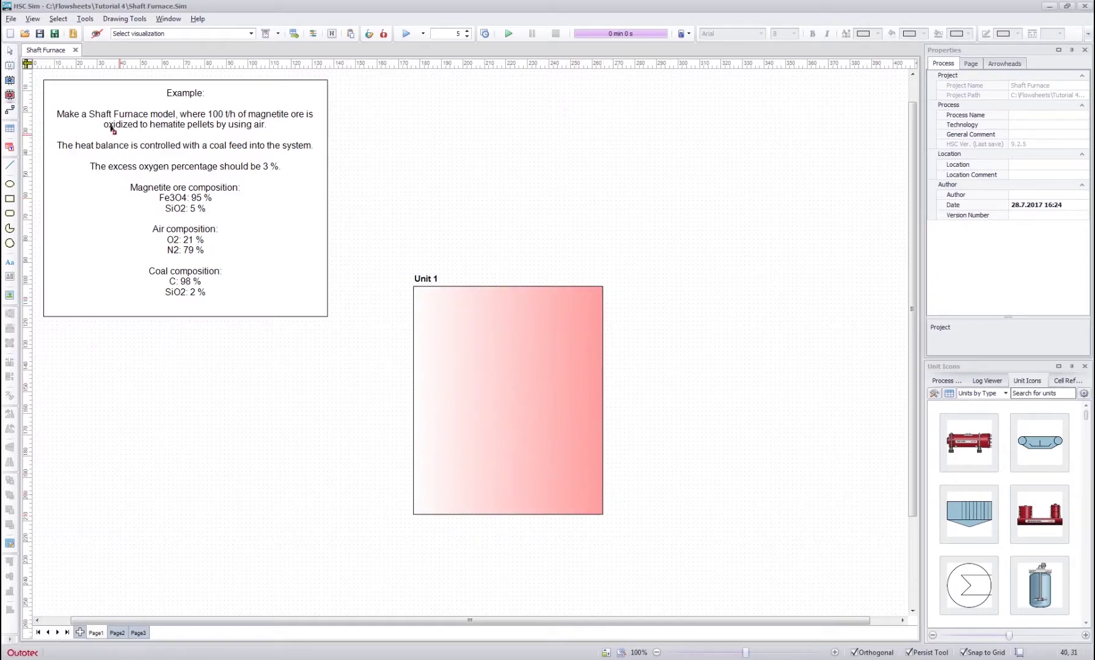
Draw three horizontal input streams, one above the other, each ending at the unit's left edge
left_click(9, 111)
left_click_drag(247, 359, 412, 362)
left_click_drag(250, 432, 413, 432)
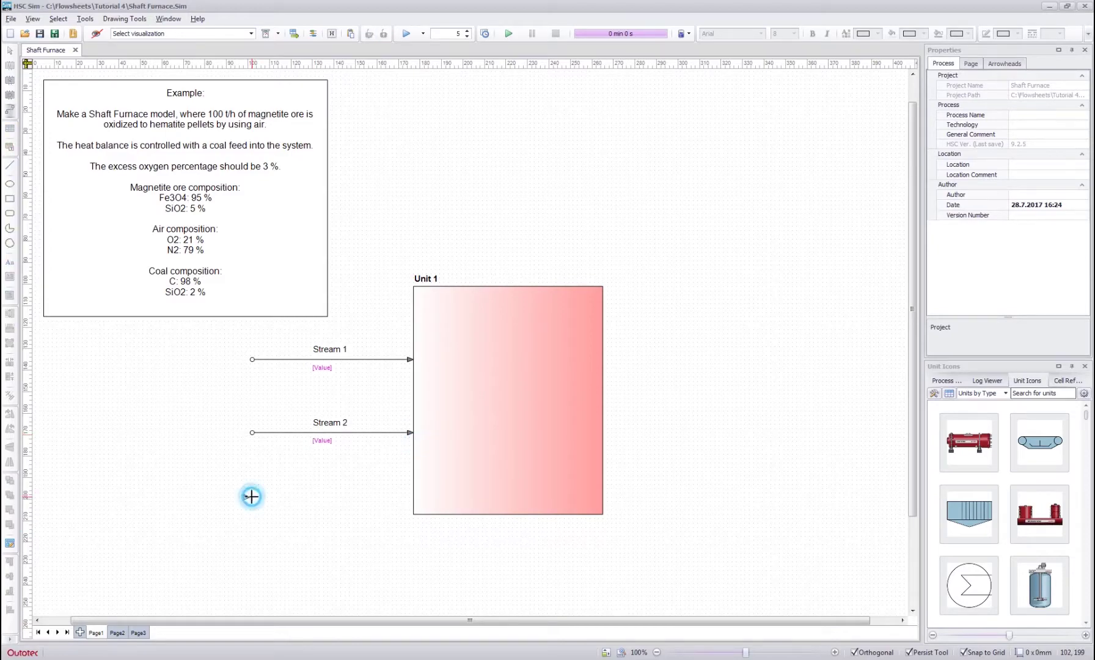
left_click_drag(251, 496, 411, 499)
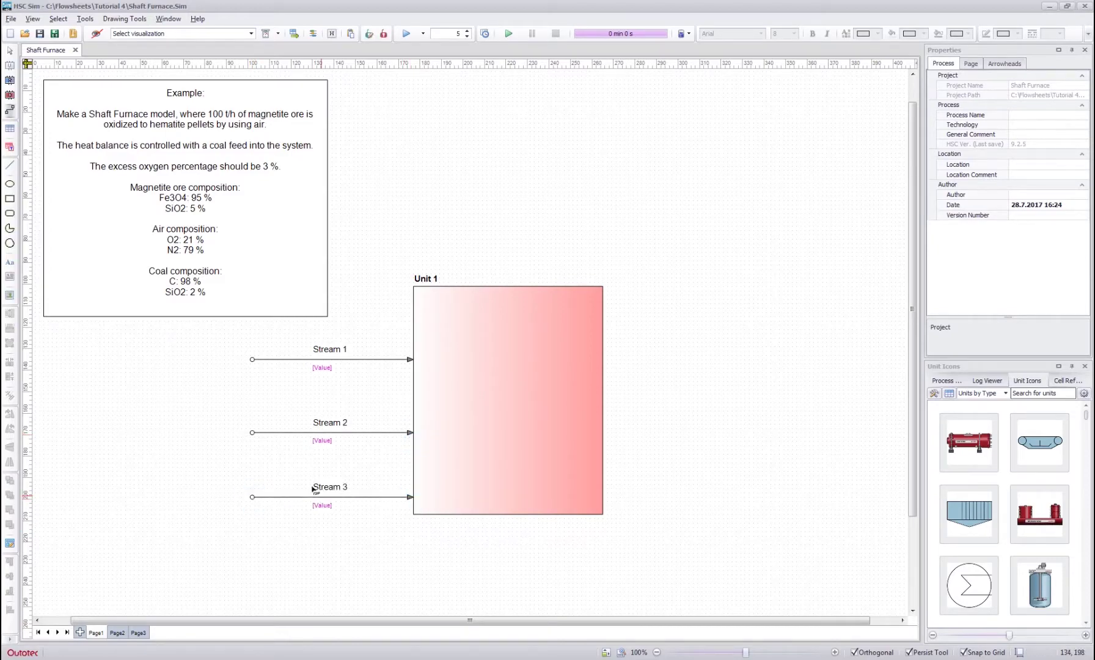
Rename the three input streams, from upper to lower, as Magnetite Ore, Air and Coal
left_click(333, 343)
left_click(328, 338)
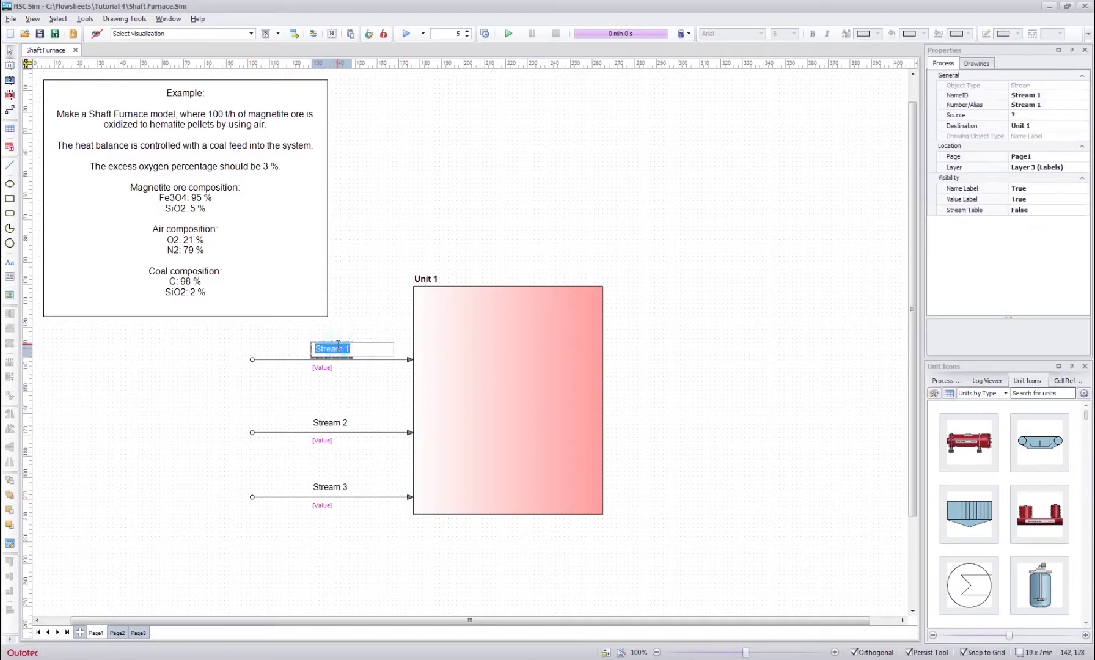
type("Magnetite Ore")
key("Return")
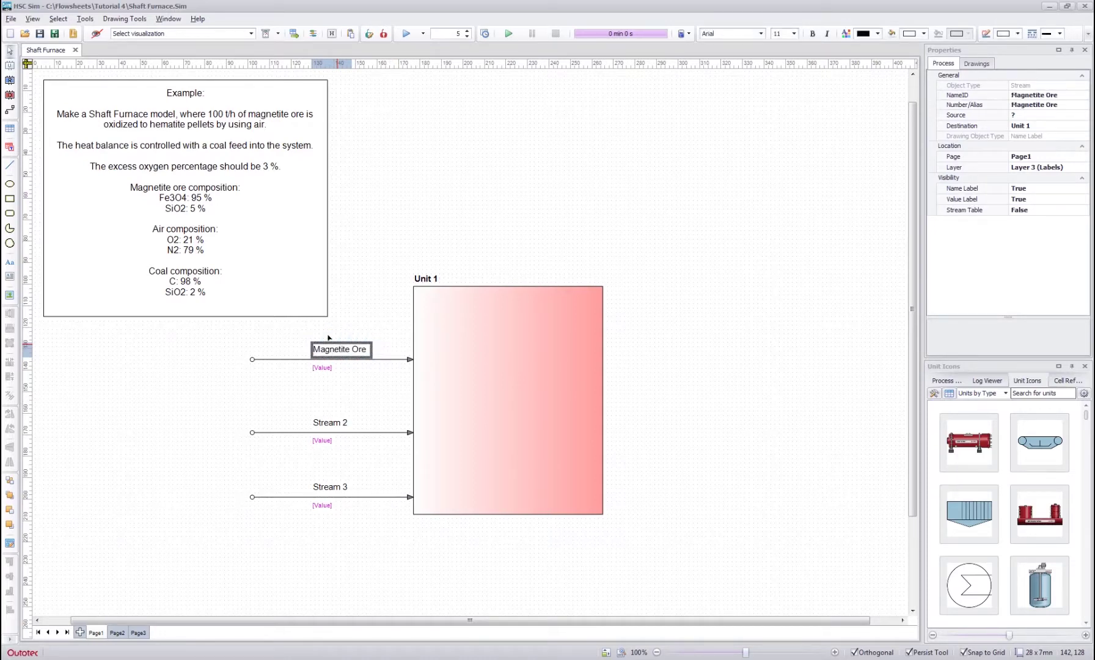
left_click(328, 415)
left_click(328, 414)
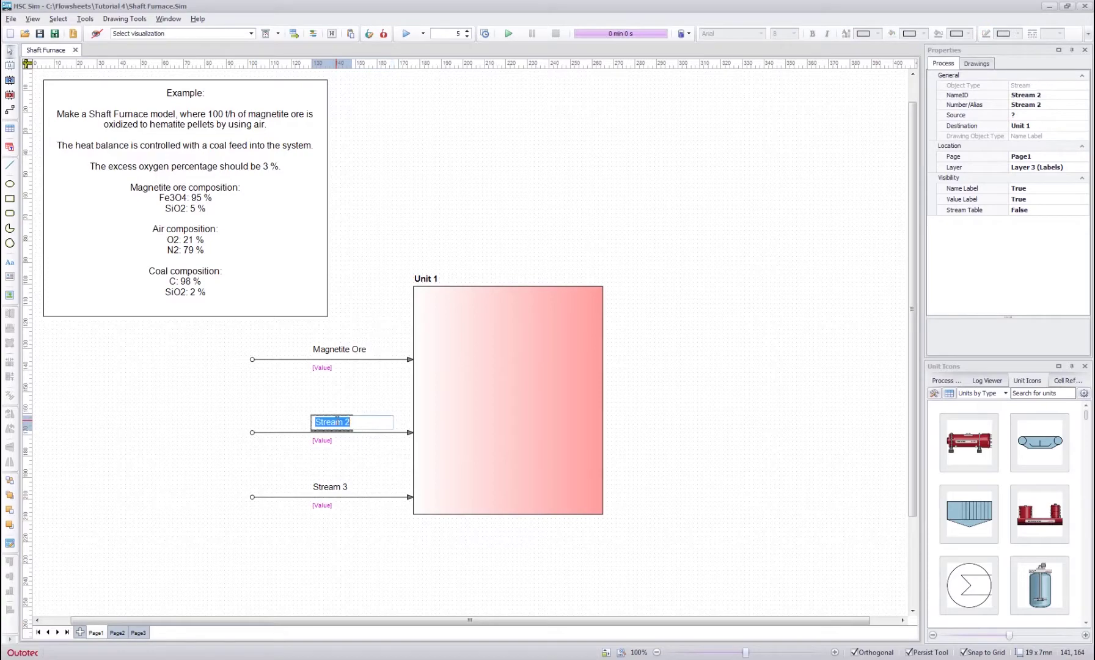
type("Auir")
key("Return")
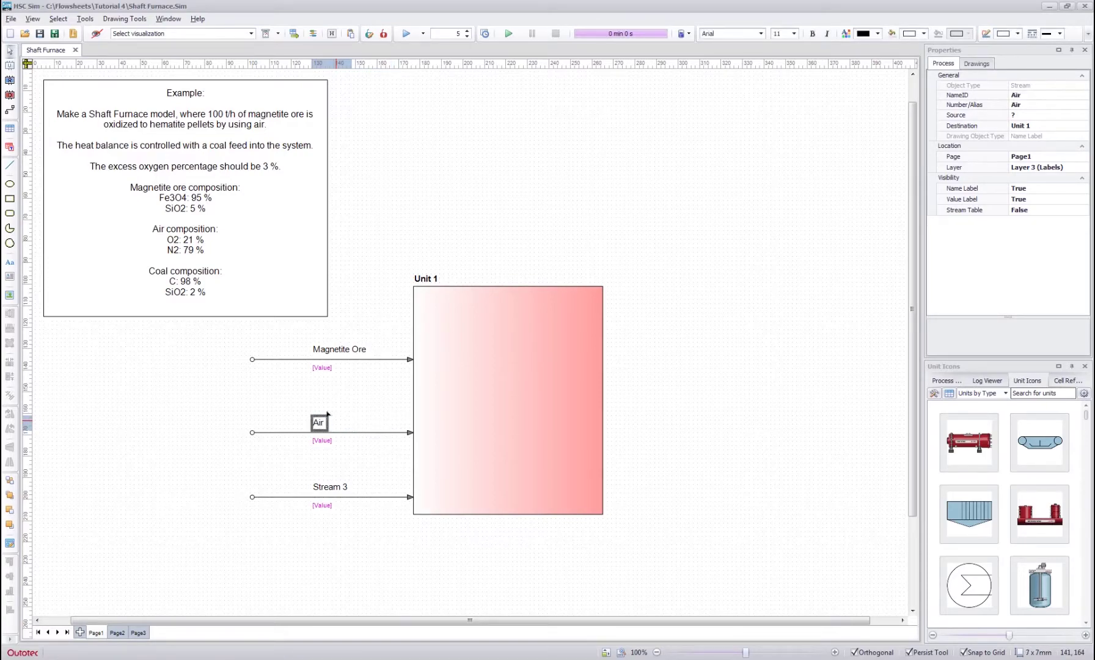
left_click(317, 485)
left_click(317, 484)
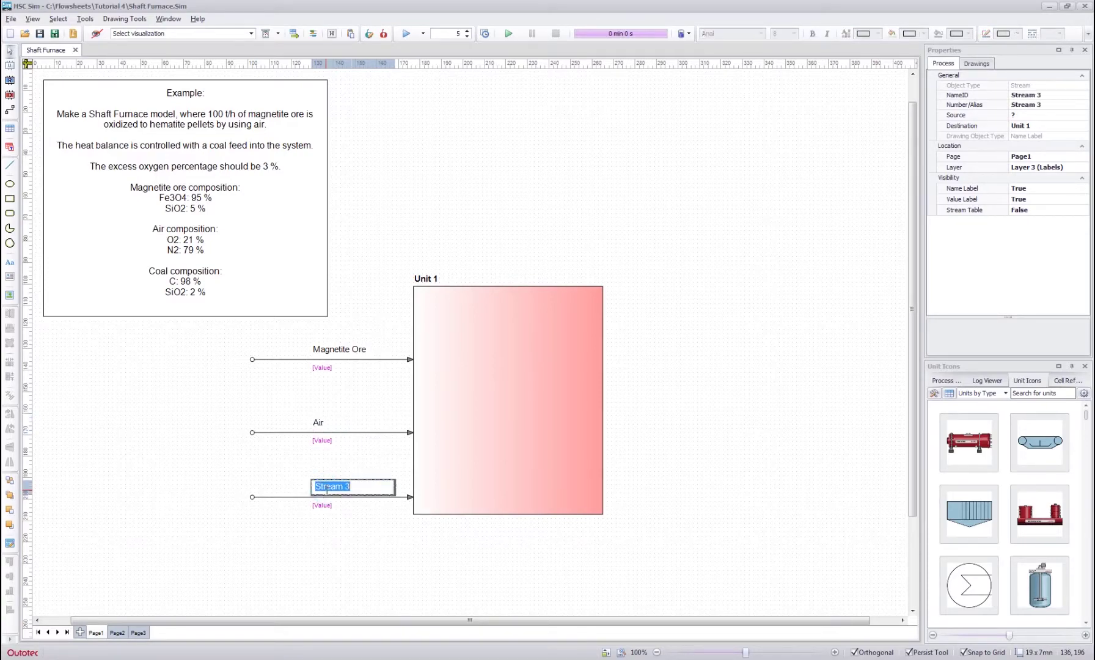
type("'C")
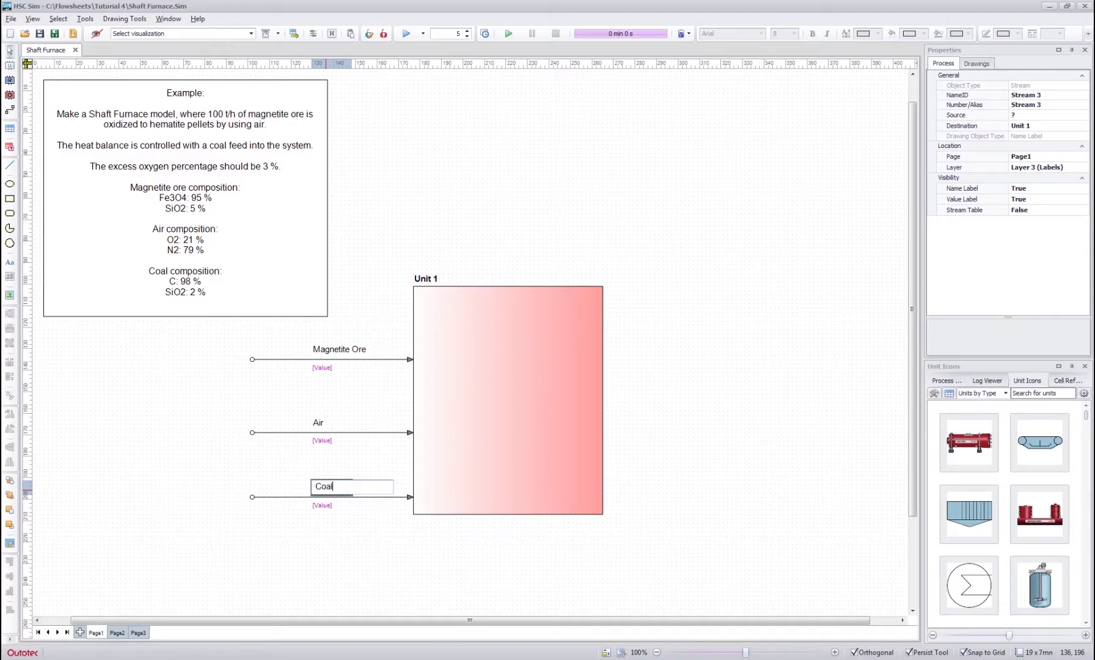
key("Return")
Rename the pyro unit as Shaft Furnace
left_click(425, 276)
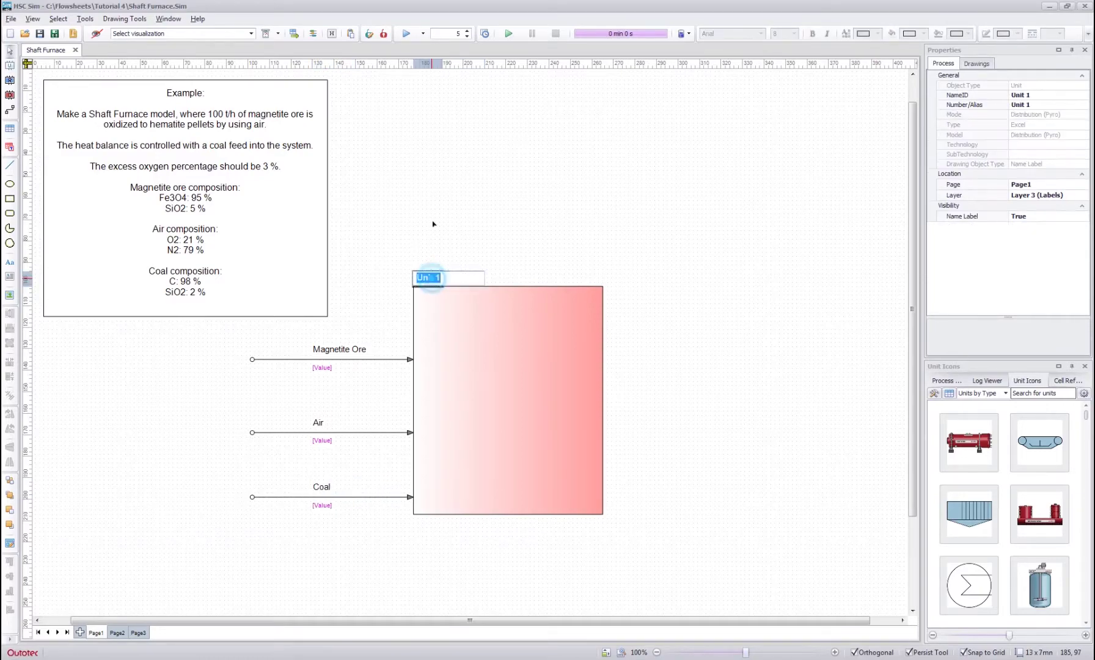
left_click(424, 277)
type("Shaft Furnace")
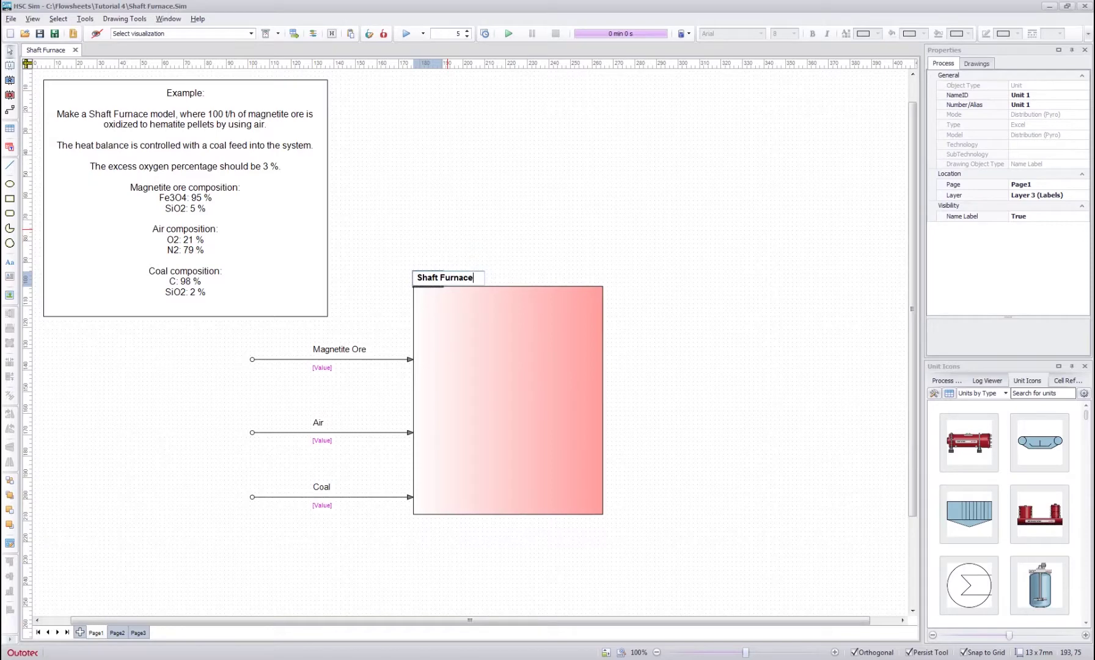
key("Return")
left_click(448, 230)
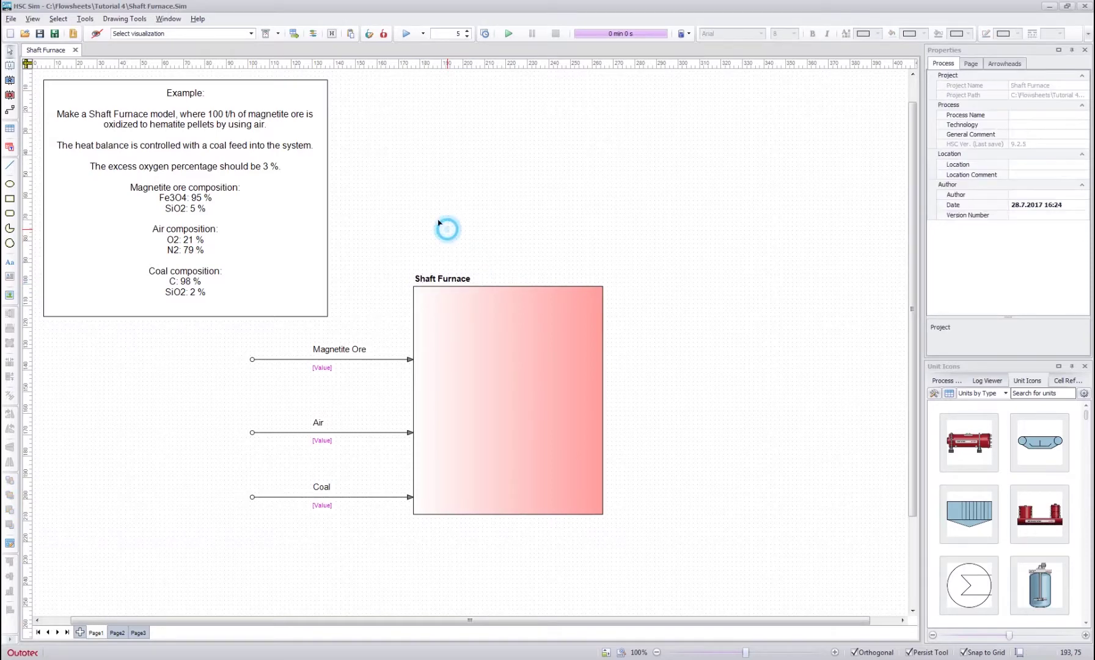
Insert the 107 KB Shaft Furnace.jpg as the unit's image, searching for "shaft", and narrow the unit to about two thirds of its width
left_click(507, 373)
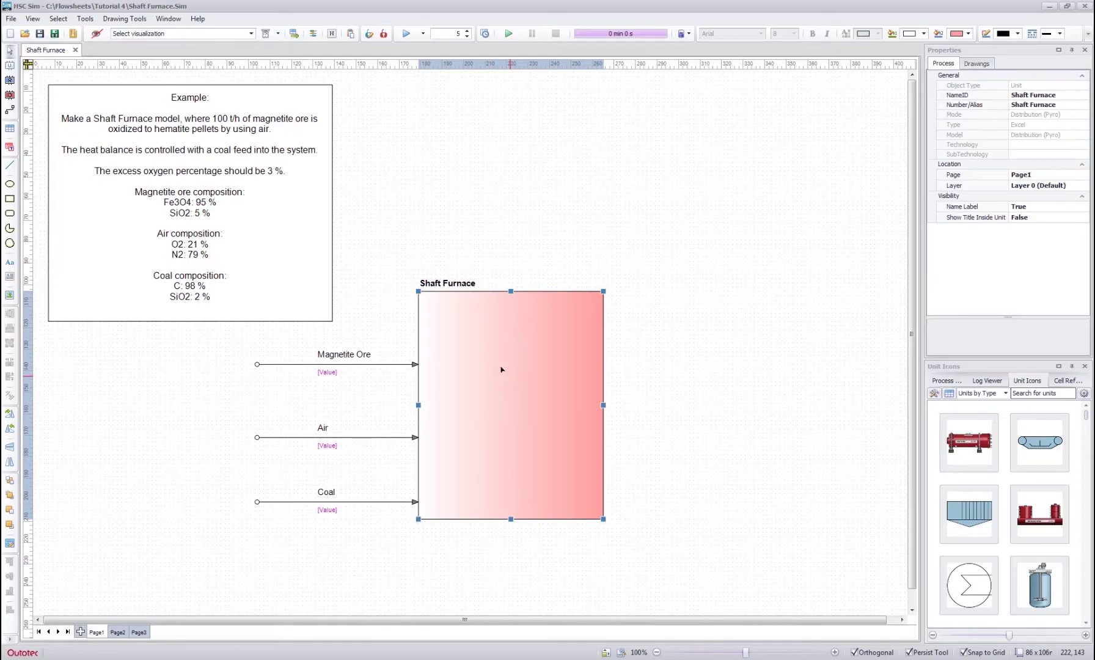
right_click(511, 377)
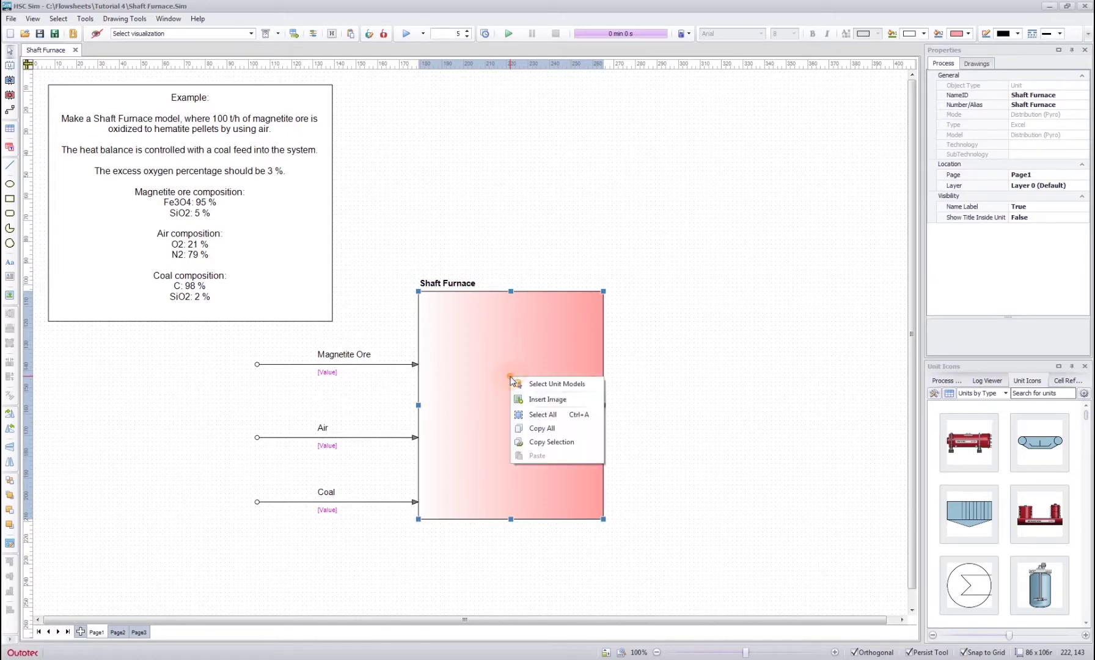
left_click(538, 400)
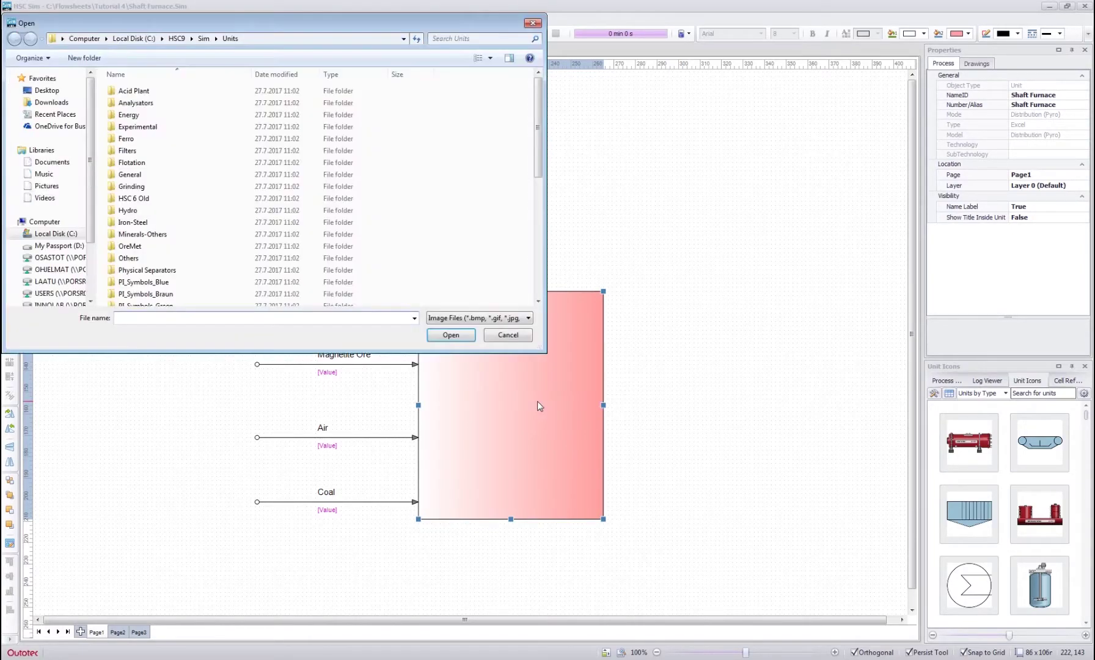
left_click(477, 37)
type("s")
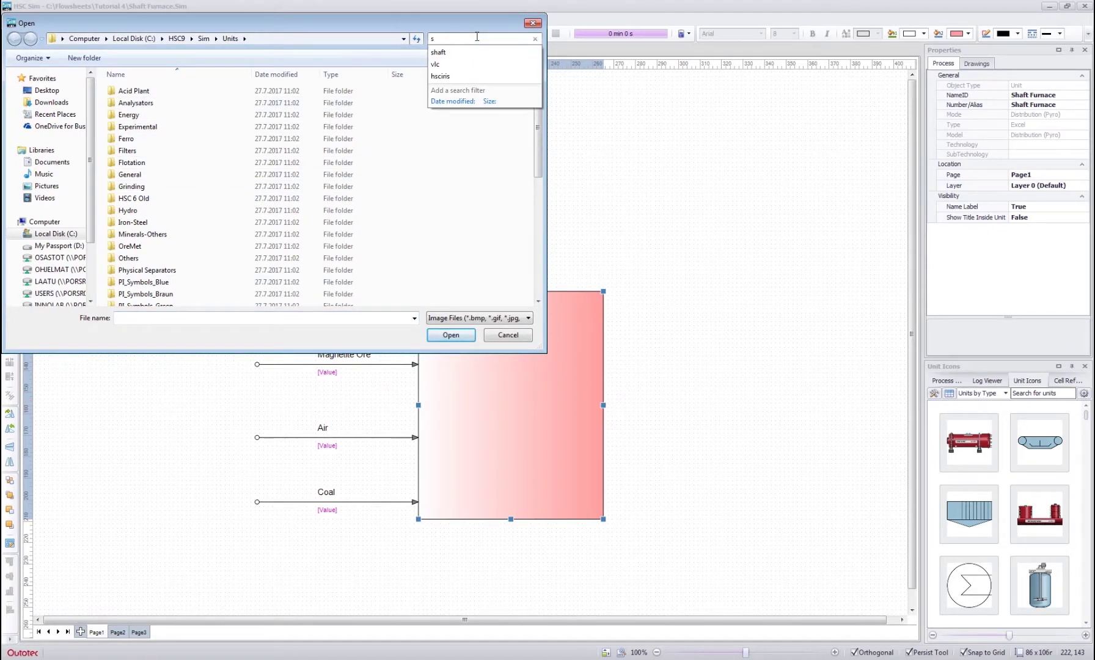
type("haft")
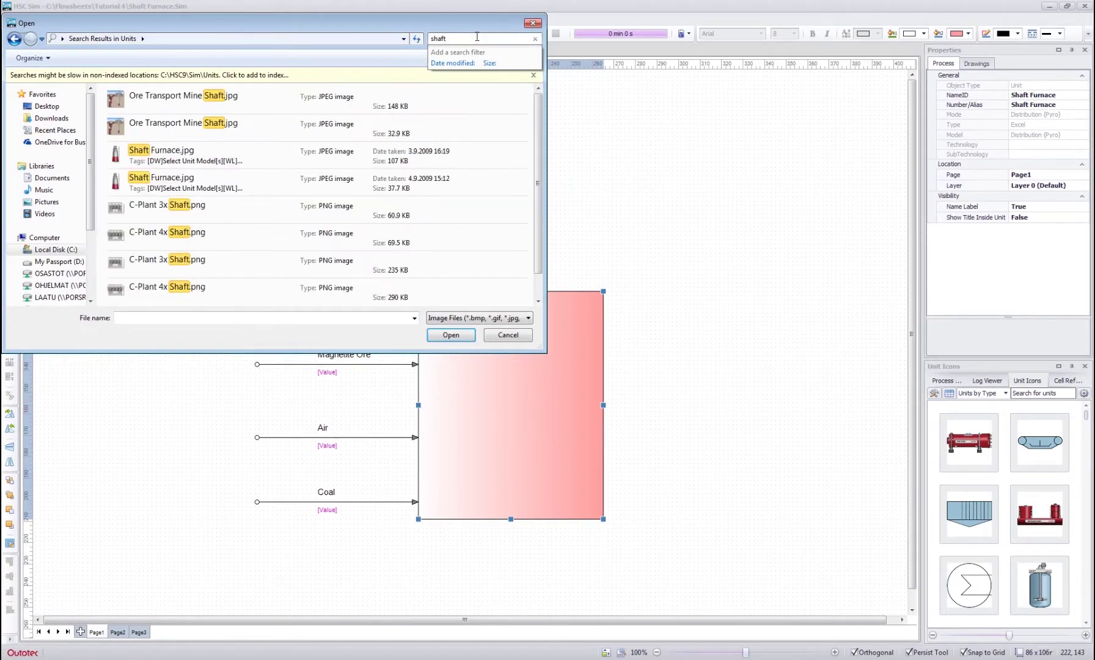
left_click(210, 157)
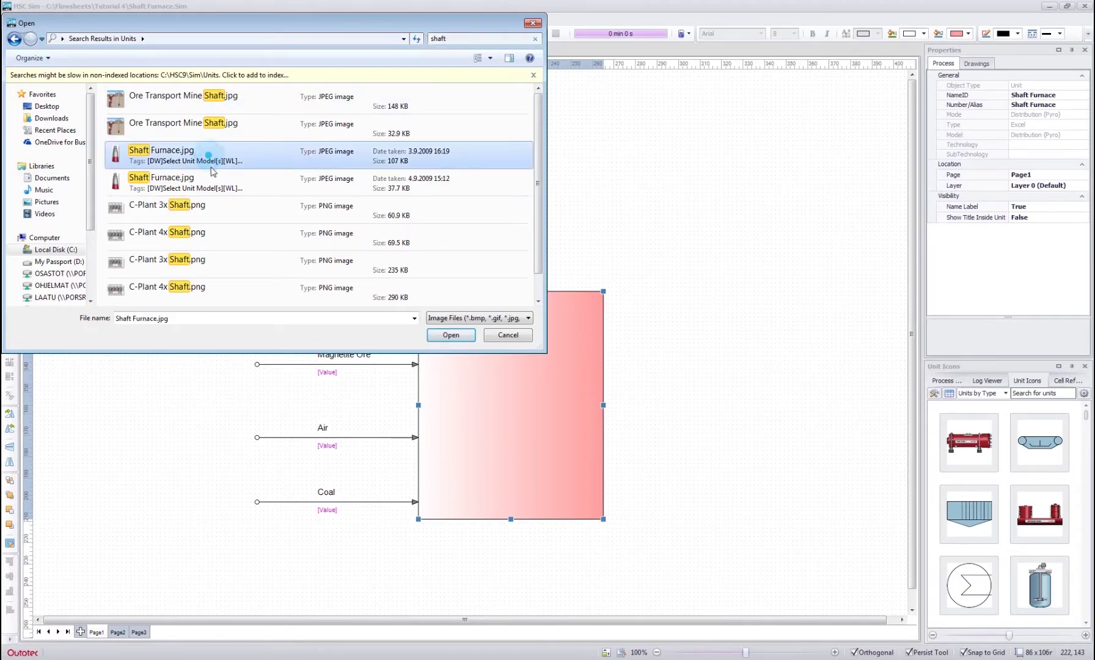
left_click(210, 174)
left_click(208, 151)
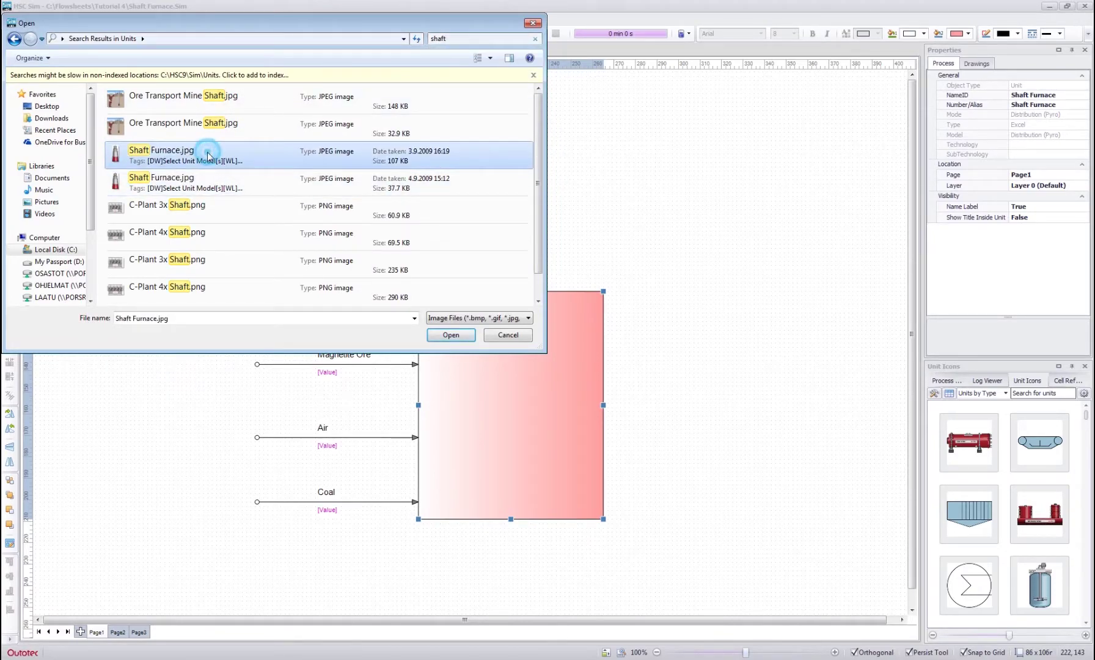
left_click(442, 334)
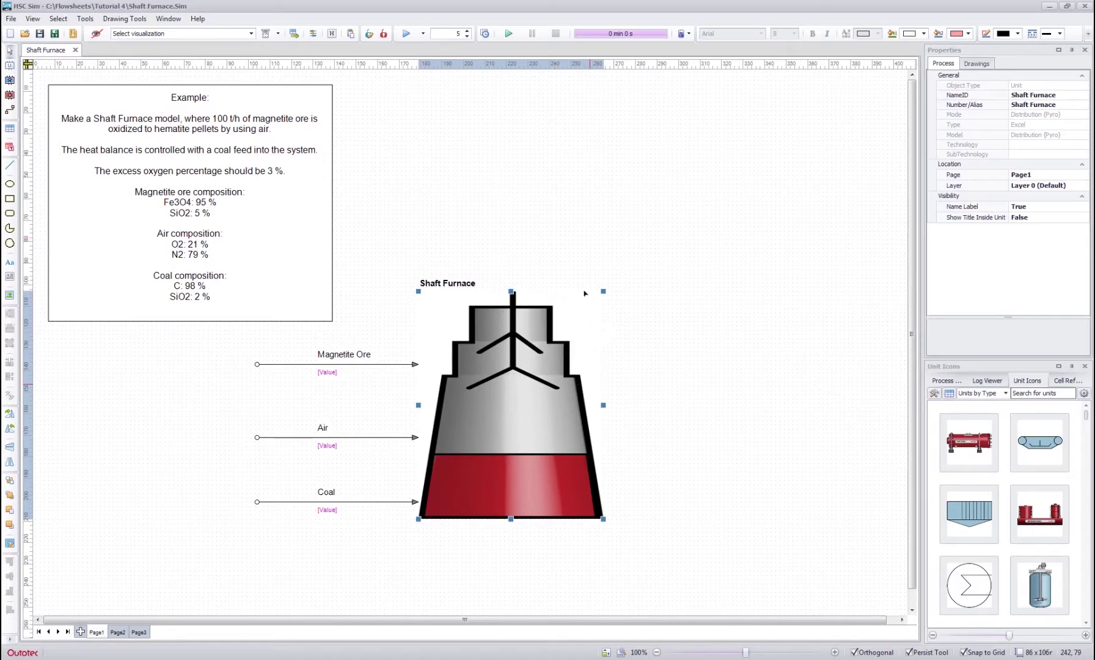
left_click_drag(603, 405, 541, 402)
left_click(544, 177)
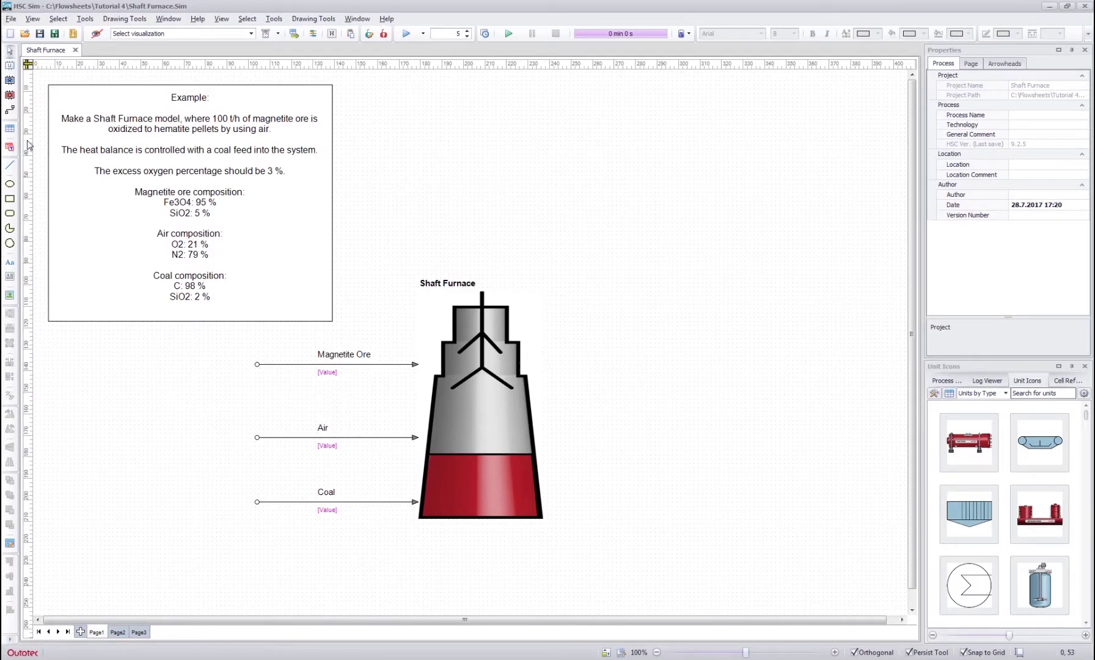
Draw two horizontal output streams leaving the furnace's right side, one near its upper part and one near its lower part
left_click(10, 109)
mouse_move(521, 354)
left_mouse_down()
mouse_move(573, 380)
mouse_move(662, 355)
left_mouse_up()
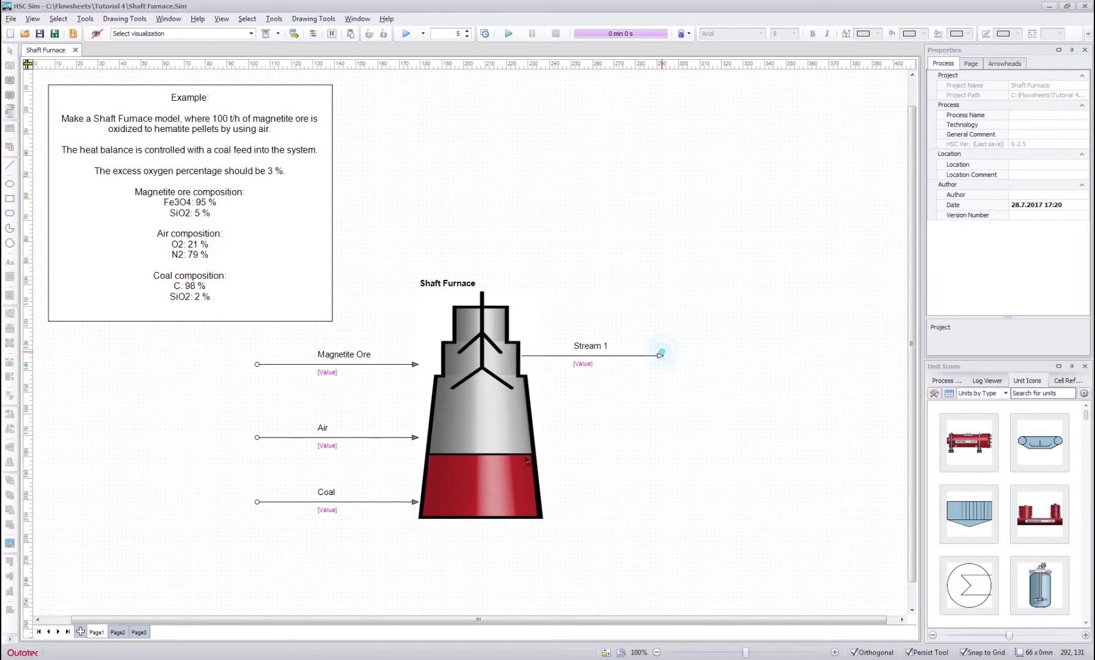
left_click_drag(538, 450, 661, 449)
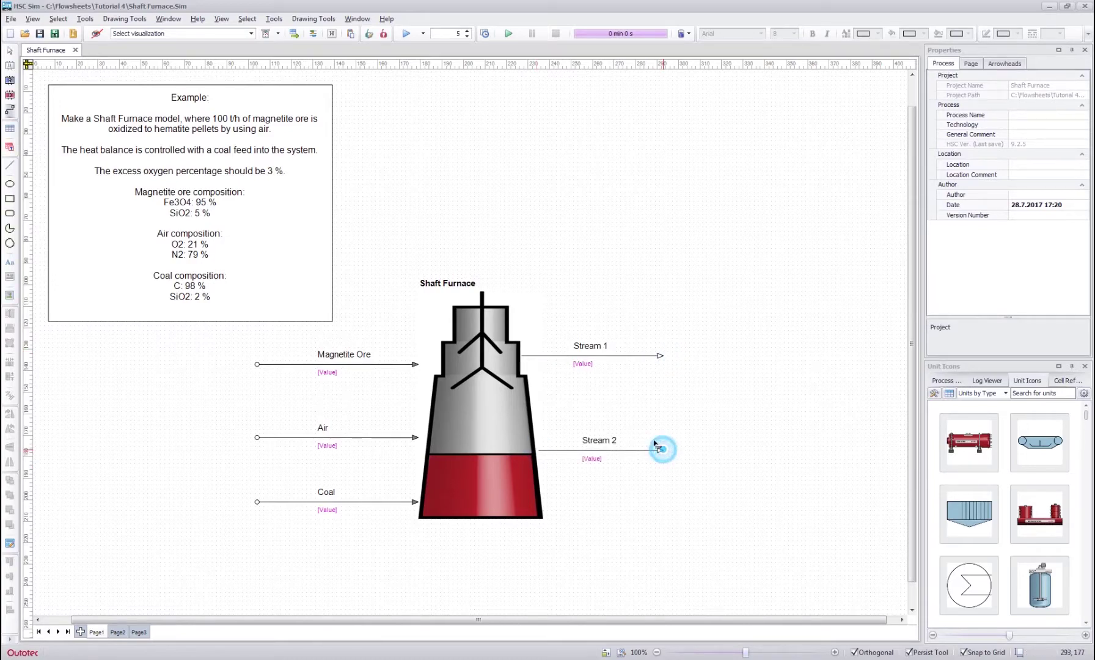
Rename the upper output stream as Process Gas and the lower one as Hematite Pellets
left_click(580, 336)
left_click(578, 336)
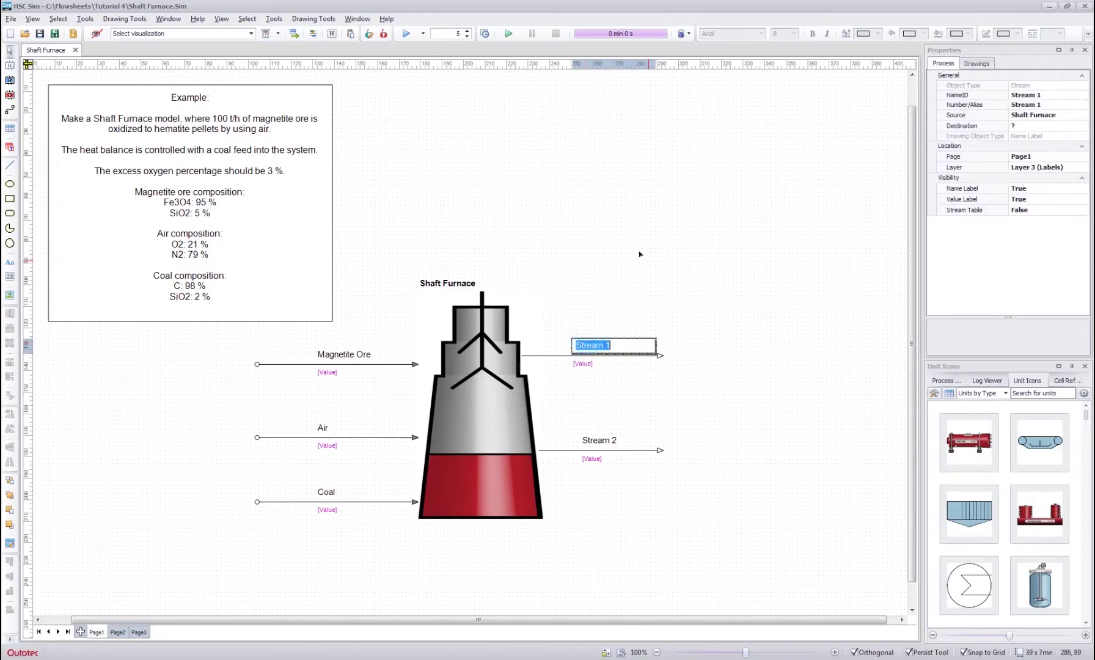
type("Process Gas")
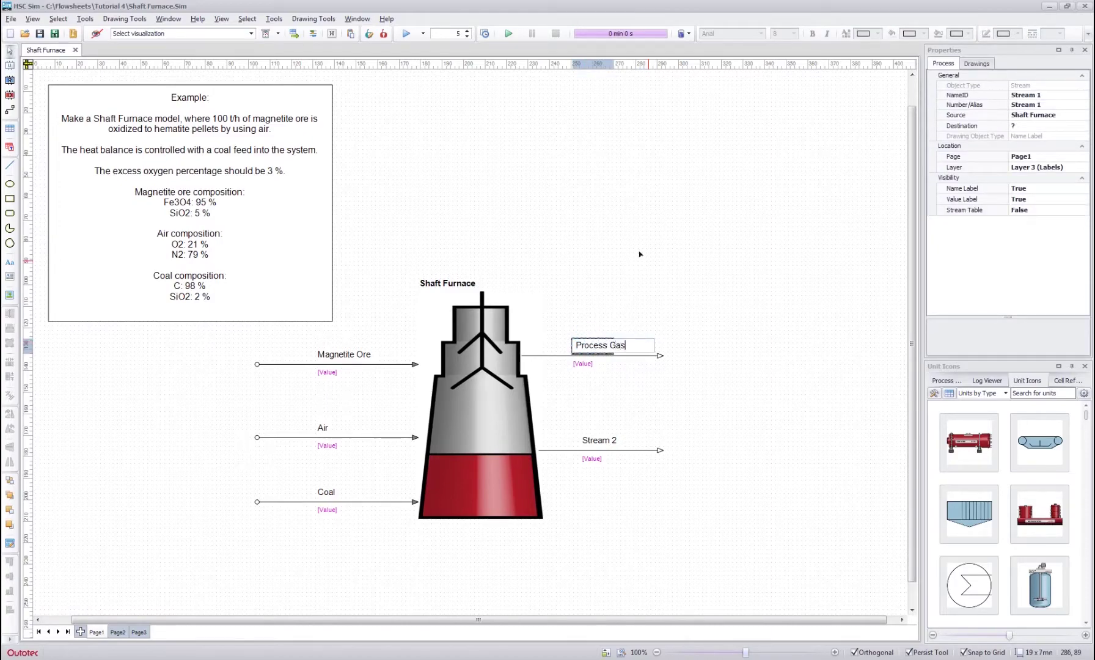
key("Return")
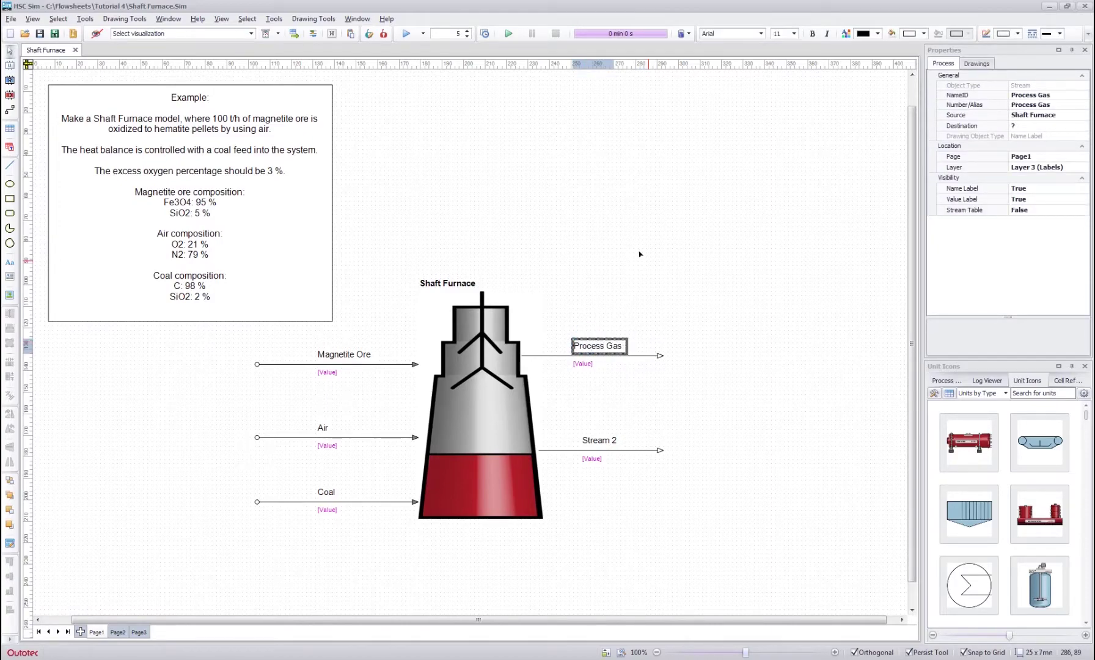
double_click(596, 439)
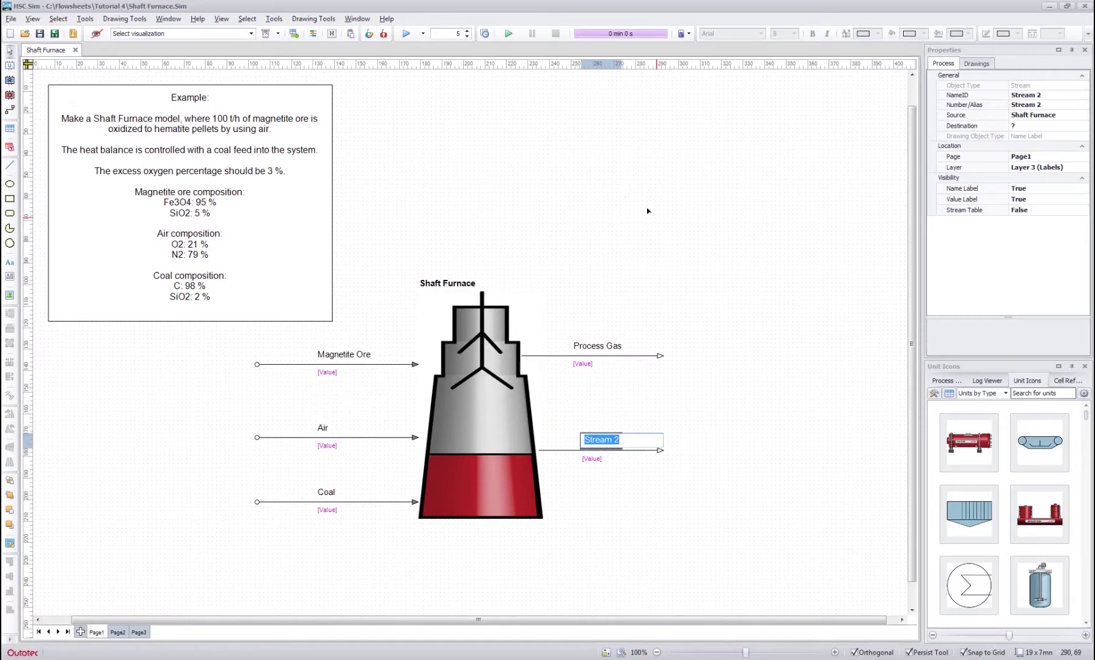
type("Hematite Pellets")
key("Return")
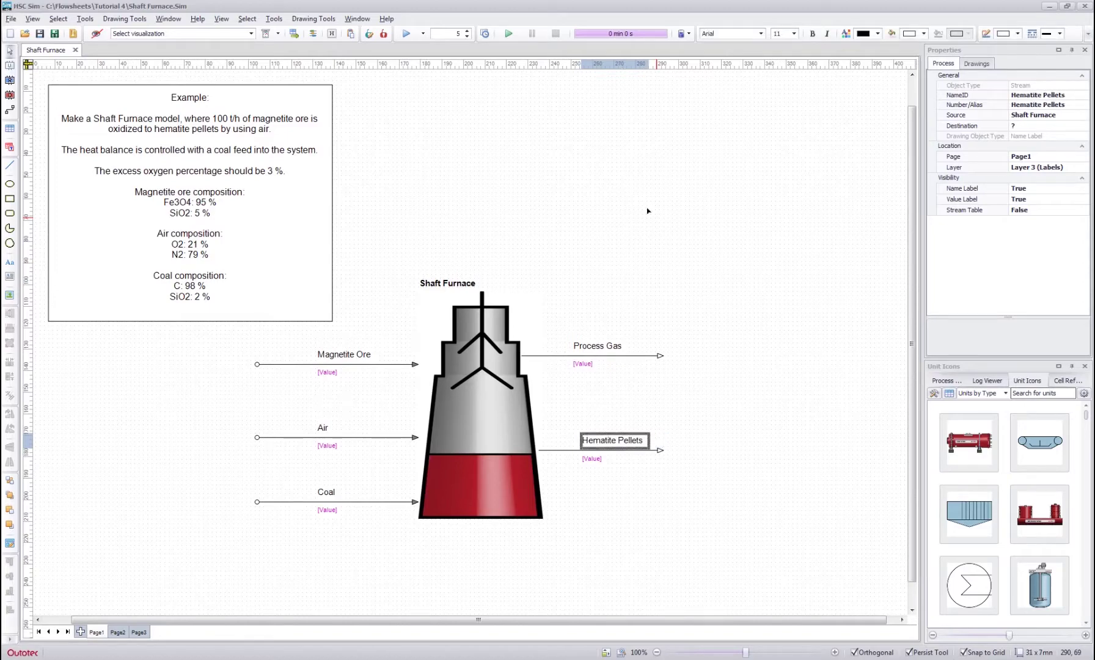
left_click(648, 211)
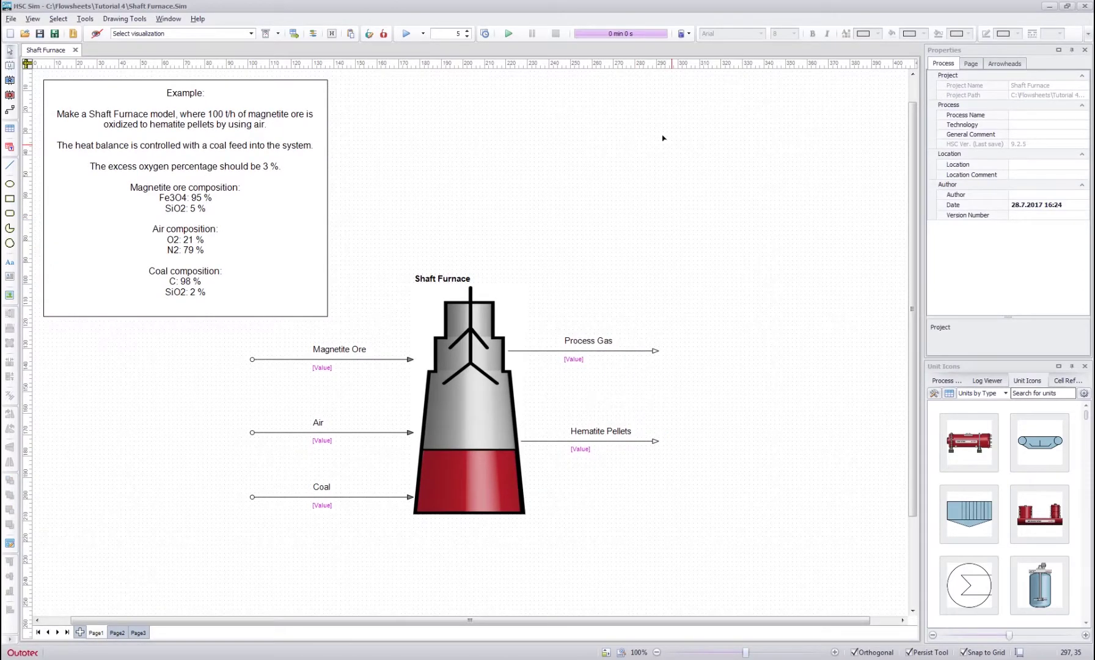
Open the Shaft Furnace unit's editor beside the example text and examine the Input sheet's stream blocks and Magnetite Ore's heat and exergy columns
double_click(462, 360)
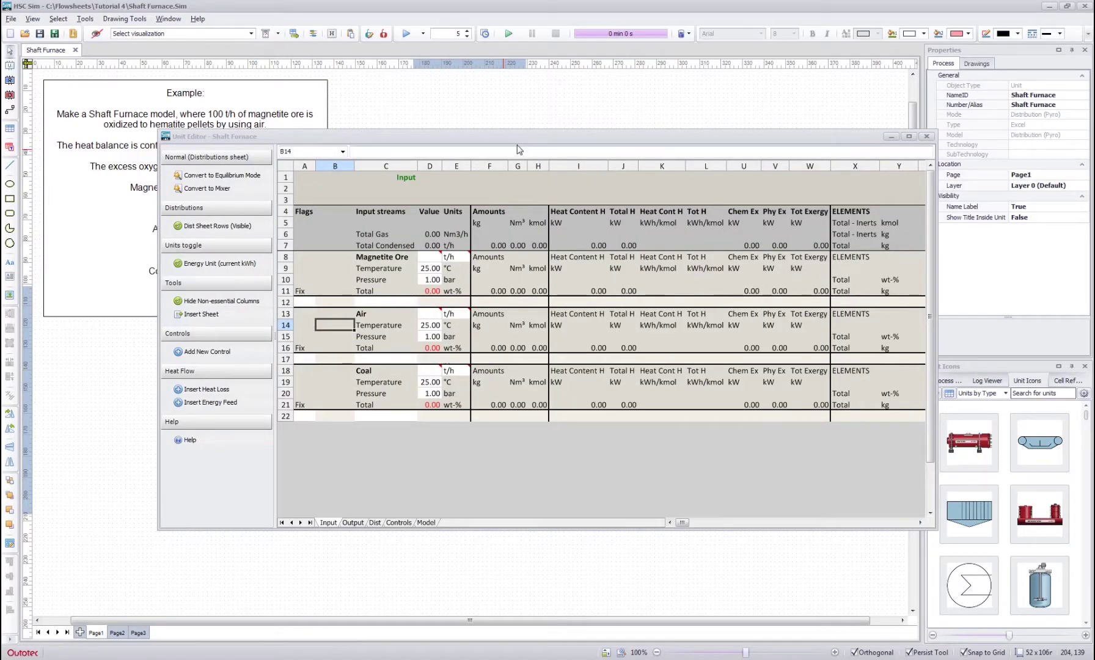
left_click_drag(524, 137, 612, 76)
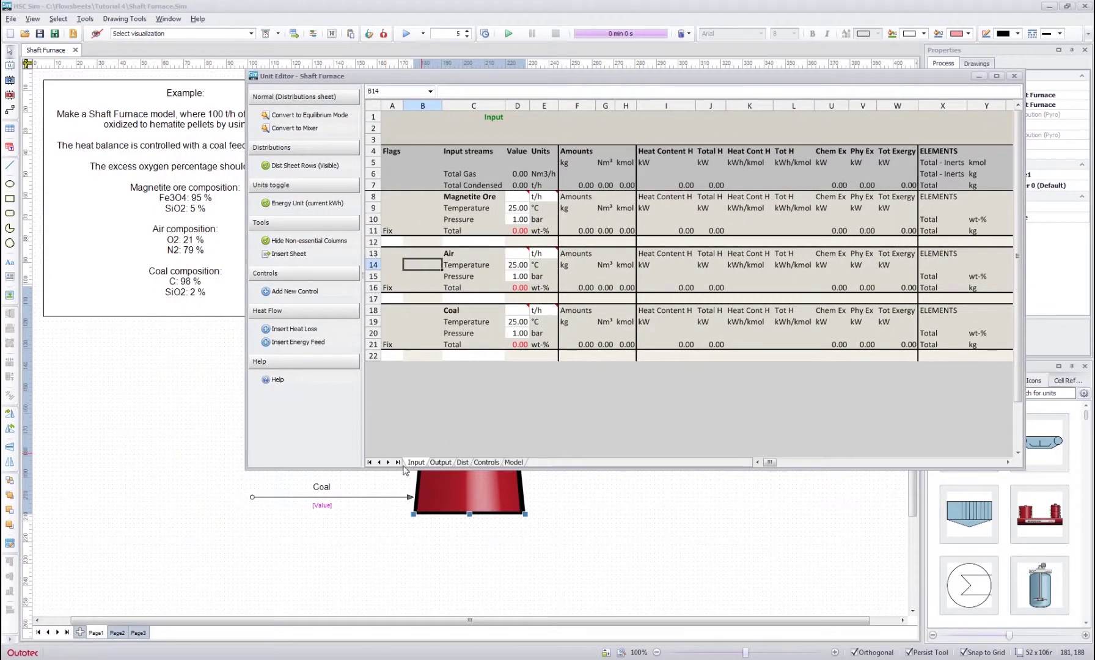
left_click_drag(418, 196, 573, 234)
left_click_drag(428, 252, 610, 284)
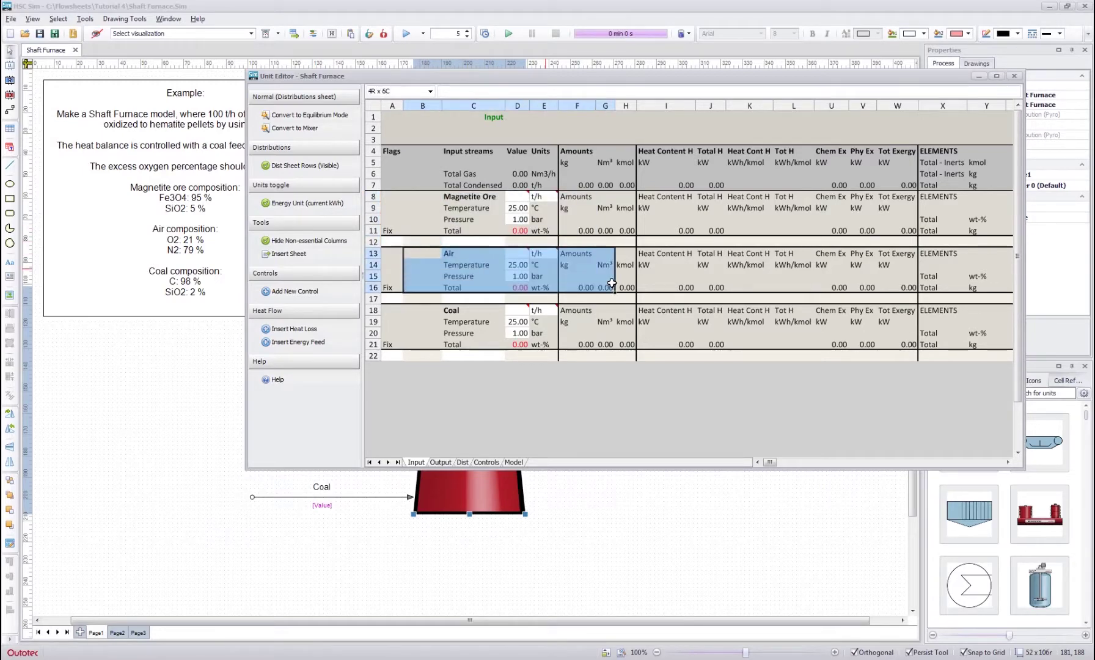
left_click_drag(423, 309, 578, 346)
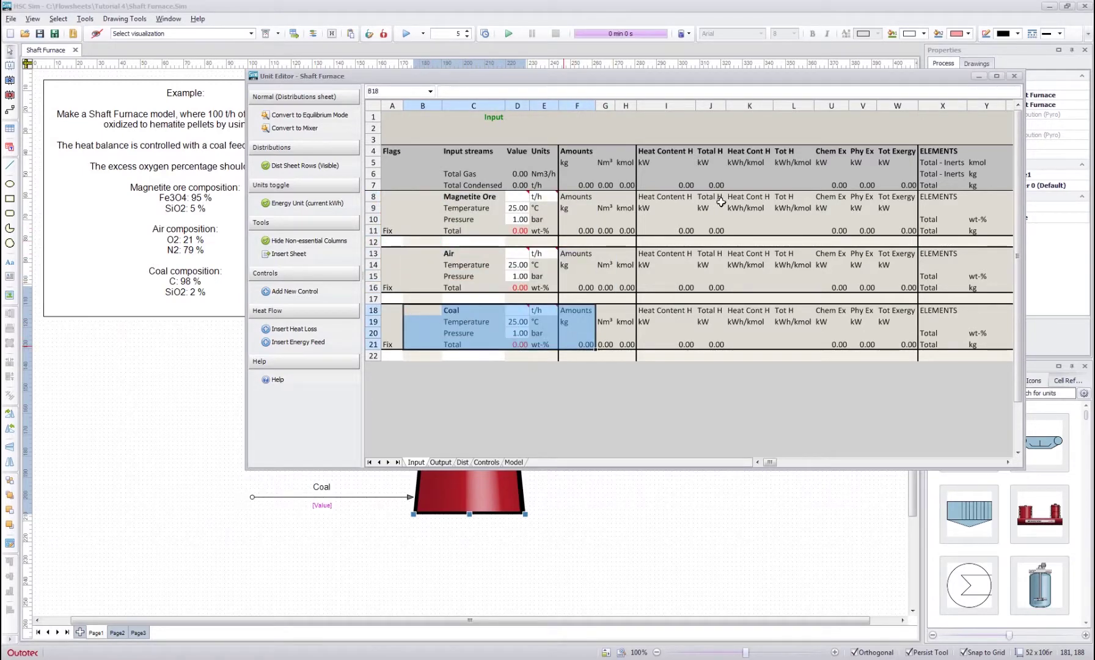
left_click_drag(655, 199, 887, 227)
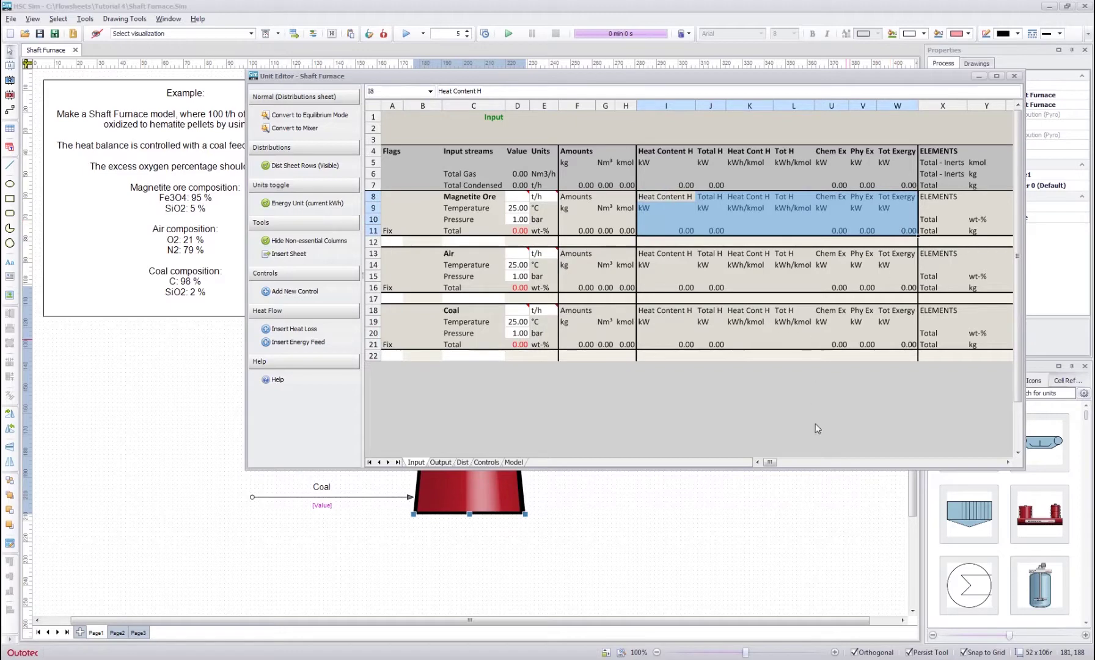
Examine the remaining Input columns and the unit's Output, Dist, Controls and Model sheets
left_click(1008, 462)
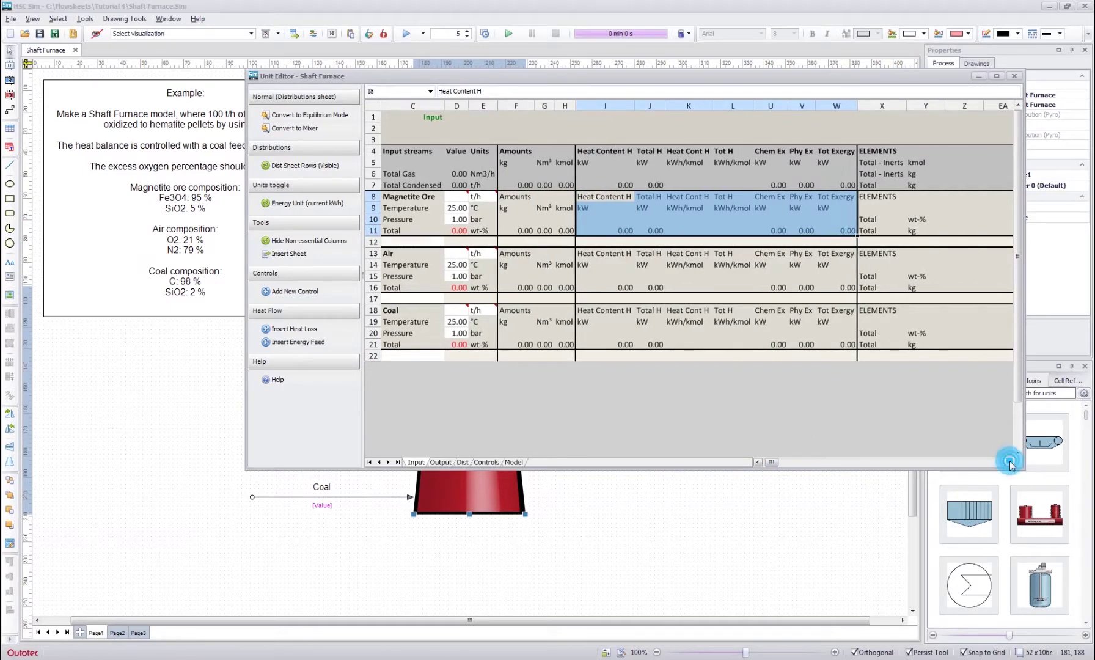
left_click(757, 462)
left_click(756, 462)
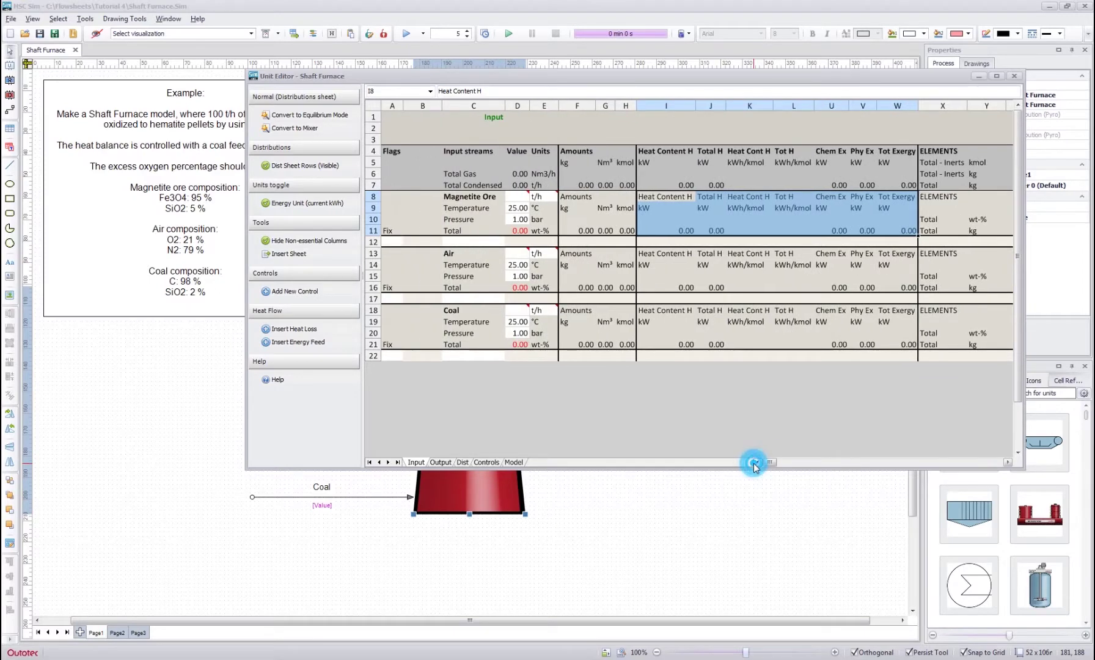
left_click(440, 462)
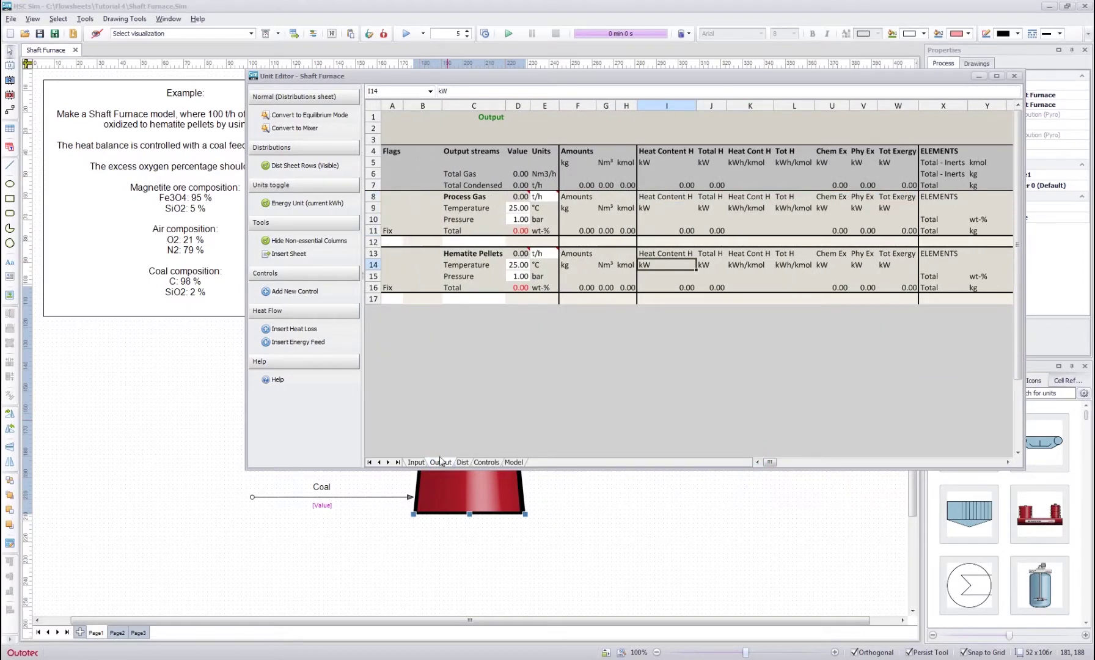
left_click(461, 462)
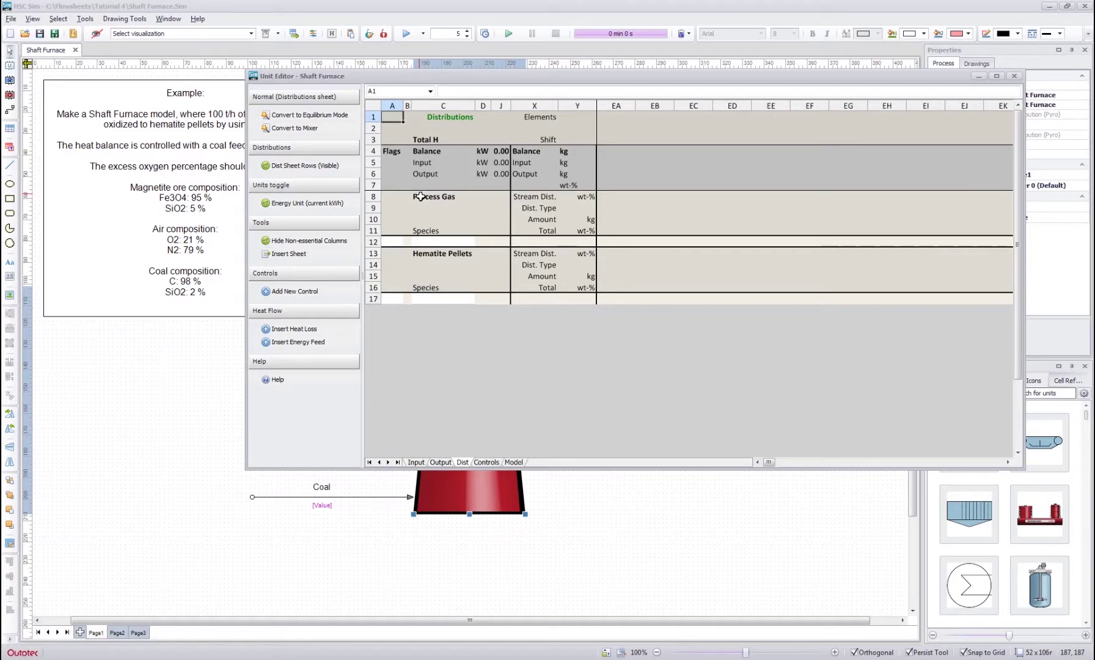
left_click(487, 462)
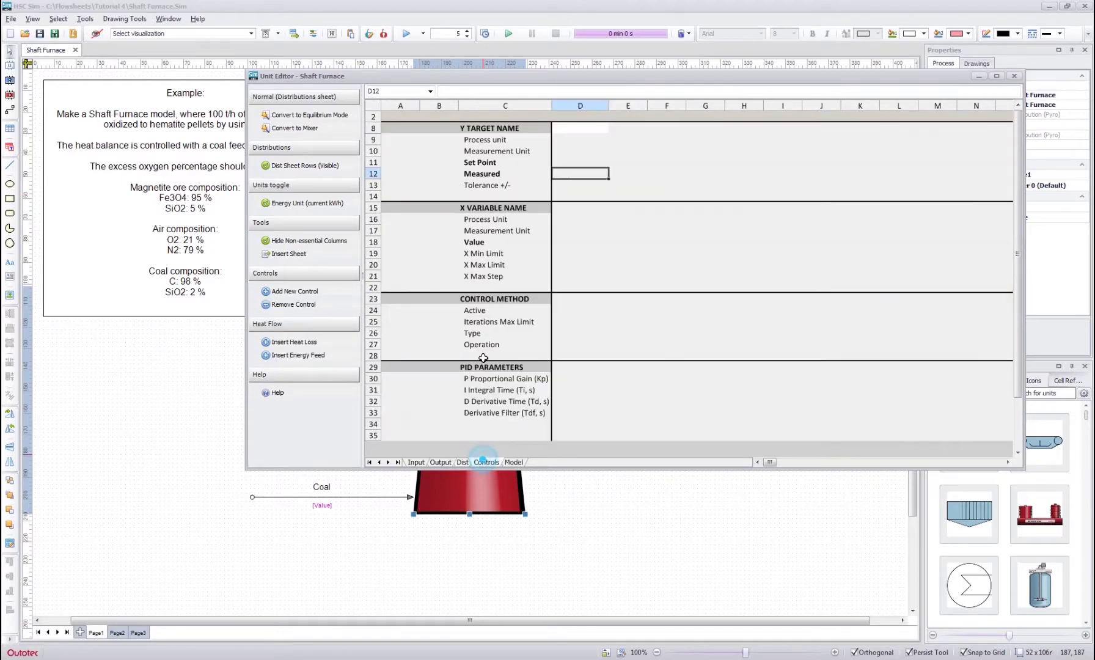
left_click(513, 462)
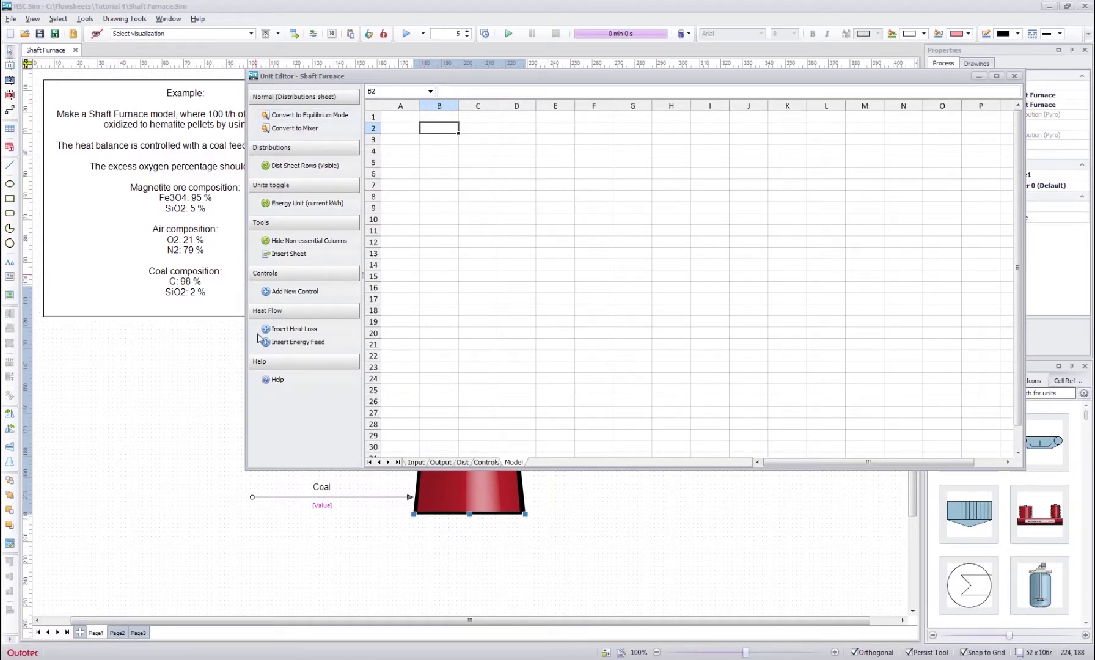
Return to the Input sheet and set the Magnetite Ore stream's amount to 100 t/h
left_click(416, 462)
left_click(475, 311)
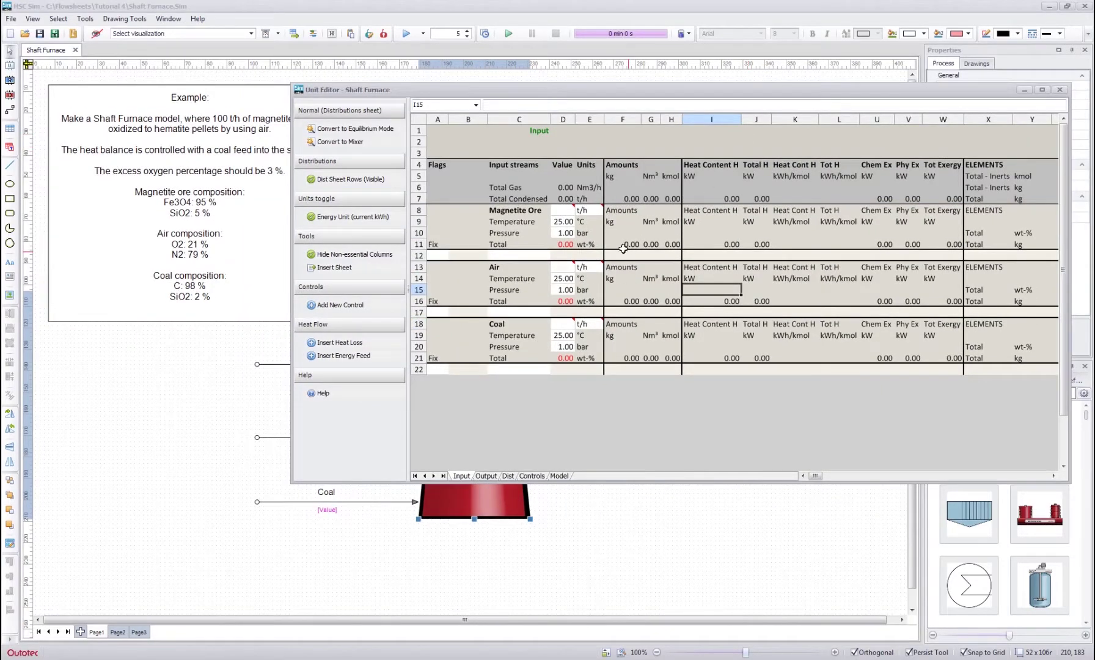
left_click(616, 241)
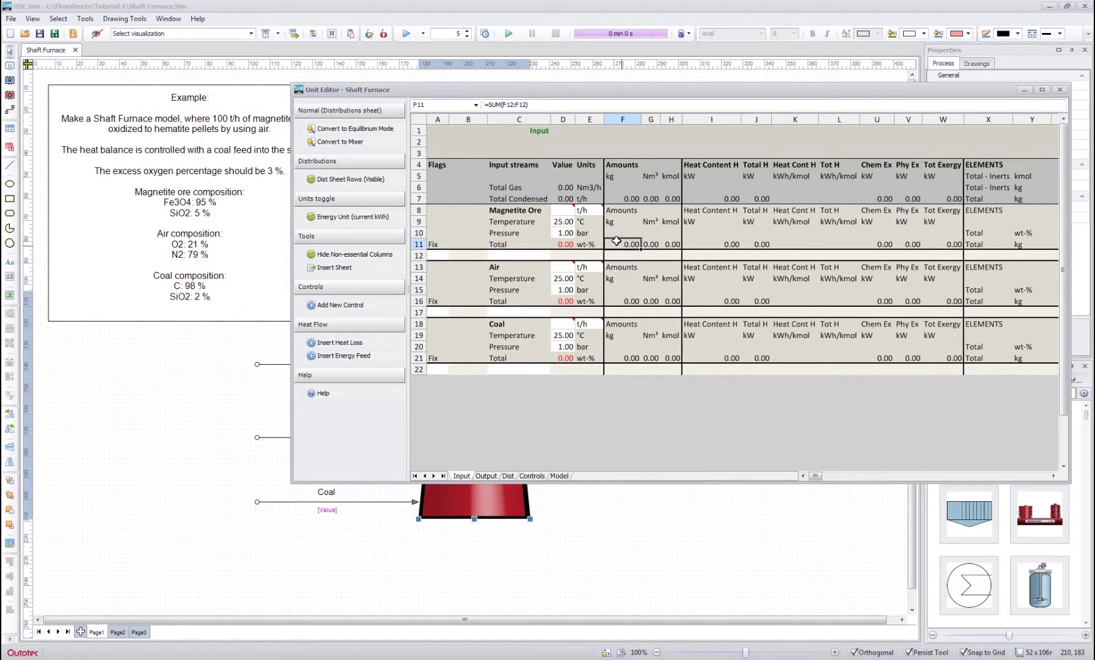
left_click(508, 210)
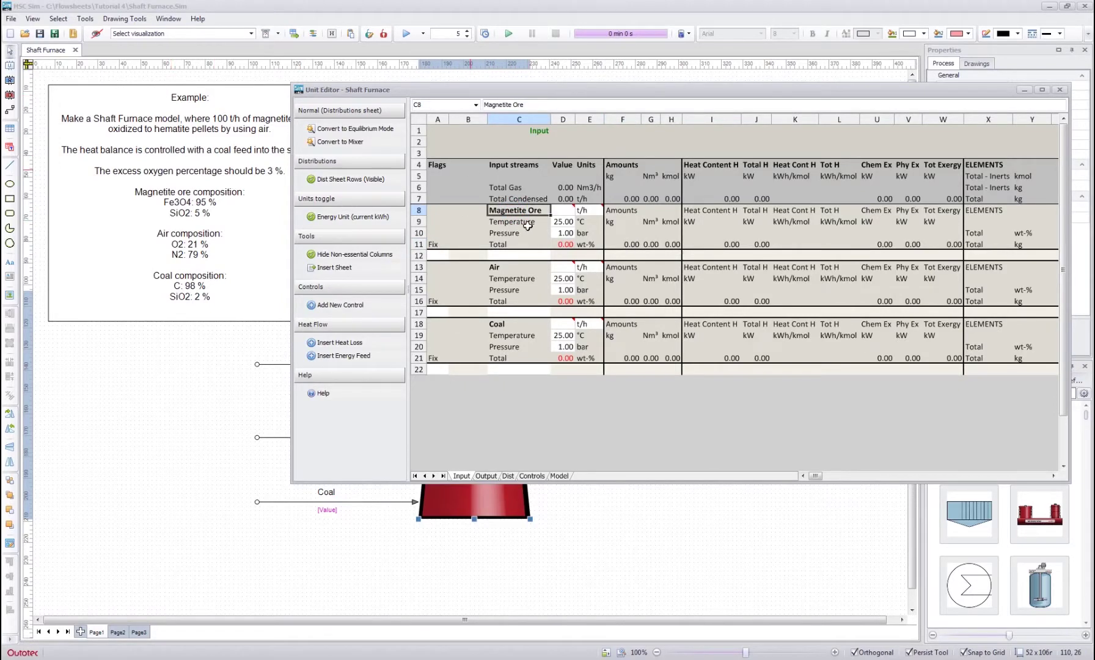
left_click(563, 210)
type("100")
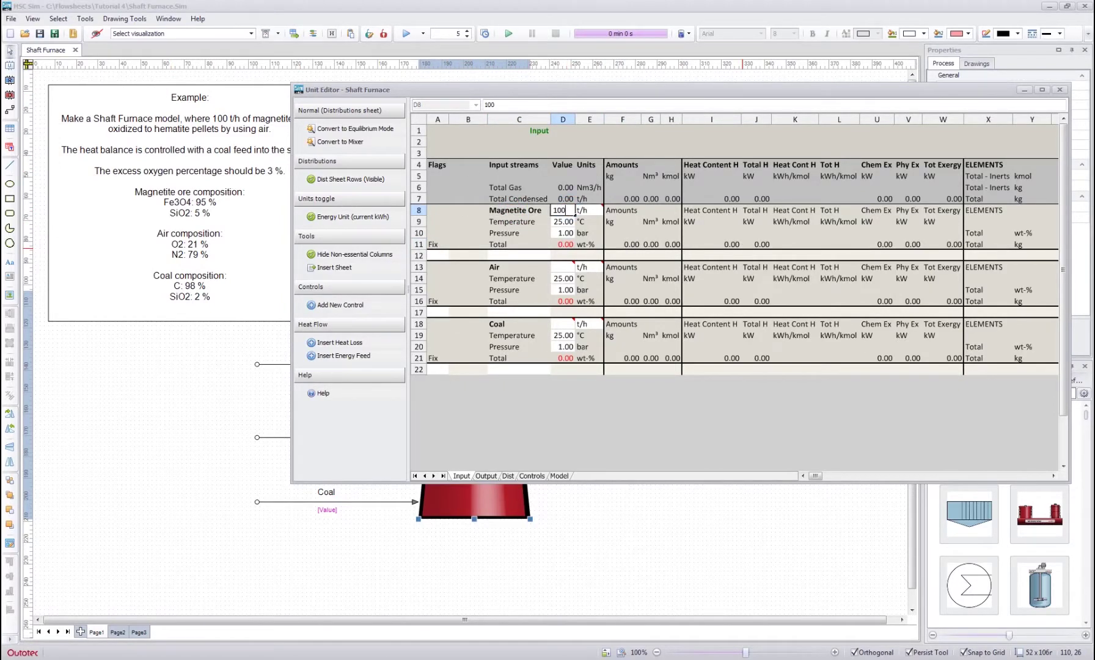
key("Return")
left_click(558, 212)
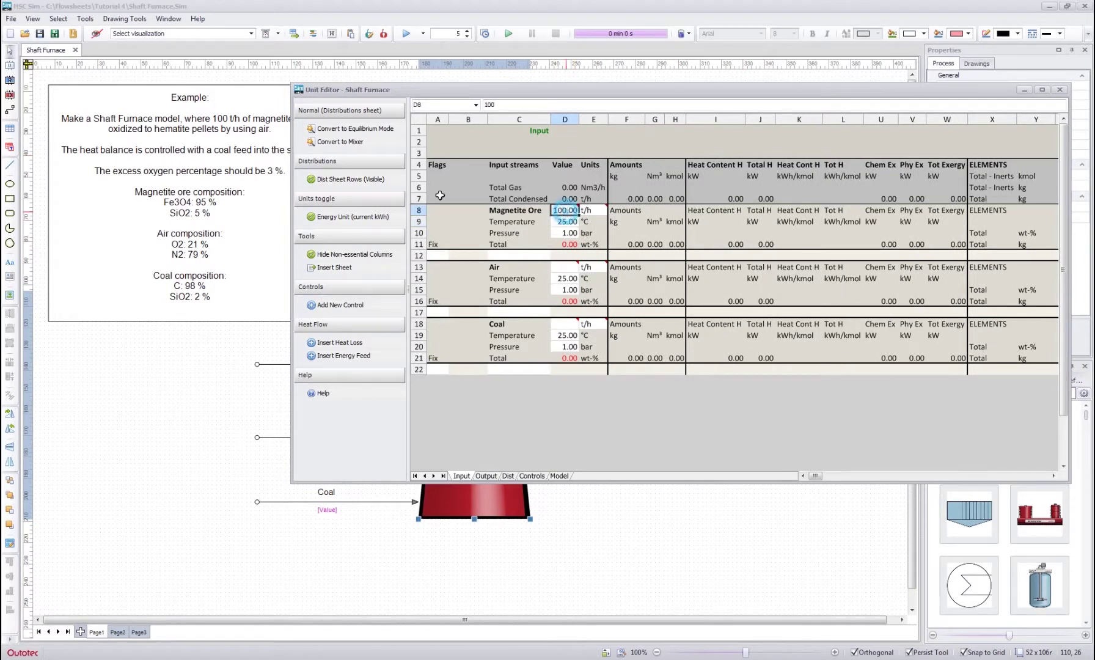
Add Fe3O4 and SiO2 as the species of the Magnetite Ore stream
left_click(520, 255)
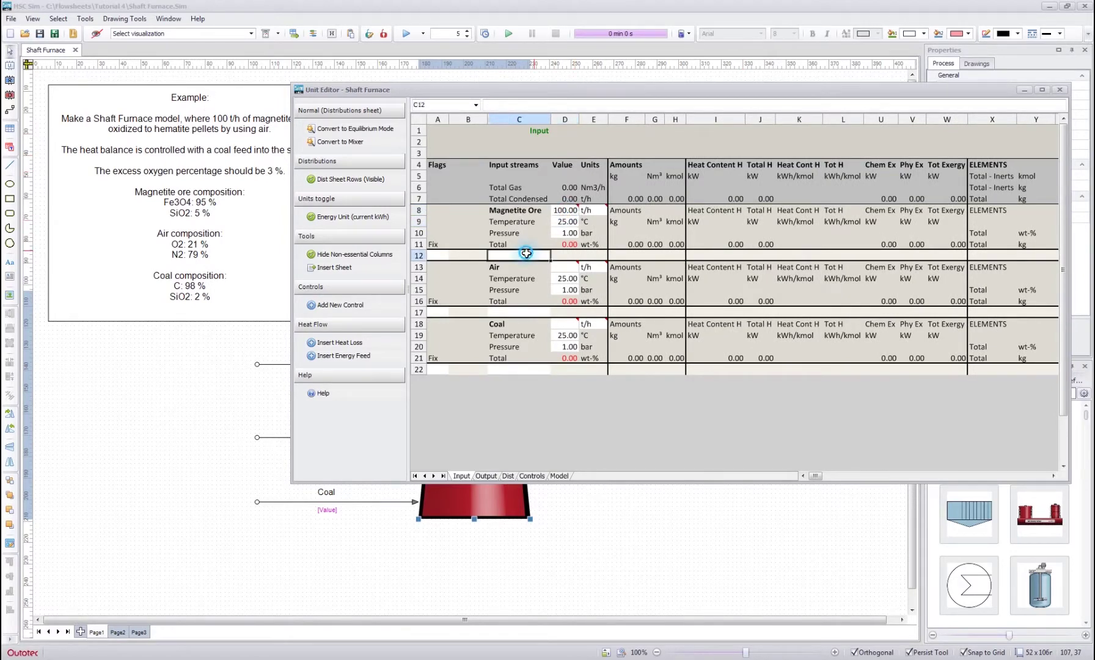
type("Fe3")
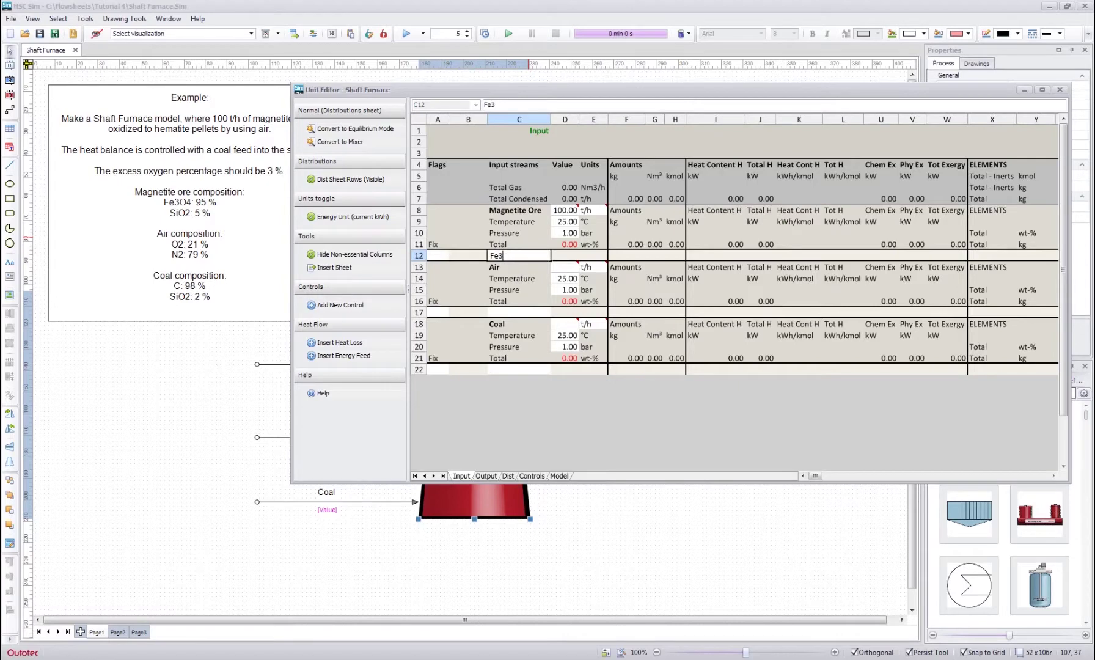
type("O4")
key("Return")
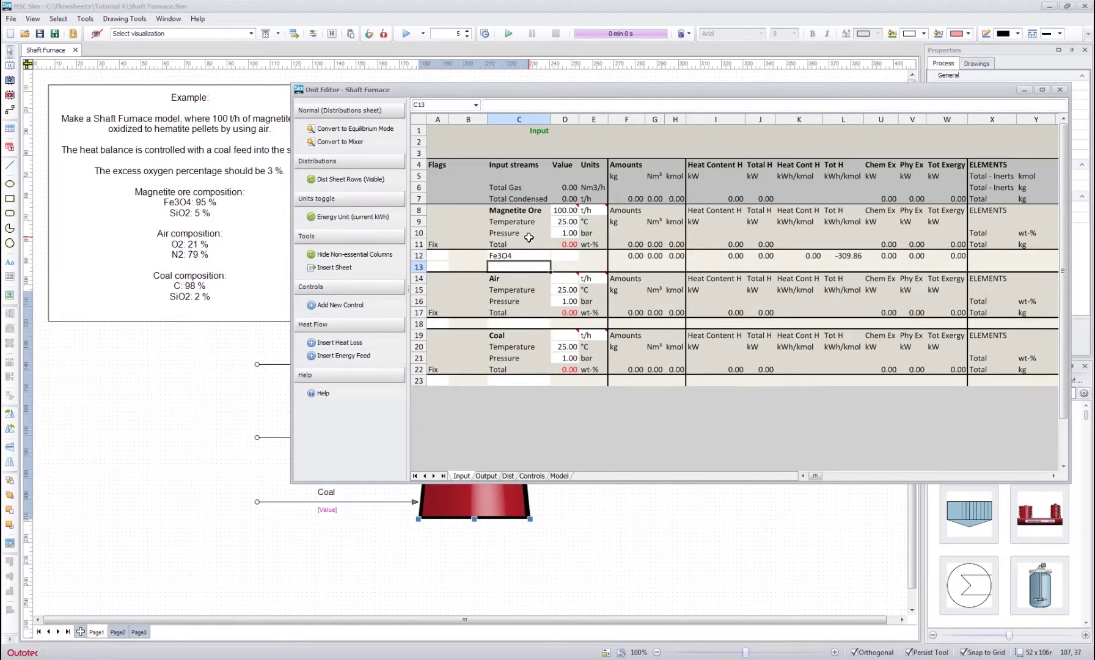
type("SiO2")
key("Tab")
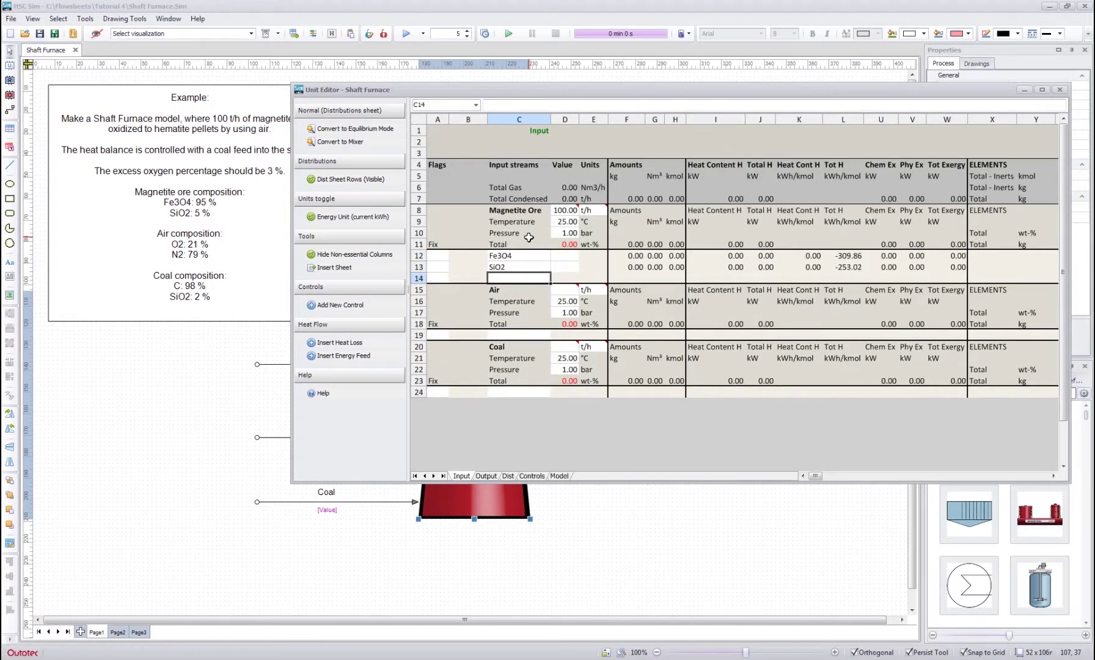
Set the Magnetite Ore composition to 95 wt-% Fe3O4 and 5 wt-% SiO2
key("Up")
type("95")
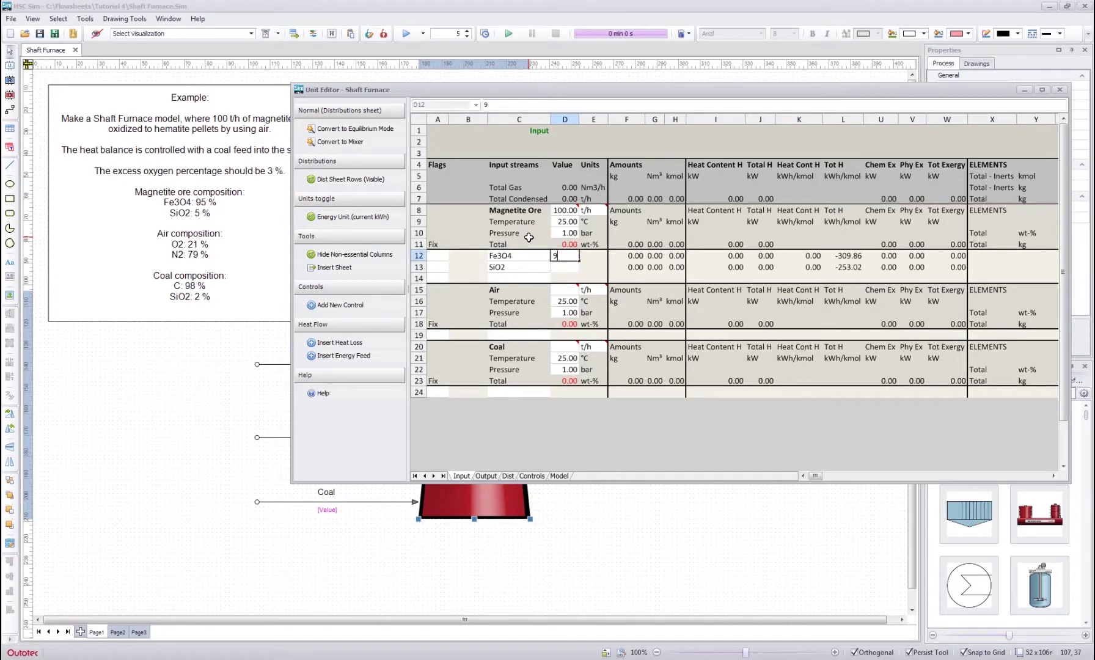
key("Return")
type("5")
key("Return")
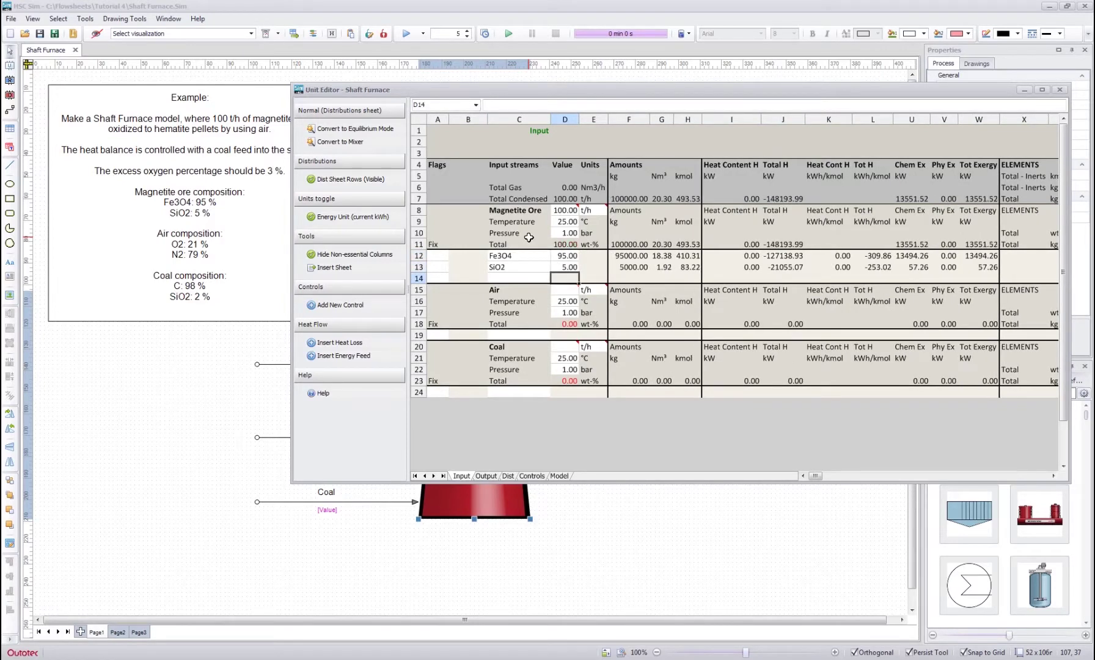
Review the Air block and the example text, and enter 100 as the Air stream's amount
left_click_drag(459, 291, 586, 330)
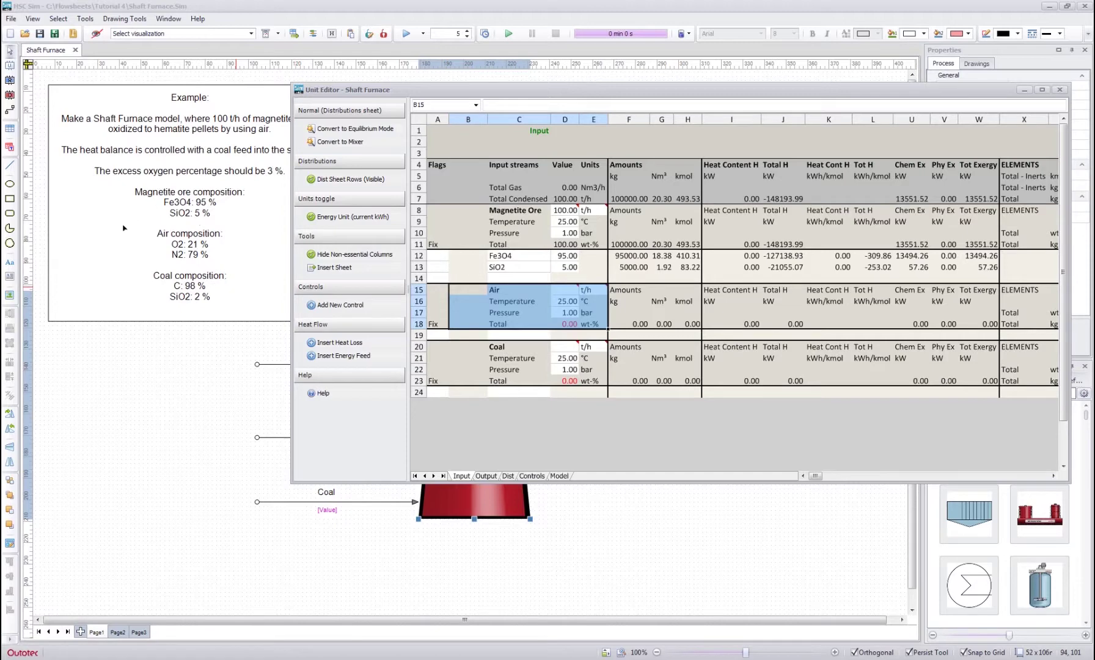
left_click(119, 159)
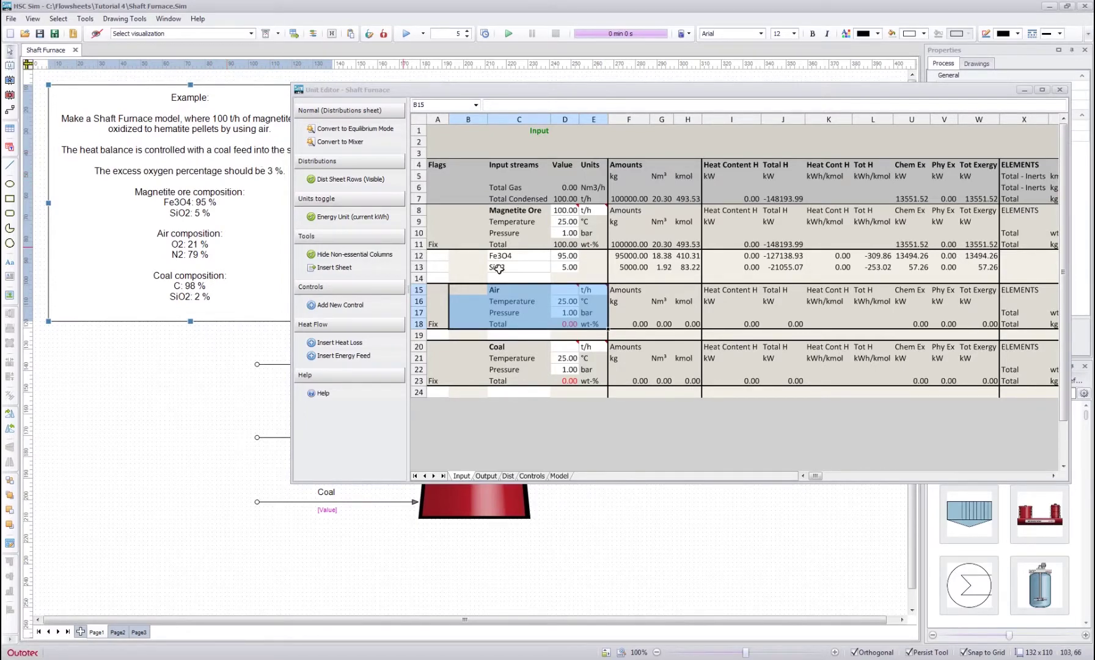
left_click(511, 291)
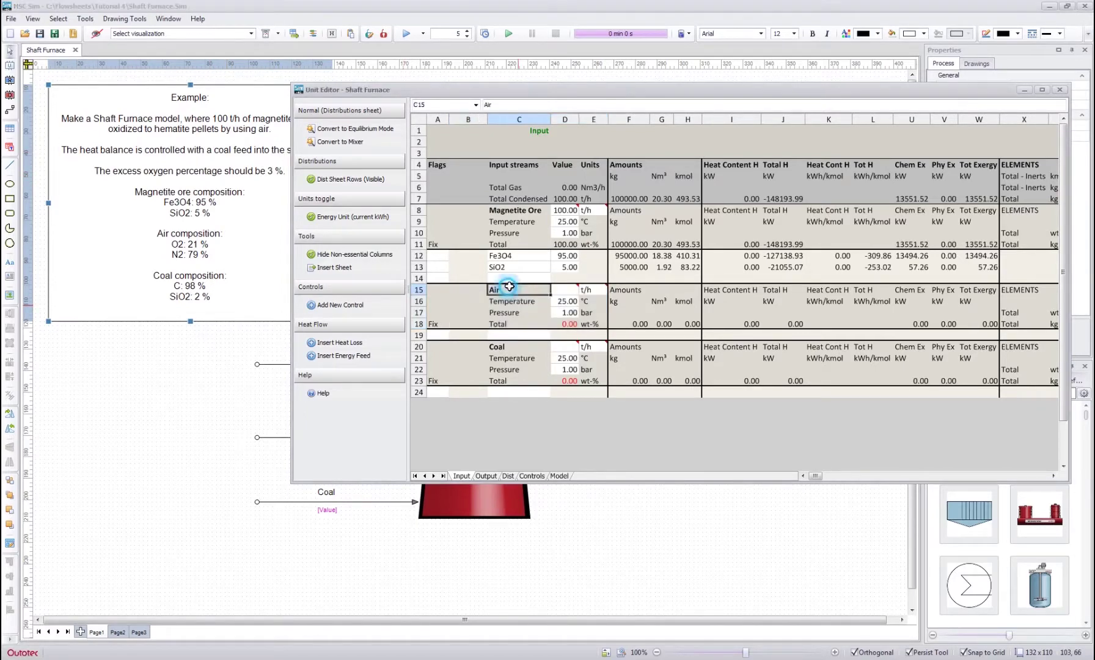
left_click(566, 291)
type("100")
key("Return")
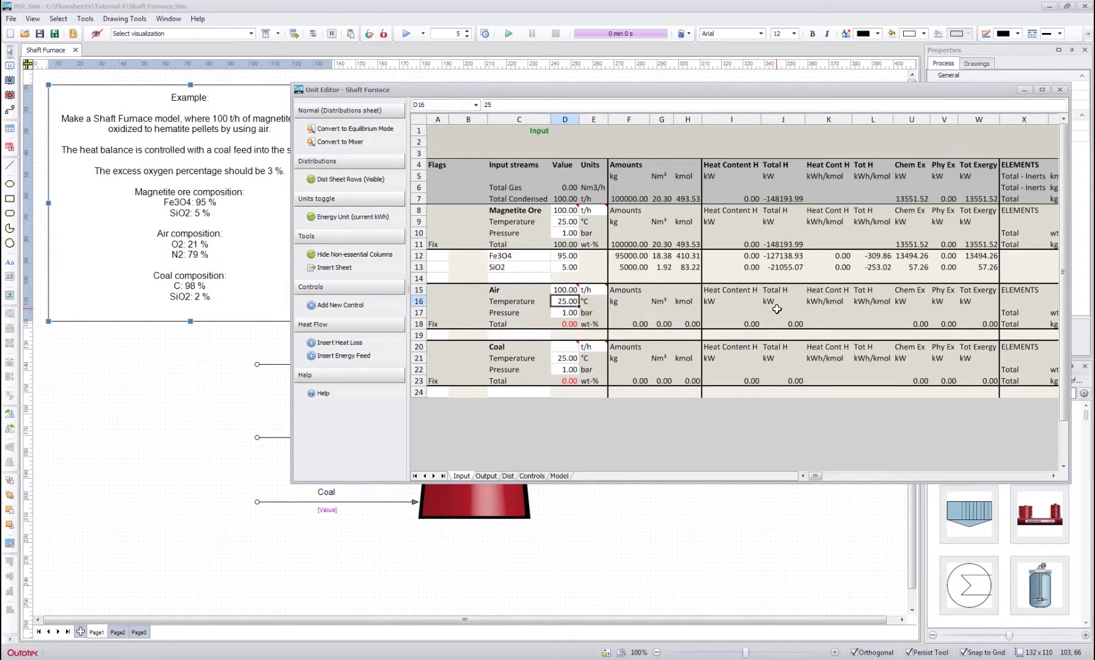
Change the Air stream's amount unit to Nm³/h
key("Up")
key("Right")
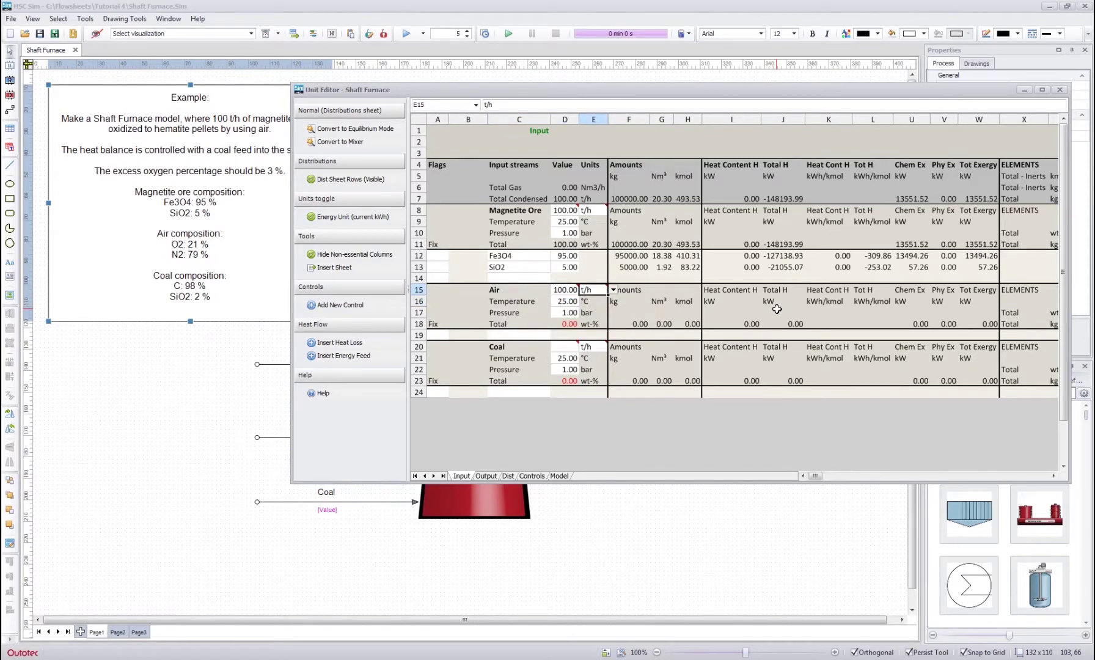
left_click(613, 290)
left_click(594, 313)
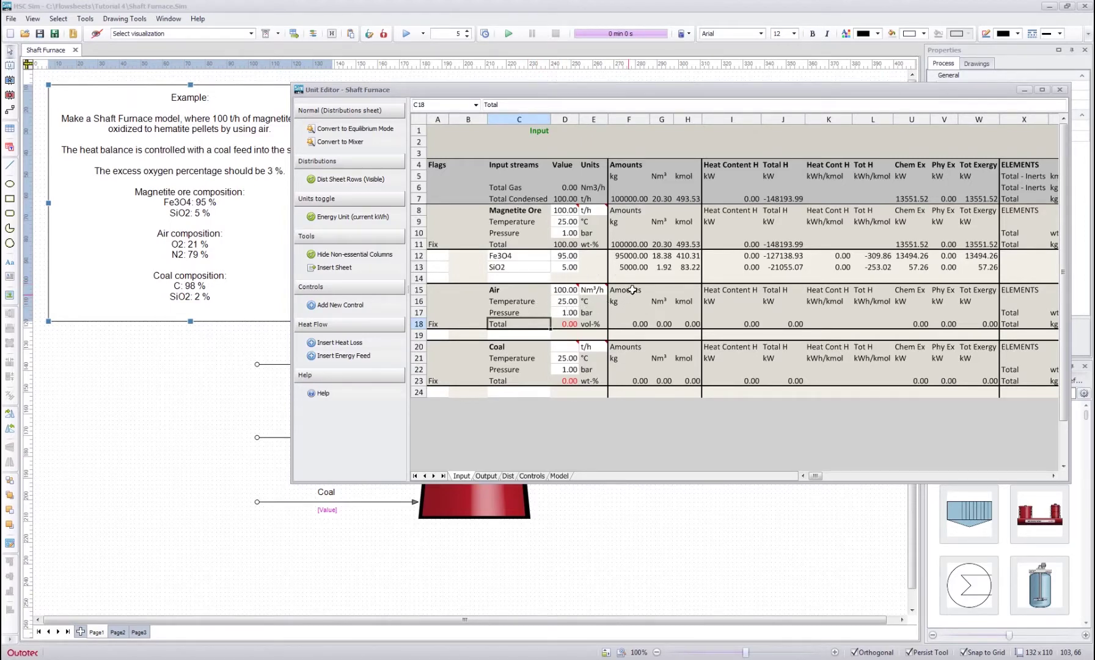
left_click(600, 312)
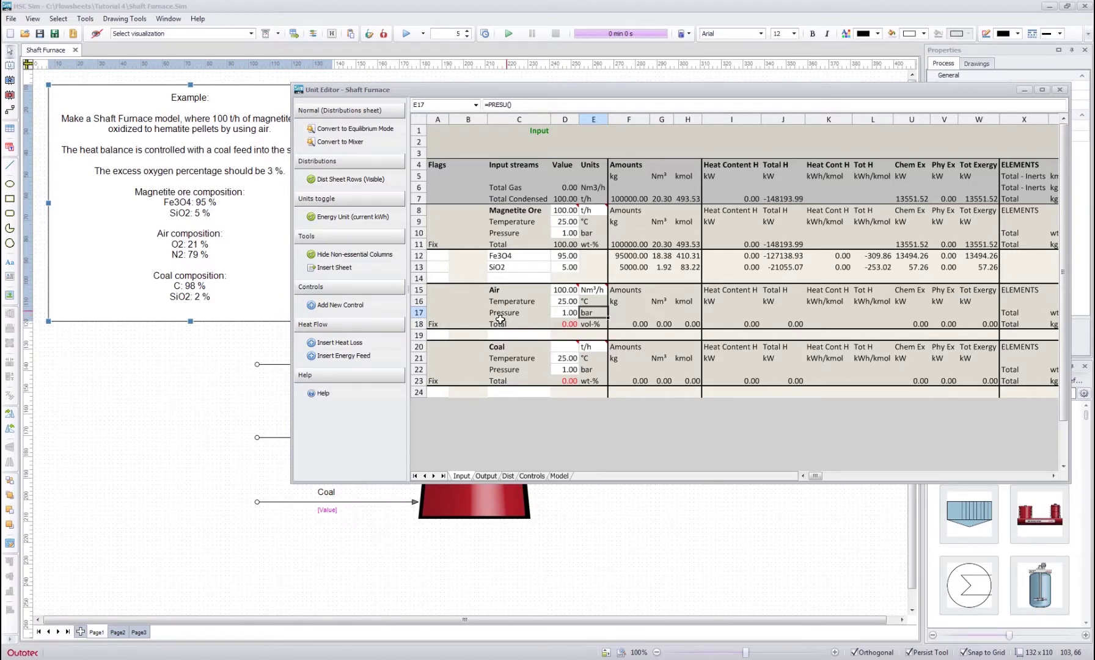
Add the gaseous species O2(g) and N2(g) to the Air stream
left_click(512, 337)
type("O2(")
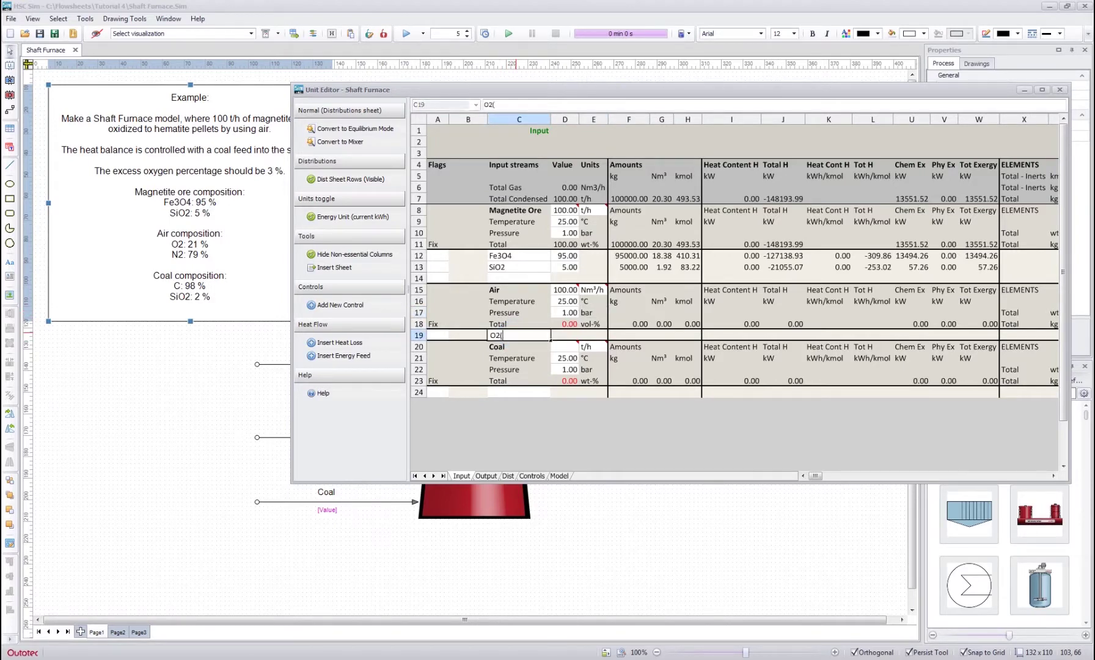
type("g)")
key("Return")
type("N2")
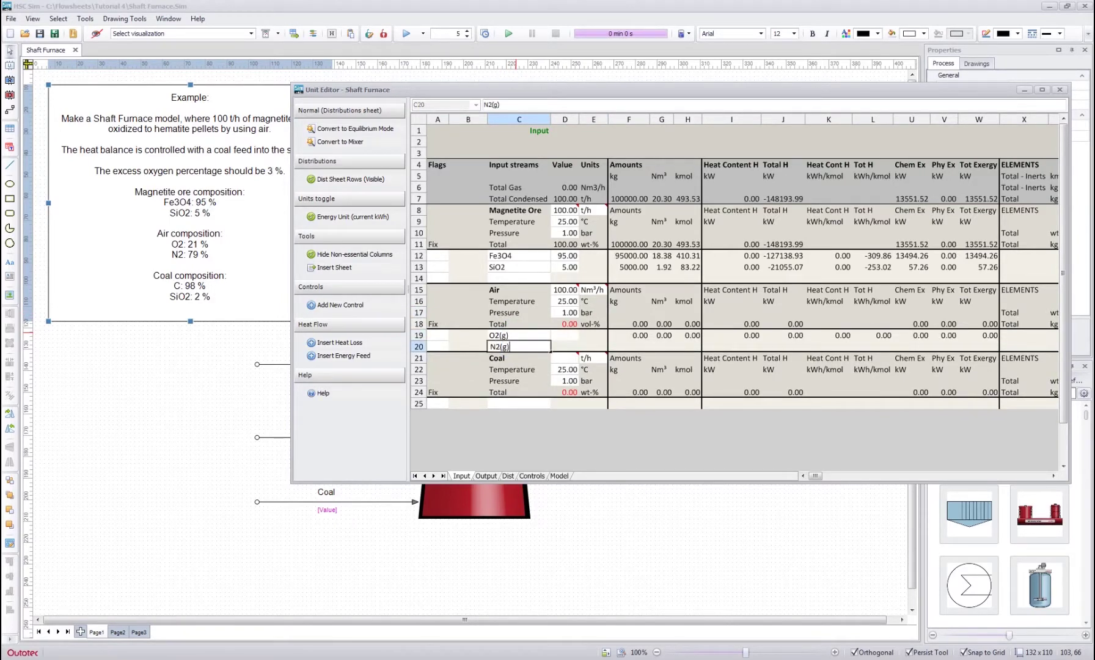
type("(g)")
key("Return")
Set the Air composition to 21 vol-% O2(g) and 79 vol-% N2(g)
left_click(517, 335)
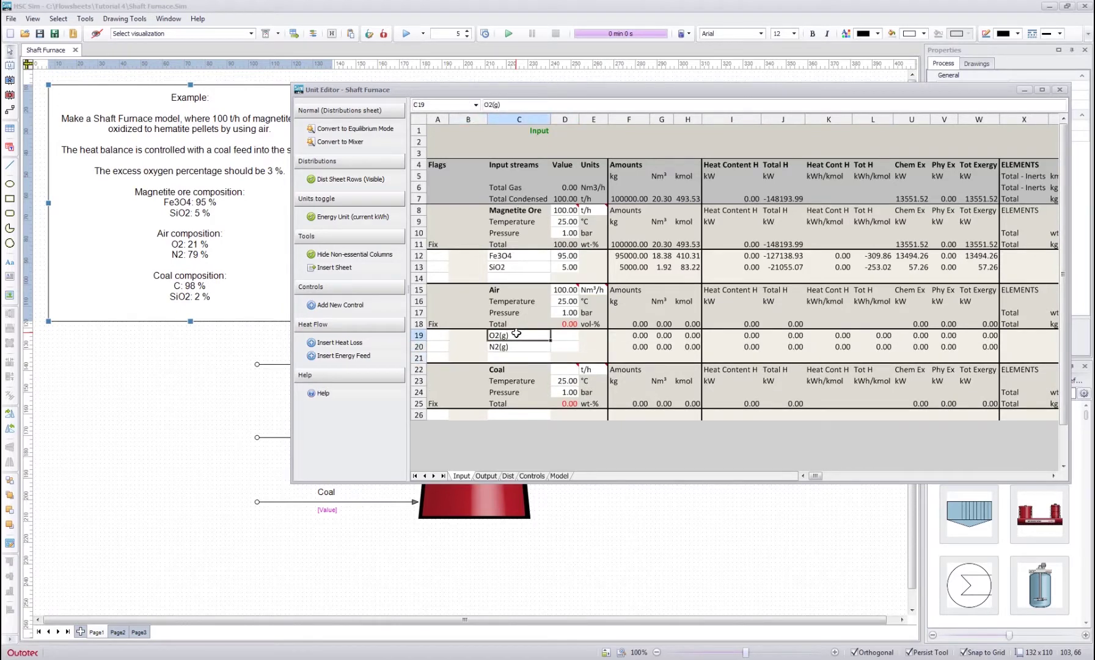
key("Tab")
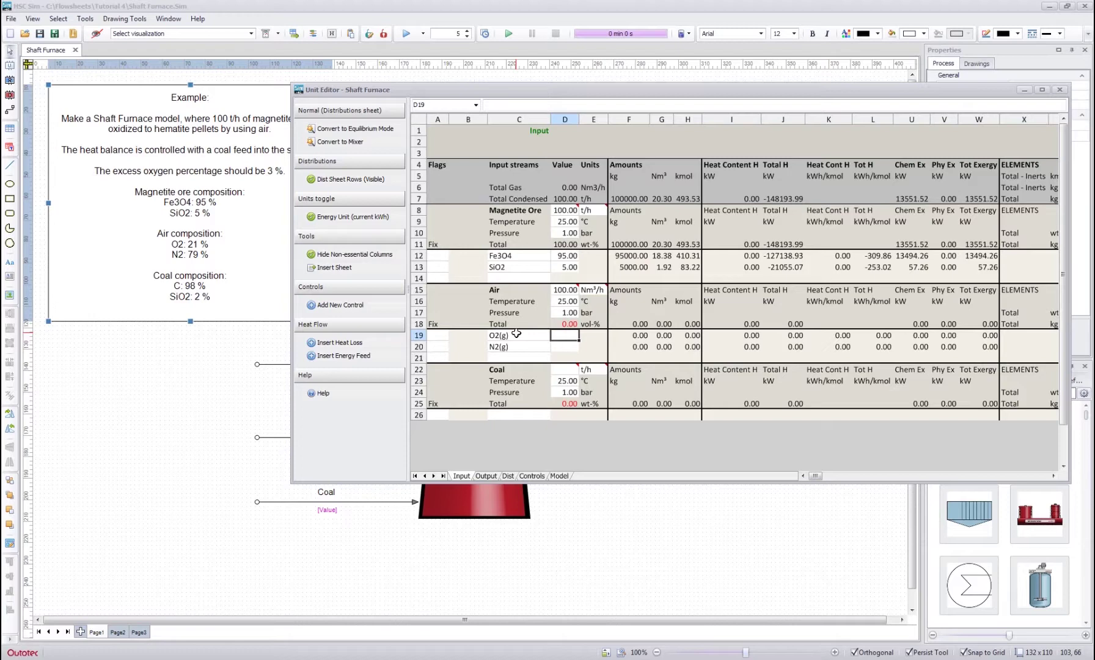
type("21")
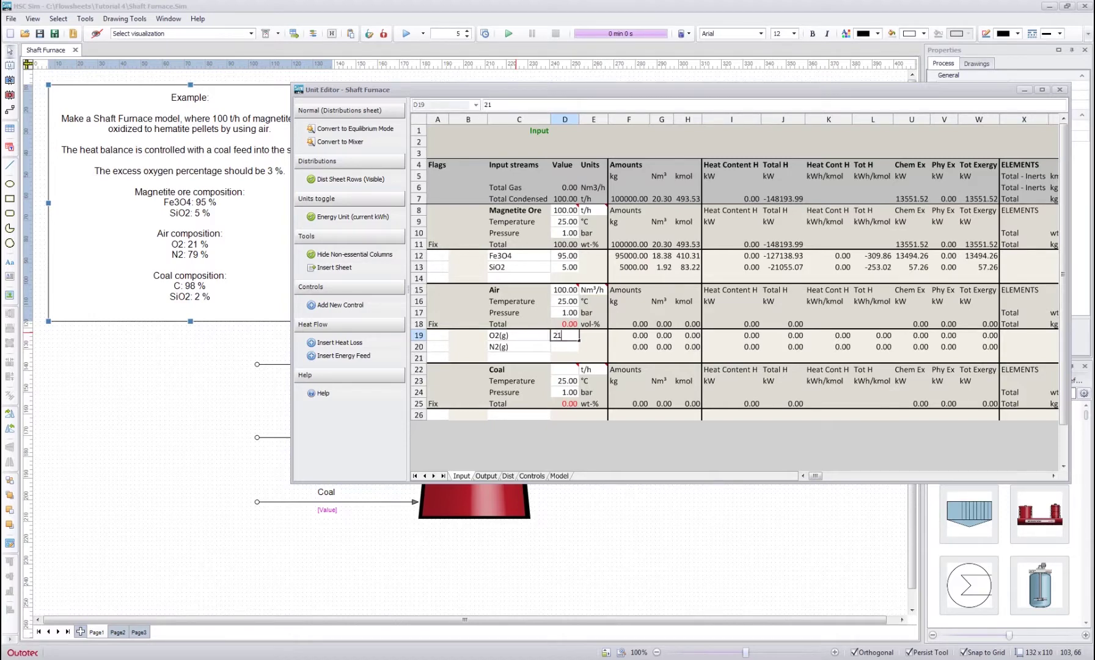
key("Return")
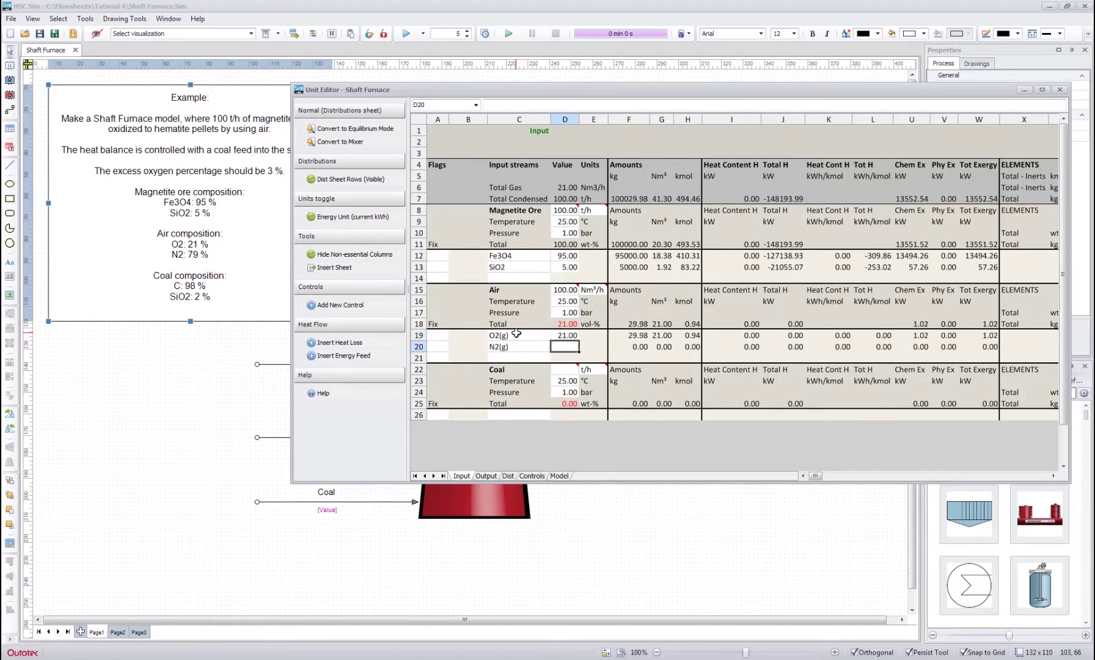
type("79")
key("Return")
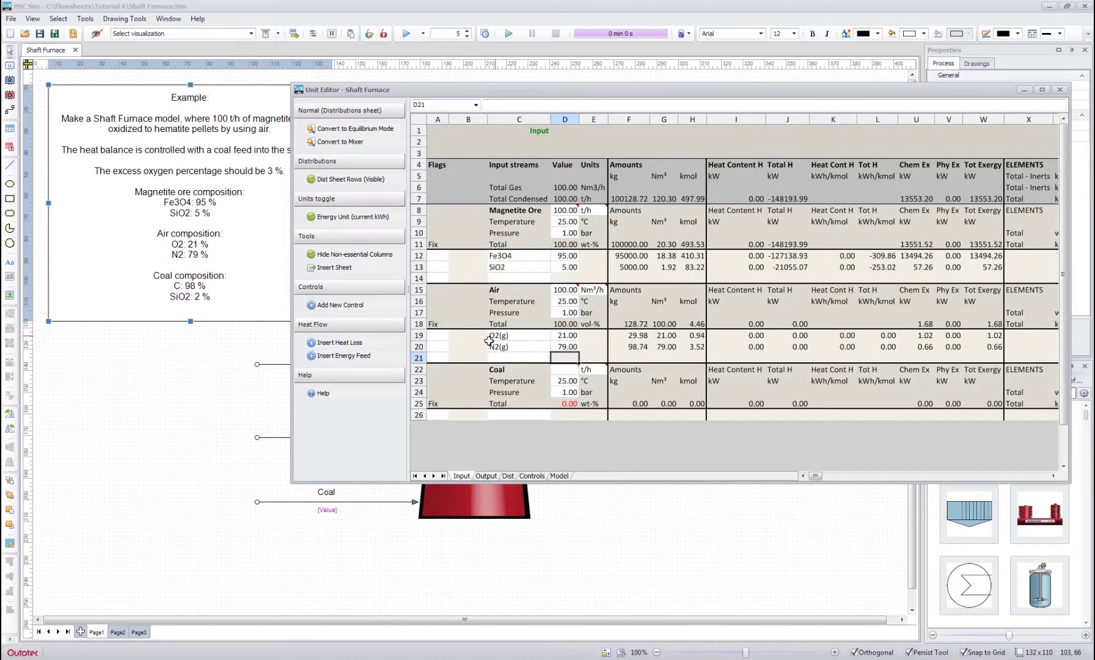
Set the Coal stream's amount to 1 t/h
left_click(504, 369)
key("Right")
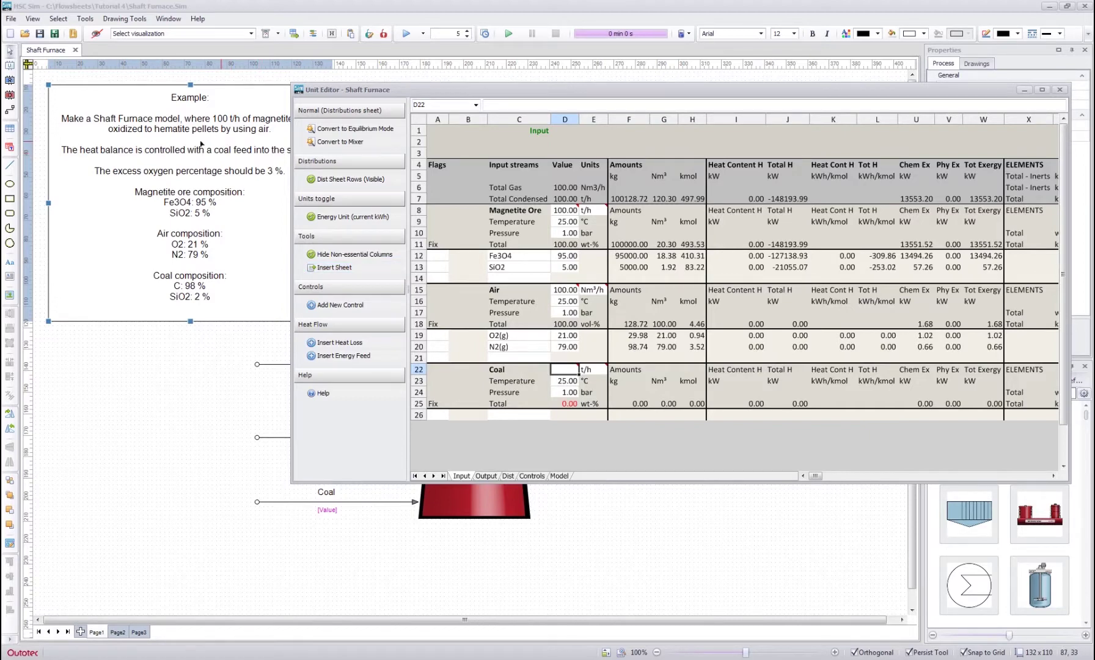
type("1")
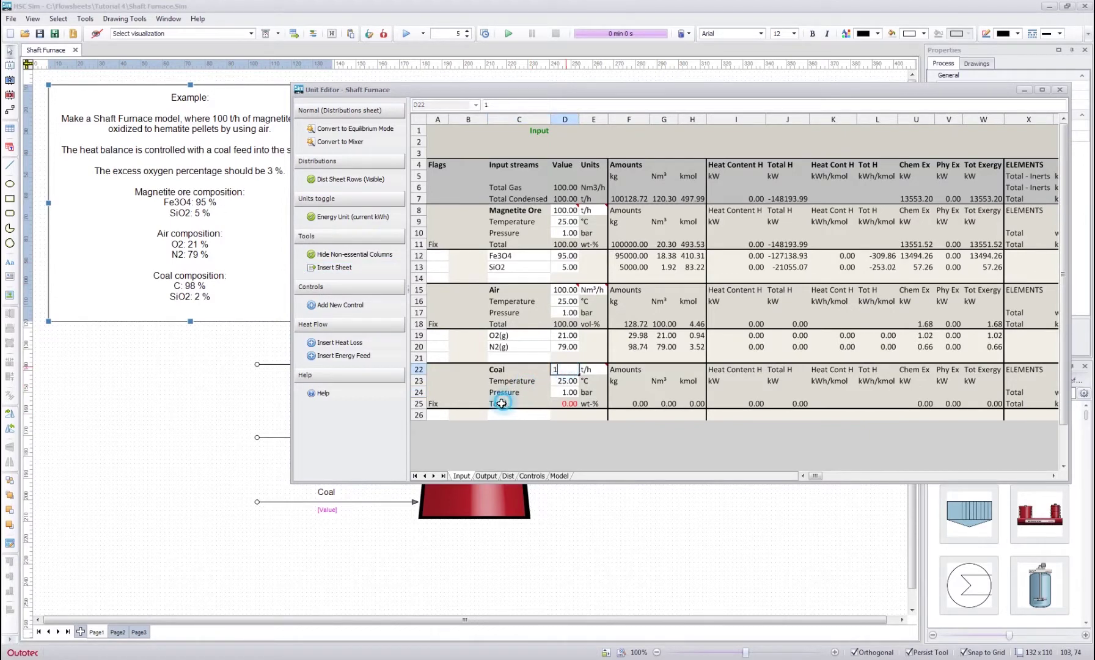
Add the species C and SiO2 to the Coal input stream
left_click(502, 413)
type("C")
key("Return")
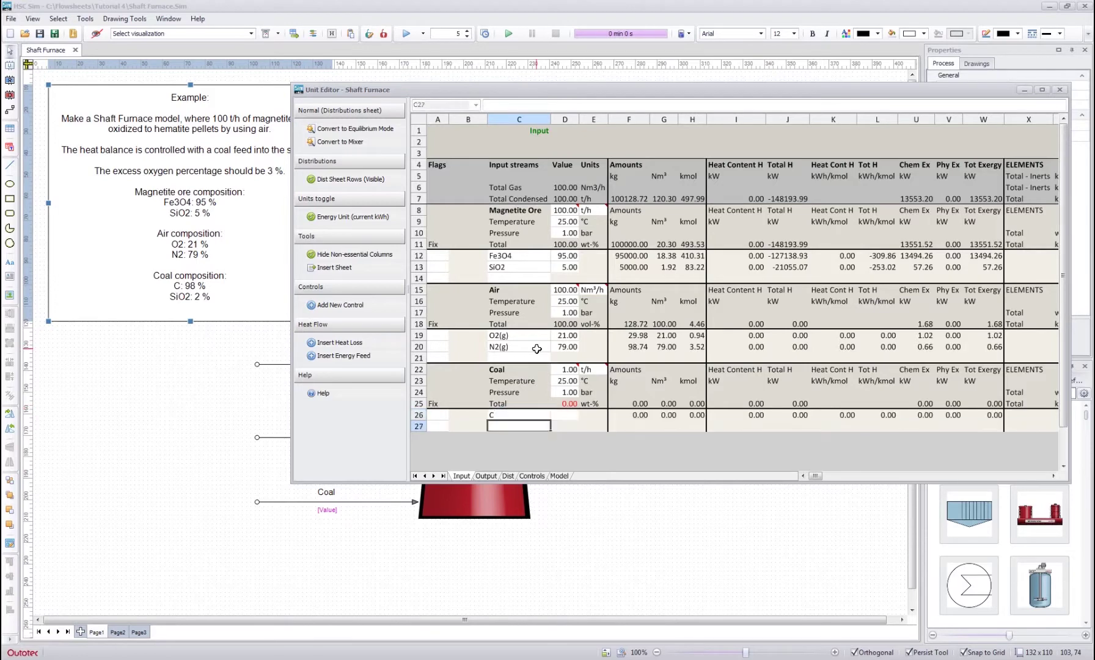
type("SiO2")
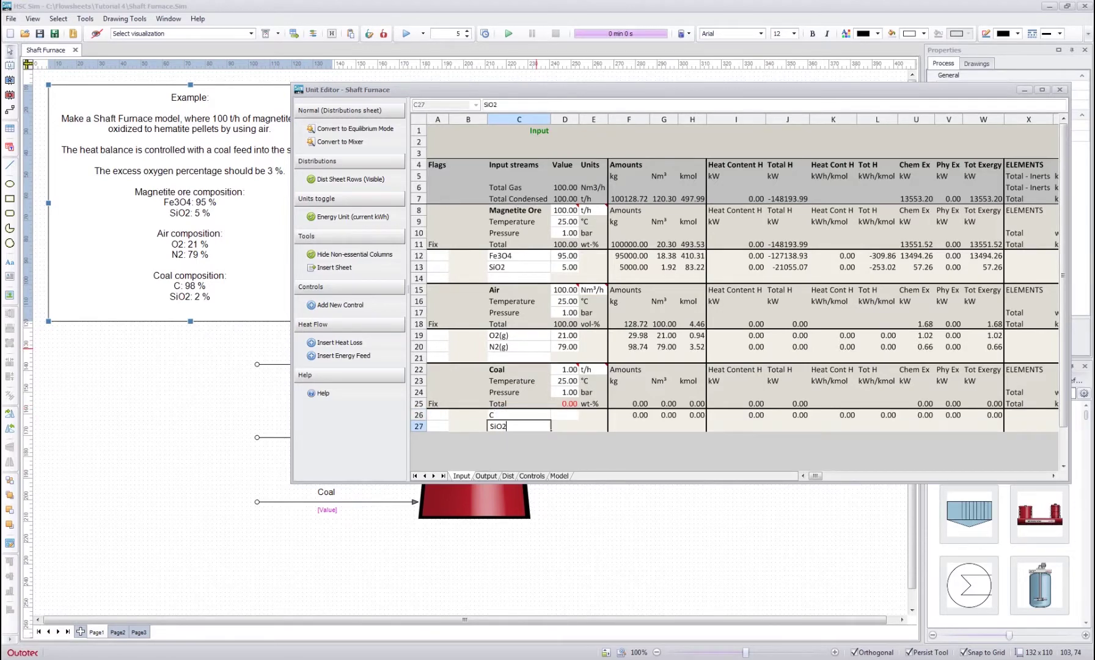
key("Return")
Set the Coal composition to 98 wt-% C and 2 wt-% SiO2
left_click(565, 415)
type("98")
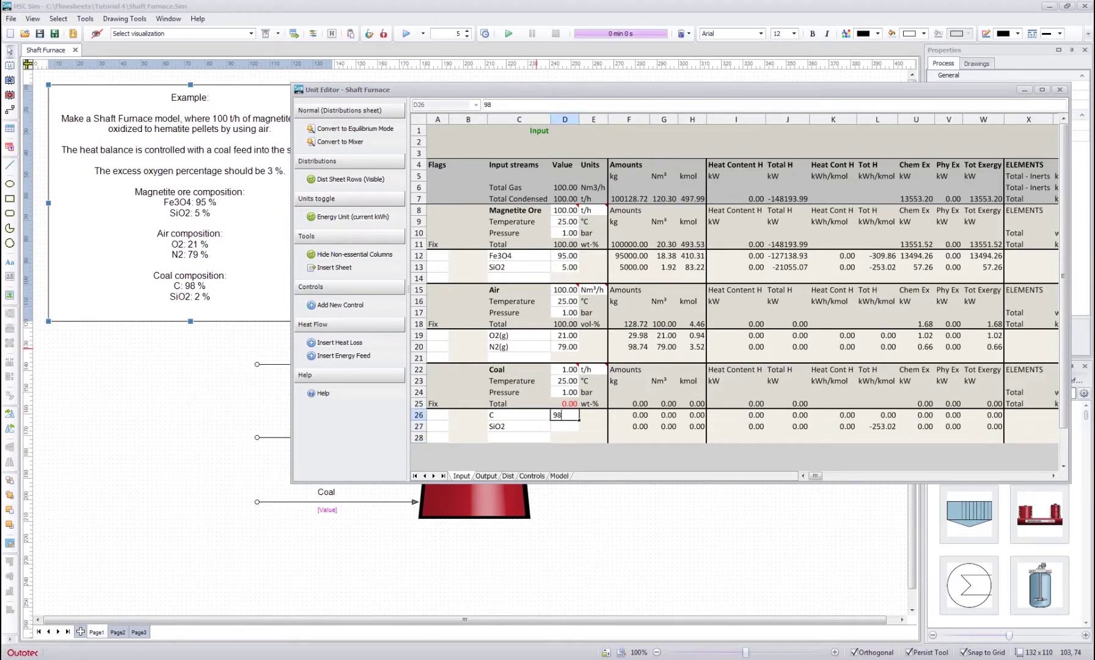
key("Return")
type("2")
key("Return")
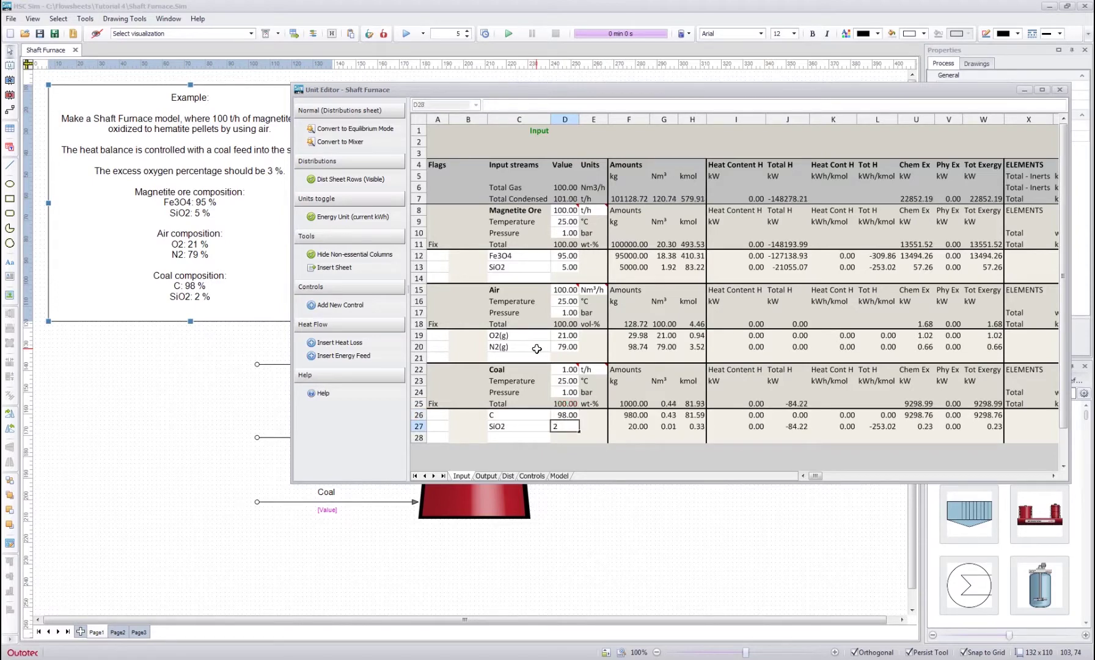
left_click(633, 292)
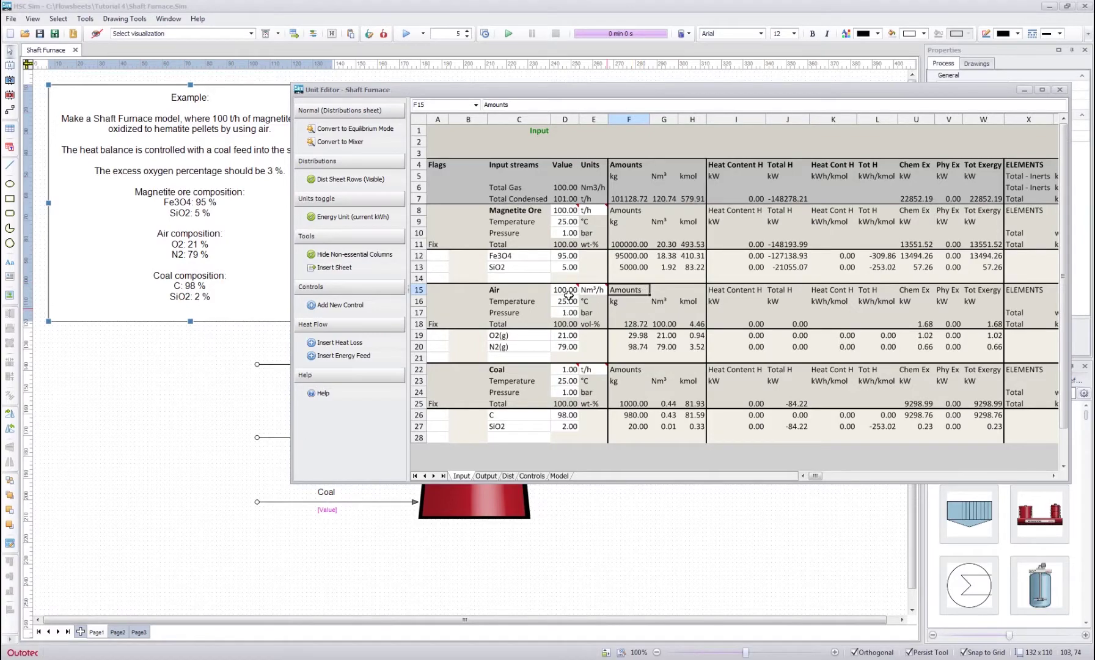
Examine the Process Gas and Hematite Pellets streams on the Output sheet and their layout on the Dist sheet
left_click(486, 476)
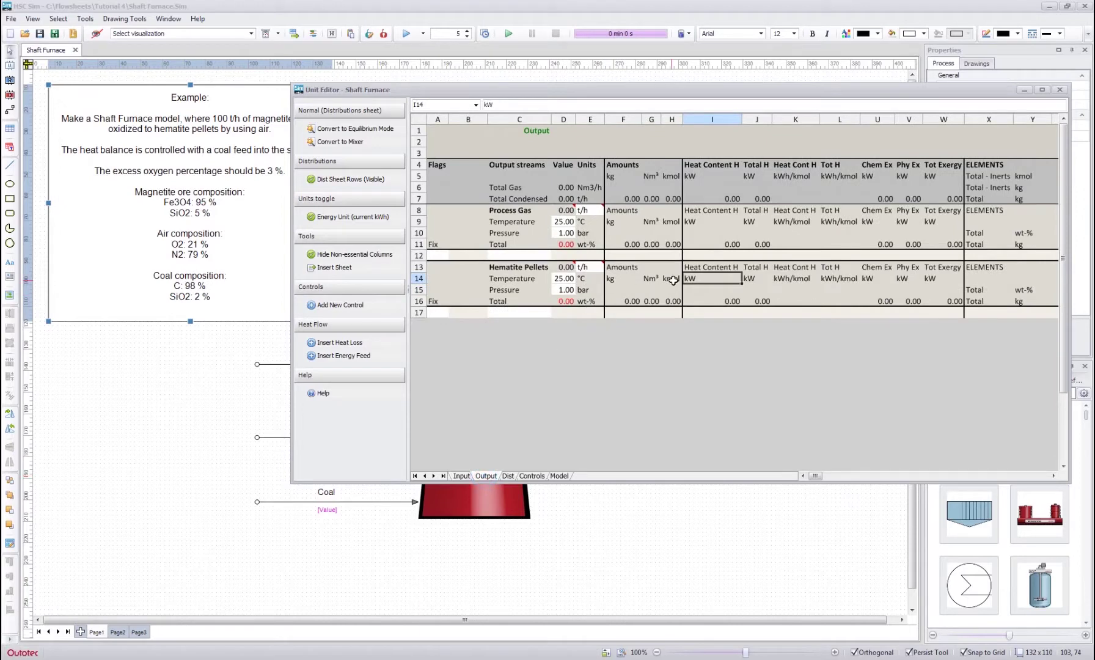
left_click(509, 210)
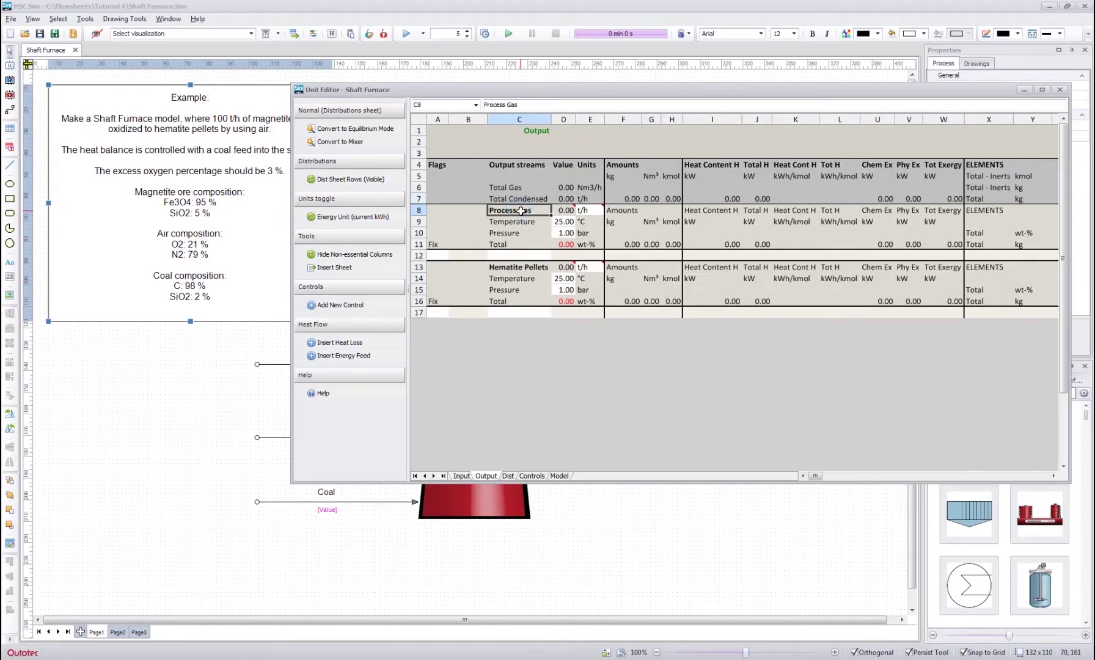
left_click(504, 255)
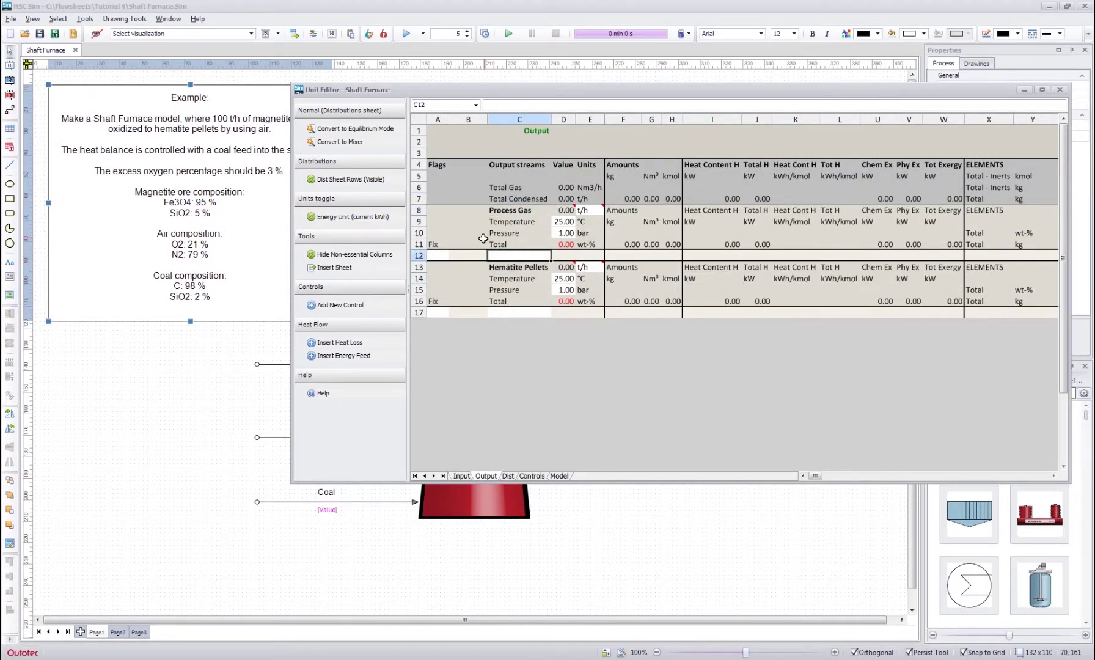
left_click(517, 223)
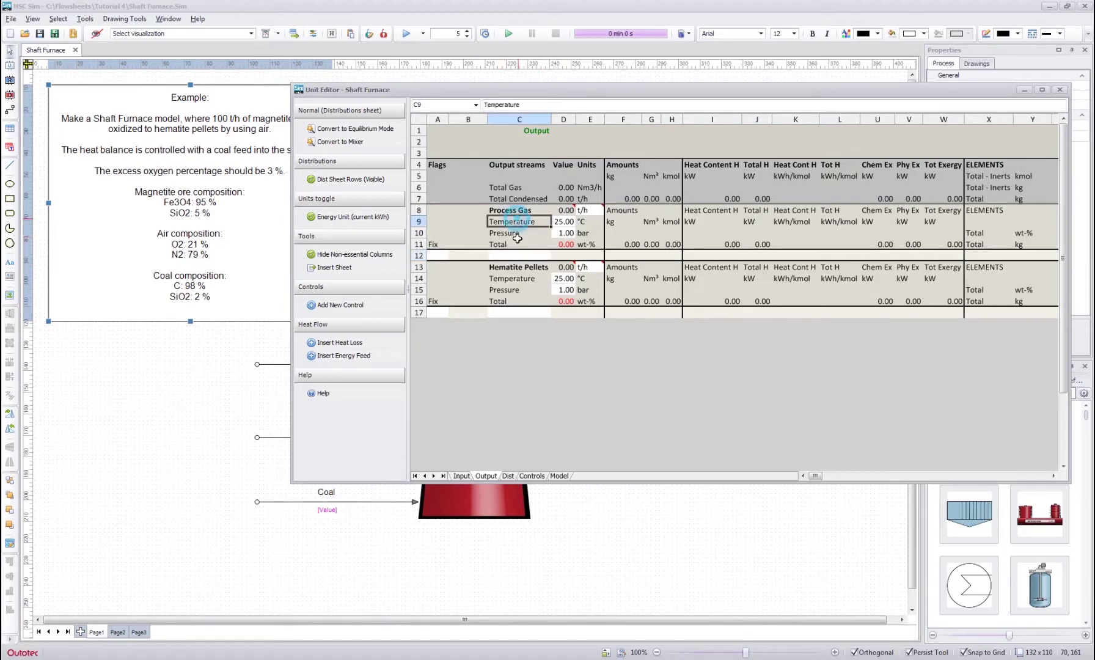
left_click(512, 269)
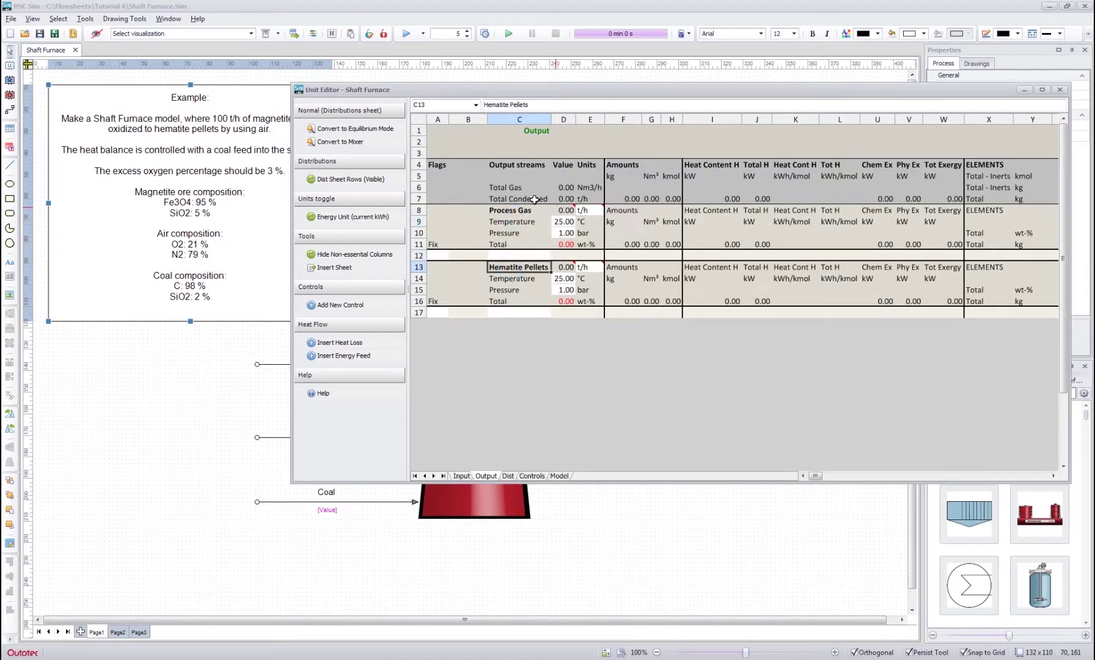
left_click(567, 255)
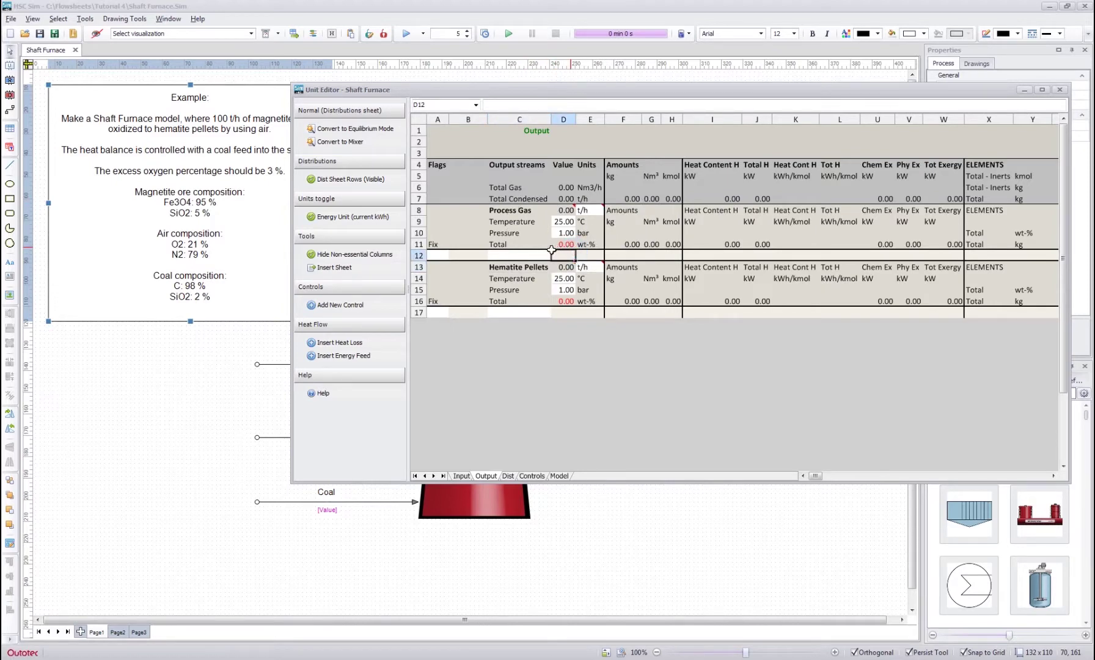
left_click(566, 211)
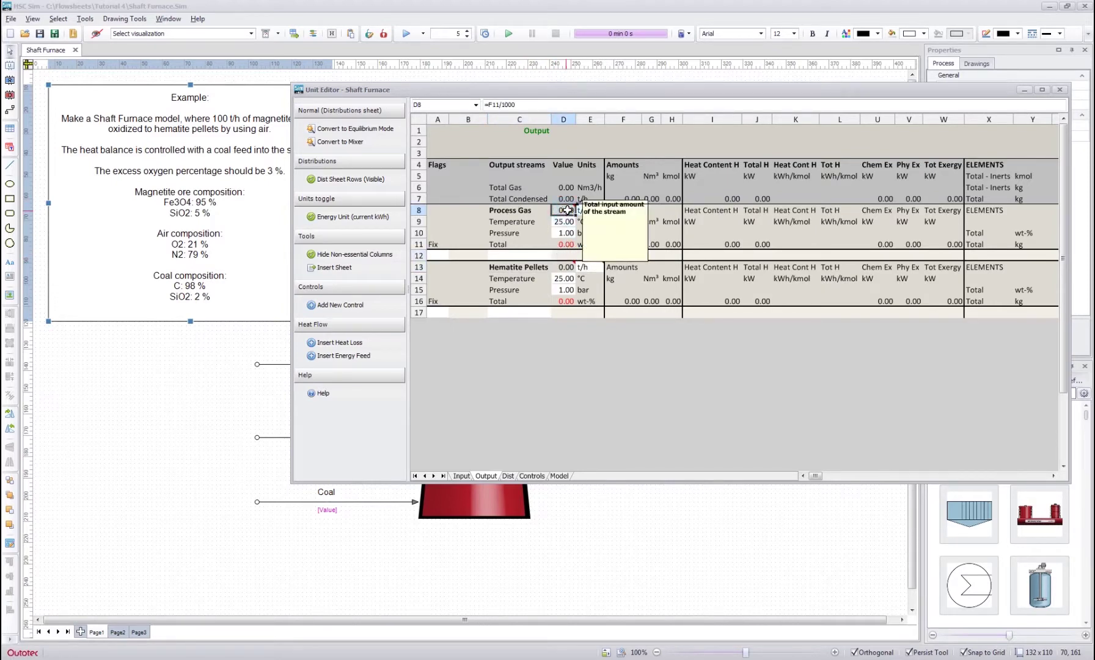
left_click(518, 221)
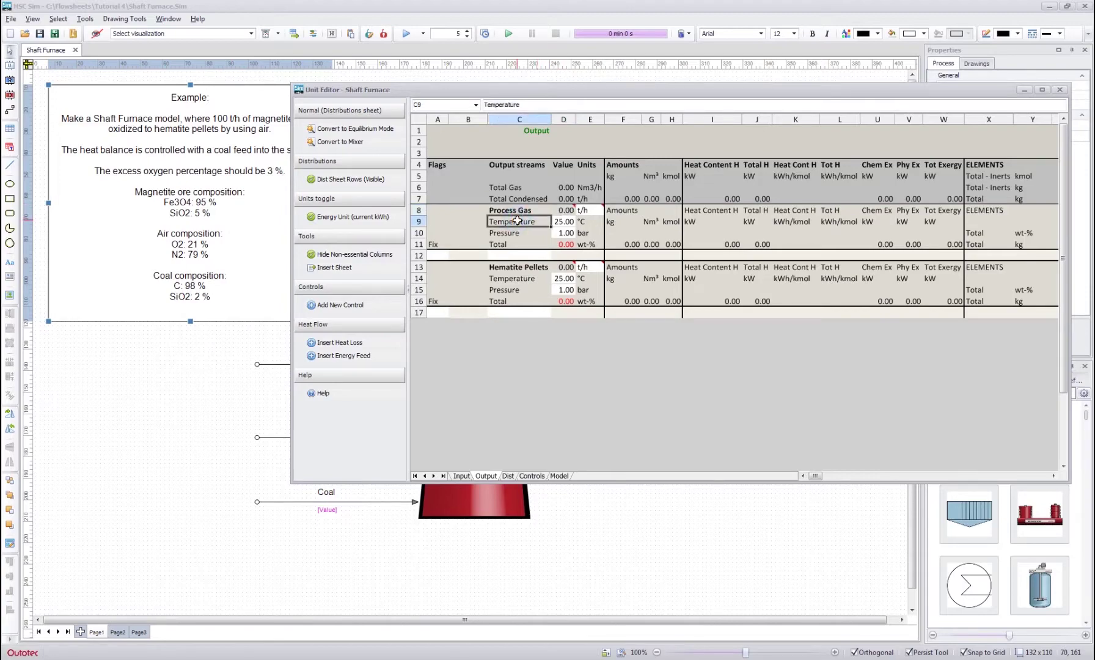
left_click(506, 476)
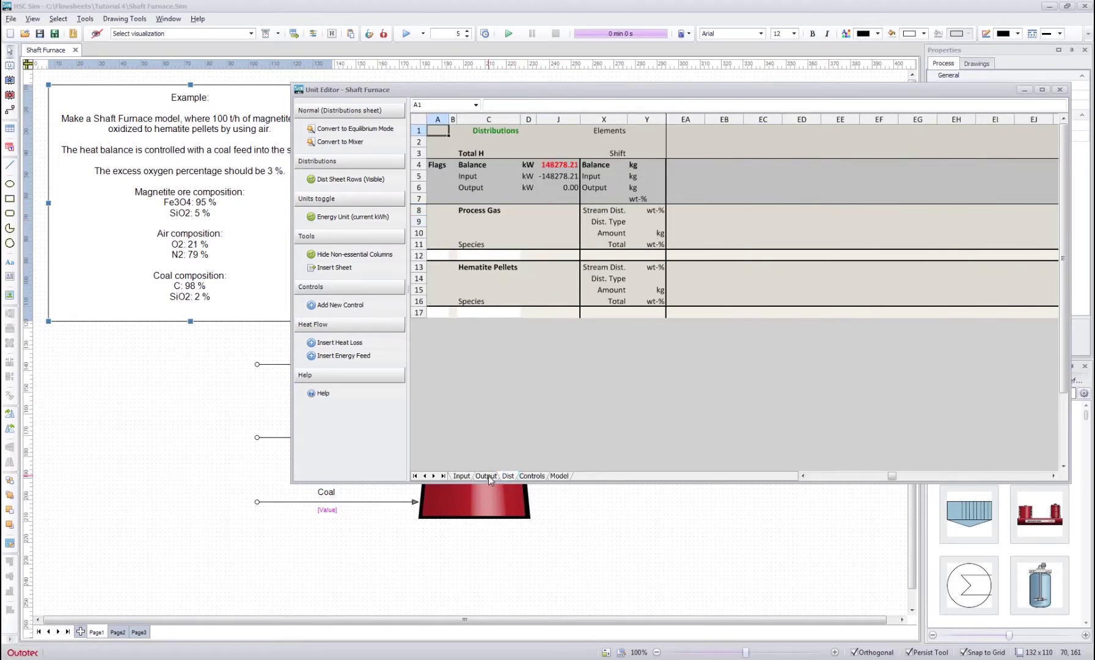
left_click(487, 476)
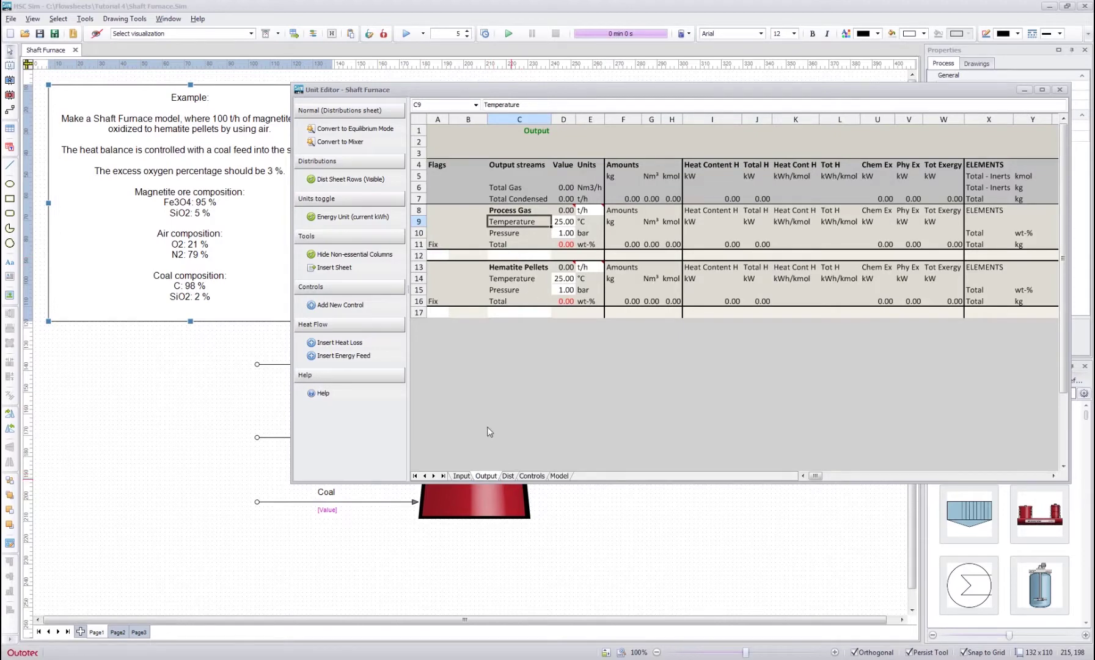
Add the gaseous species CO(g), CO2(g), O2(g) and N2(g) to the Process Gas output stream
left_click(525, 242)
left_click(525, 255)
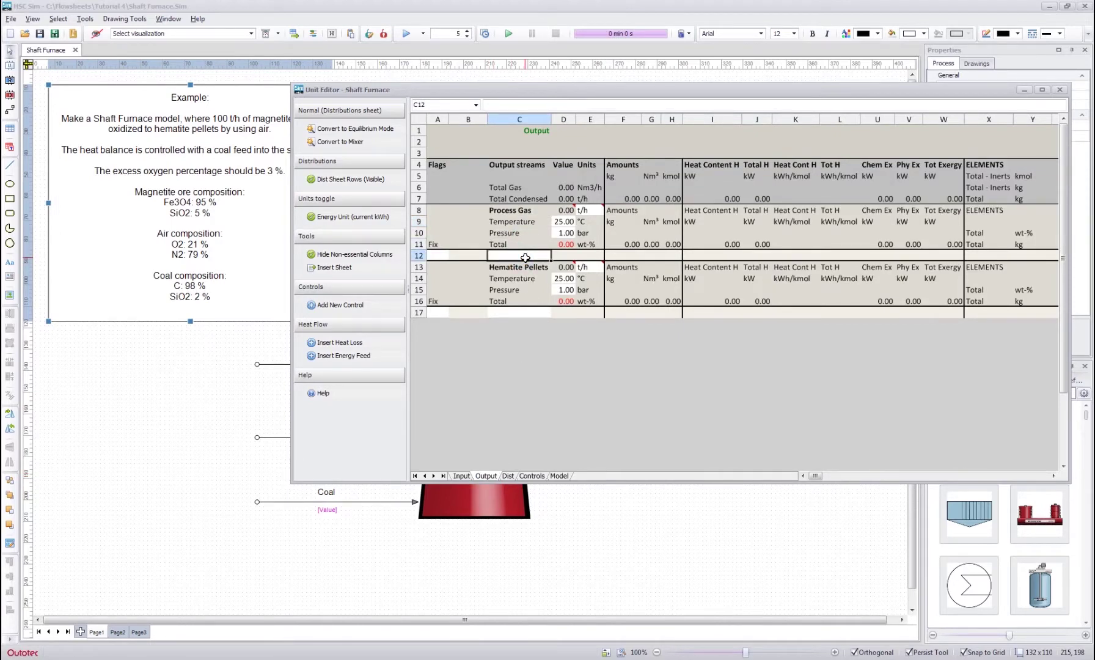
type("CO(")
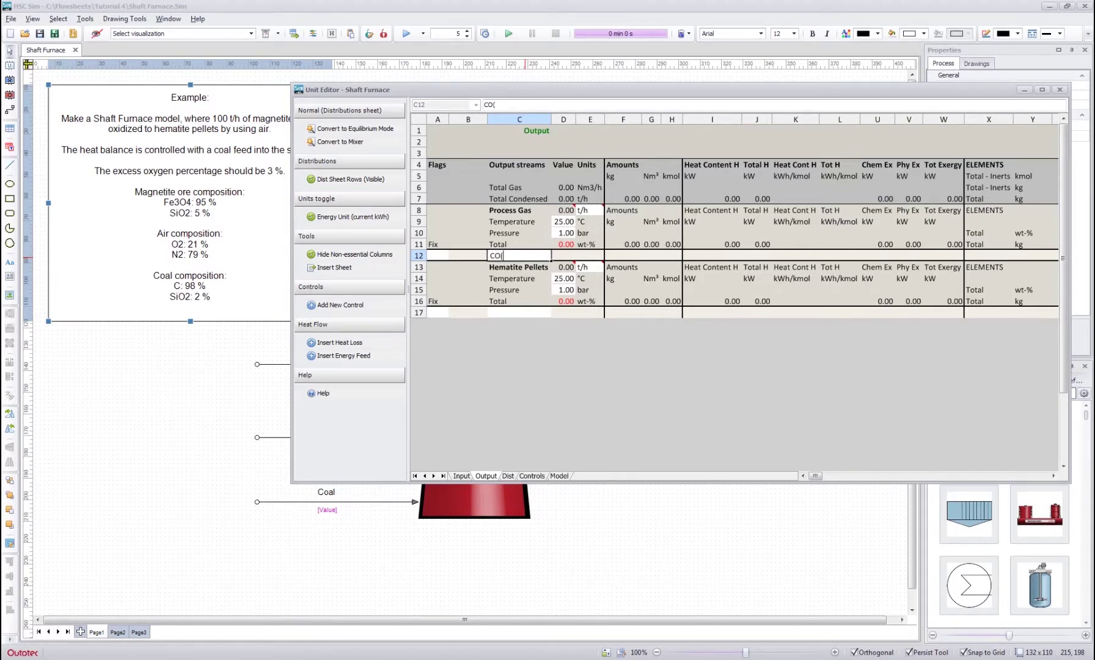
type("g)")
key("Return")
type("CO2(g")
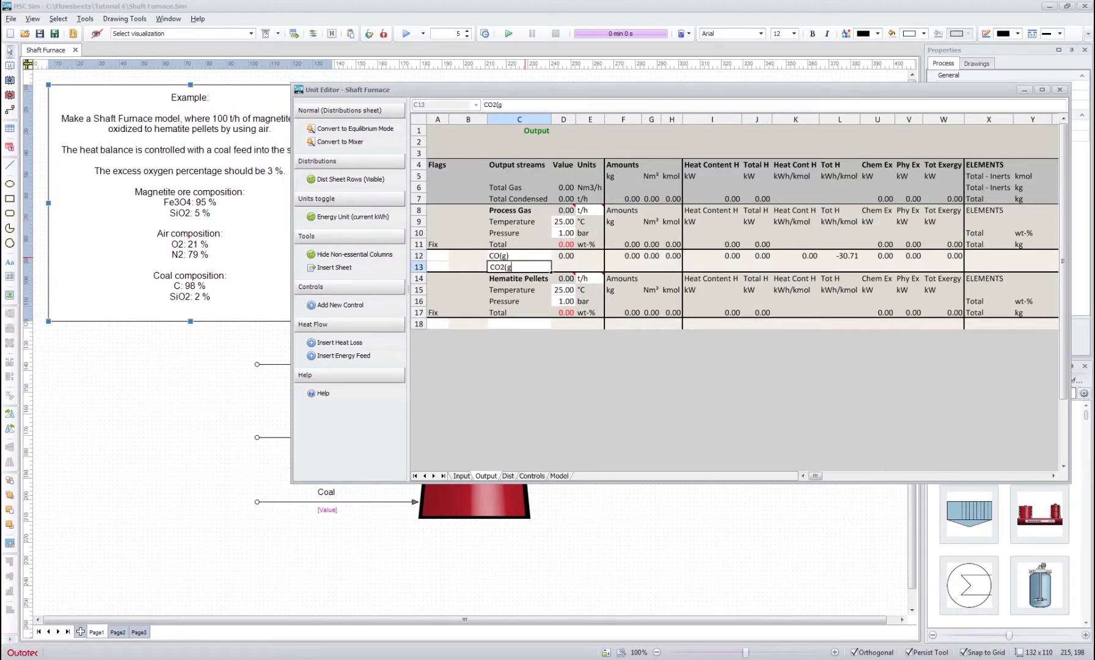
type(")")
key("Return")
type("O2(")
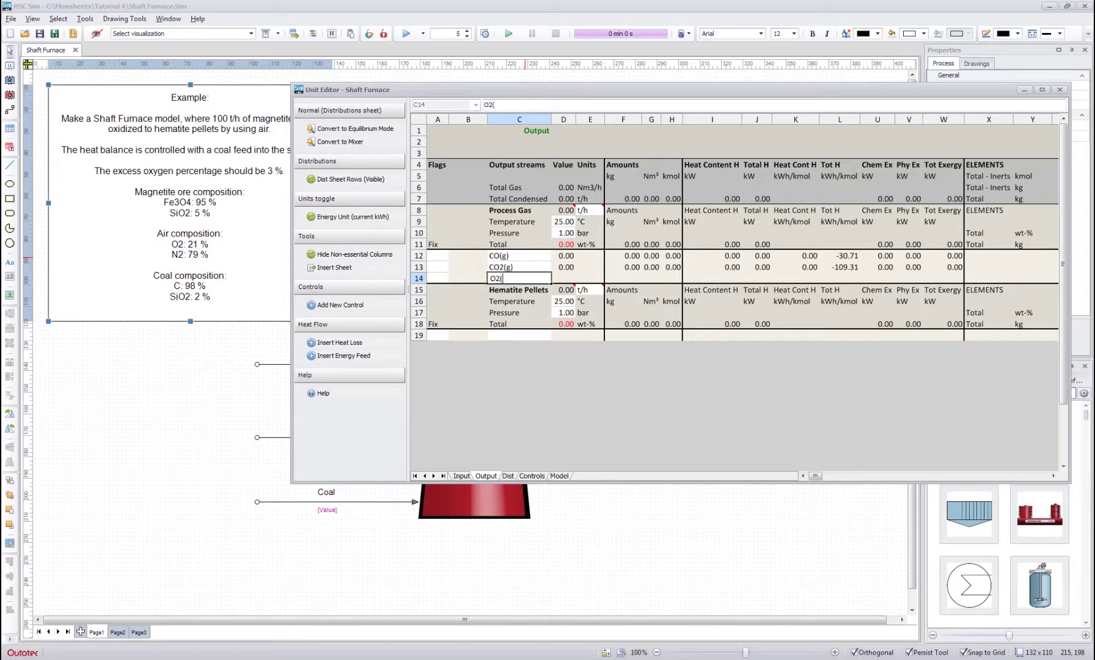
type("g)")
key("Return")
type("N")
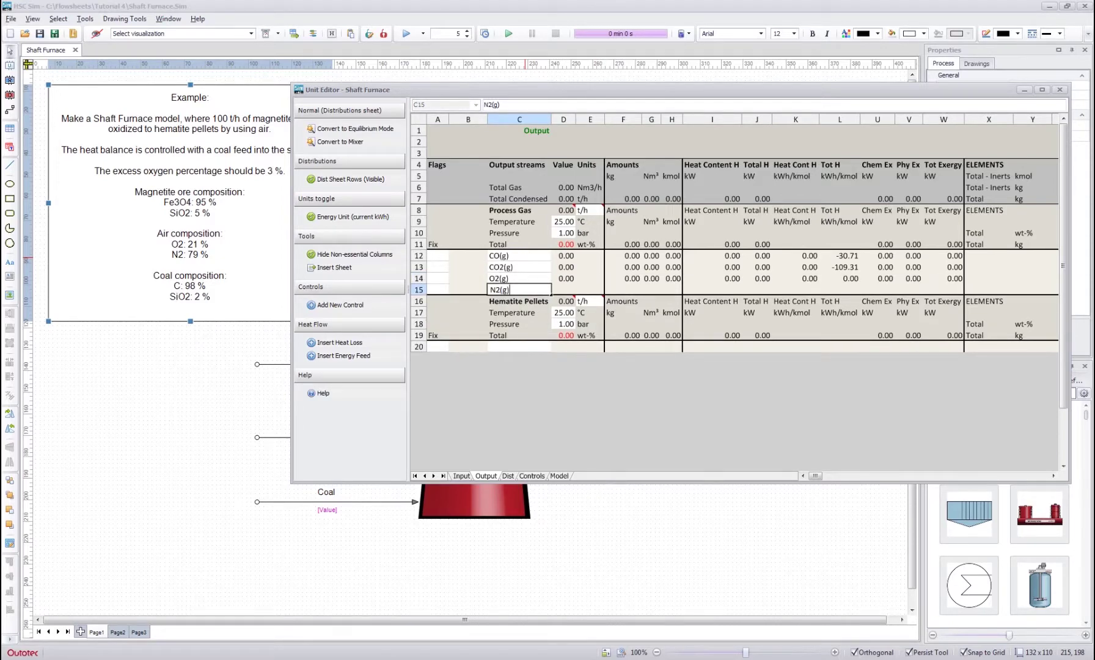
type("2(g)")
key("Return")
Change the Process Gas stream's amount unit to Nm³/h
key("Up")
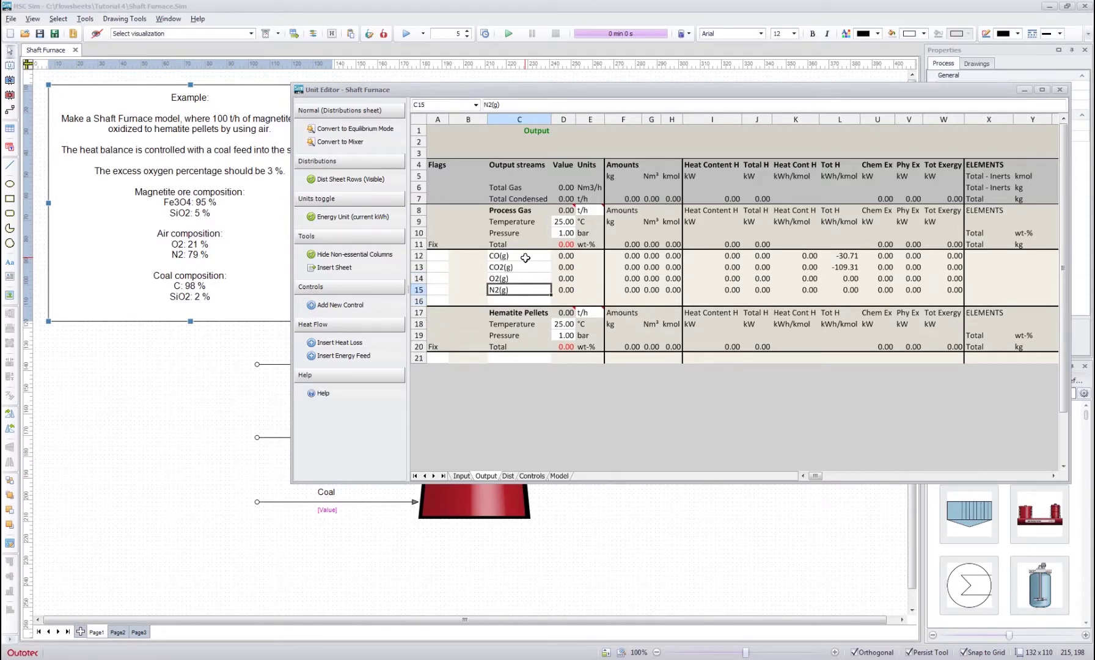
key("Right")
key("Up")
key("Up")
key("Up")
key("Right")
left_click(585, 221)
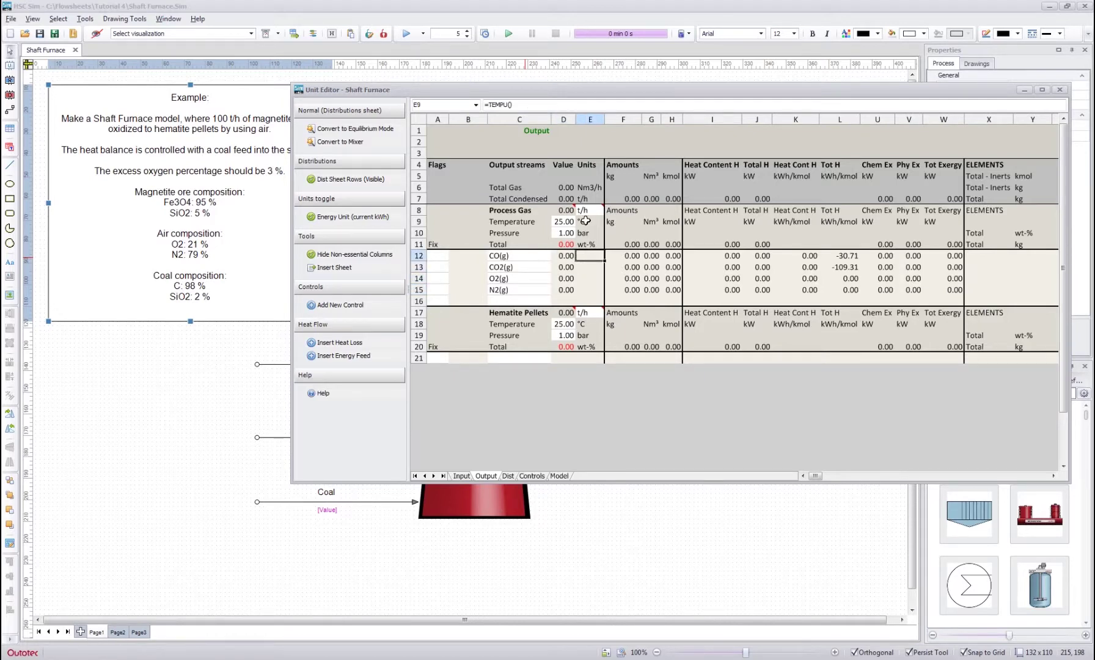
left_click(587, 210)
left_click(610, 209)
left_click(590, 235)
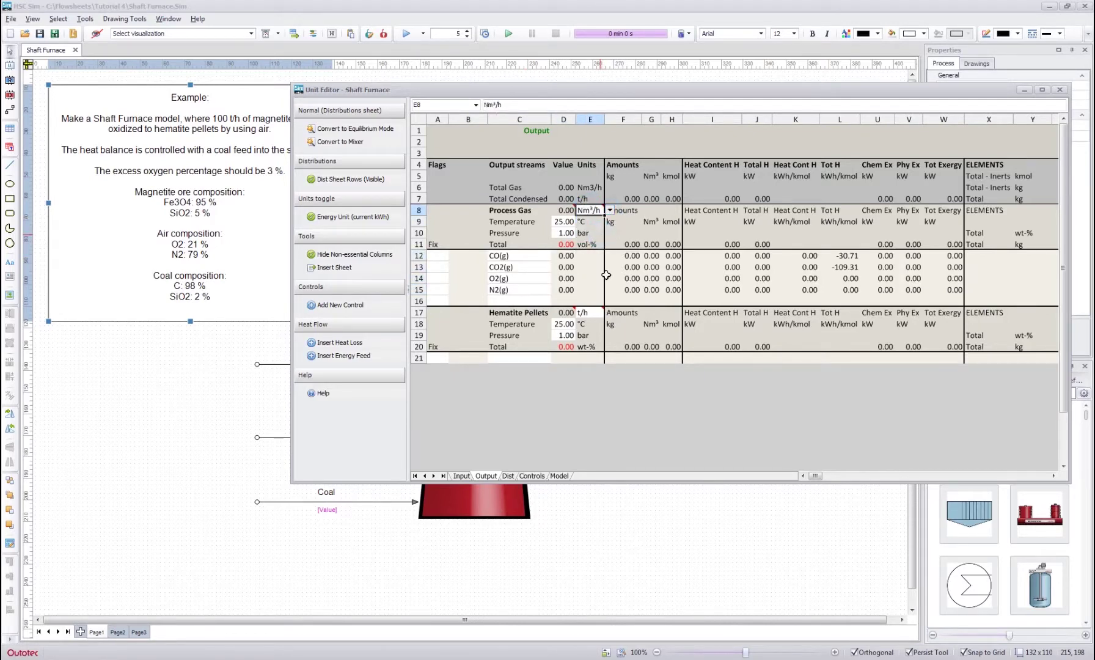
left_click(623, 276)
left_click(586, 279)
left_click(533, 290)
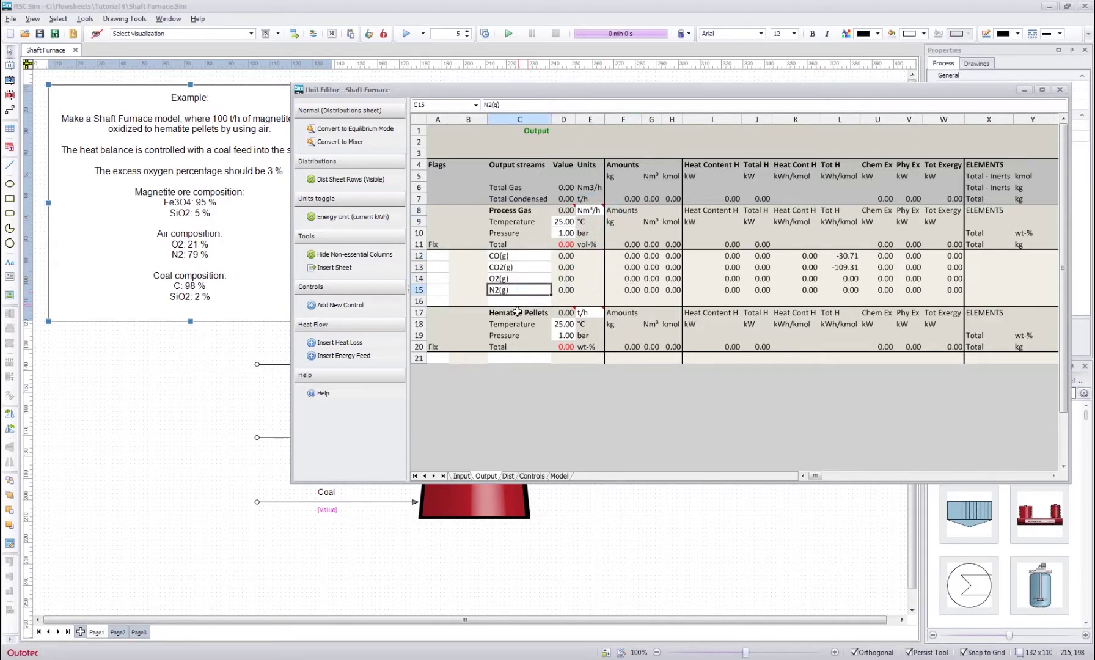
Add the species Fe3O4, Fe2O3 and SiO2 to the Hematite Pellets output stream
left_click(516, 357)
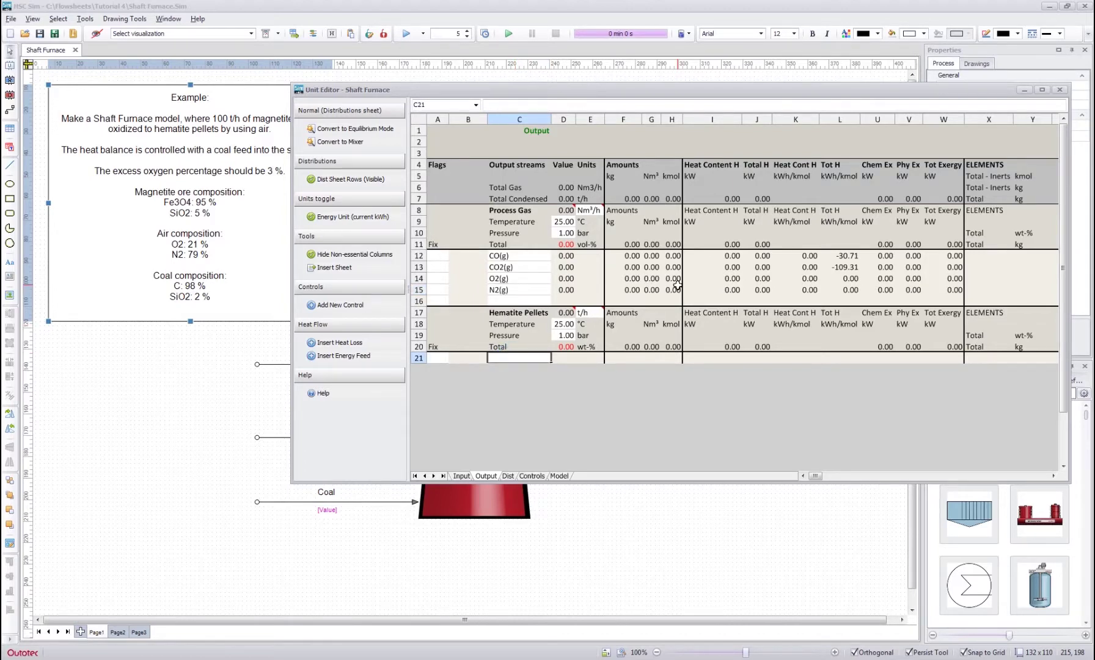
type("Fe3O")
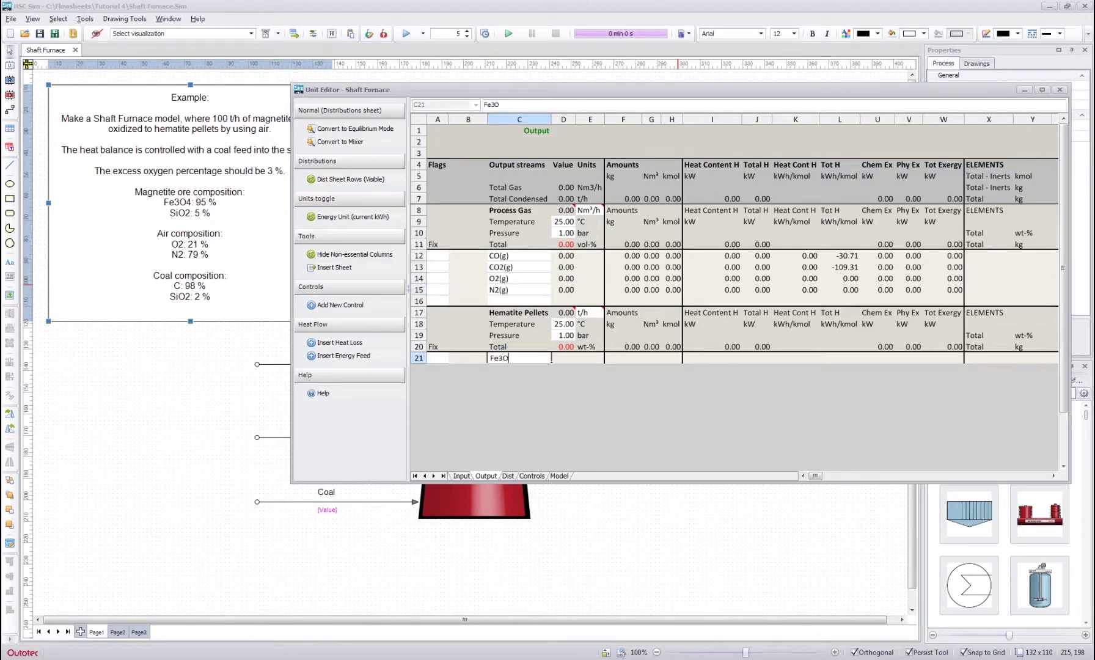
type("4")
key("Return")
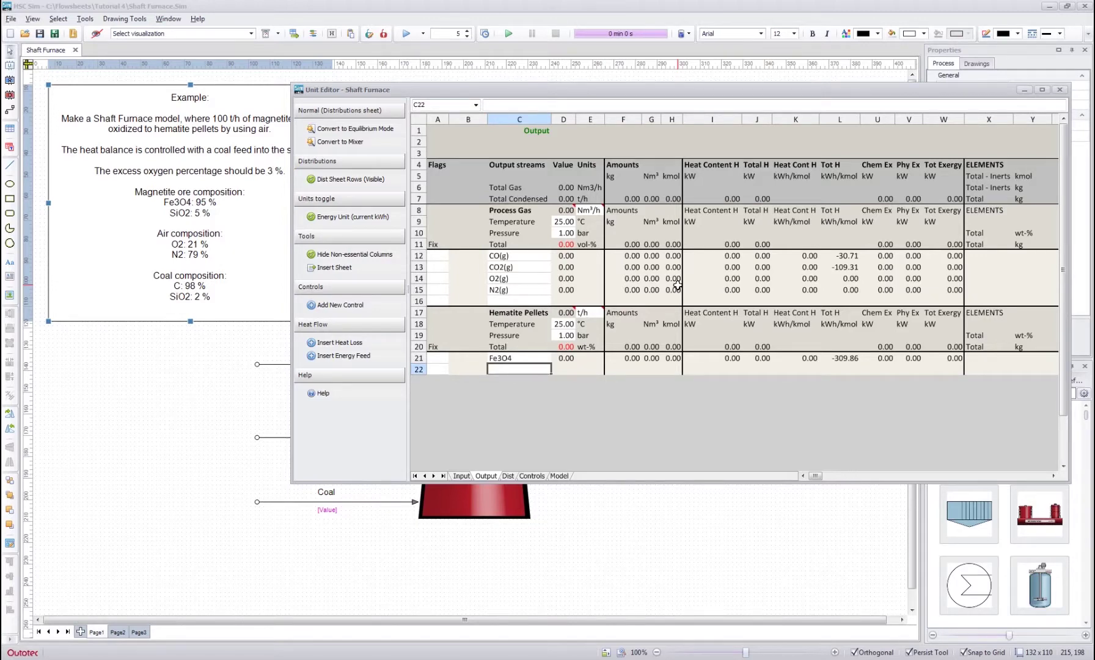
type("Fe2O3")
key("Return")
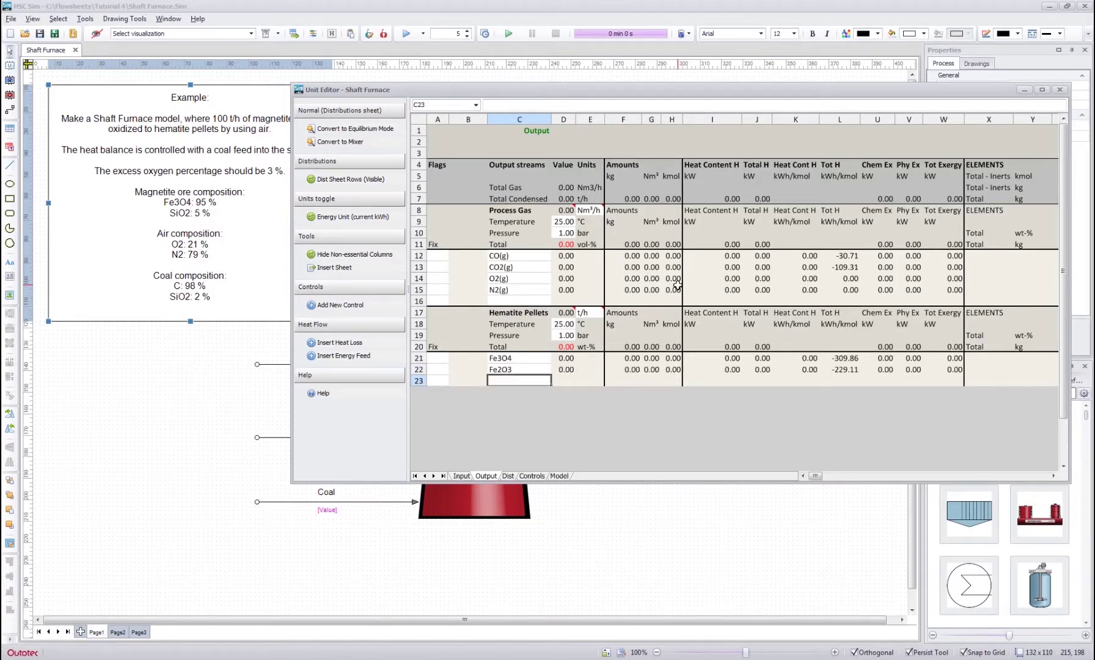
type("SiO")
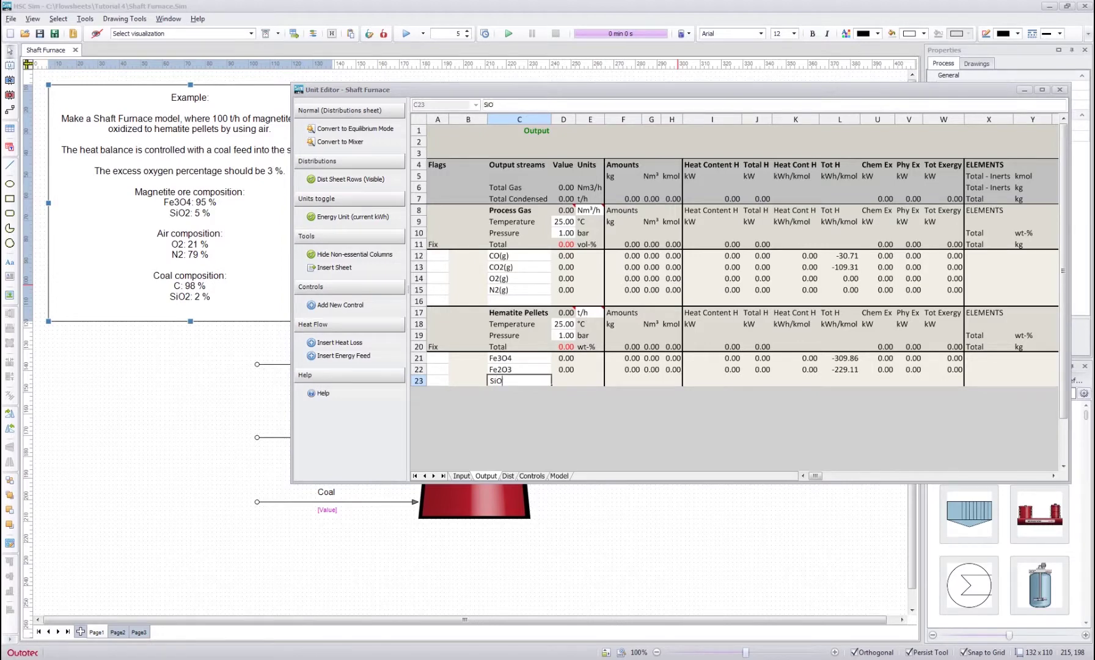
type("2")
key("Return")
left_click(652, 369)
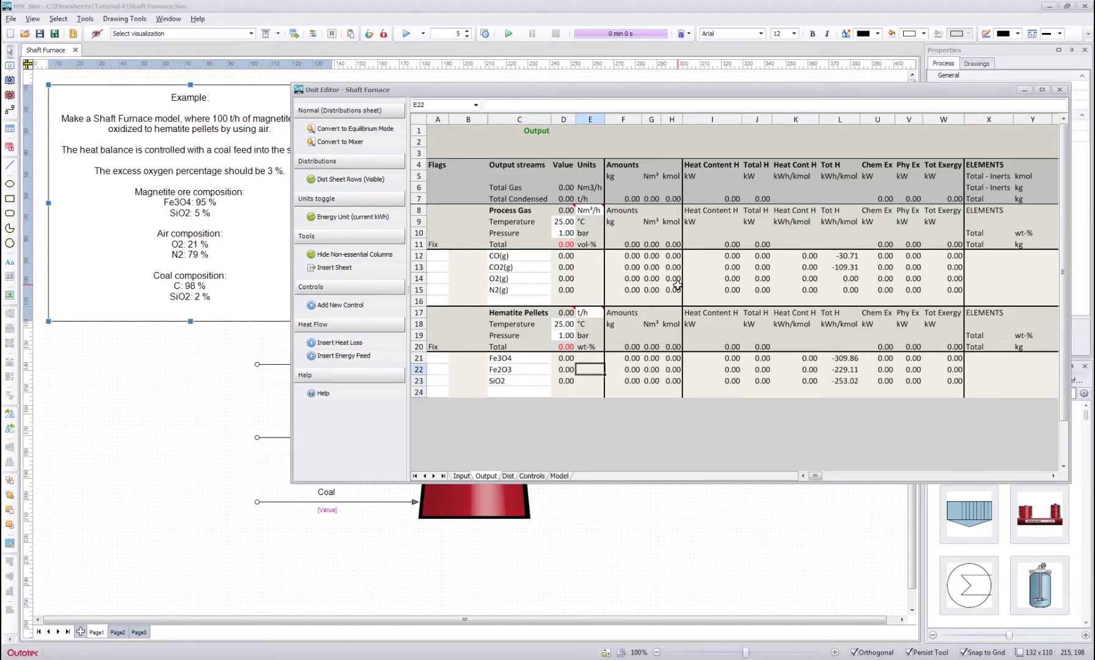
key("Right")
key("Right")
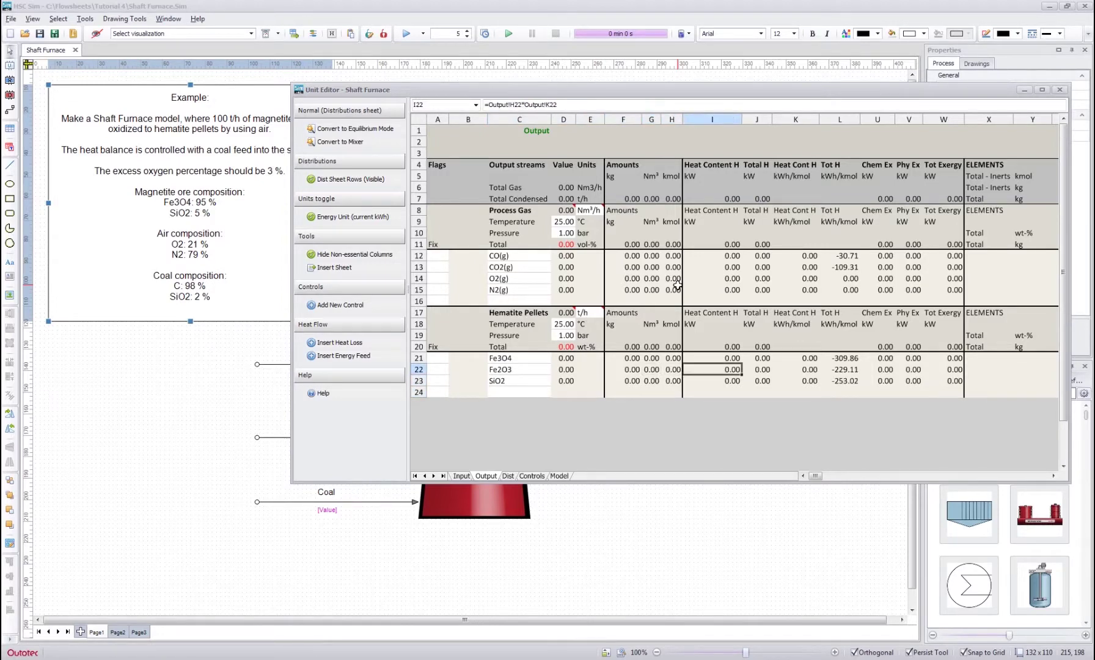
left_click(623, 267)
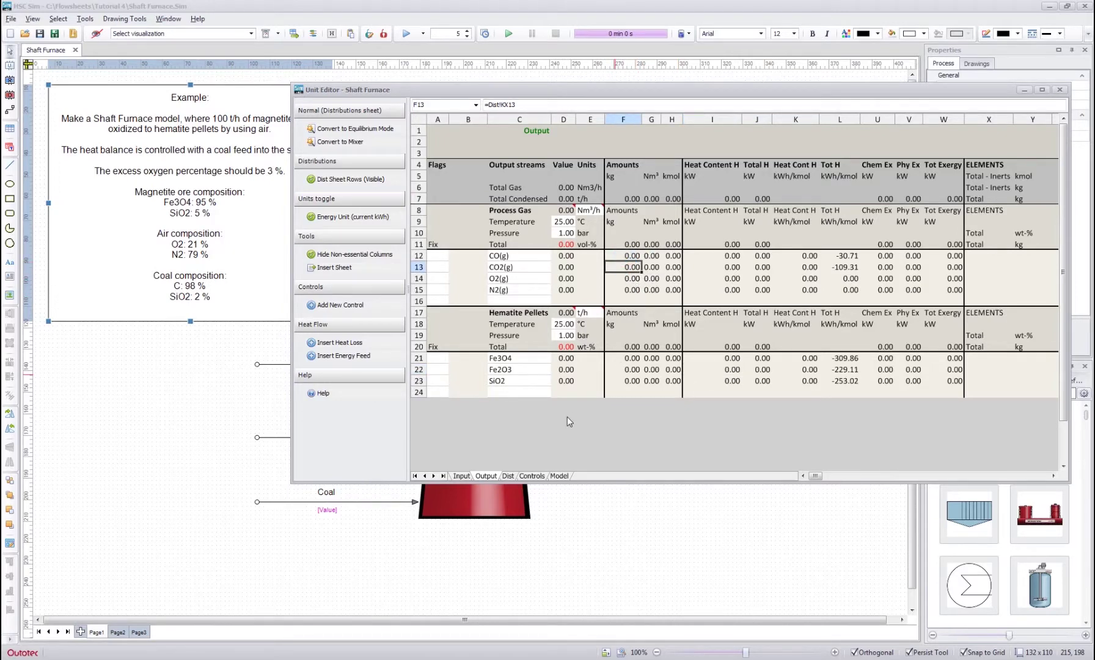
Open the Dist sheet and show the distribution columns for the elements C, Fe, N, O and Si
left_click(507, 476)
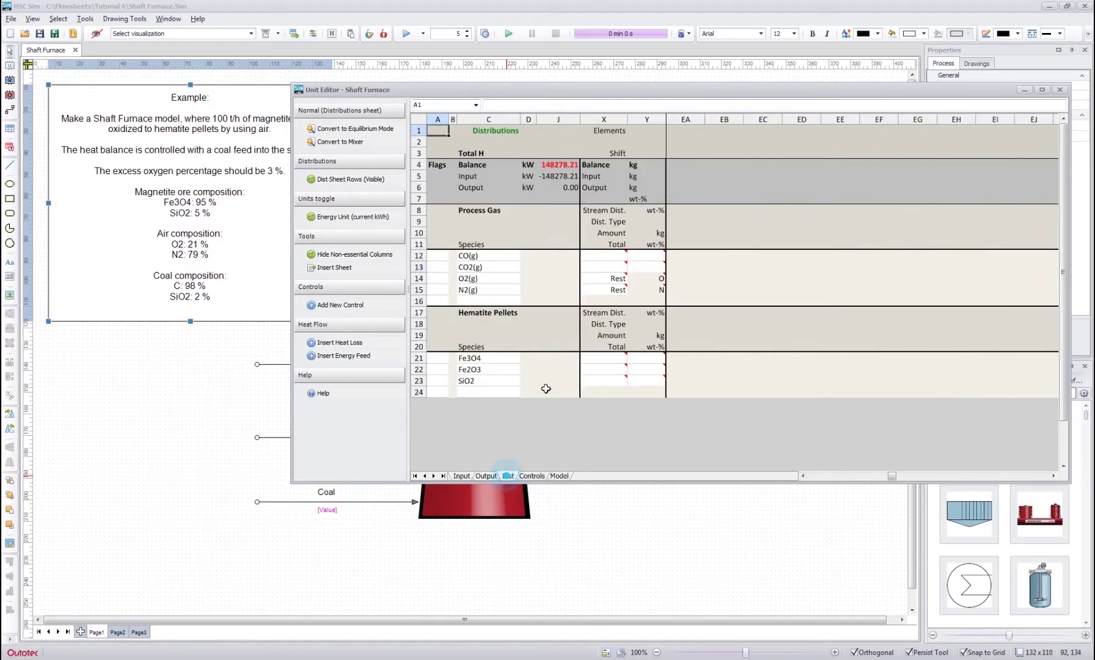
left_click(723, 289)
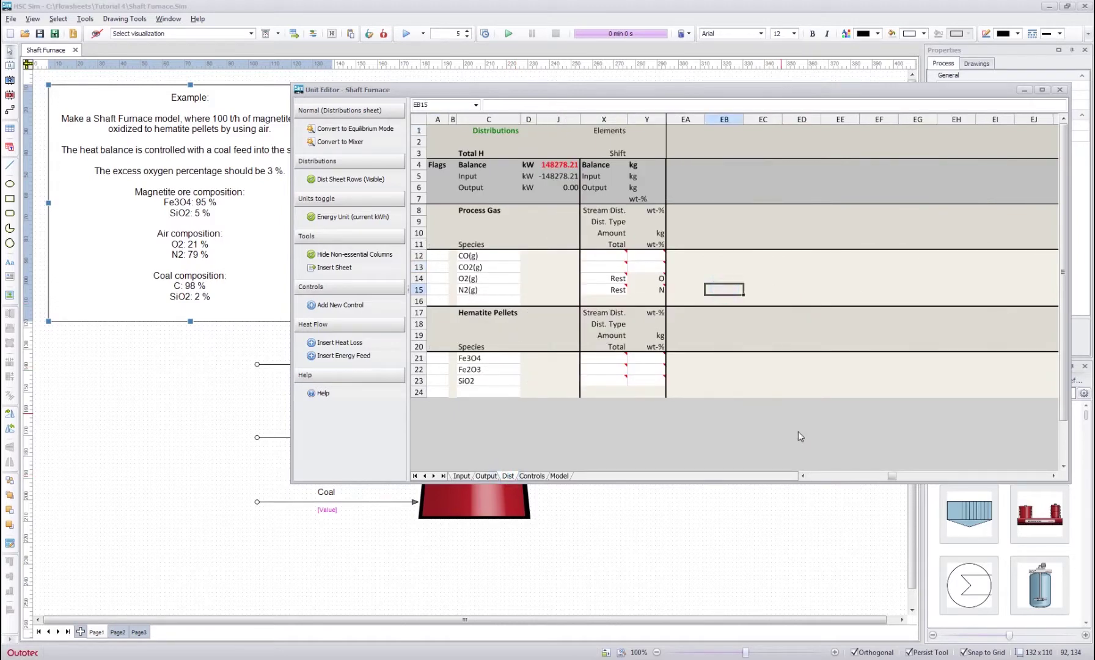
left_click(803, 476)
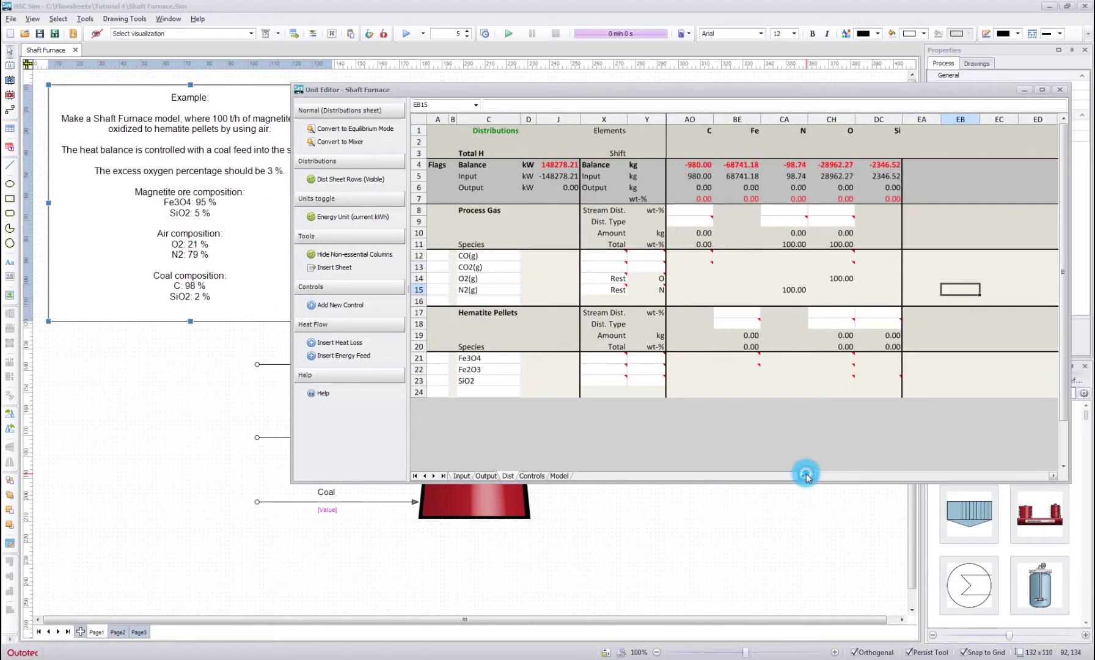
Examine the element columns and the species of the Process Gas and Hematite Pellets streams on the Dist sheet
left_click(742, 382)
left_click(689, 279)
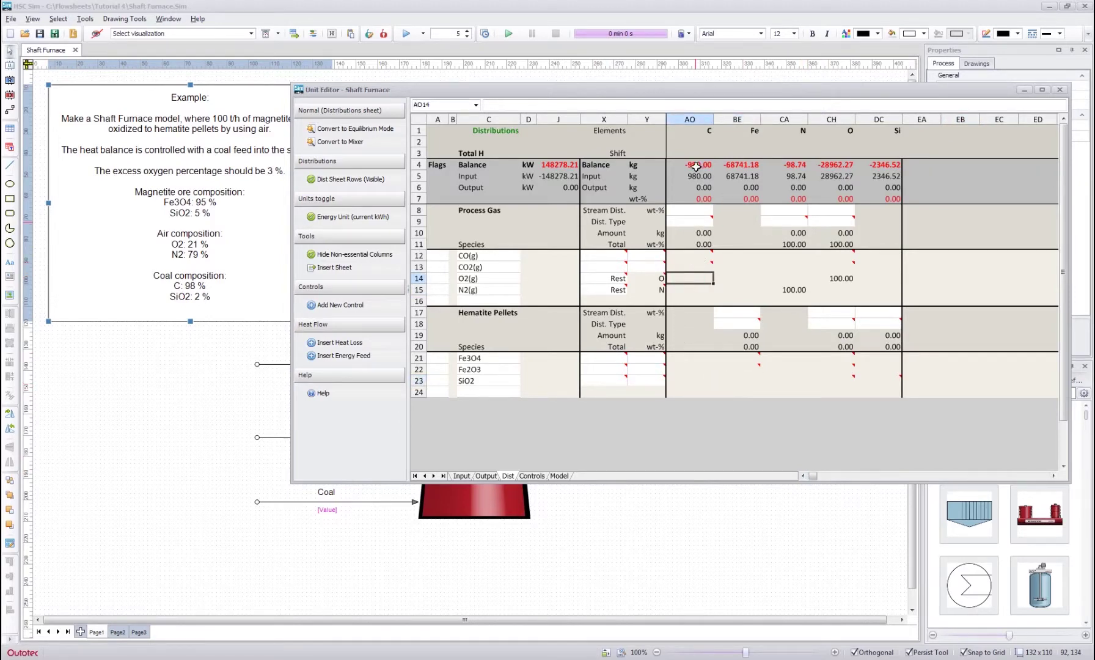
left_click_drag(688, 126, 901, 129)
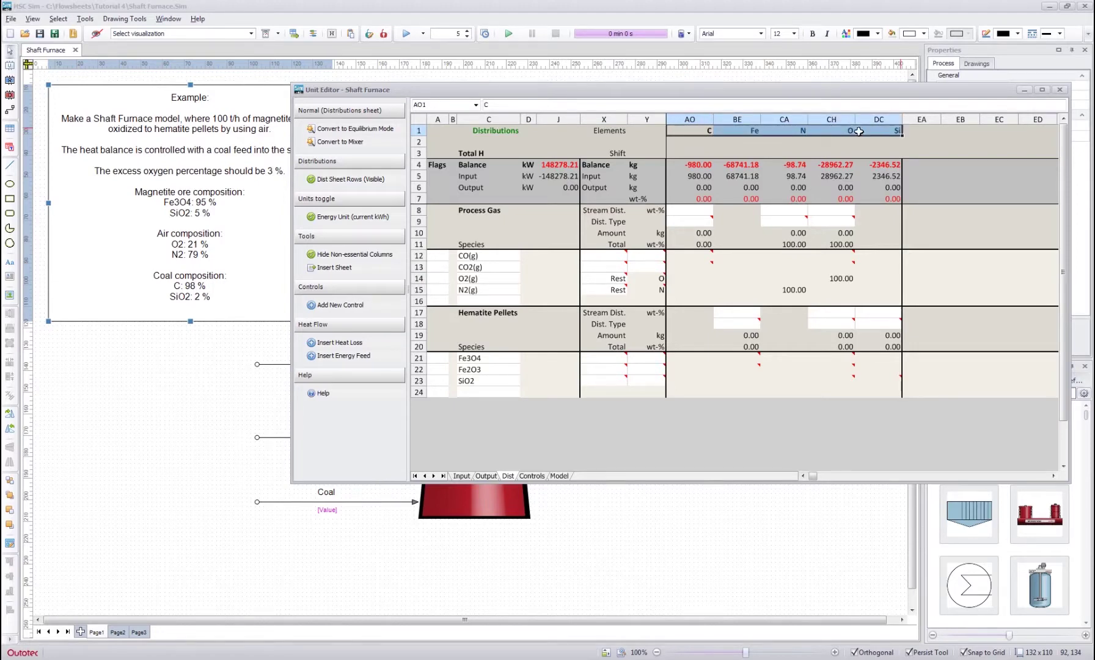
left_click_drag(483, 210, 478, 244)
left_click_drag(483, 314, 477, 347)
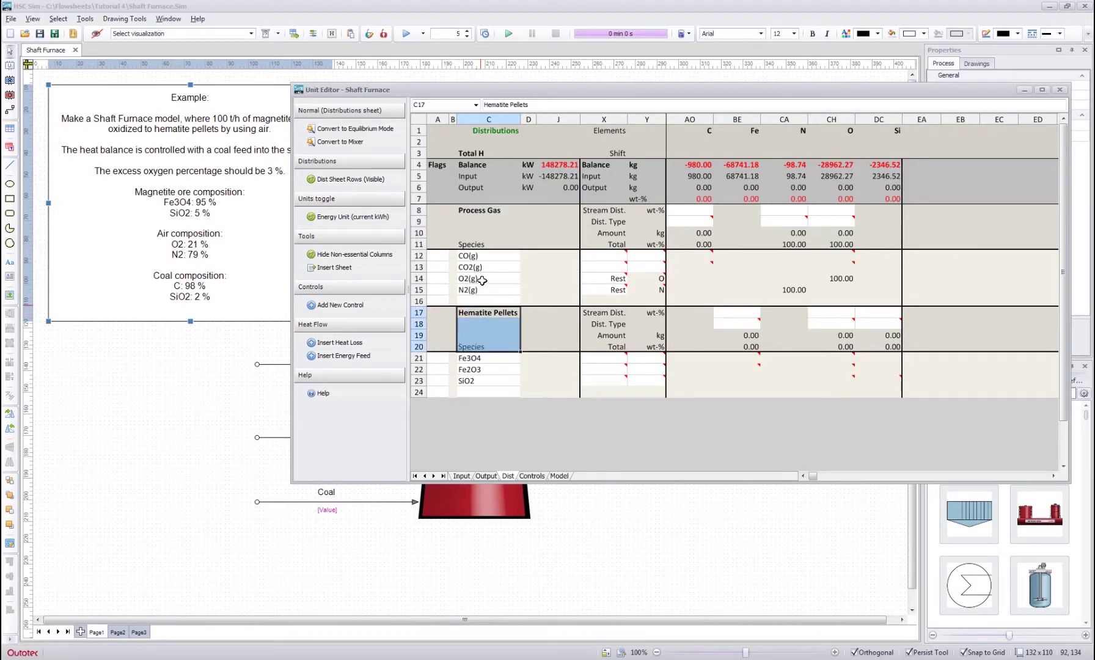
left_click_drag(484, 255, 481, 291)
left_click_drag(481, 358, 479, 381)
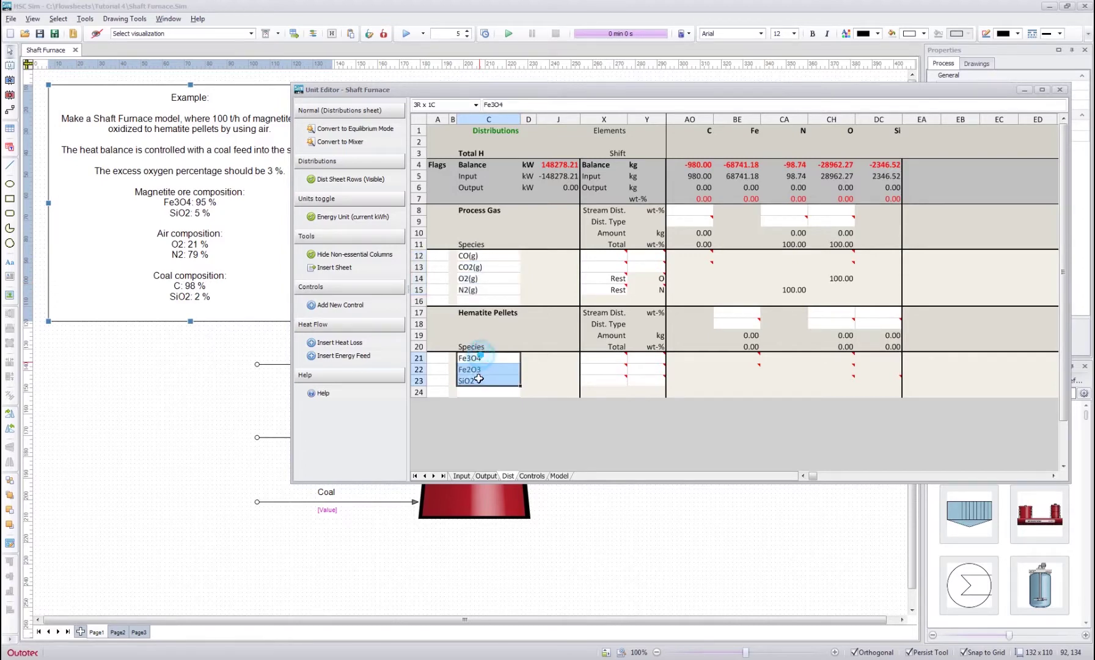
left_click(608, 235)
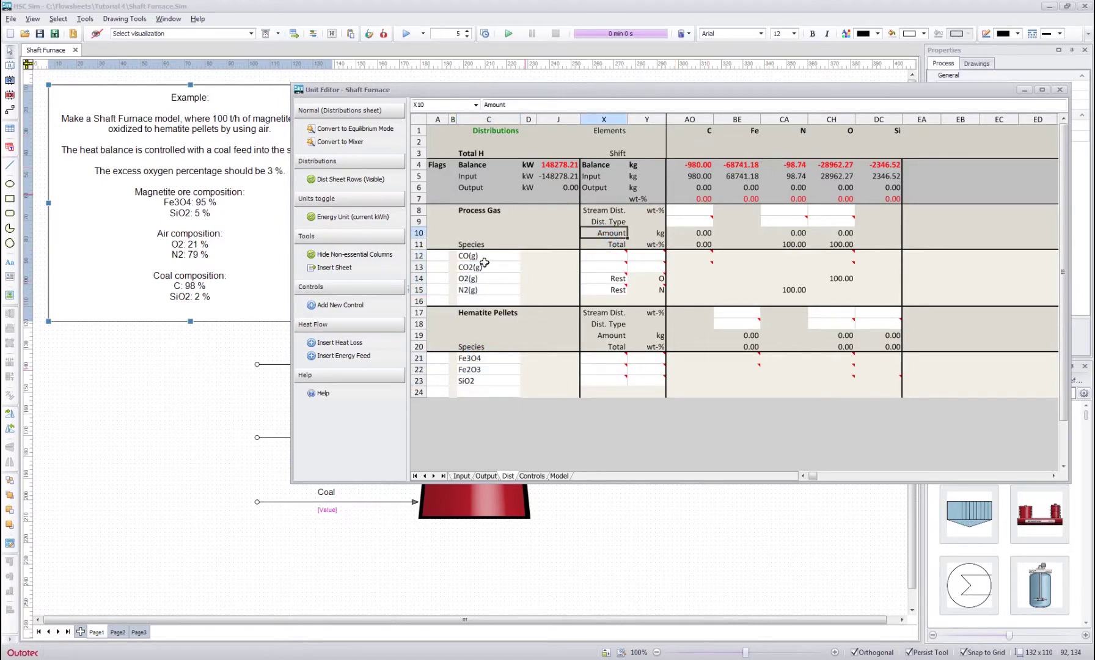
Review the input streams on the Input sheet and compare them with the elements and output species on the Dist sheet
left_click(462, 476)
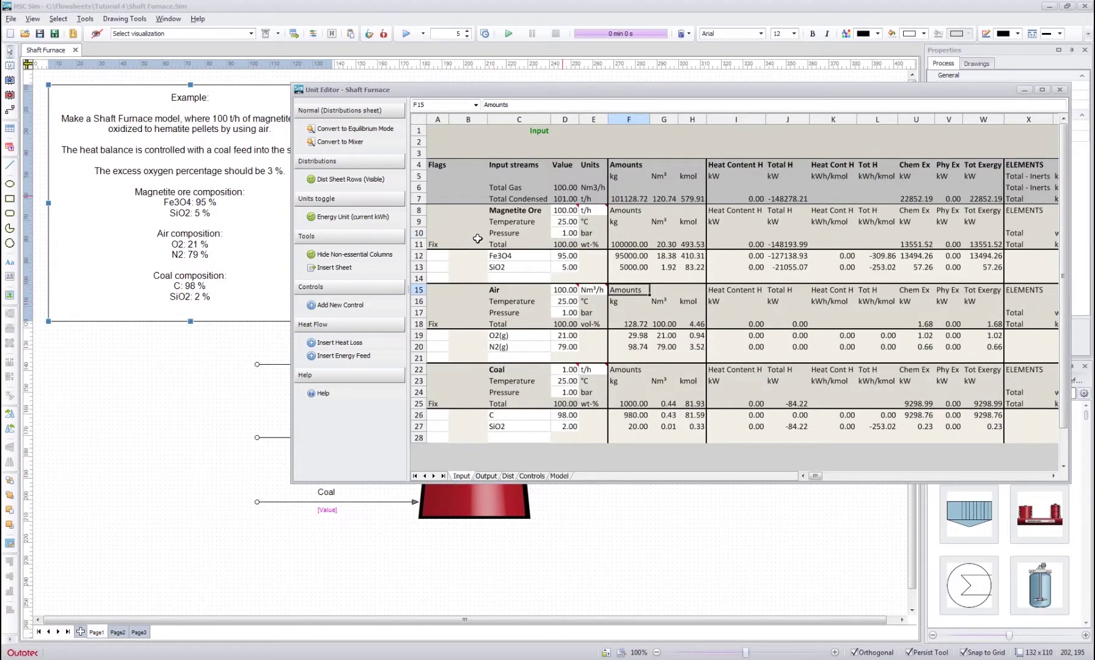
left_click(509, 476)
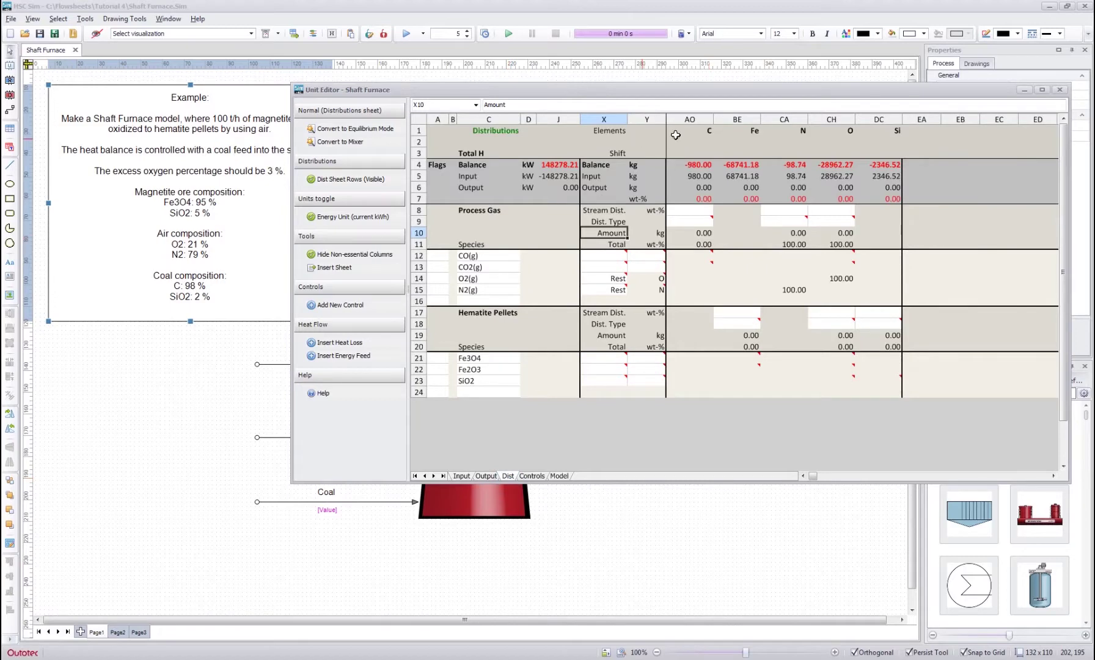
left_click_drag(691, 132, 893, 132)
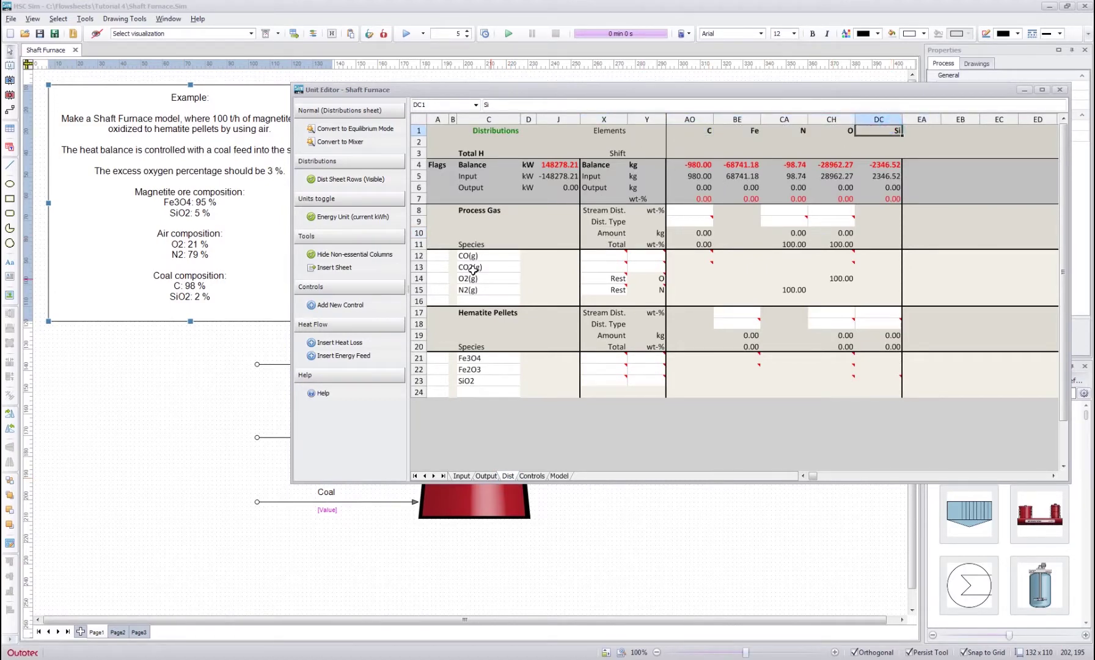
left_click(488, 256)
left_click_drag(488, 257, 482, 292)
left_click_drag(484, 358, 483, 380)
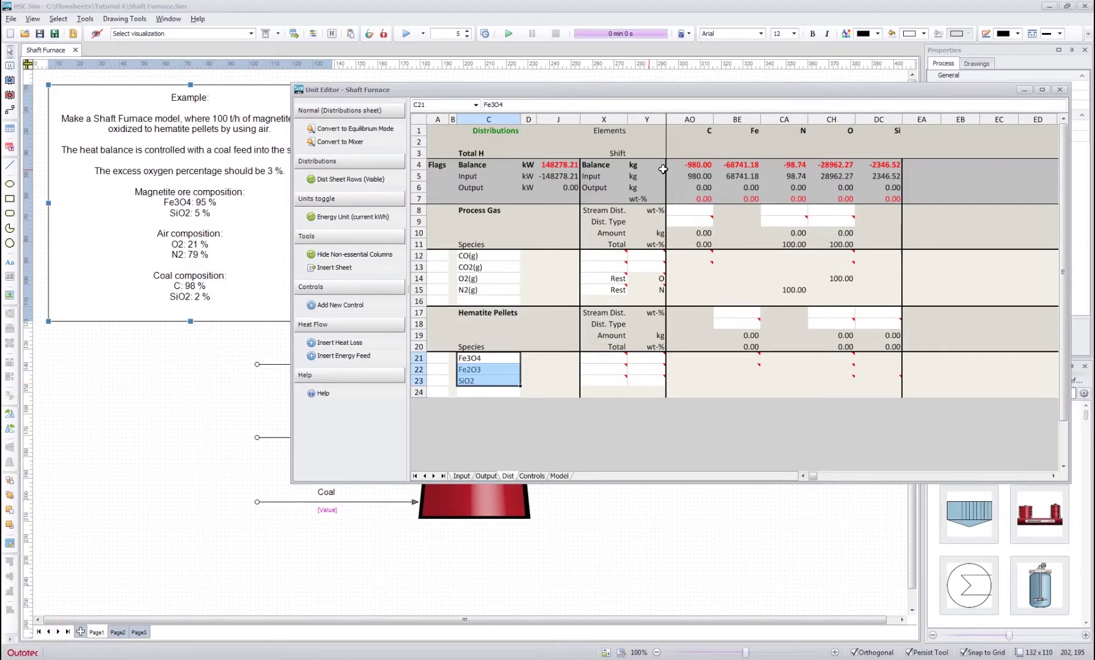
left_click(638, 165)
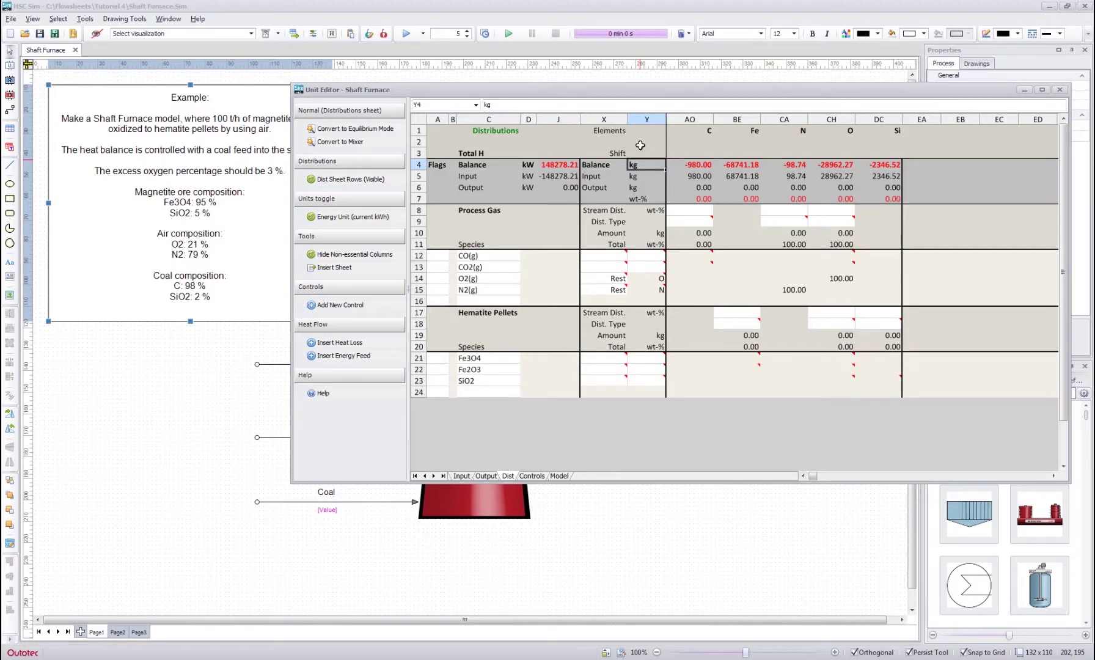
left_click(558, 210)
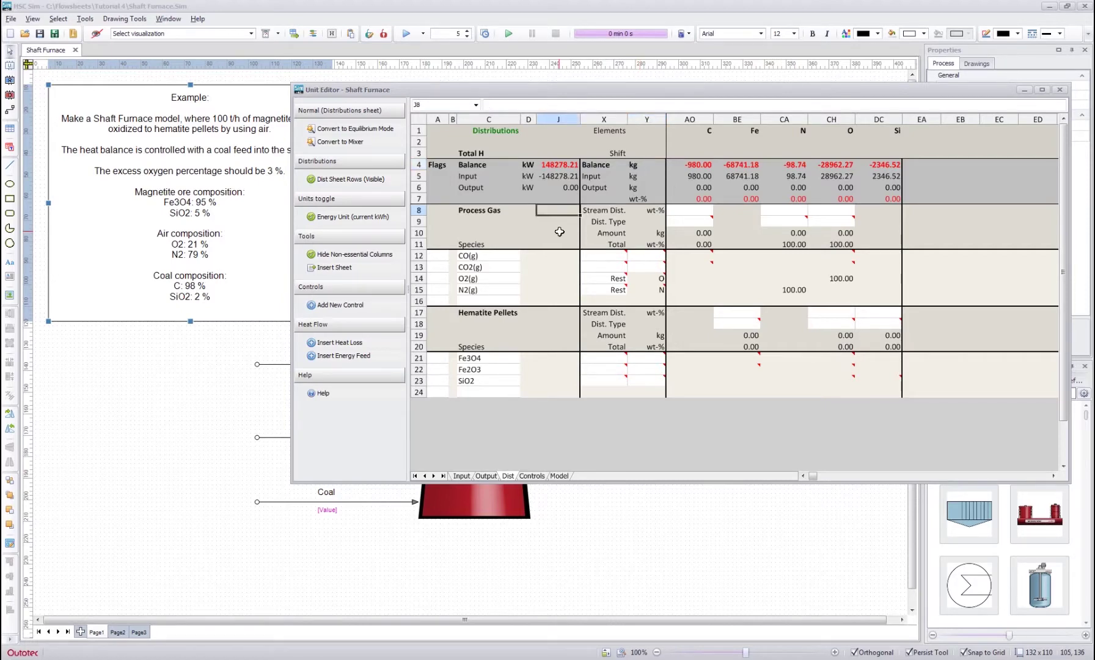
Set the stream distribution of C to Process Gas to 100 wt-%
left_click(701, 221)
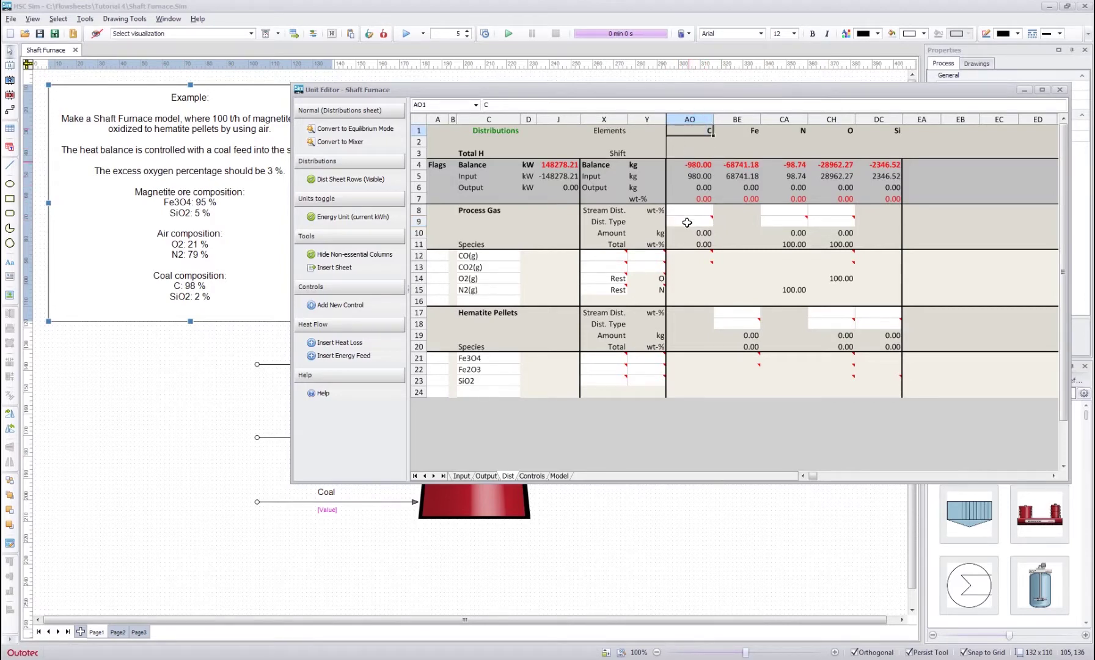
left_click(687, 322)
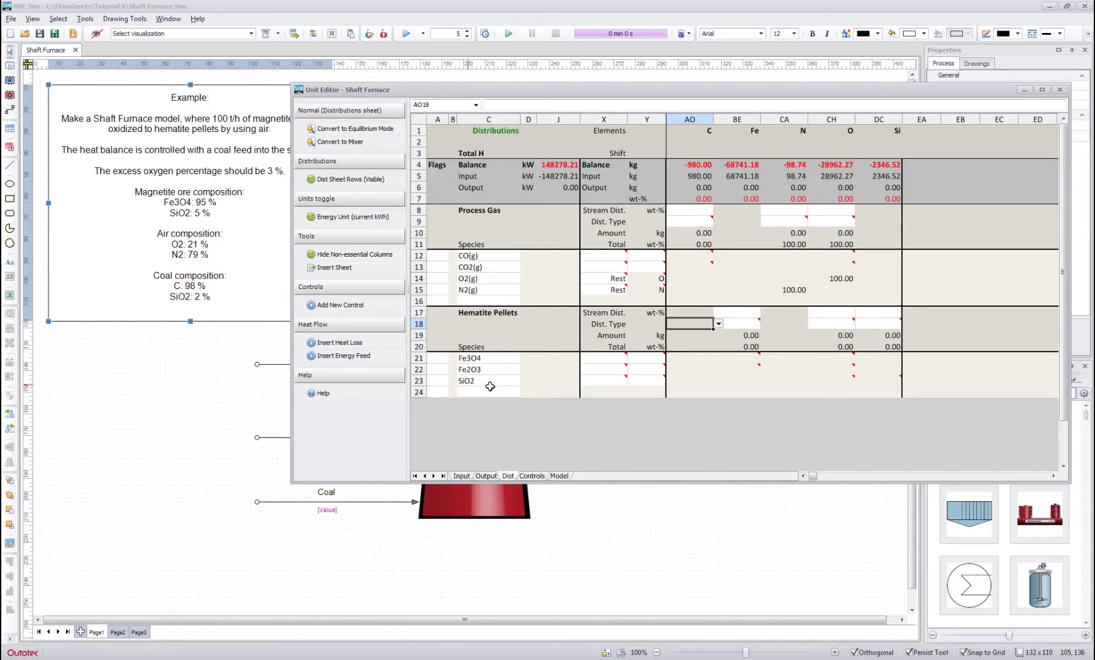
left_click_drag(691, 313, 693, 322)
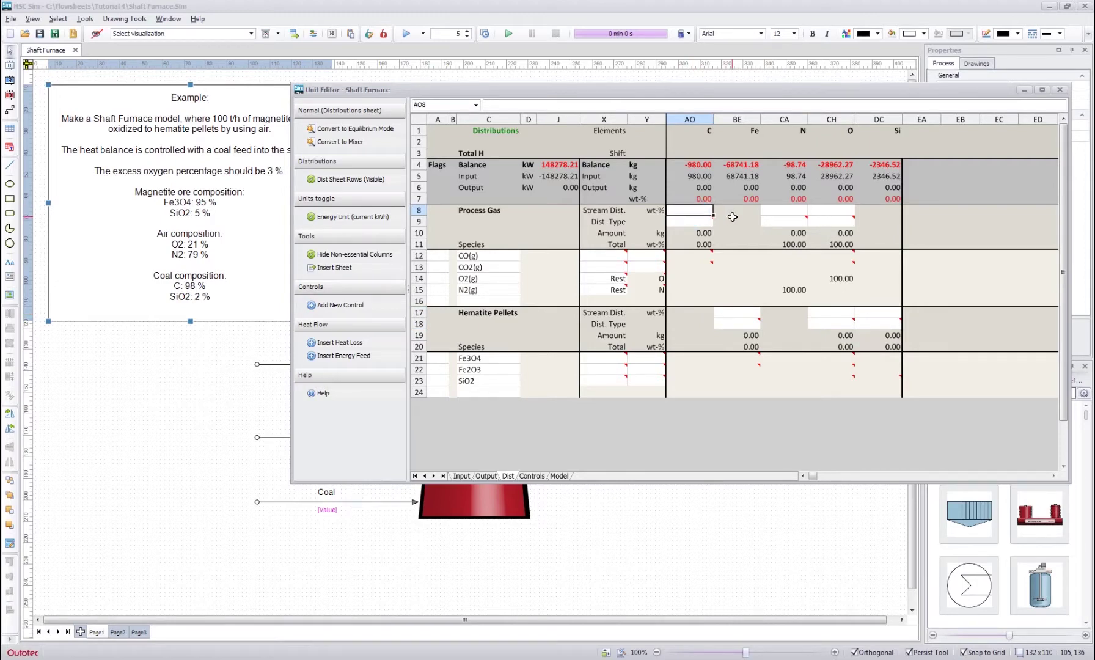
type("100")
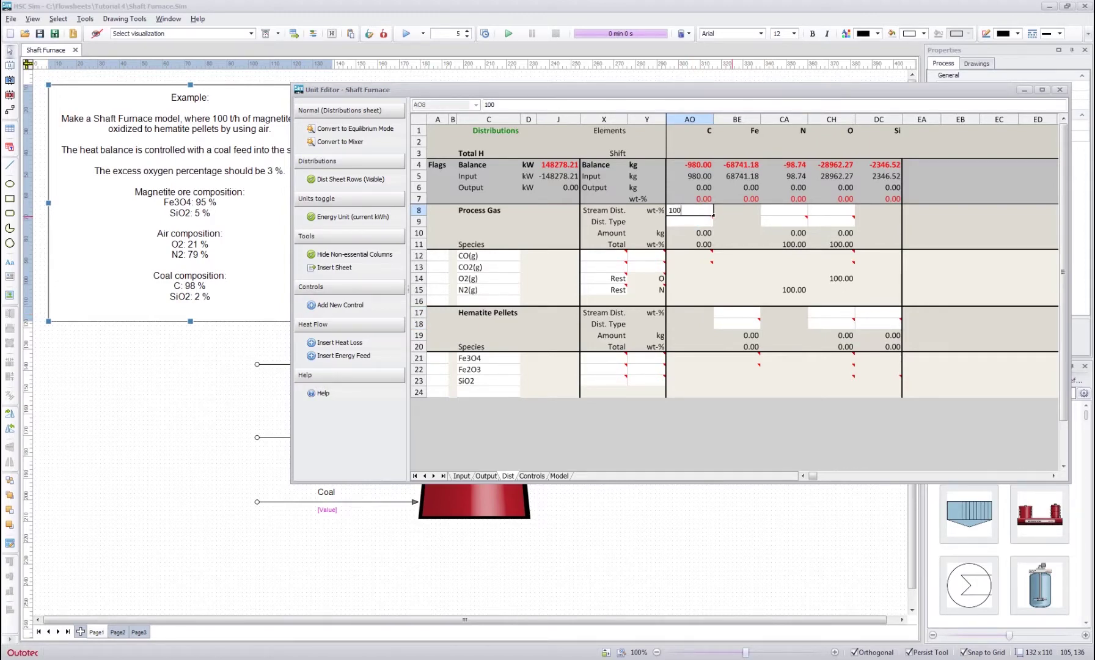
key("Return")
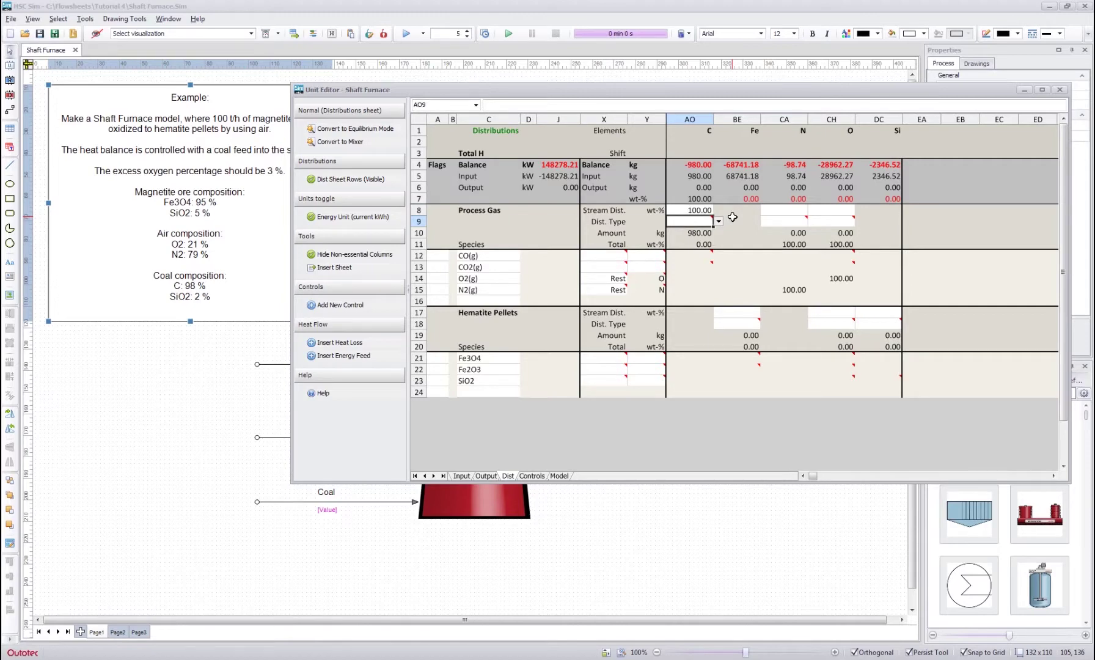
left_click(703, 209)
left_click(618, 210)
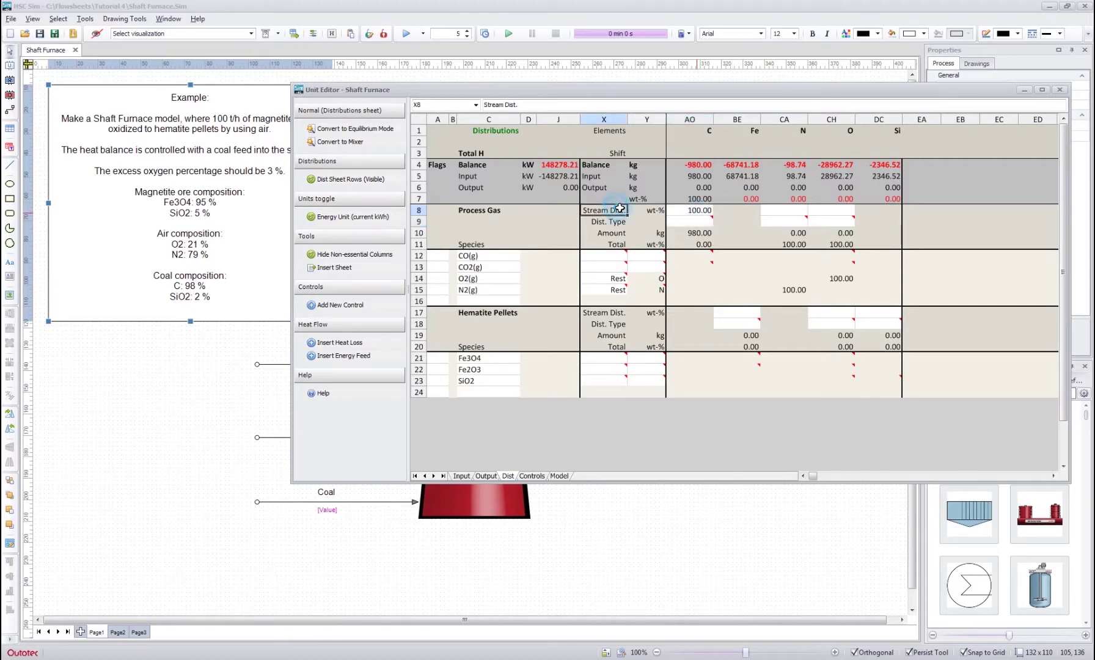
Set the distribution type of C in the Process Gas stream to Fixed
left_click(700, 209)
left_click(608, 222)
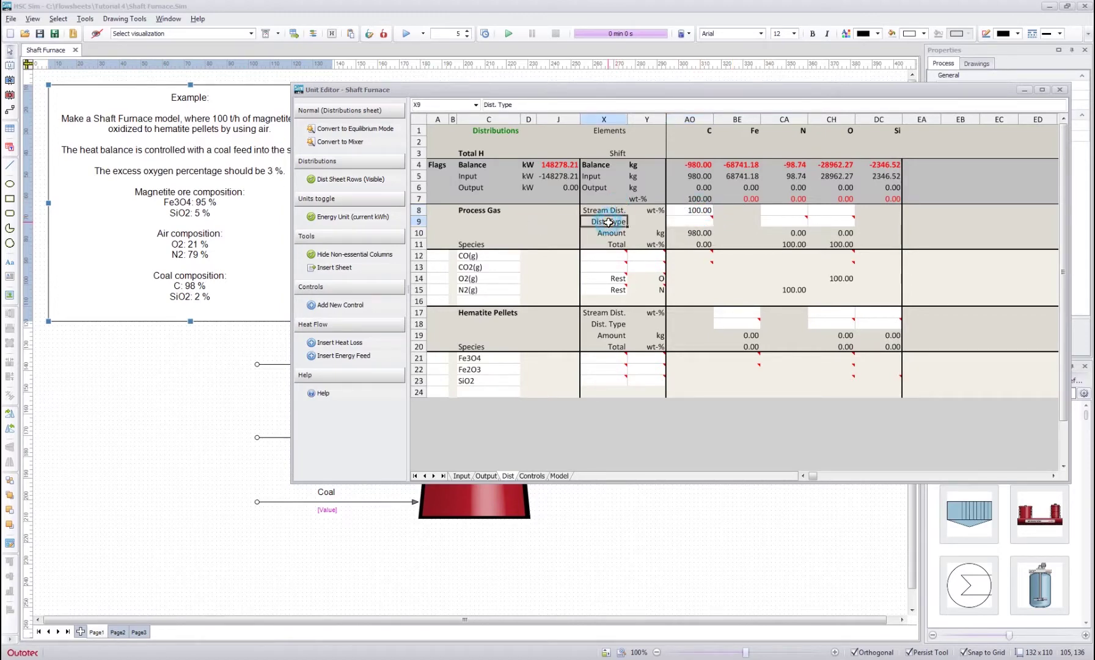
left_click(758, 222)
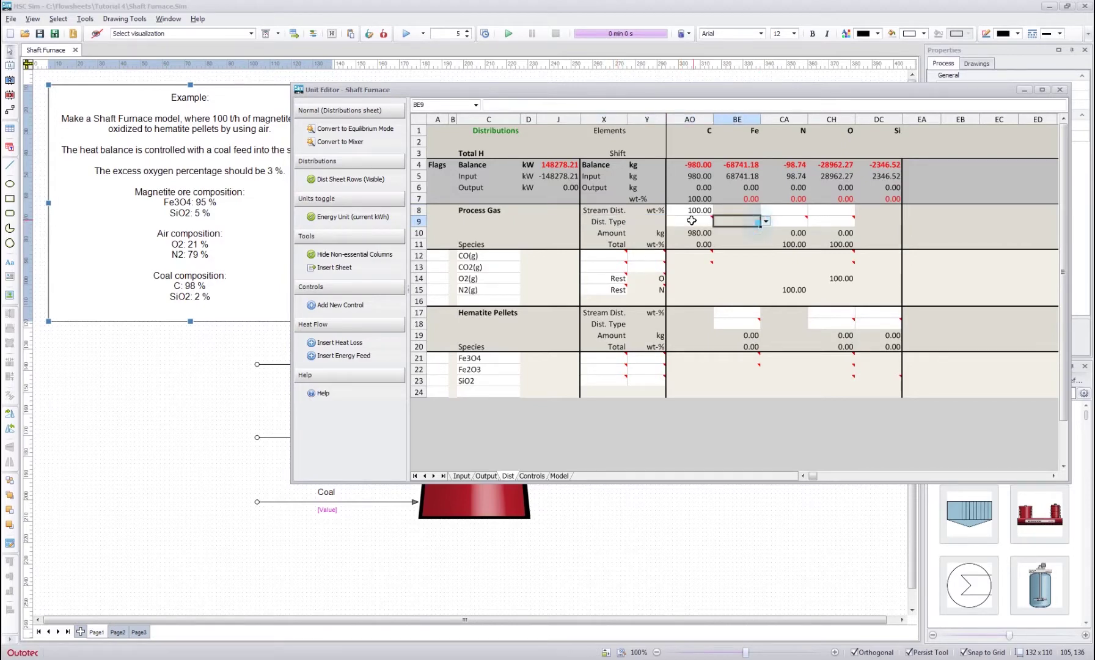
left_click(691, 220)
left_click(719, 221)
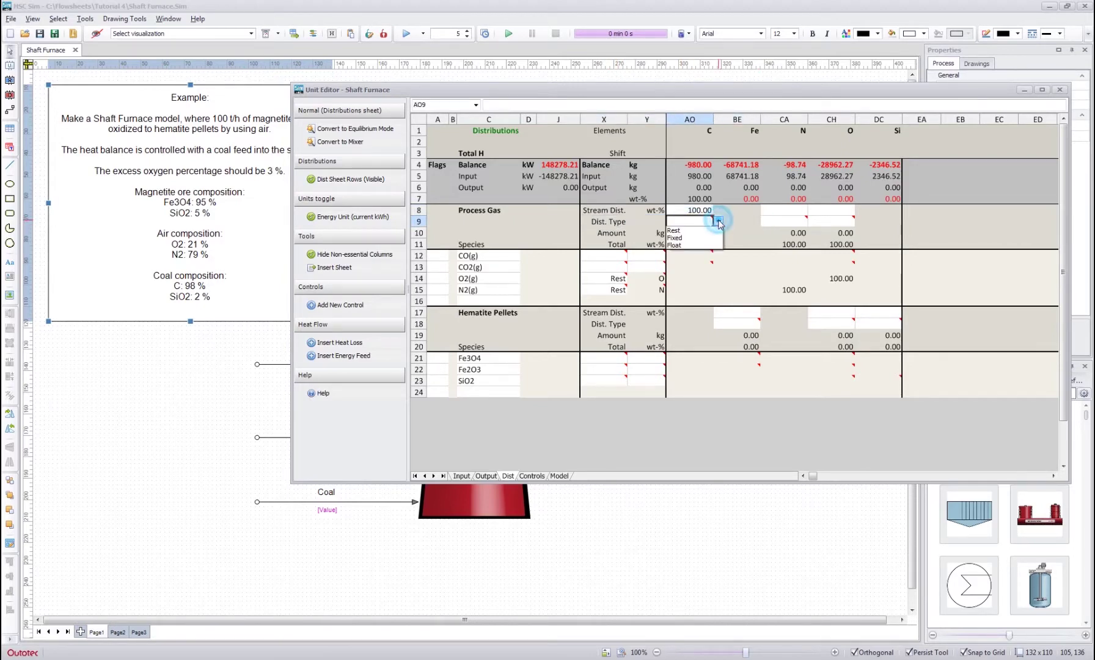
left_click(675, 238)
left_click(731, 240)
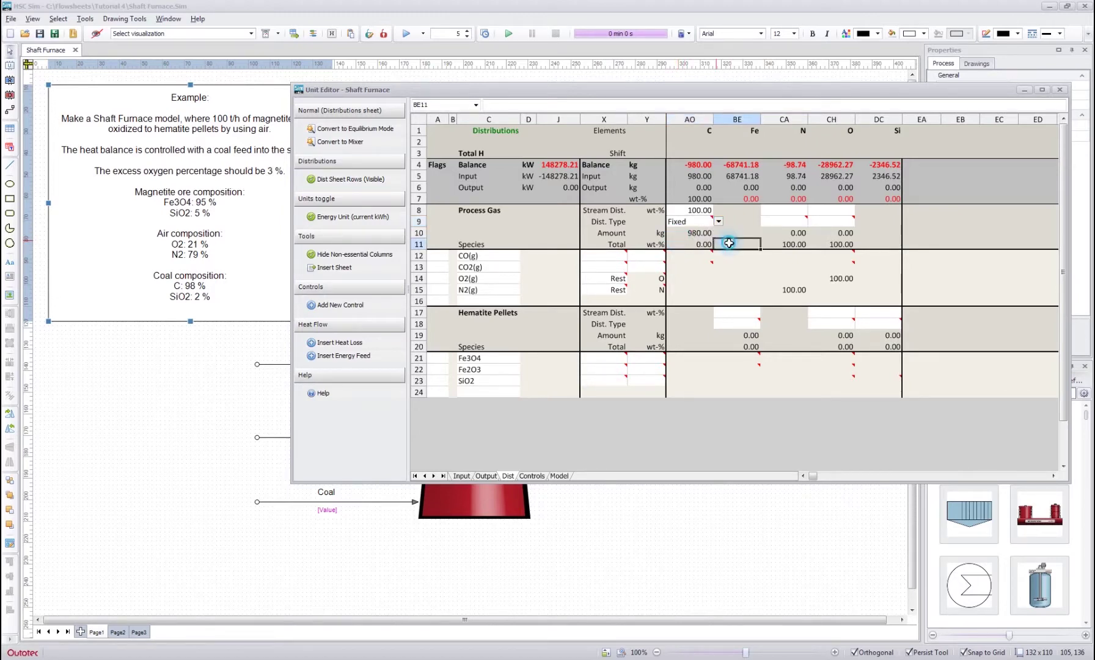
left_click(690, 220)
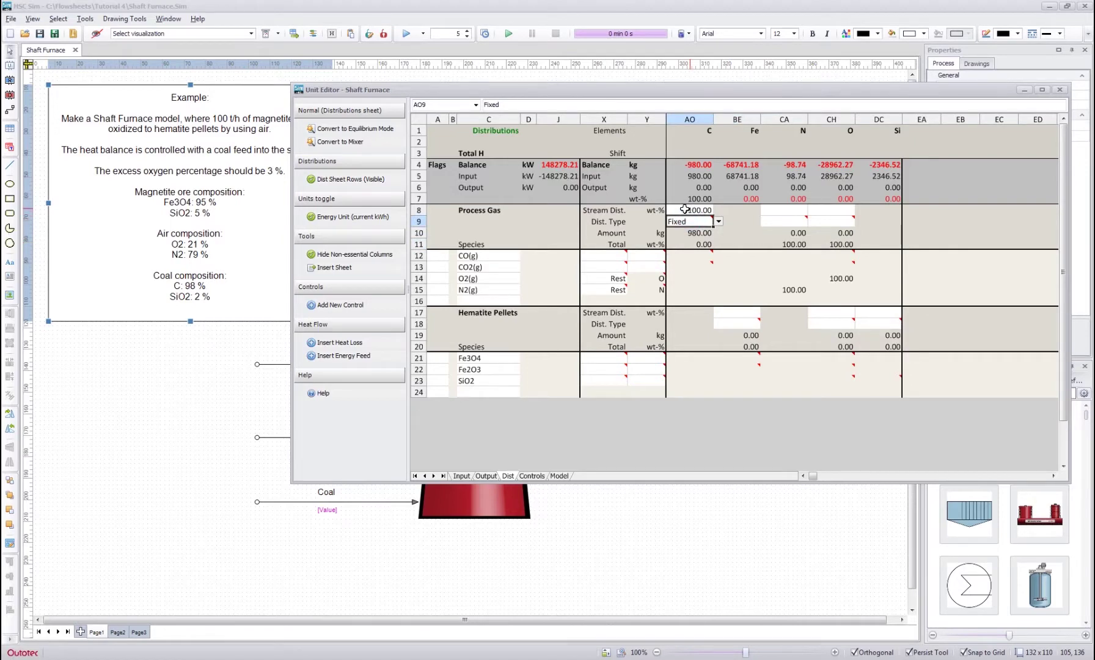
left_click(683, 209)
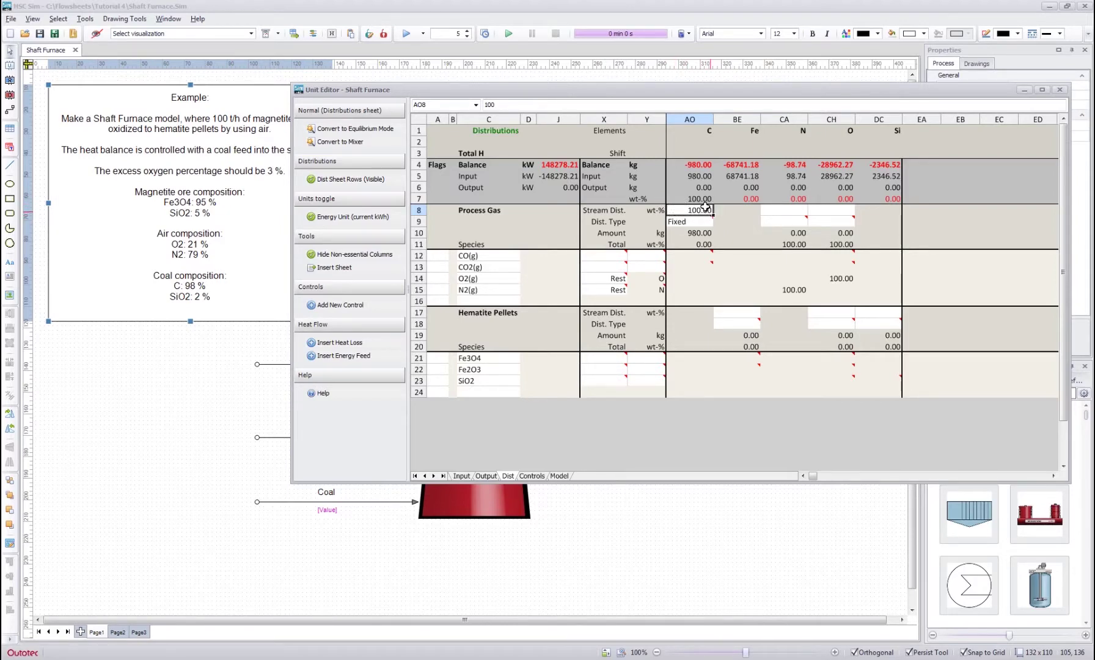
left_click(654, 210)
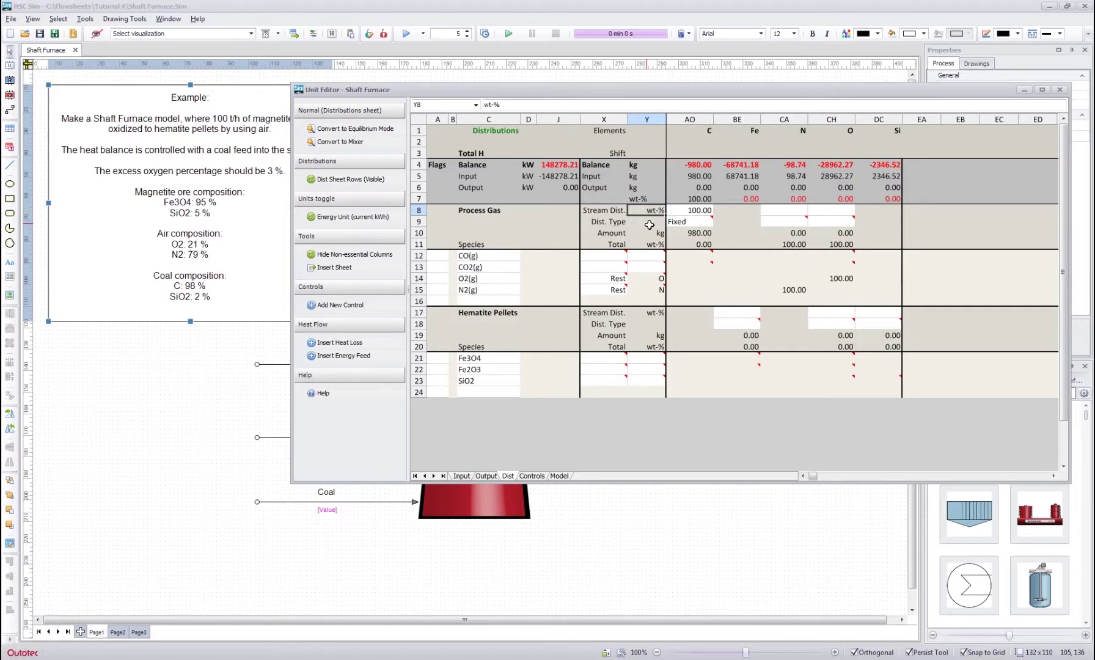
left_click(693, 207)
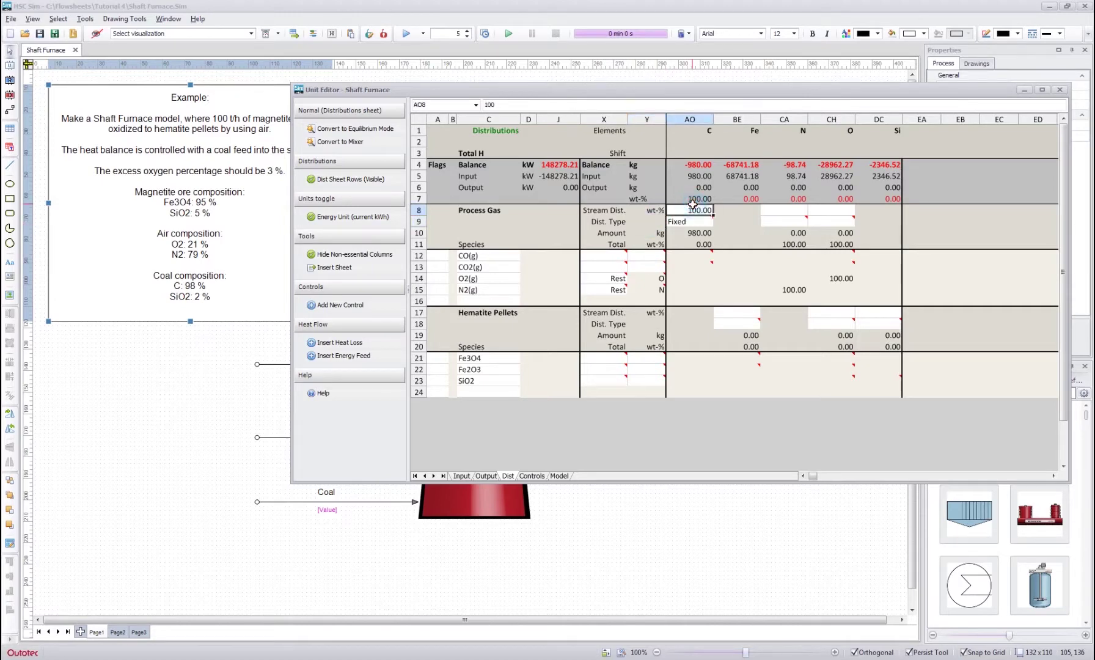
Change the distribution type of C in the Process Gas stream to Rest and select its stream distribution value
left_click(730, 211)
key("Down")
key("Down")
key("Down")
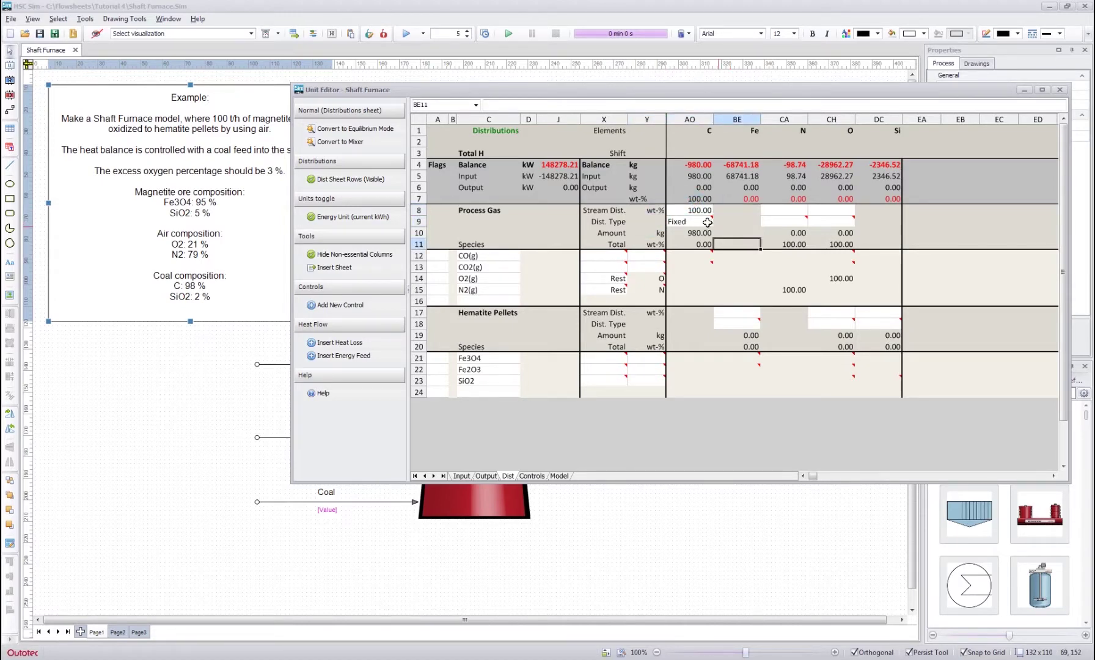
left_click(707, 222)
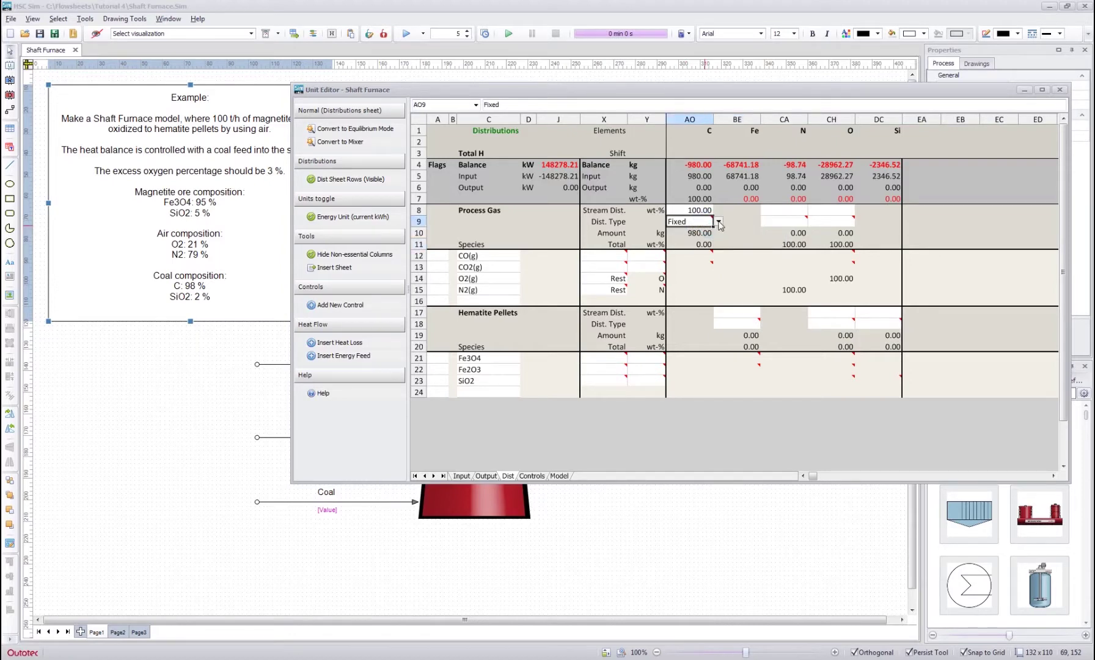
left_click(719, 223)
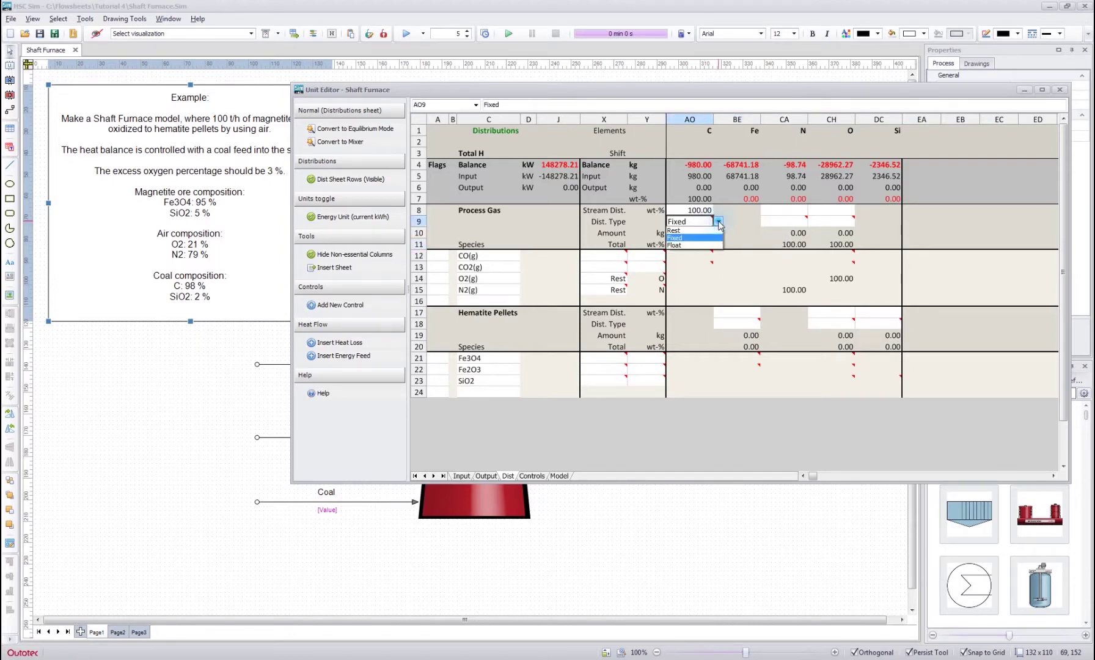
left_click(684, 231)
left_click(733, 204)
left_click(692, 208)
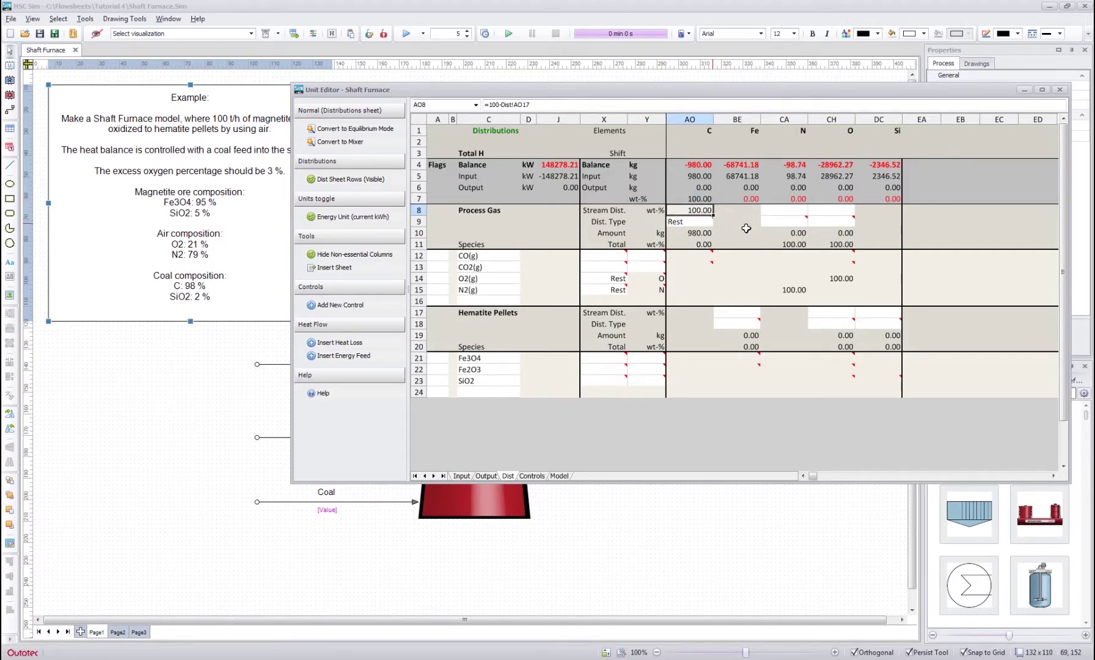
Try to edit the calculated stream distribution of C in the Process Gas stream
double_click(695, 211)
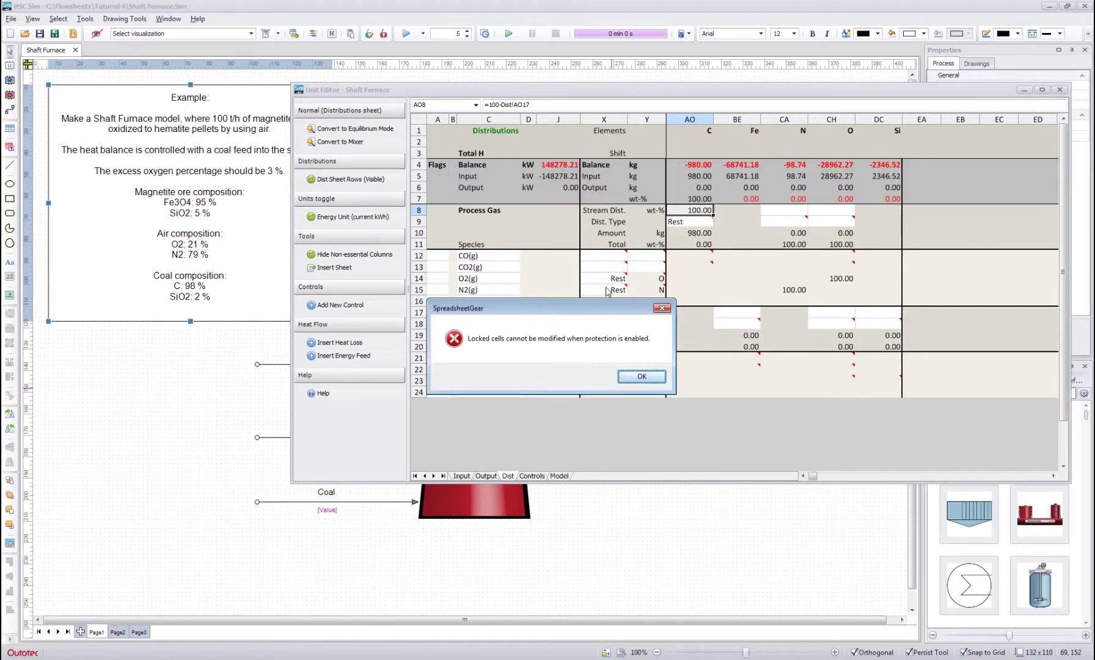
left_click(642, 377)
left_click(752, 255)
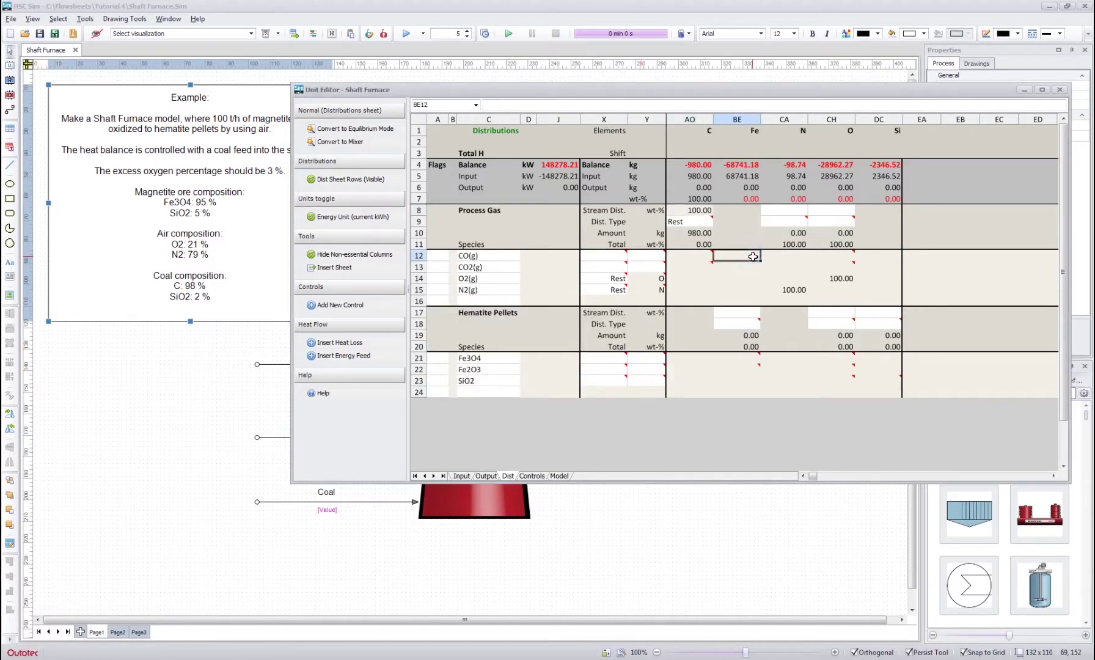
Check the carbon balance and input amount against the Process Gas stream distribution formula for C
left_click(693, 210)
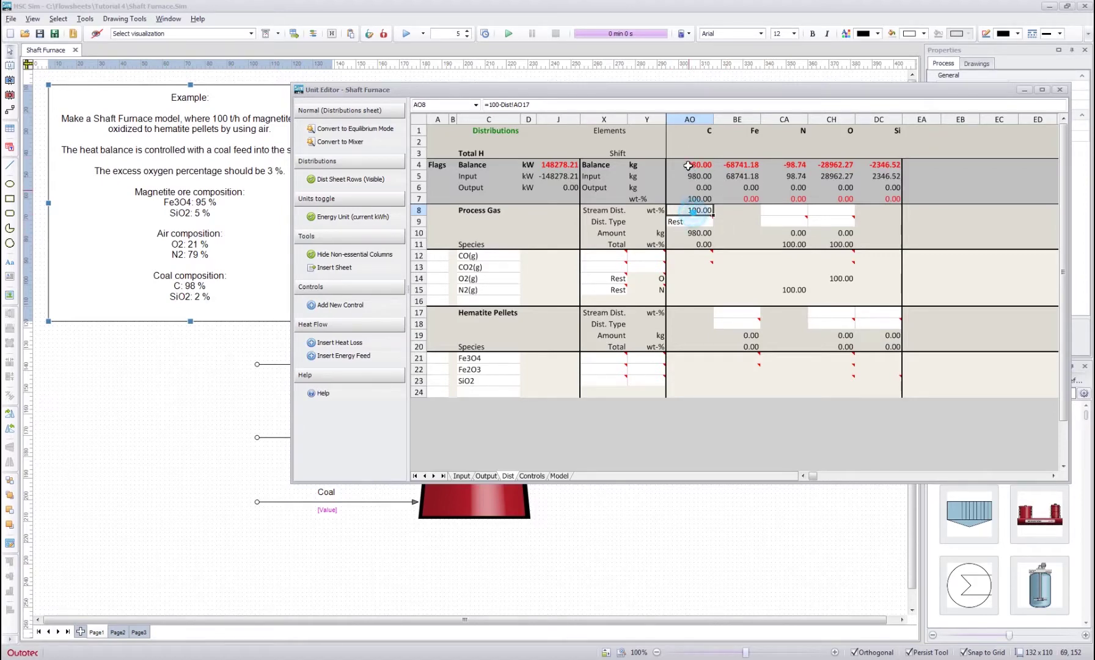
left_click_drag(692, 130, 689, 179)
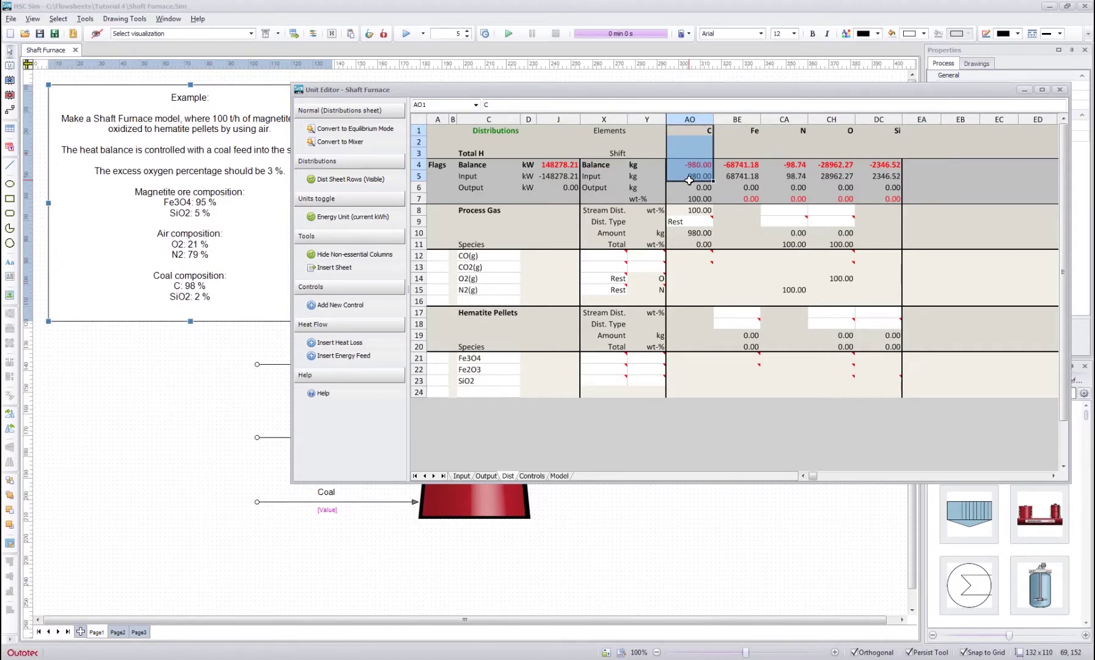
left_click(685, 211)
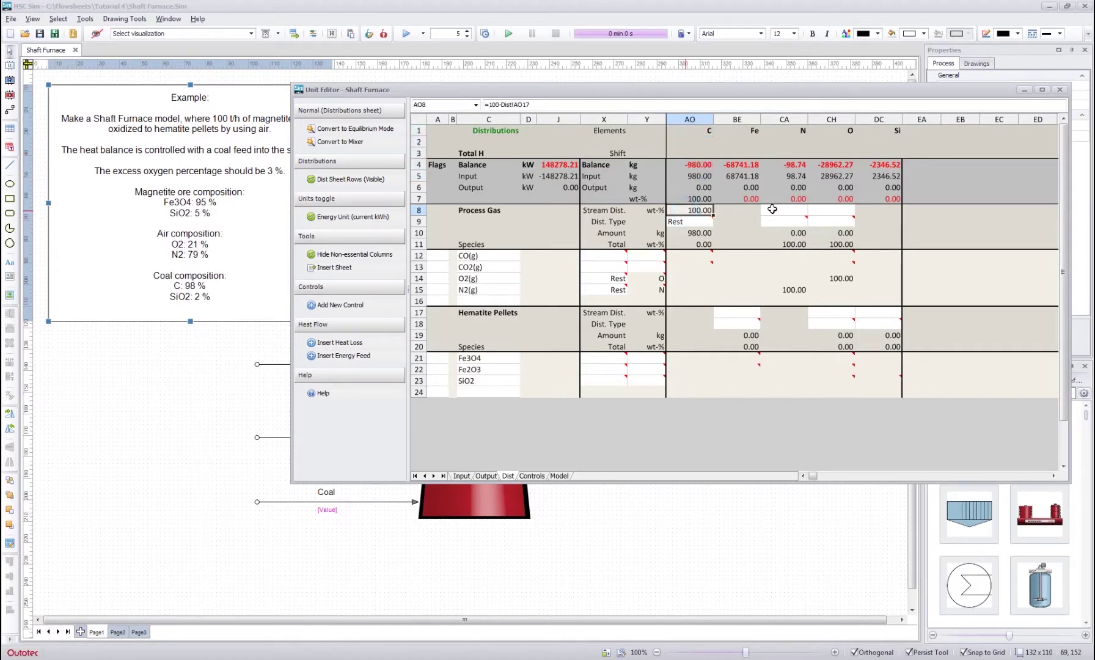
left_click(736, 236)
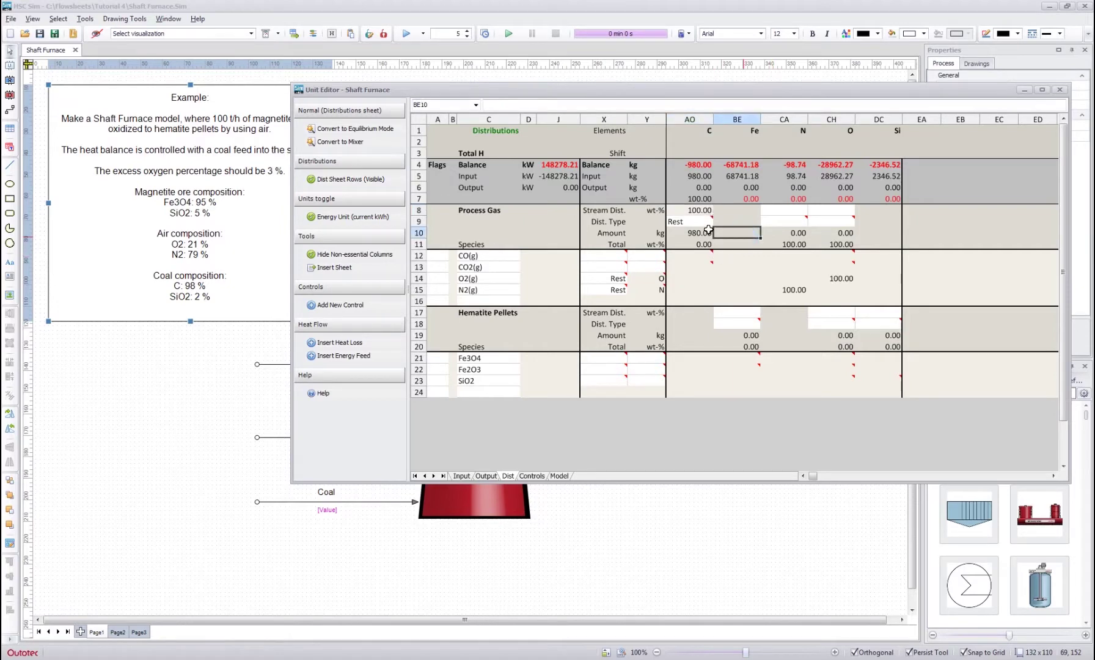
Examine the C distribution and amount formulas in Process Gas against the C cells in Hematite Pellets and the neighbouring Fe cells
left_click(721, 223)
key("Down")
key("Down")
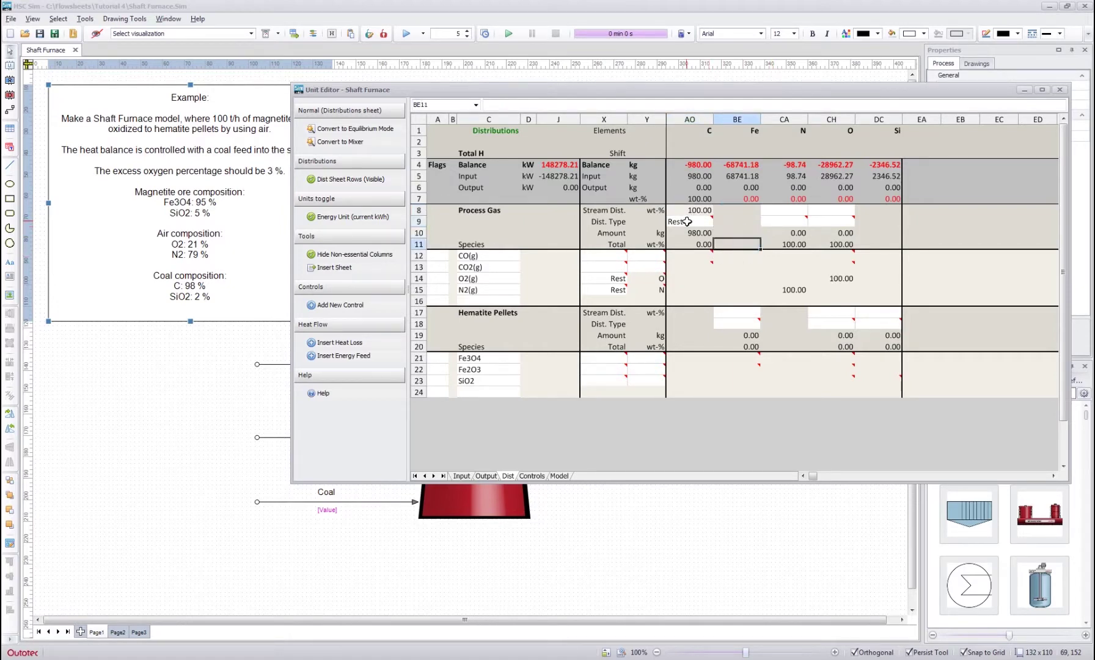
left_click(699, 209)
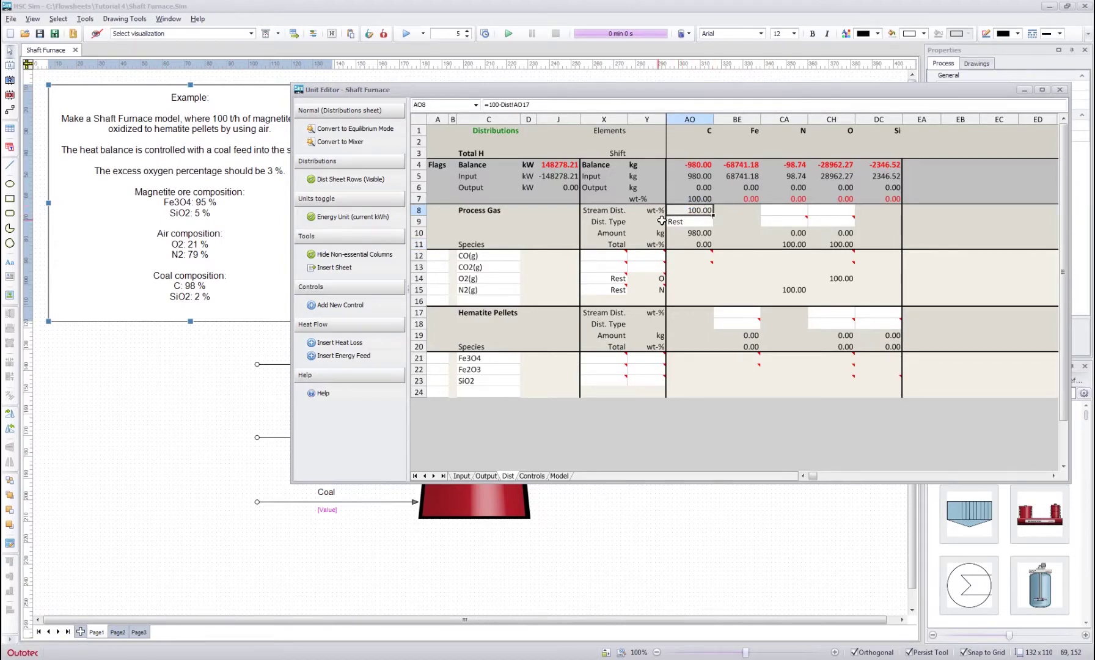
left_click_drag(691, 311, 689, 325)
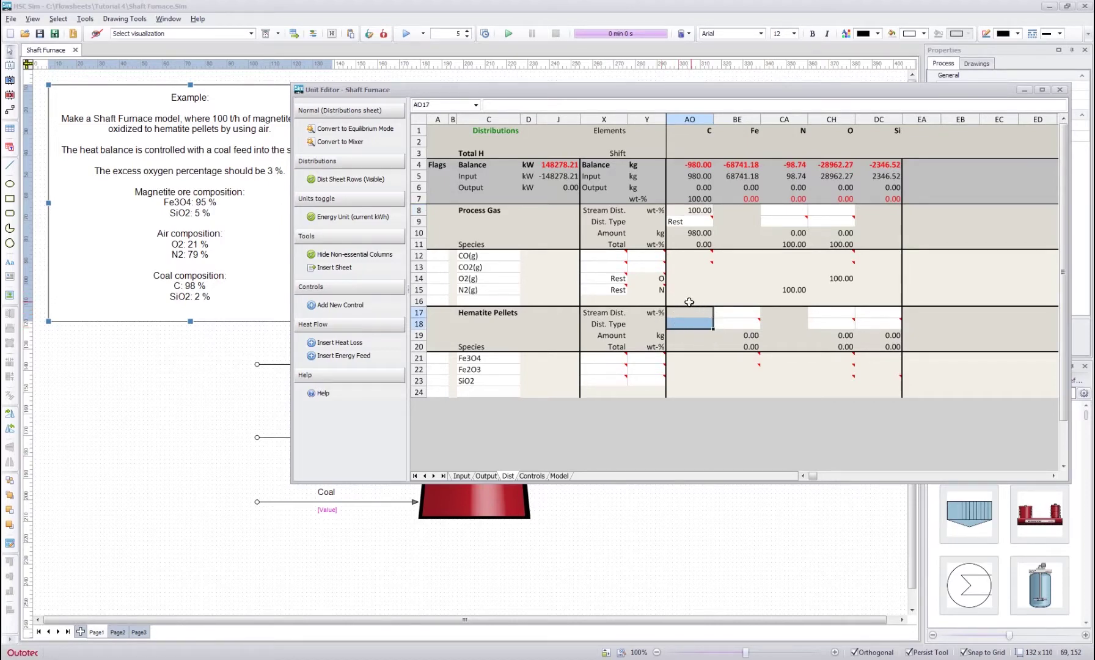
left_click(694, 234)
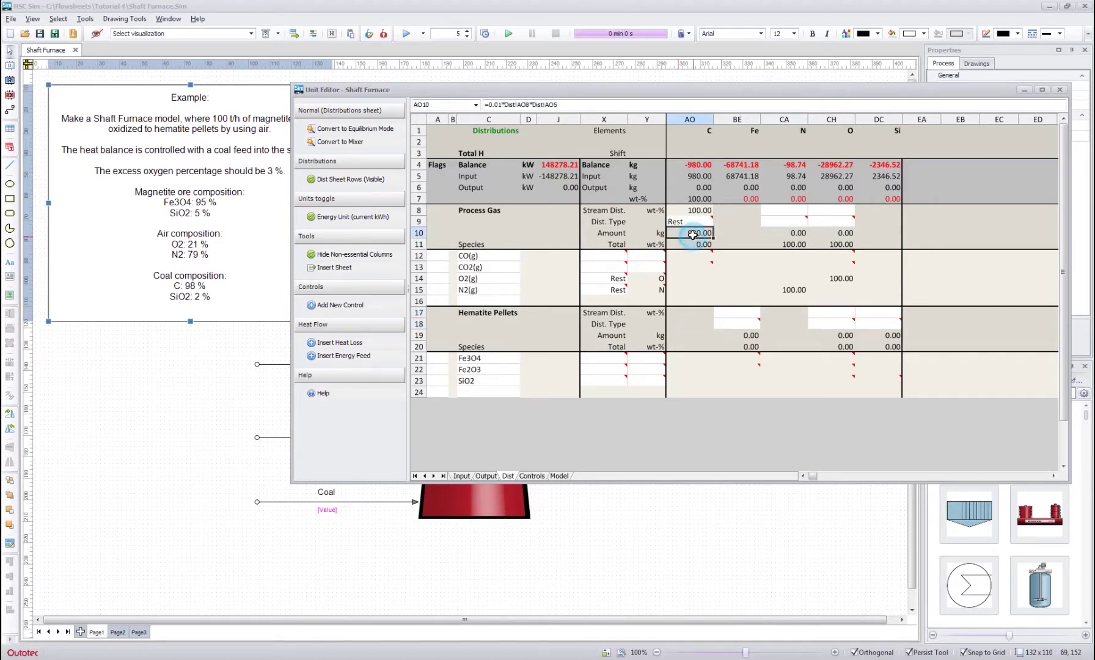
left_click(736, 235)
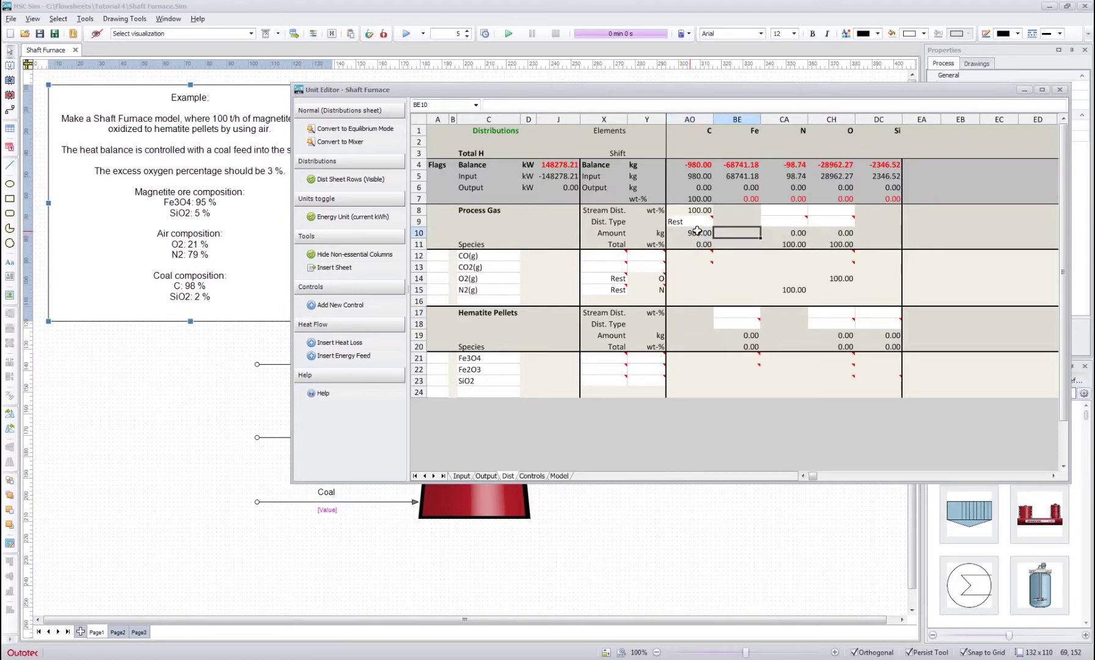
mouse_move(690, 222)
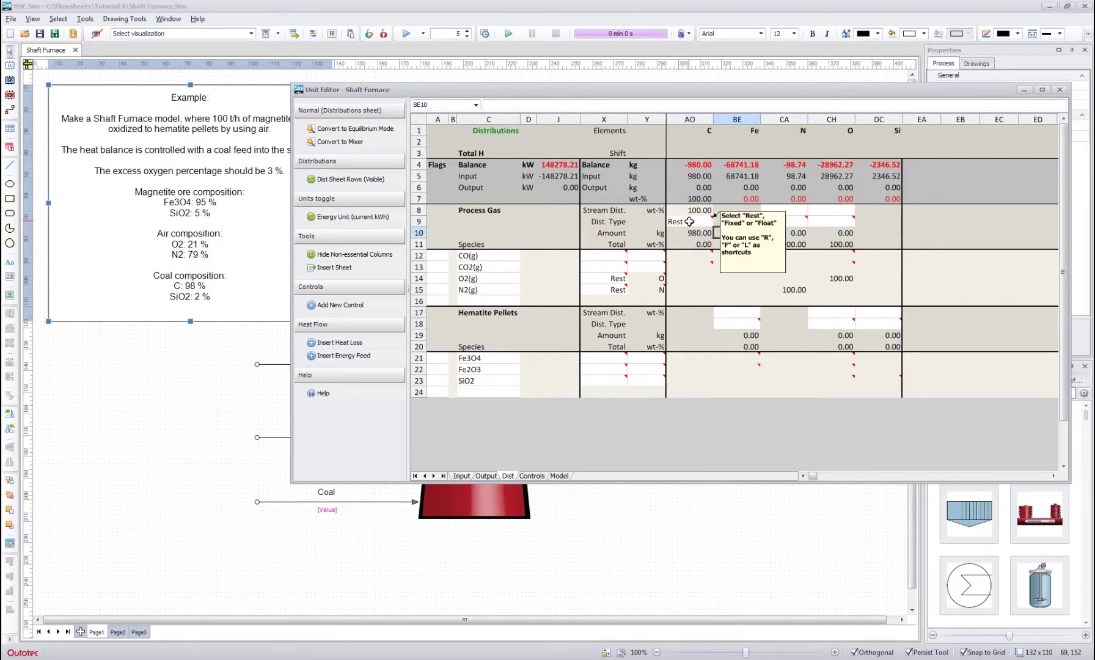
left_click(735, 220)
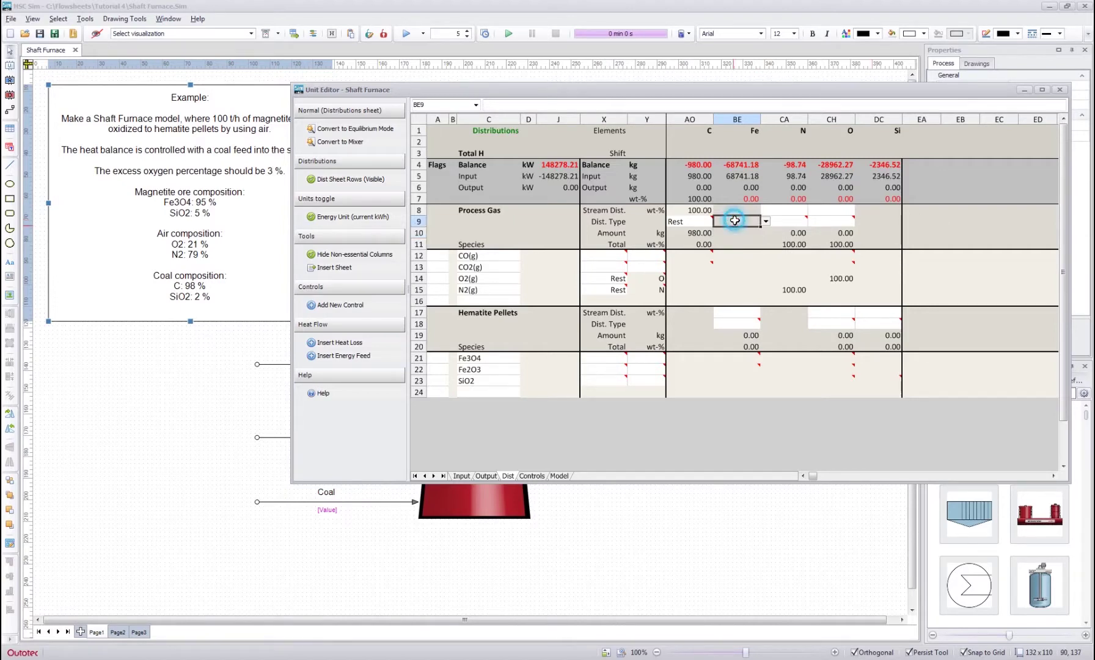
Set the distribution type of Fe in the Hematite Pellets stream to Rest and select its stream distribution value
left_click(744, 130)
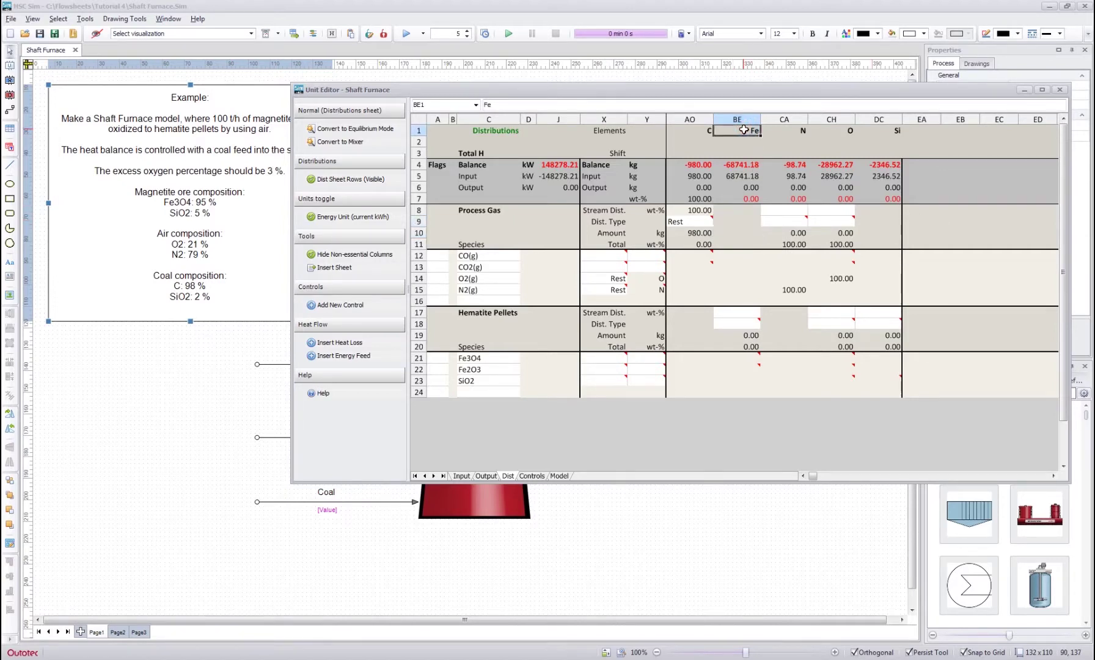
left_click_drag(745, 197, 739, 223)
left_click(736, 321)
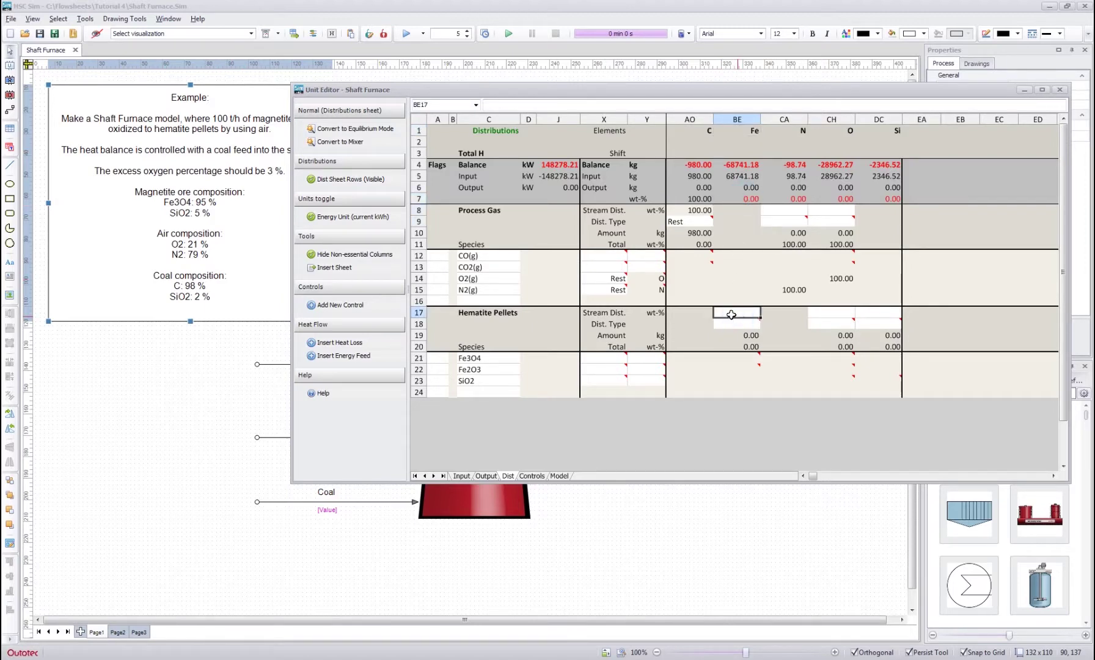
left_click(765, 324)
left_click(722, 333)
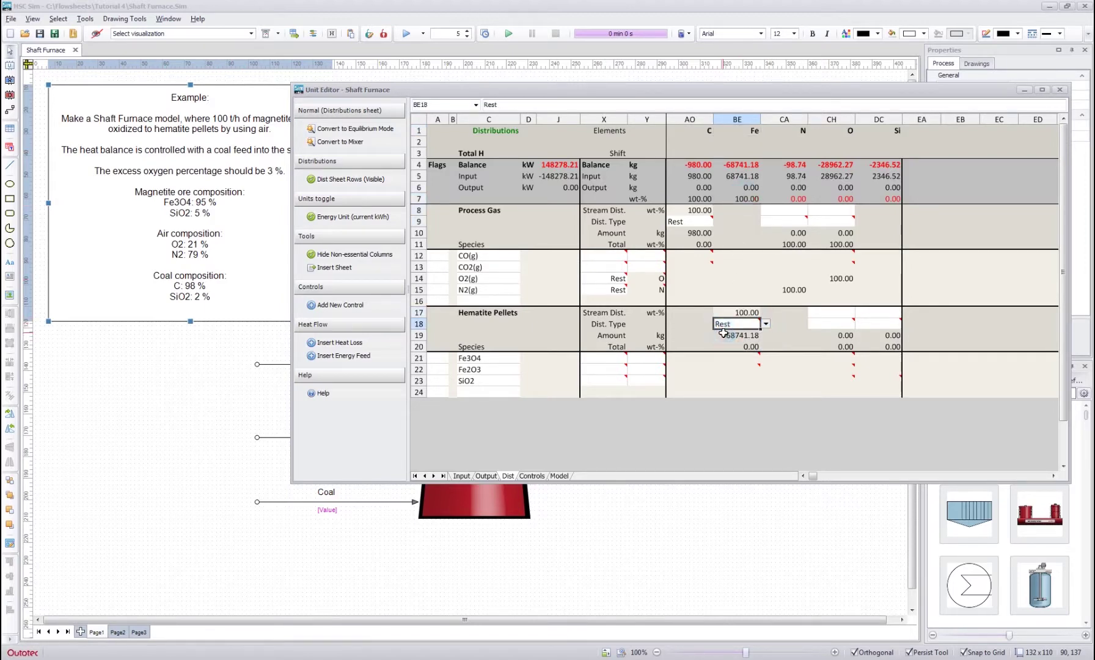
left_click(732, 313)
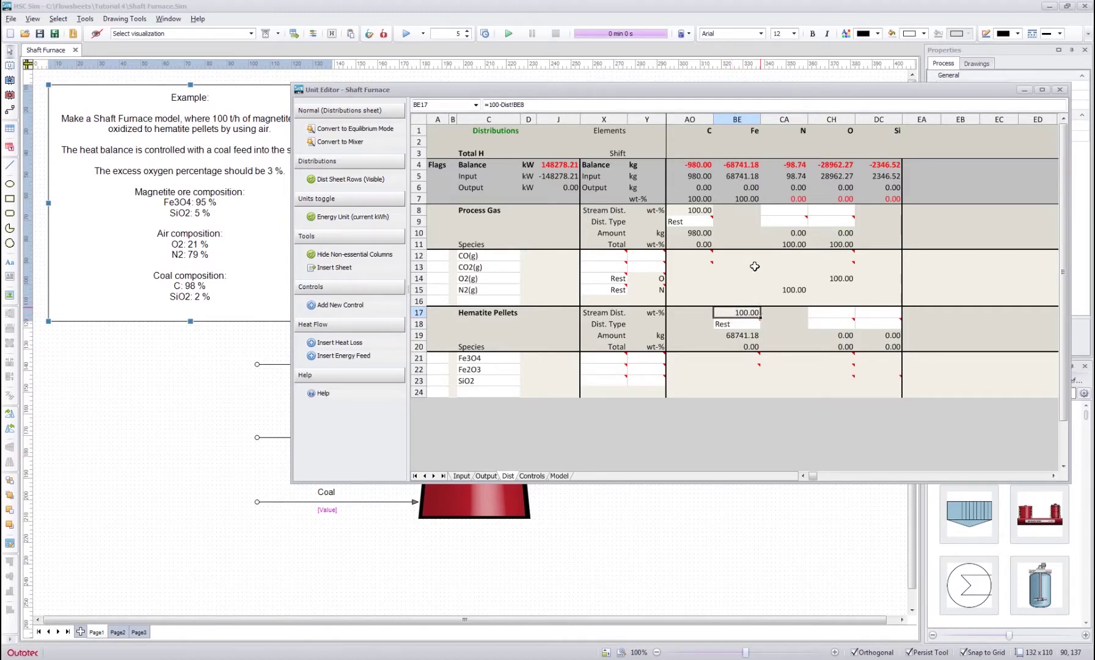
Set the distribution type of N in the Process Gas stream to Rest and select its calculated amount
left_click(798, 136)
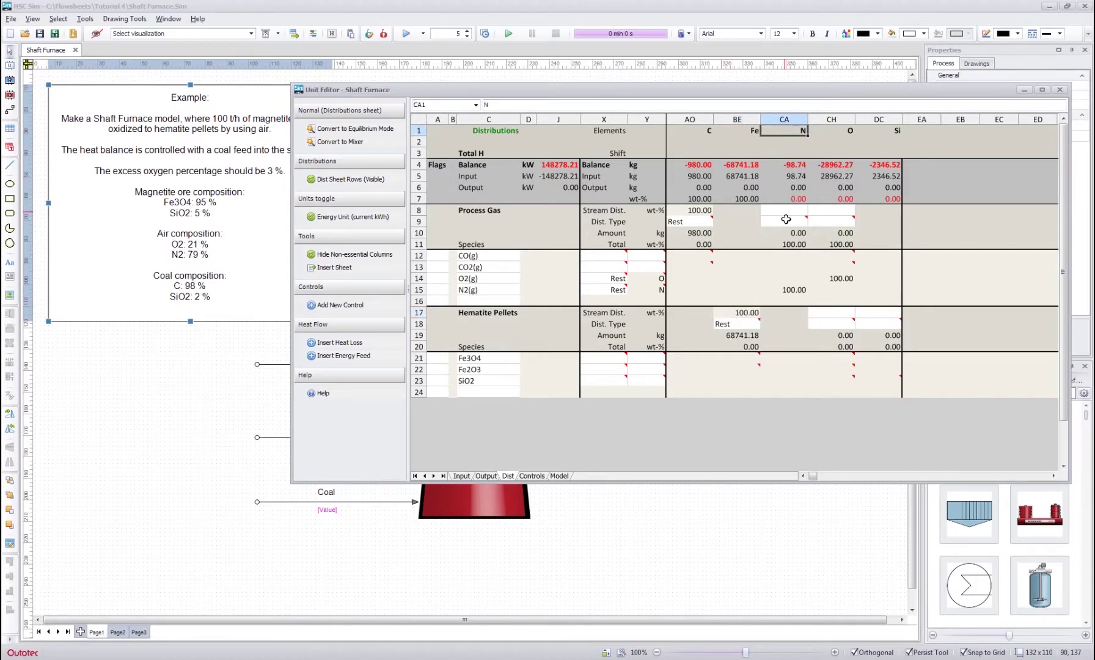
left_click(782, 314)
left_click(781, 222)
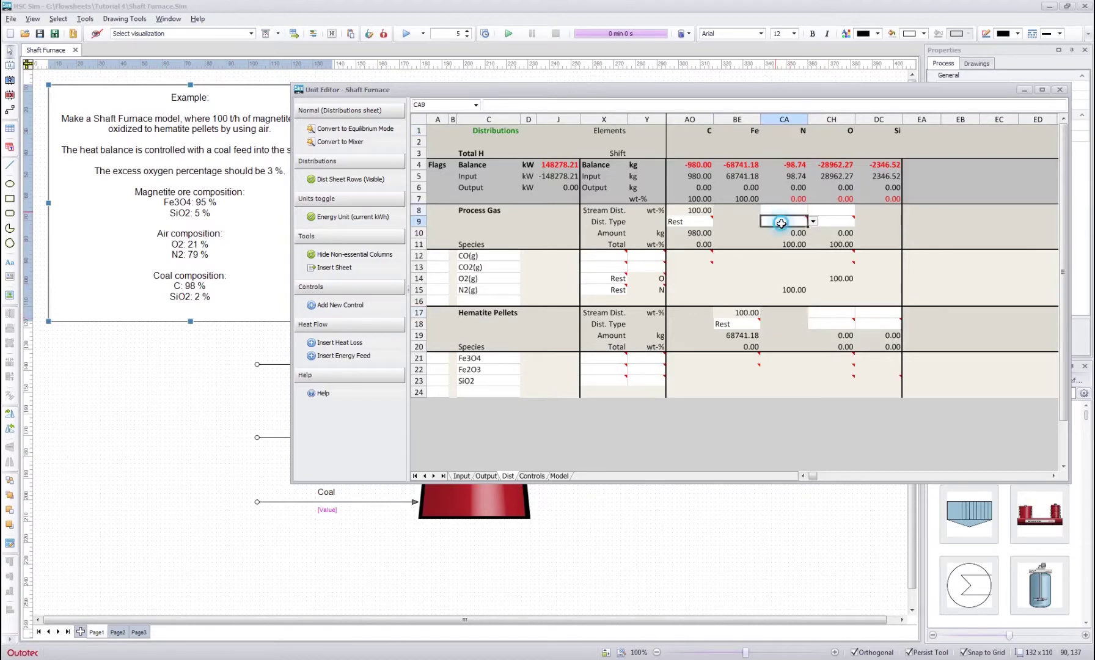
left_click(813, 221)
left_click(775, 231)
left_click(772, 238)
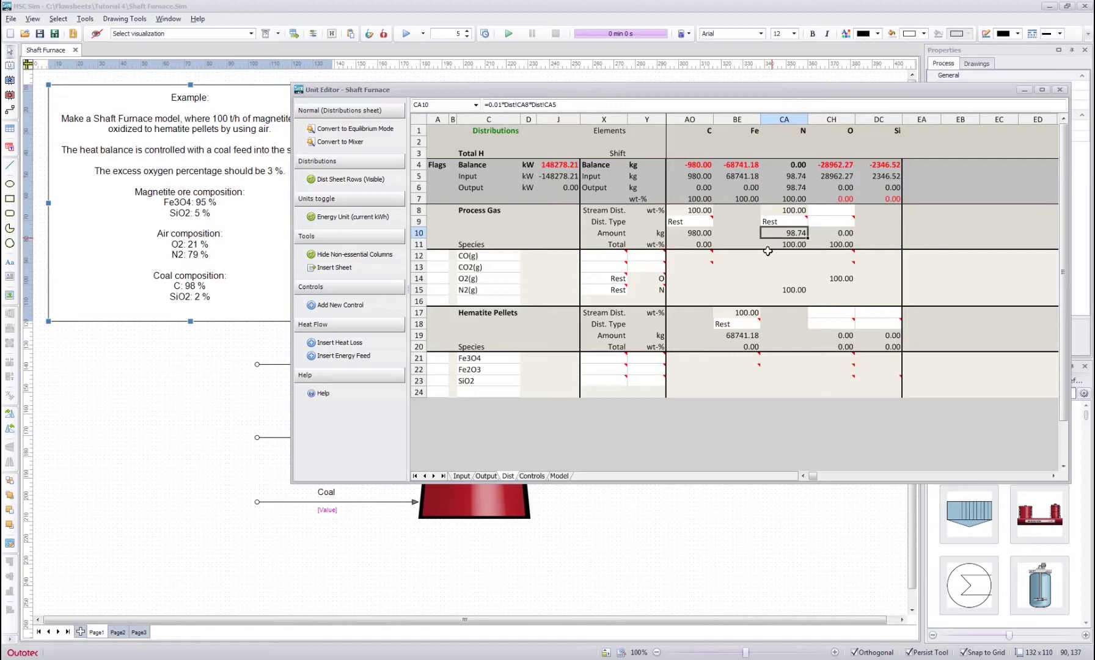
Set the distribution type of Si in the Hematite Pellets stream to Rest and check its total distribution percentage
left_click(880, 132)
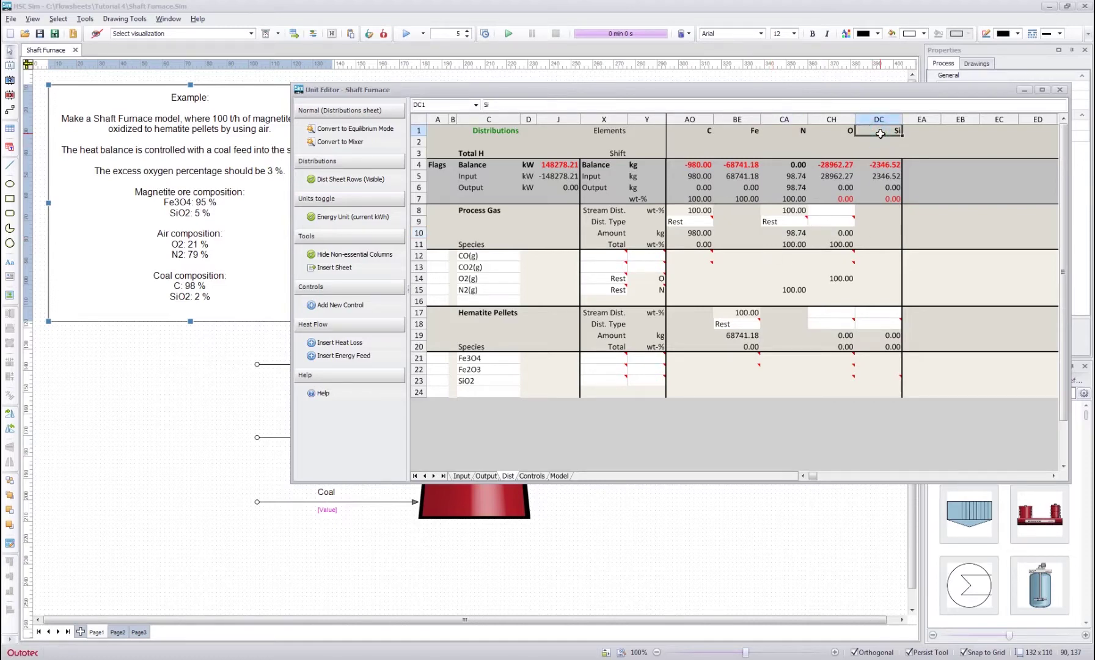
left_click(879, 323)
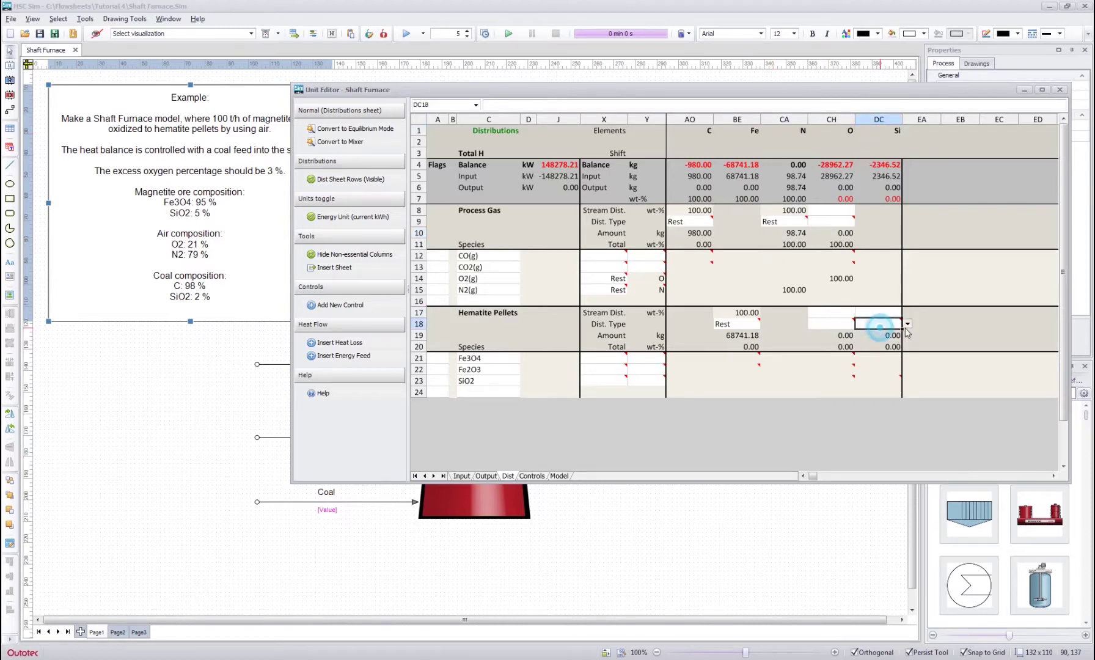
left_click(907, 324)
left_click(863, 333)
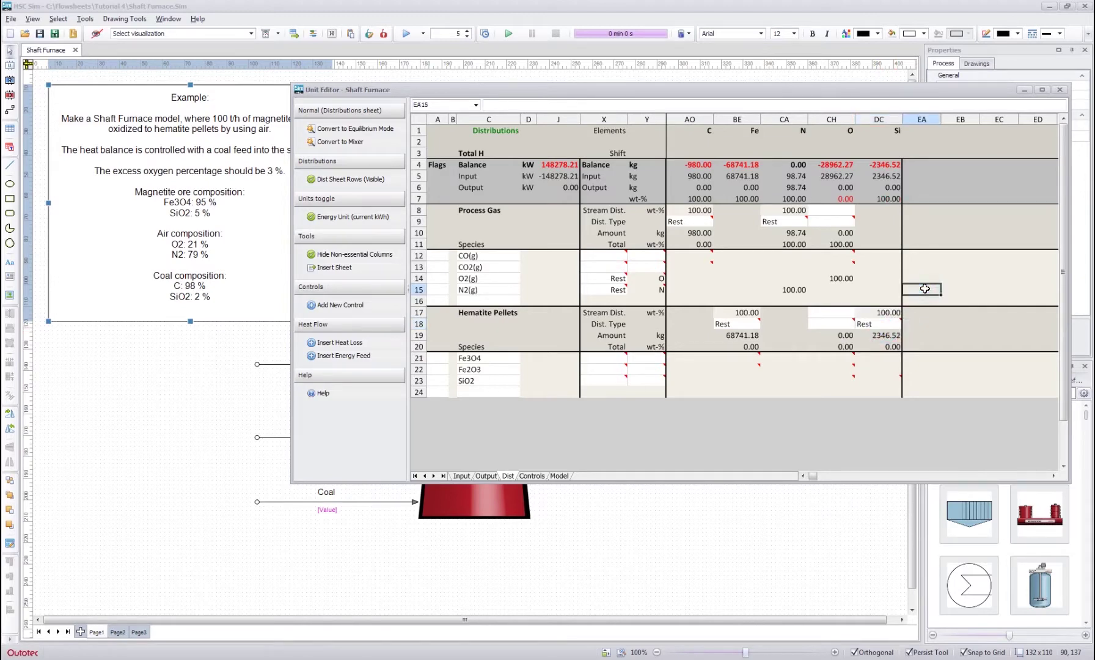
left_click(877, 278)
left_click(877, 198)
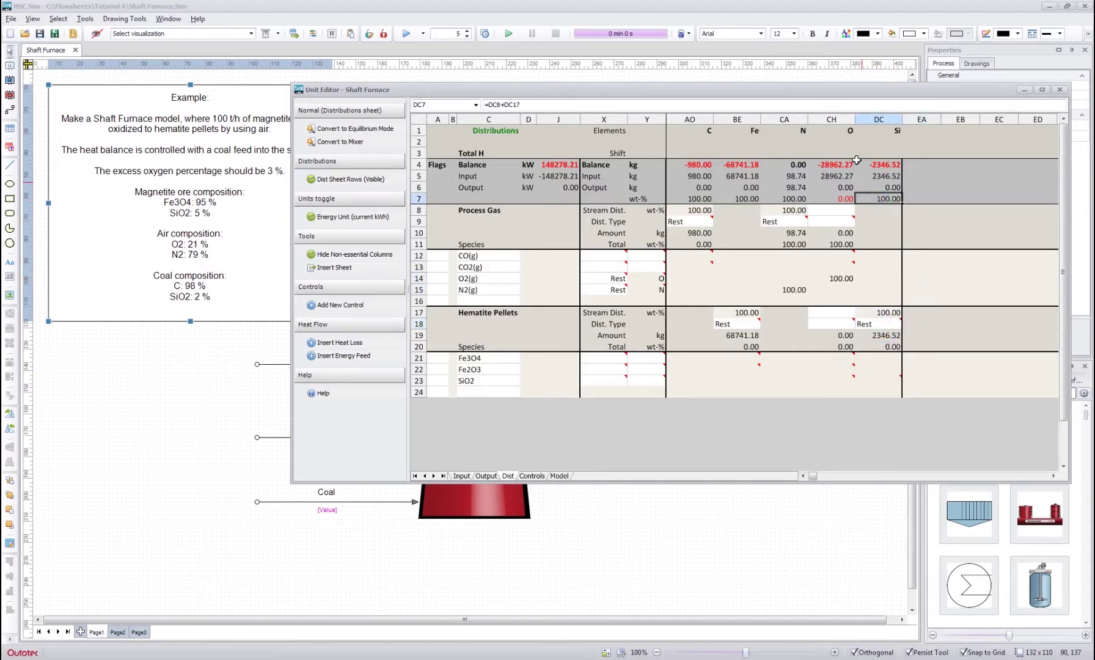
Examine the O distribution cells in the Process Gas and Hematite Pellets streams and the Process Gas species total for C
left_click(830, 126)
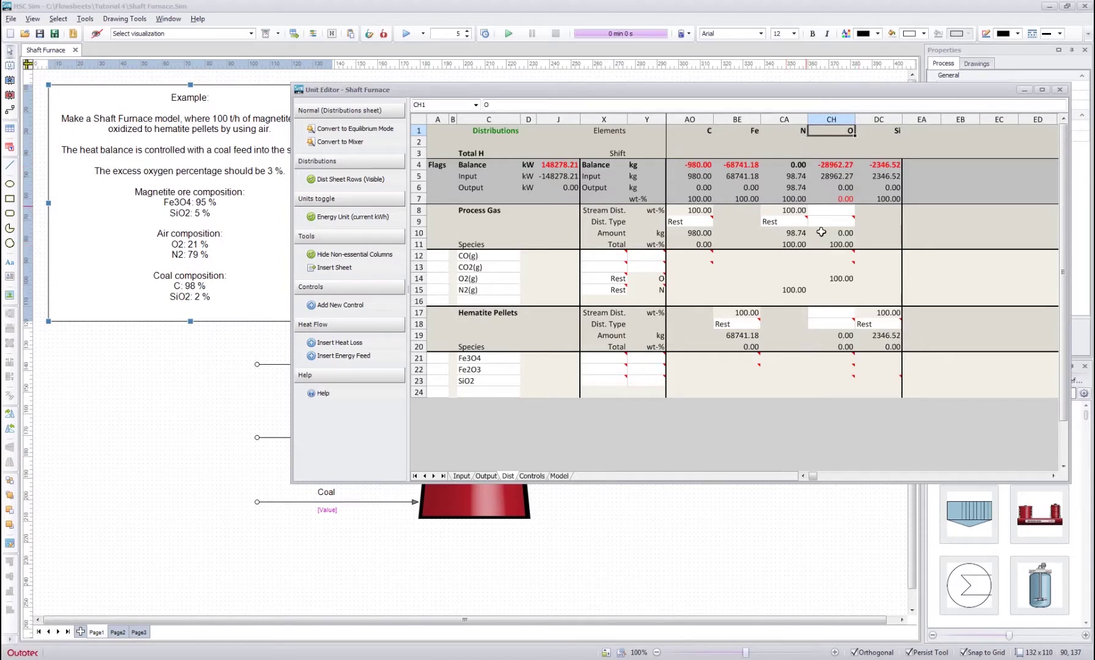
left_click(869, 253)
left_click(829, 216)
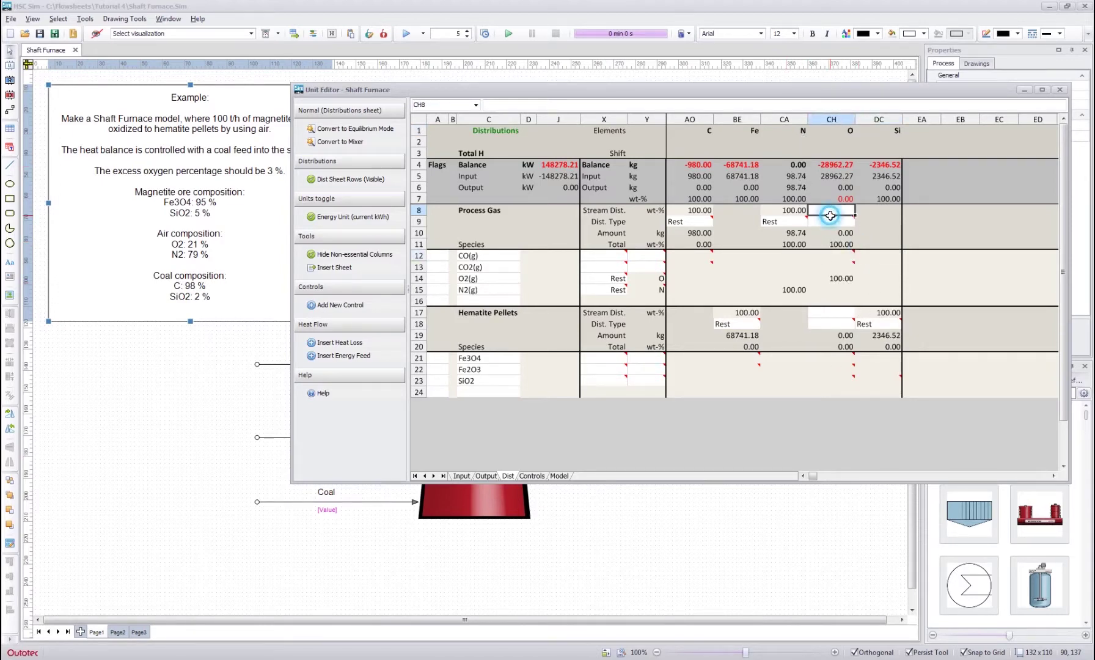
left_click(815, 313)
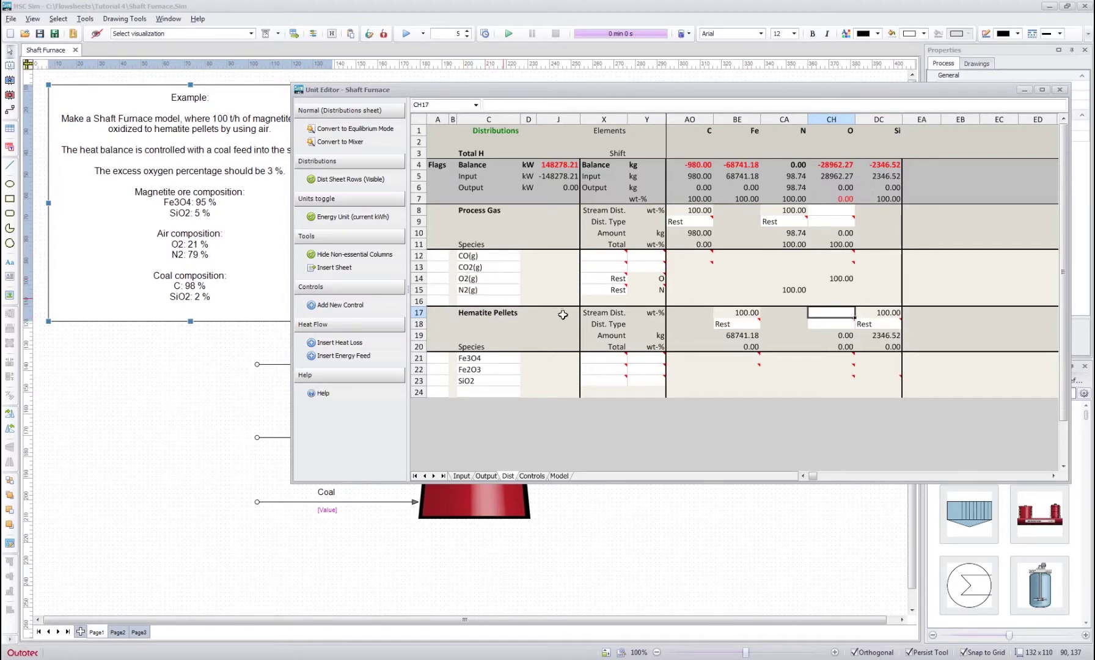
left_click(737, 244)
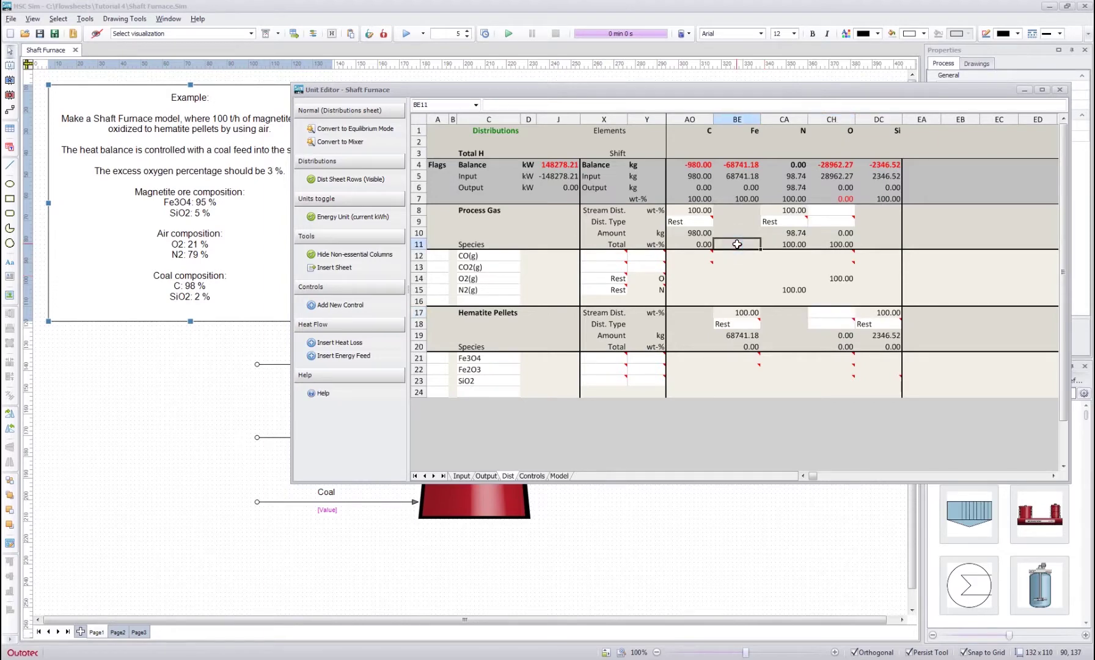
left_click(695, 244)
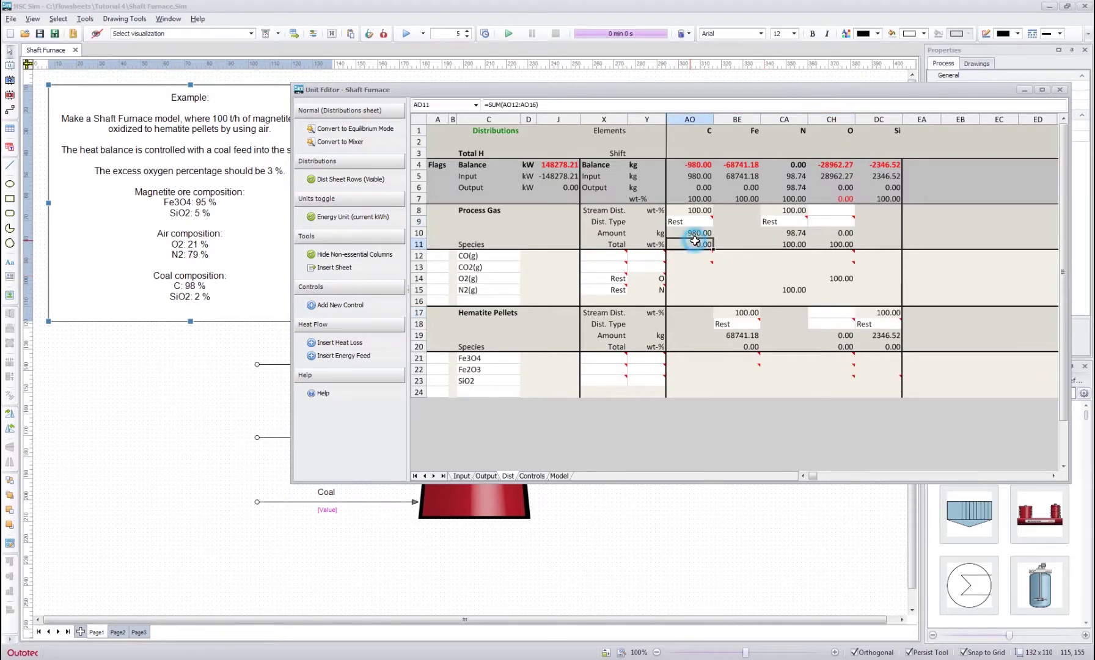
Review the Process Gas species and examine which element automatically defines the single-element species O2(g) and N2(g)
left_click(477, 257)
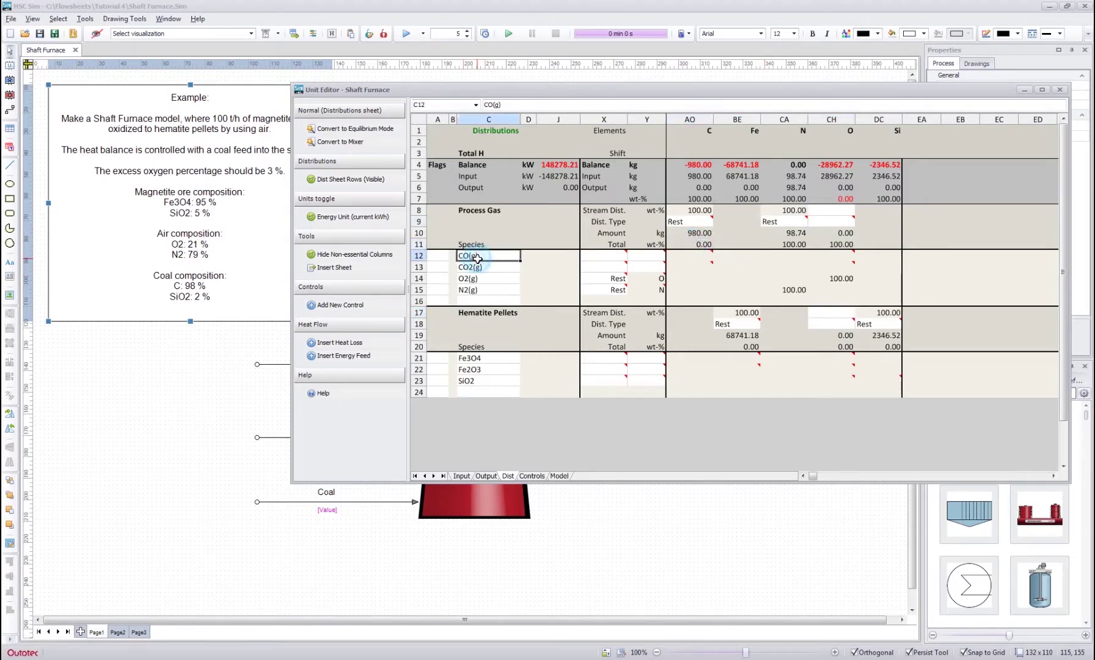
left_click(477, 267)
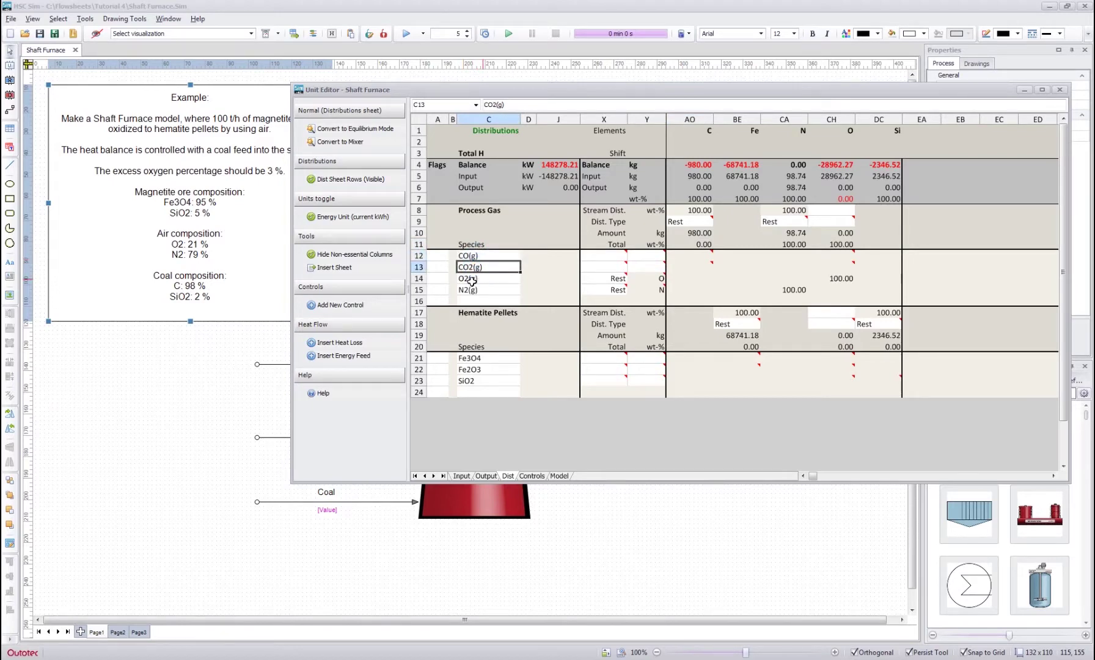
left_click(472, 279)
left_click(468, 290)
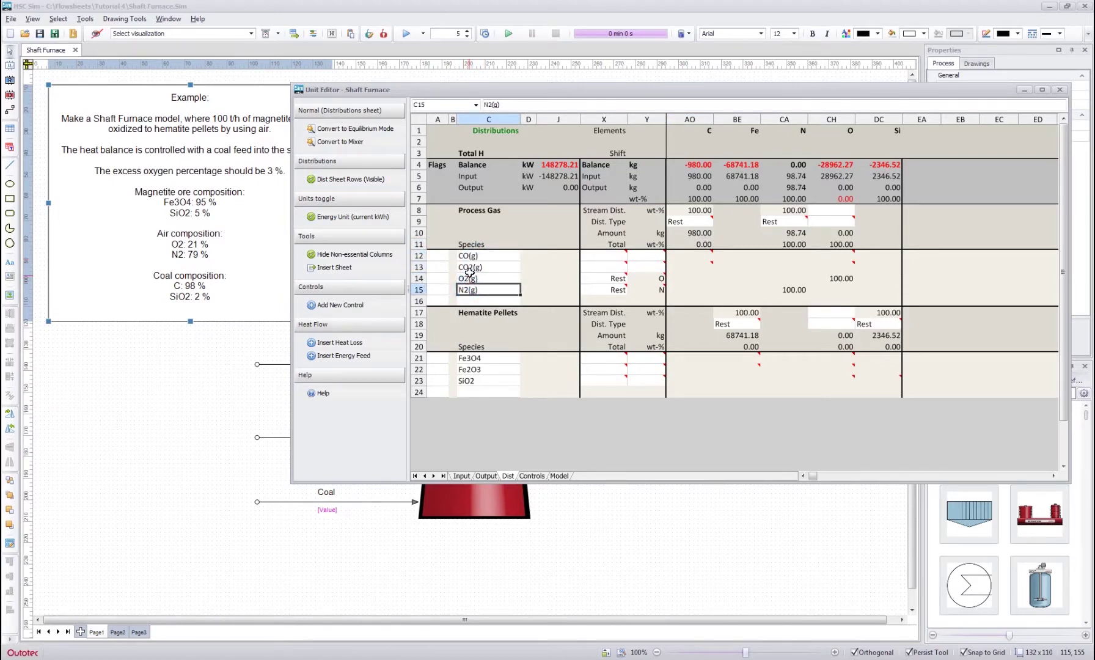
left_click(469, 267)
left_click(466, 255)
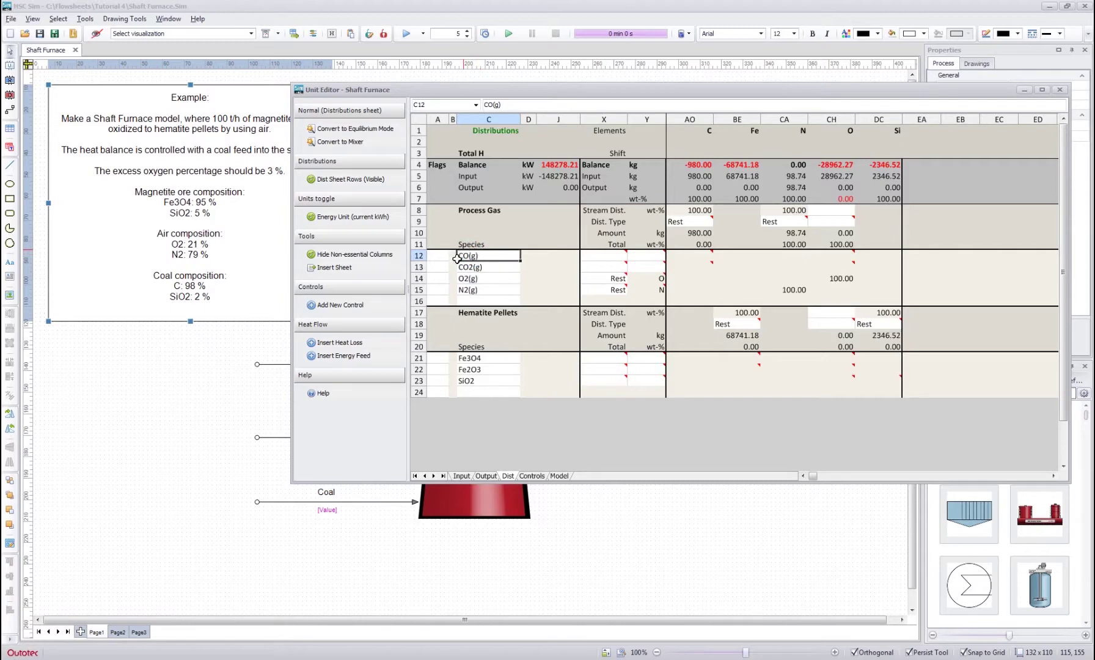
left_click(646, 258)
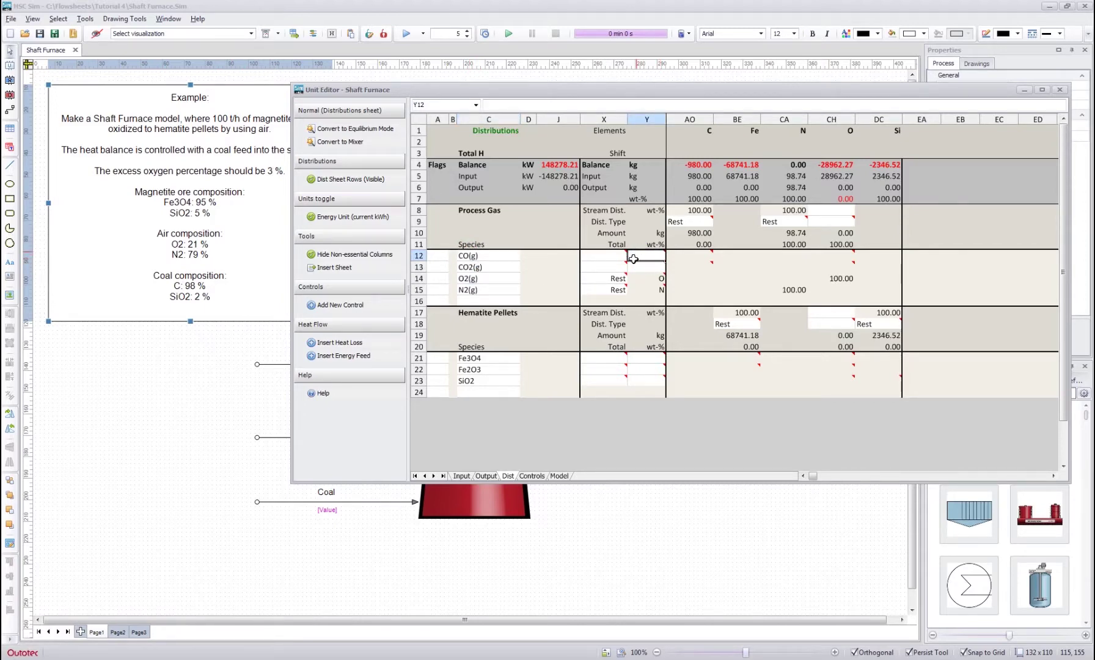
left_click(642, 278)
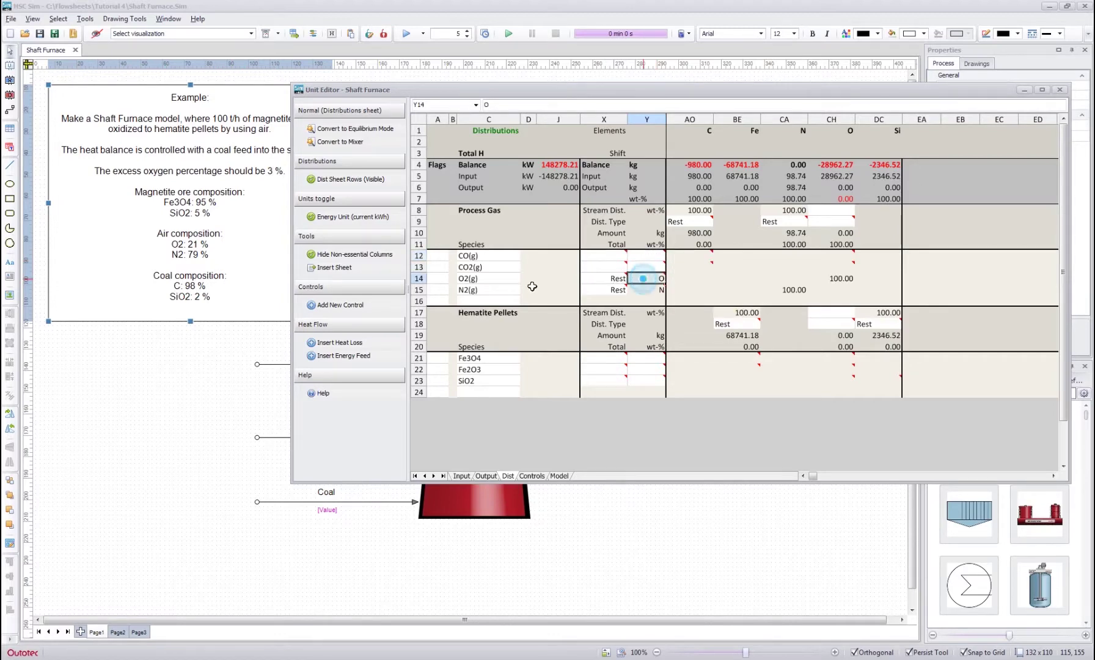
left_click(487, 278)
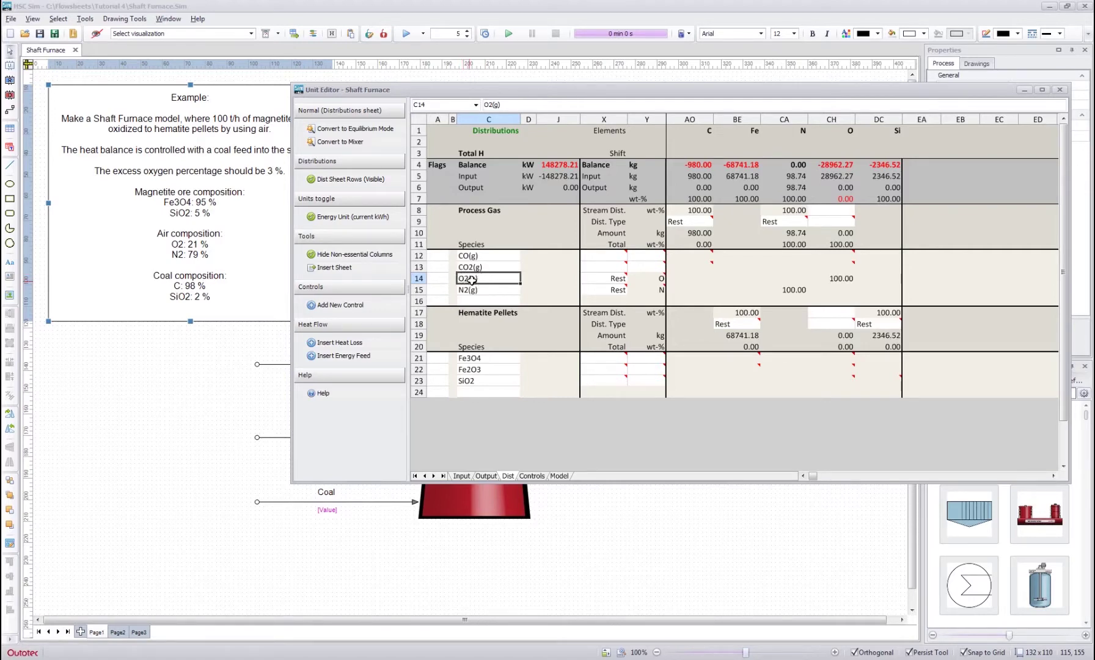
left_click(659, 278)
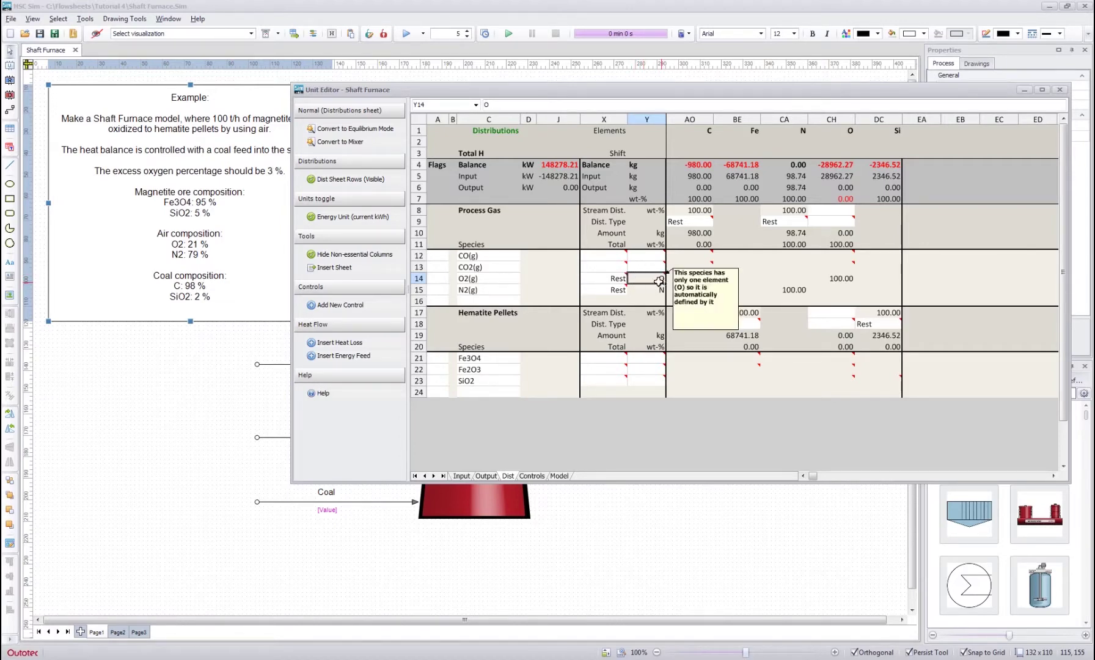
left_click(619, 281)
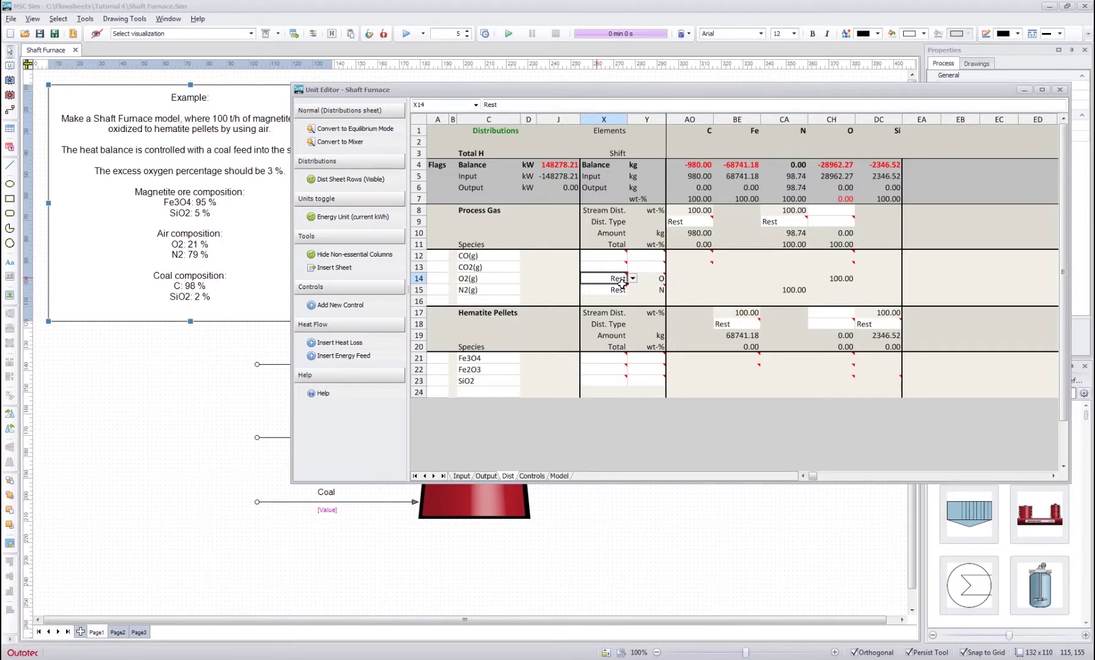
left_click(658, 280)
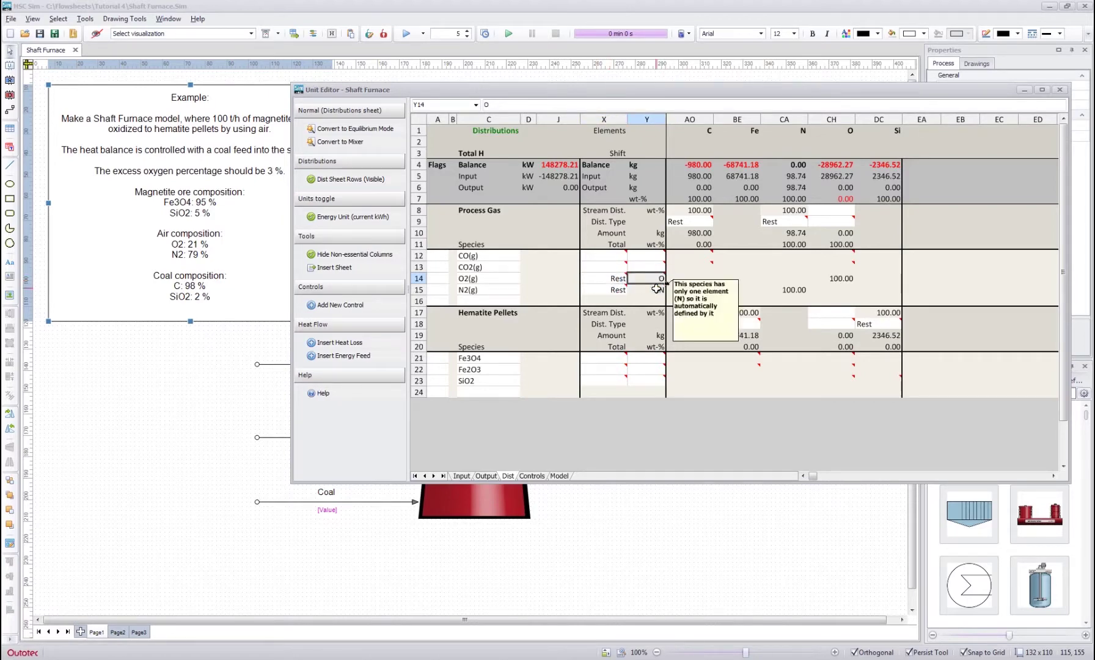
Define the Process Gas species CO(g) and CO2(g) by the element C
left_click(488, 257)
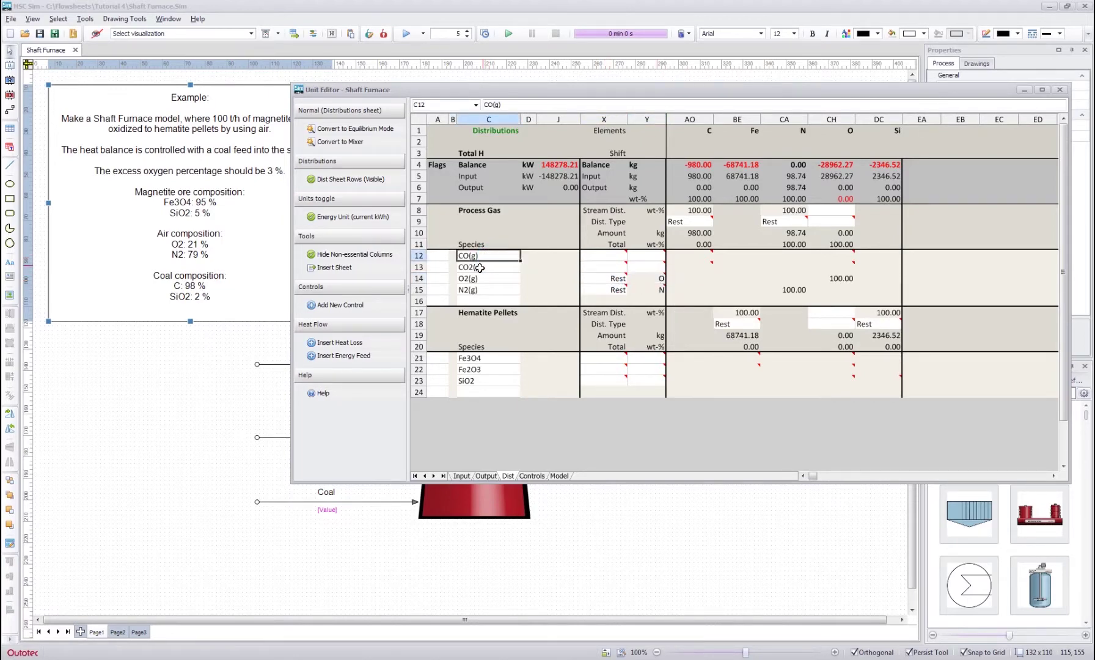
left_click(480, 267)
left_click(483, 258)
left_click(643, 255)
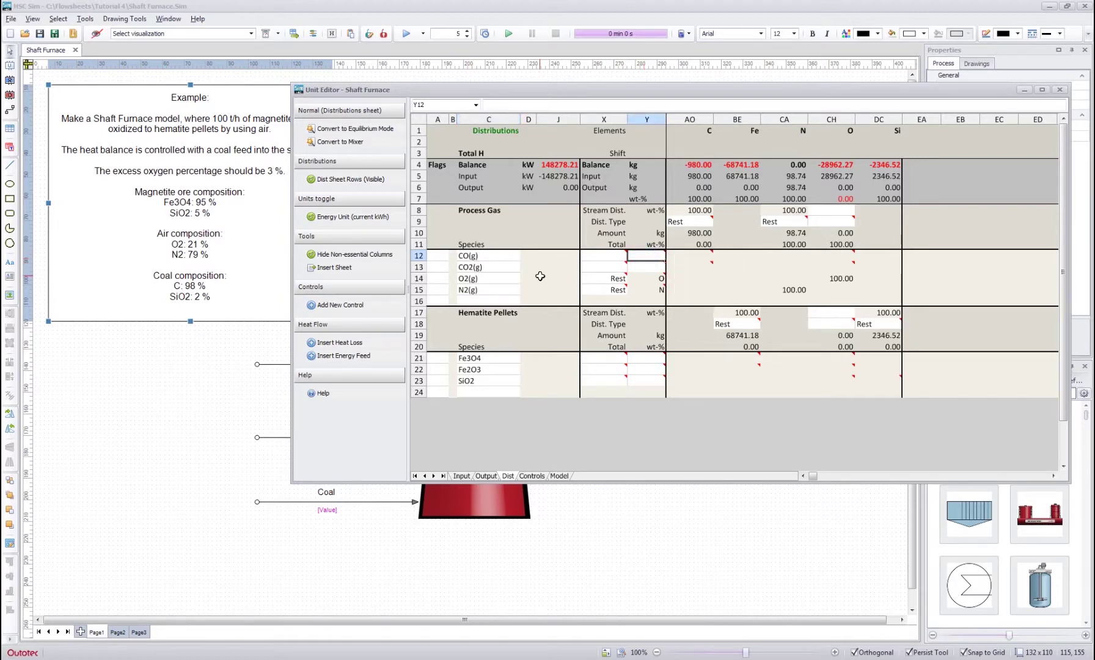
type("C")
key("Return")
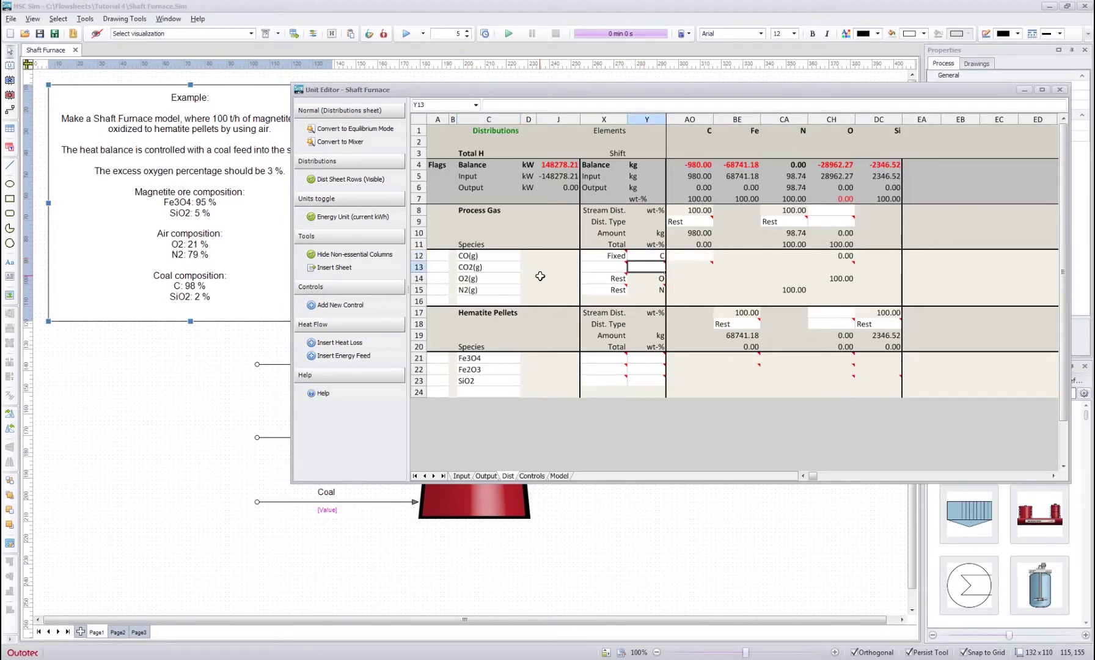
type("C")
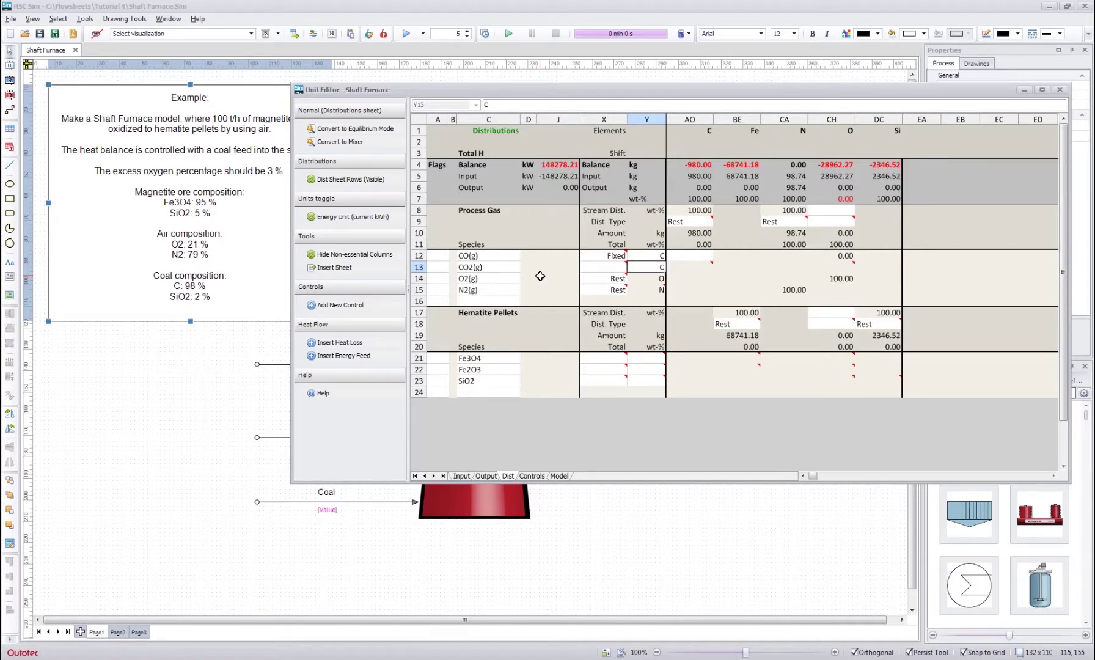
key("Return")
Distribute the C in the Process Gas as 1 wt-% to CO(g) and 99 wt-% to CO2(g)
key("Up")
key("Right")
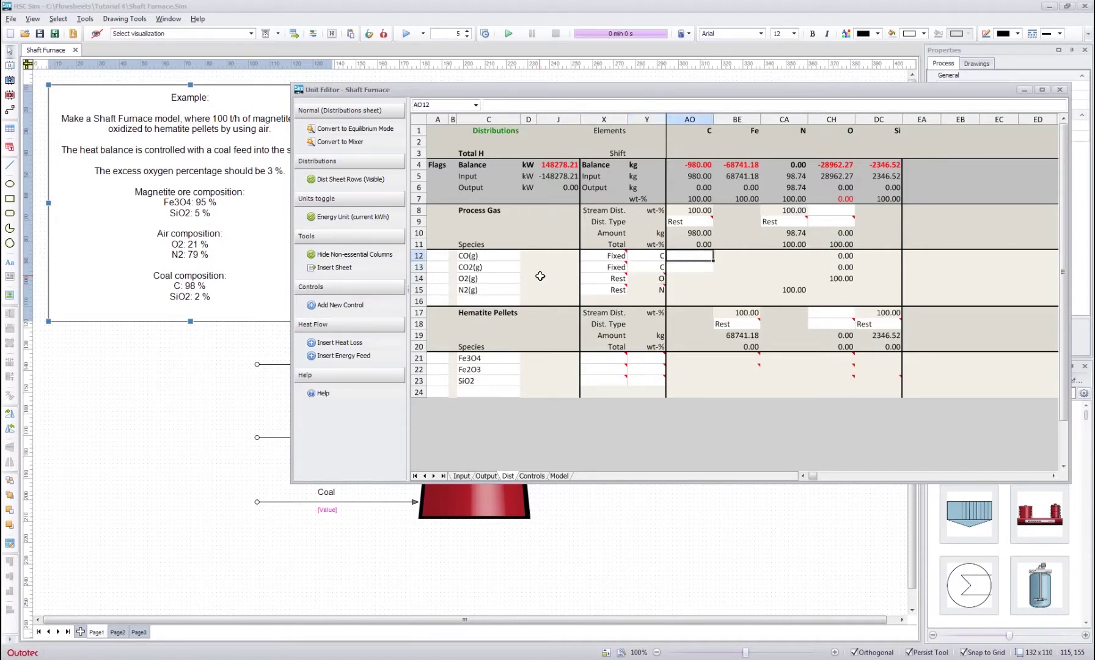
left_click(696, 210)
left_click(690, 257)
type("1")
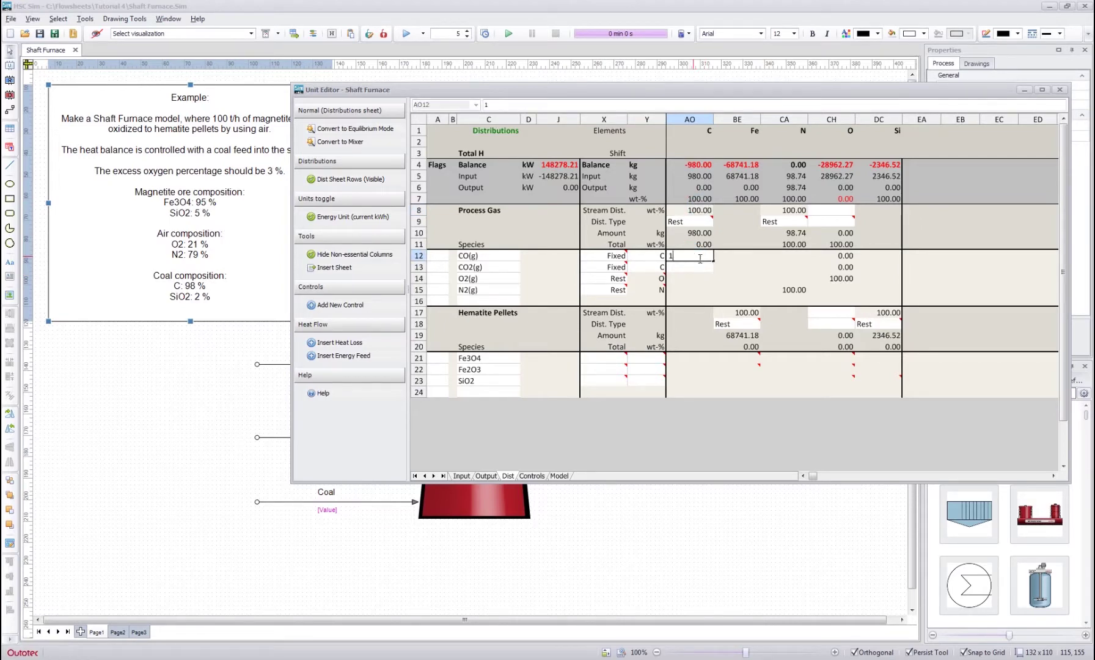
key("Return")
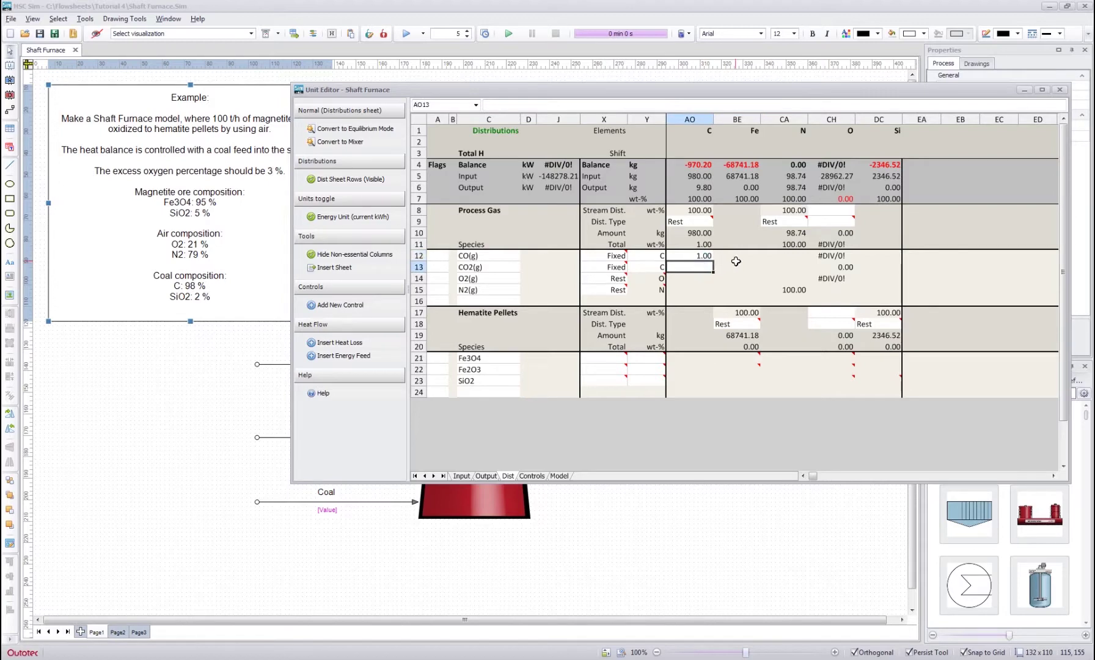
type("99")
key("Return")
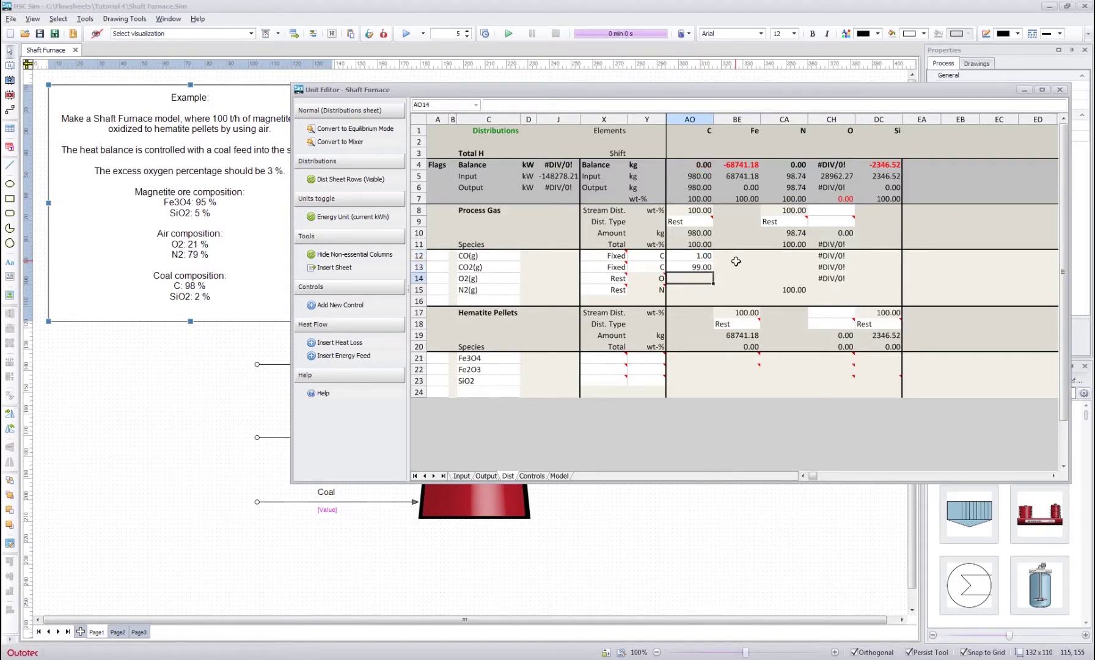
left_click(693, 267)
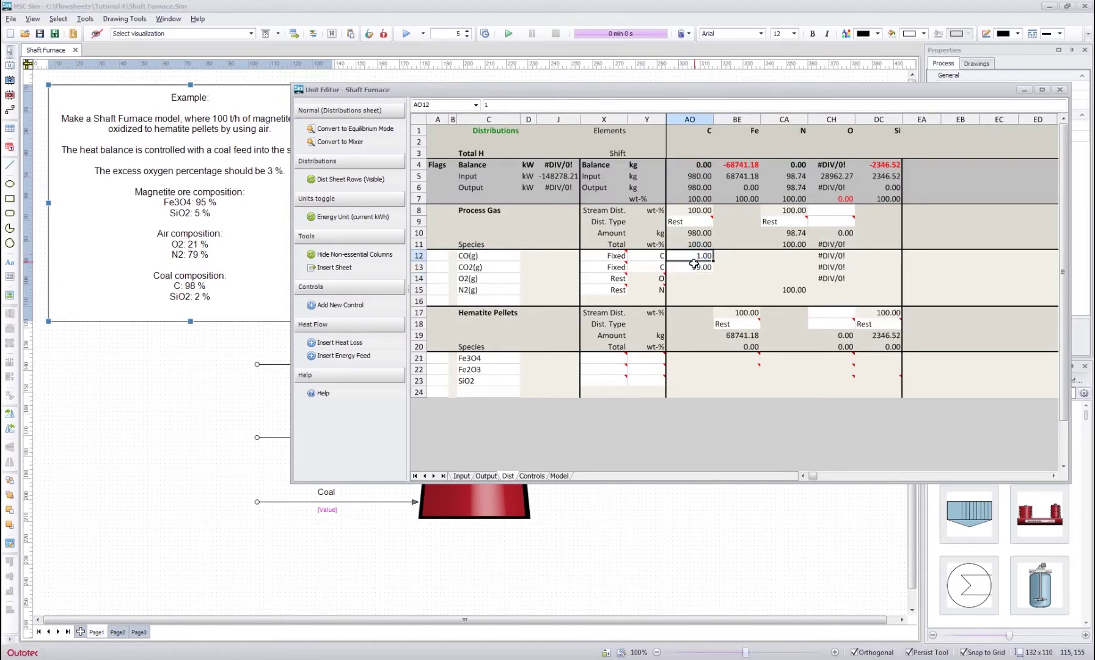
Check the C balance and set the distribution type of O in the Process Gas stream to Rest
left_click(676, 162)
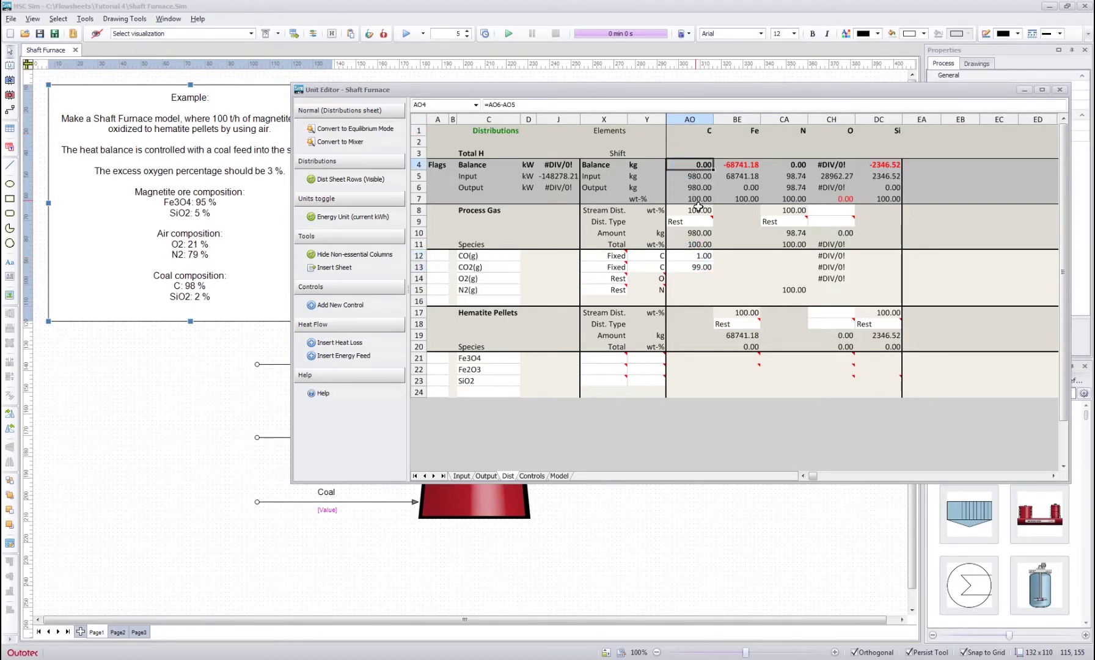
left_click(696, 256)
left_click_drag(836, 258, 834, 278)
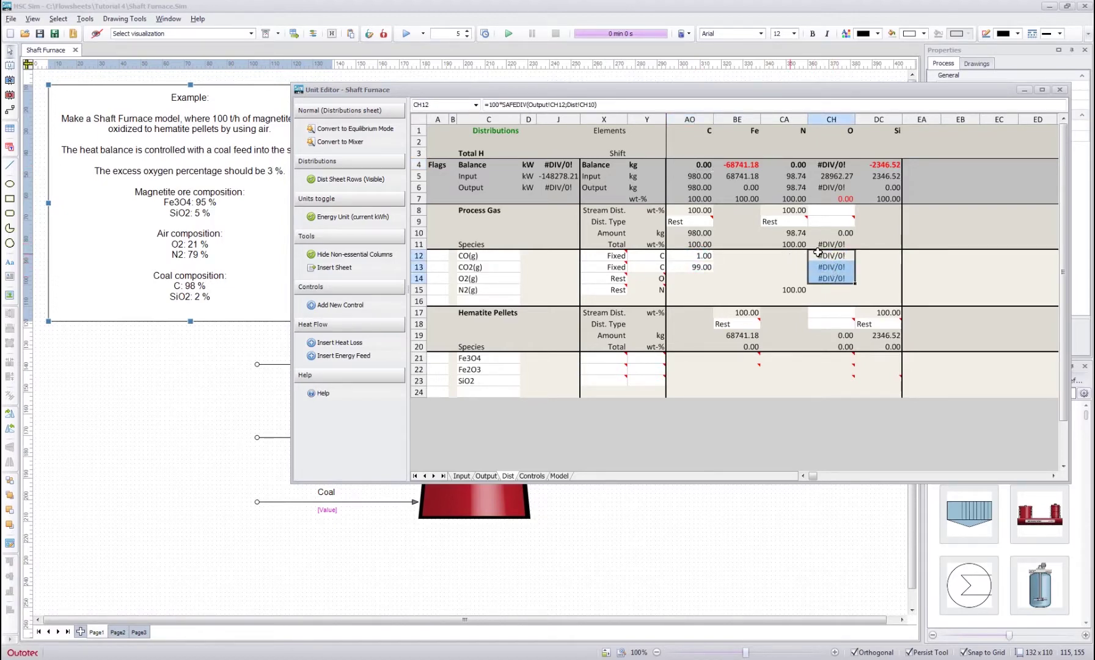
left_click(826, 210)
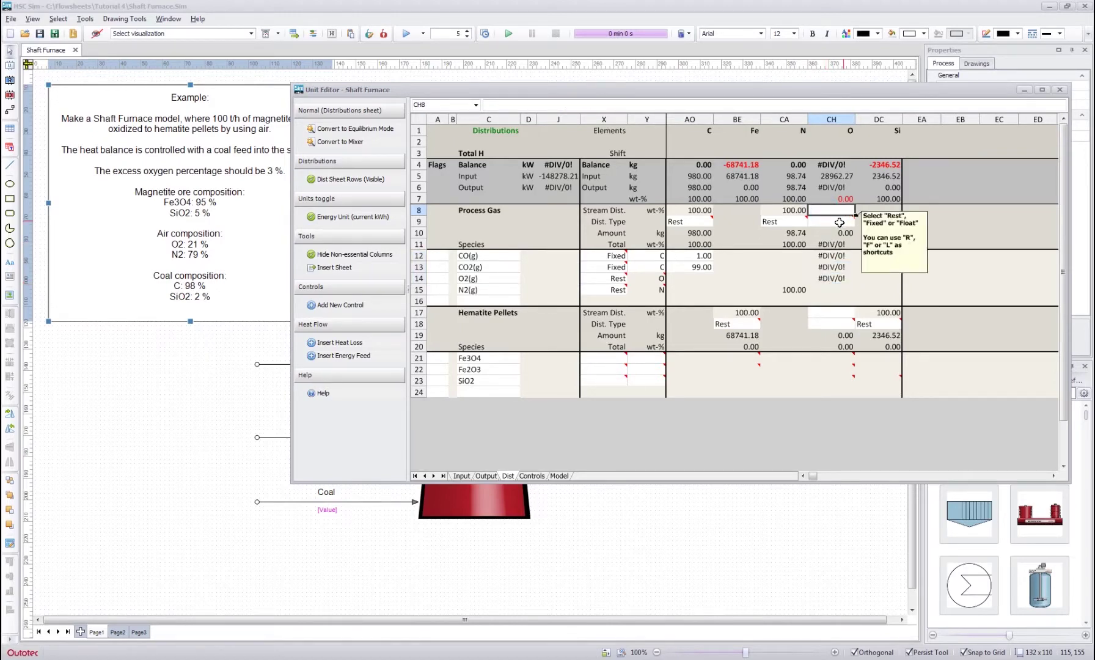
left_click(839, 223)
type("r")
left_click(878, 248)
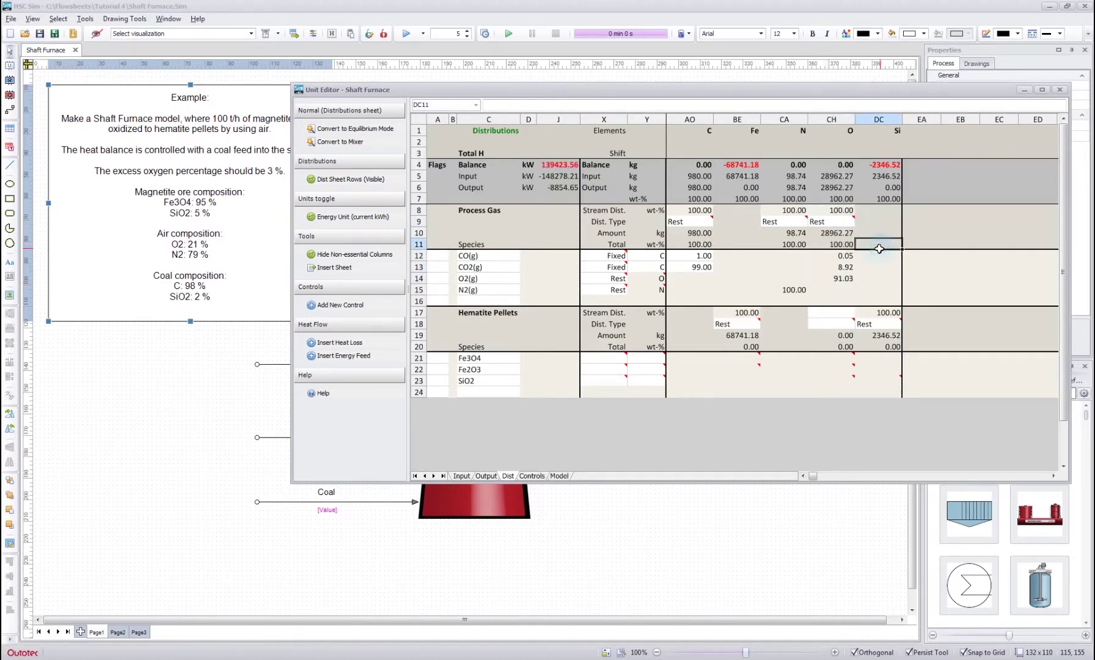
Examine how the O shares of CO(g) and CO2(g) in the Process Gas relate to their fixed C distributions
left_click(841, 222)
left_click(836, 209)
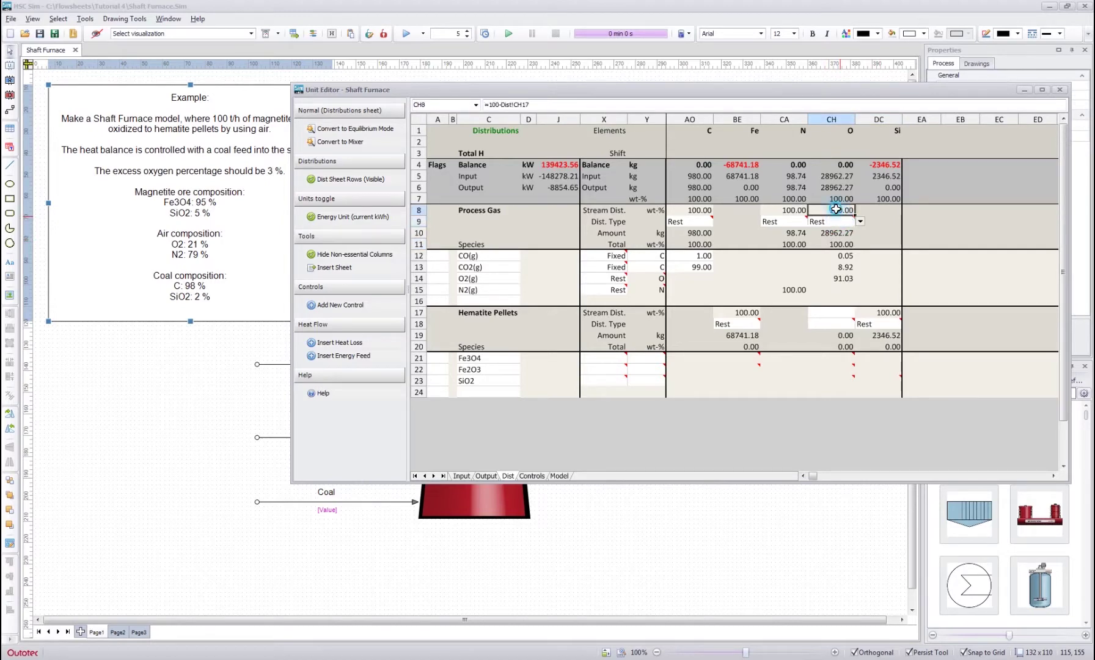
left_click(836, 254)
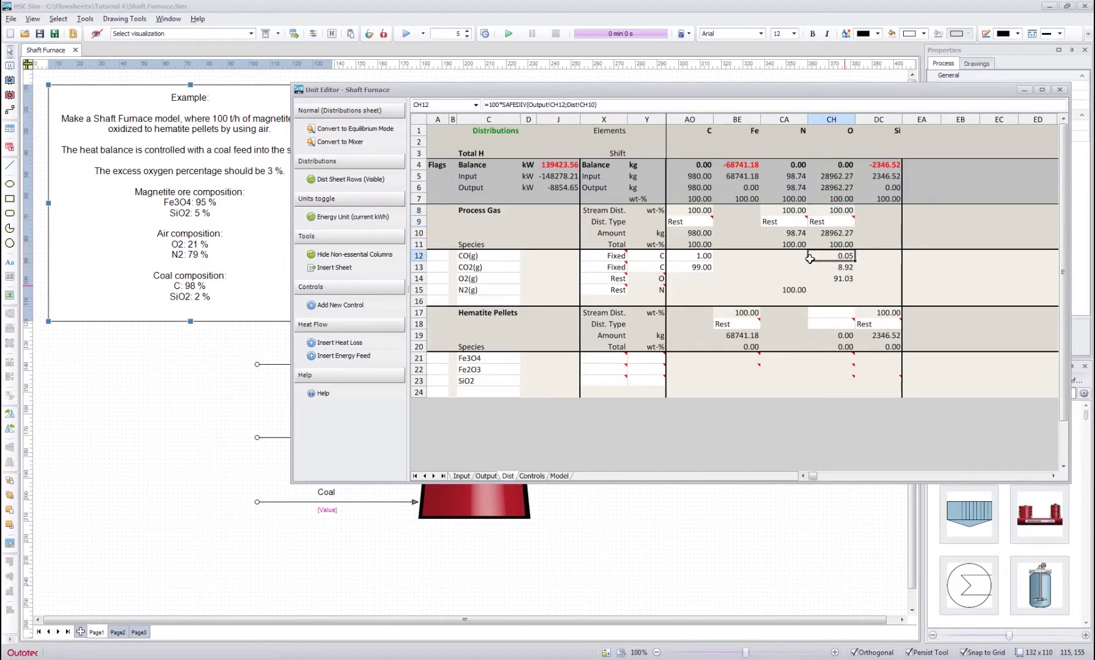
left_click(774, 269)
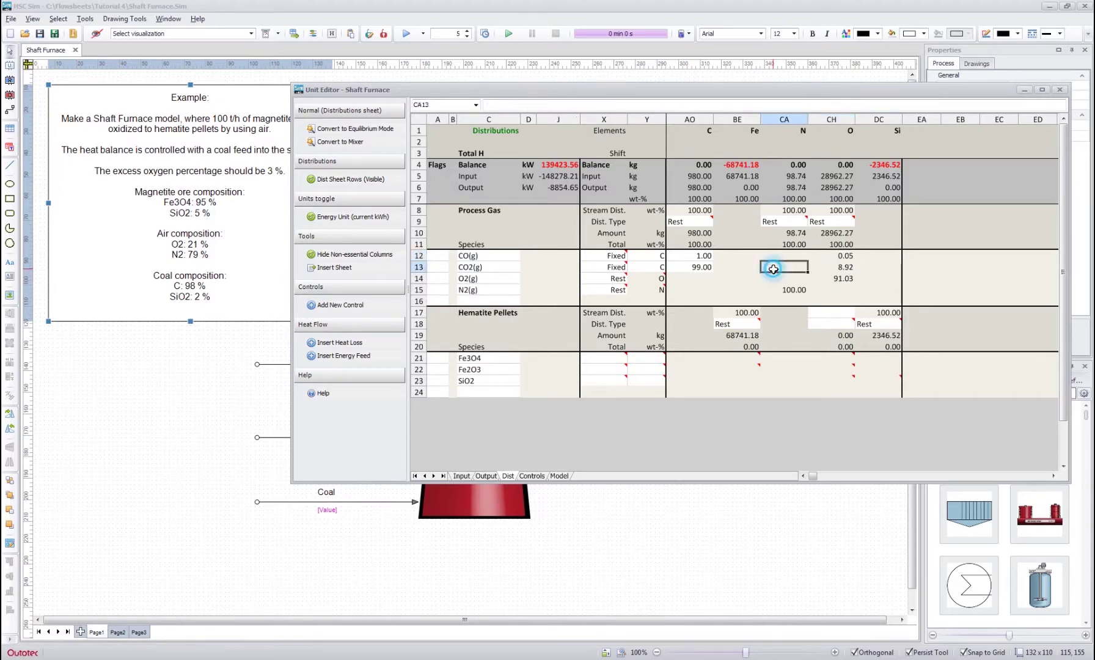
left_click(730, 278)
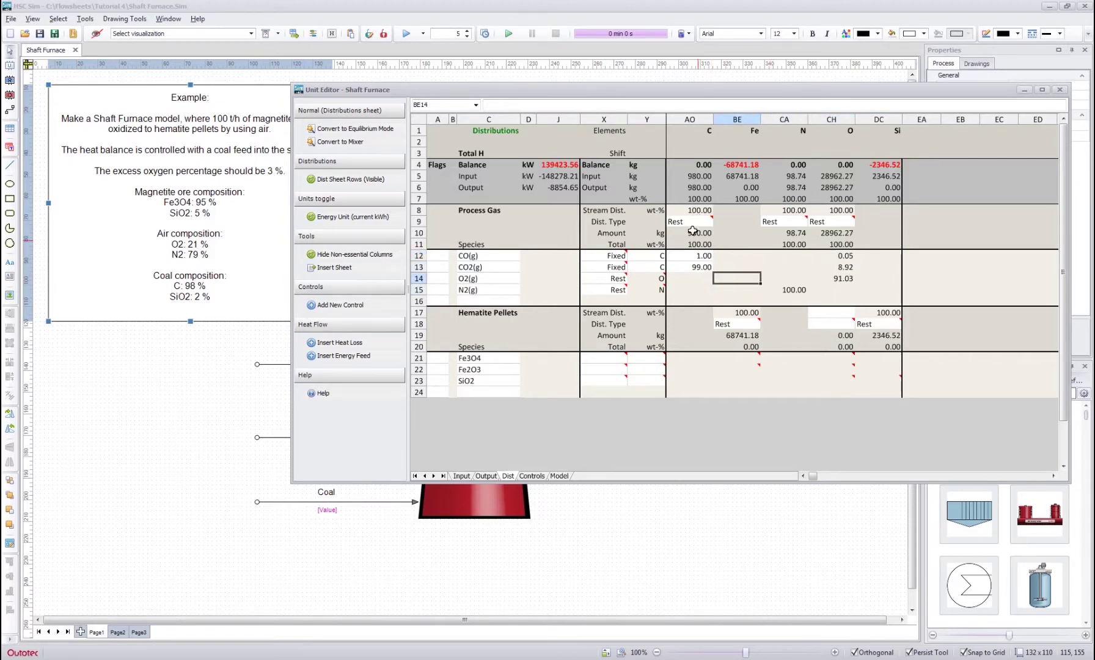
left_click(689, 254)
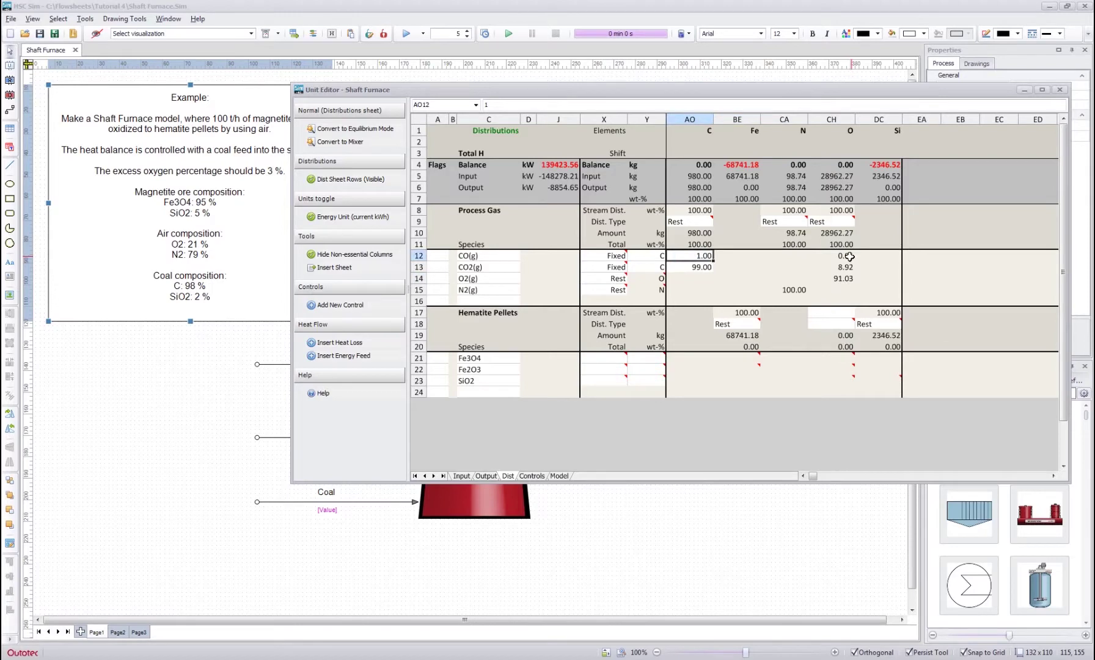
left_click(832, 255)
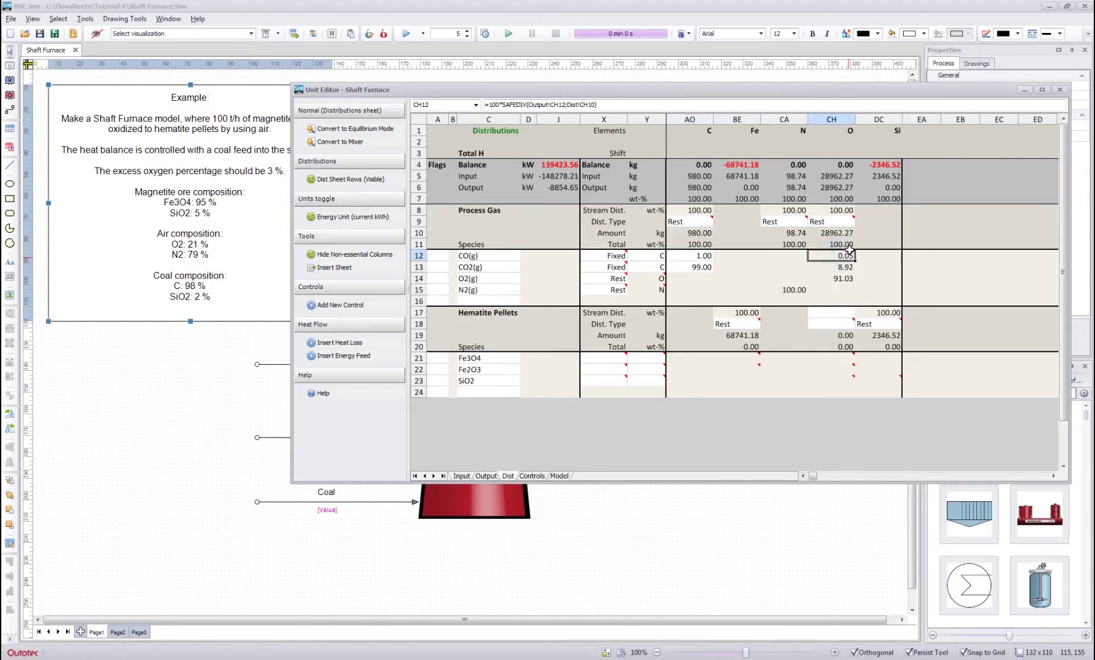
left_click(843, 215)
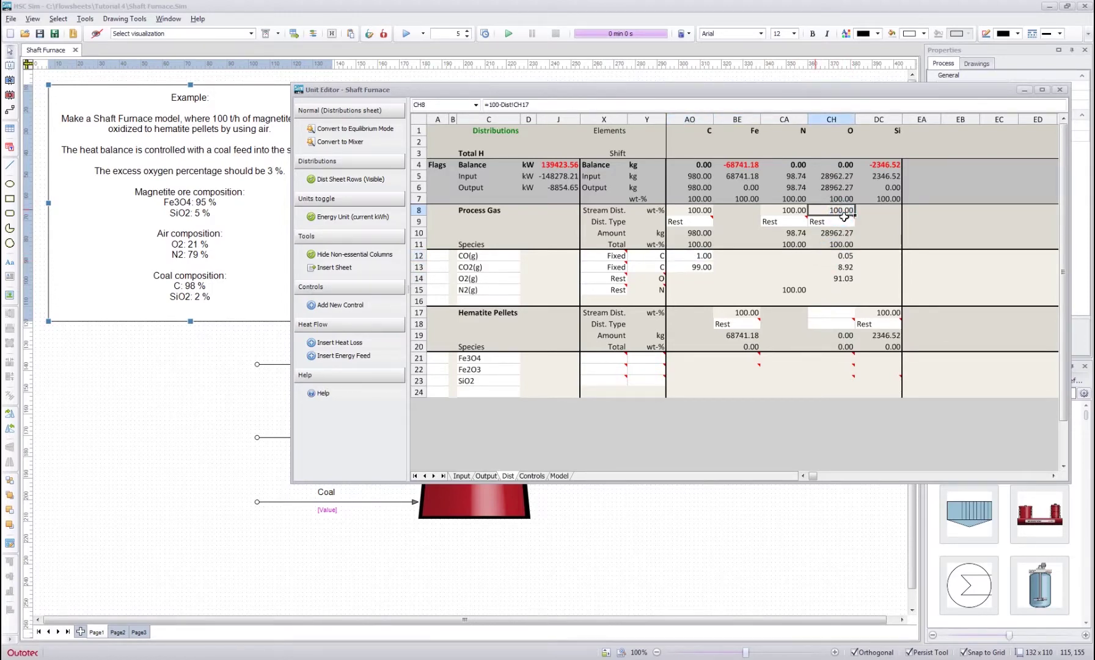
left_click(838, 260)
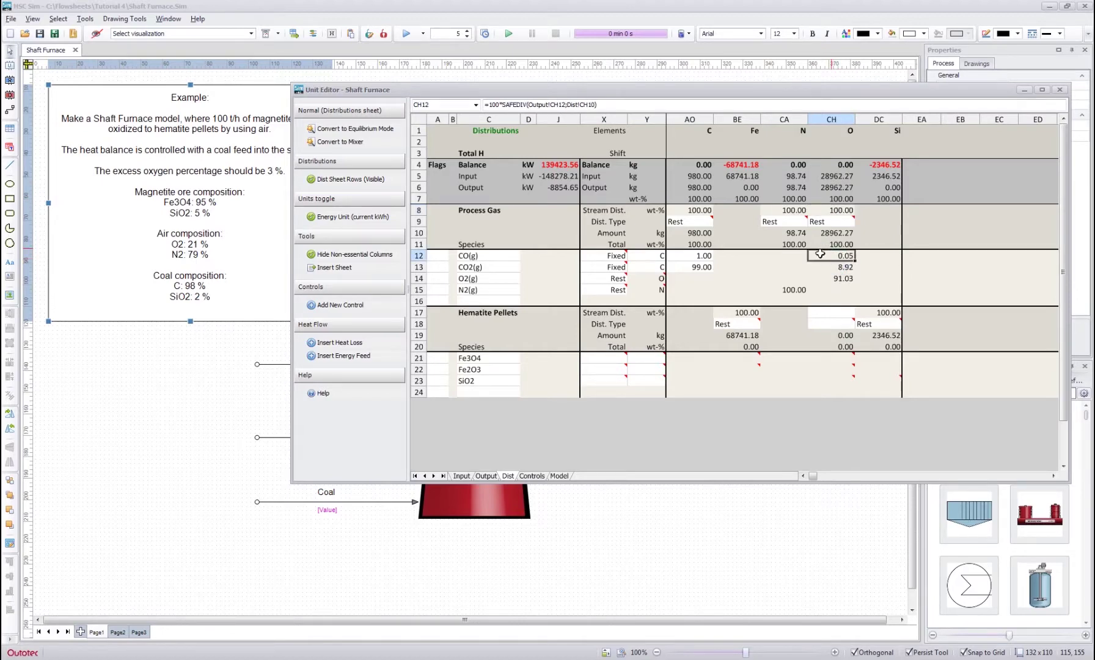
left_click(689, 258)
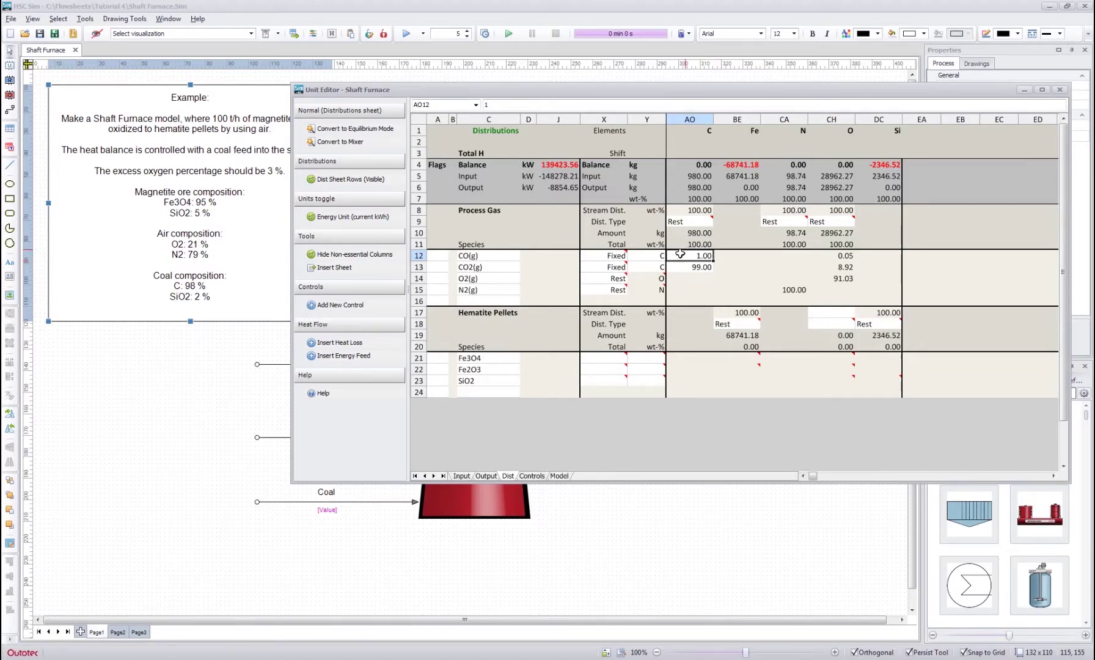
left_click(841, 267)
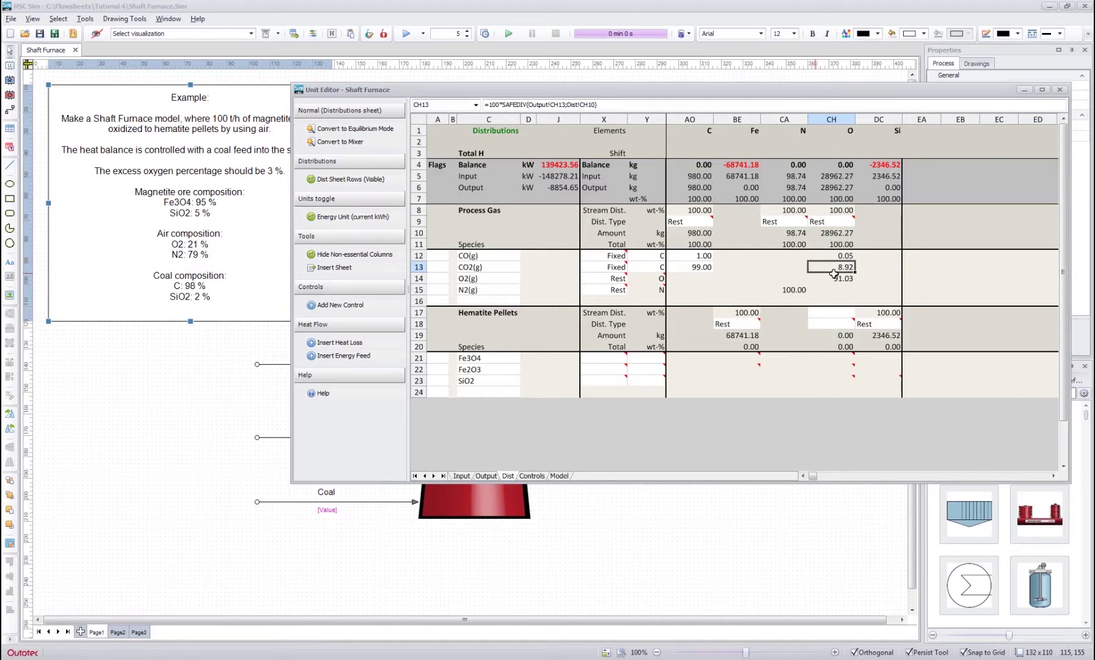
left_click(684, 271)
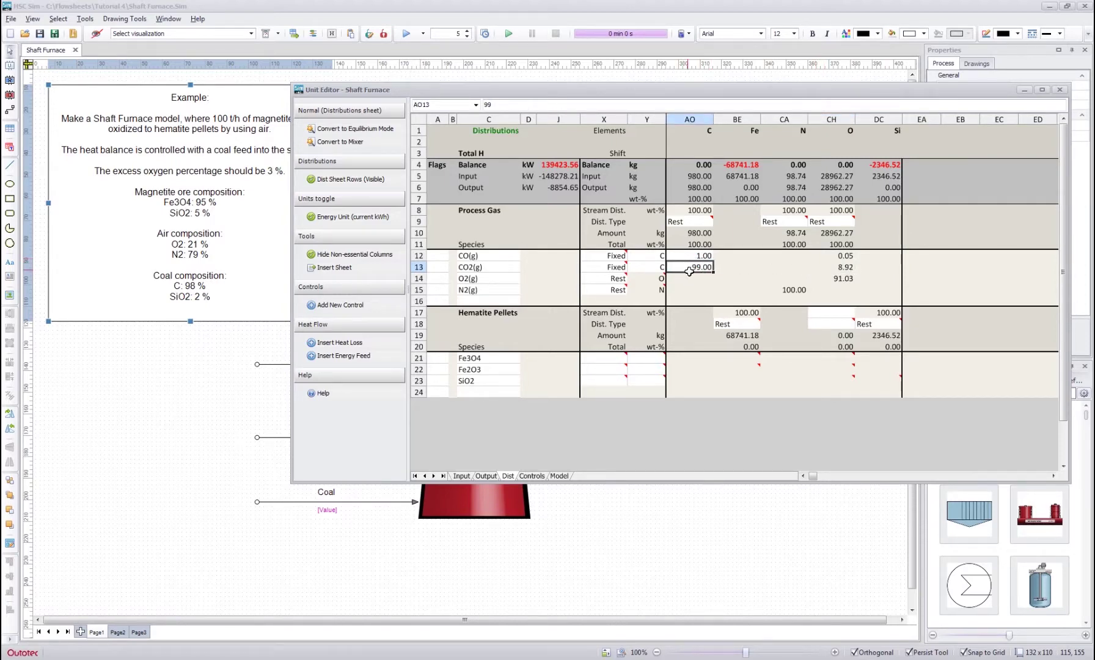
left_click(611, 245)
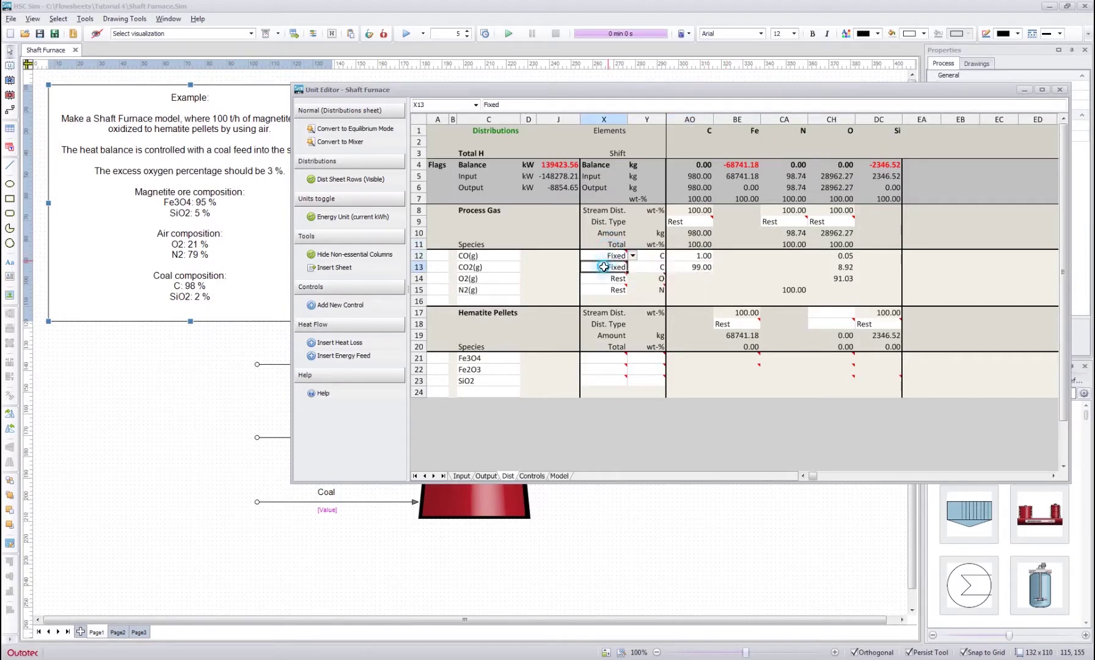
left_click(696, 267)
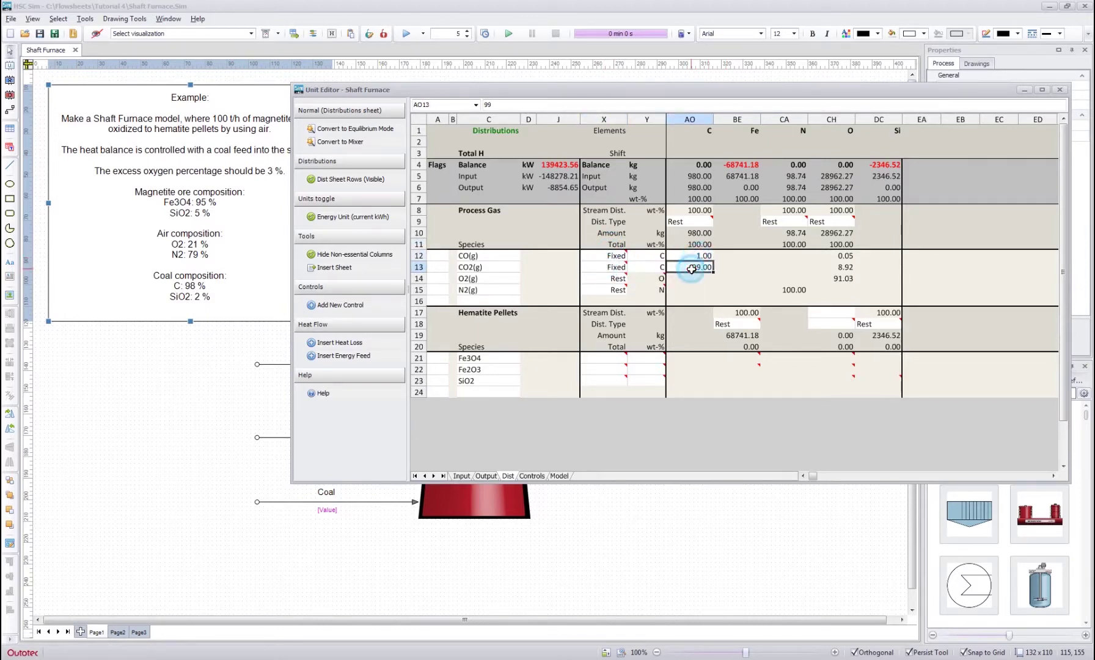
Change the distribution type of CO(g) in the Process Gas to Rest and select its C share
left_click(616, 257)
left_click(633, 255)
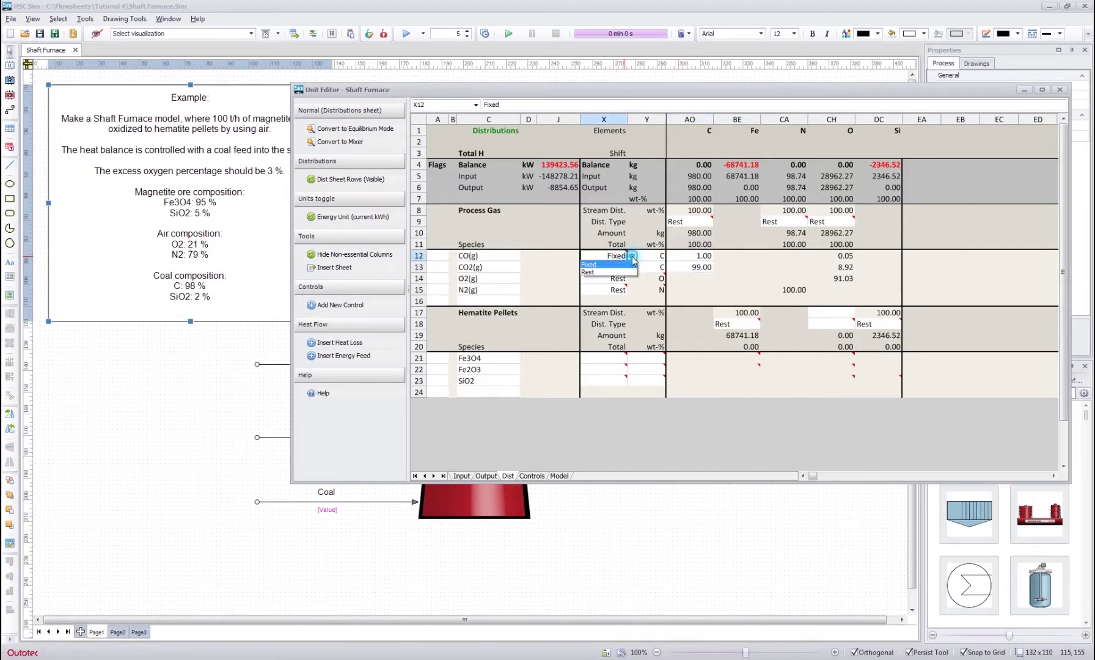
left_click(635, 270)
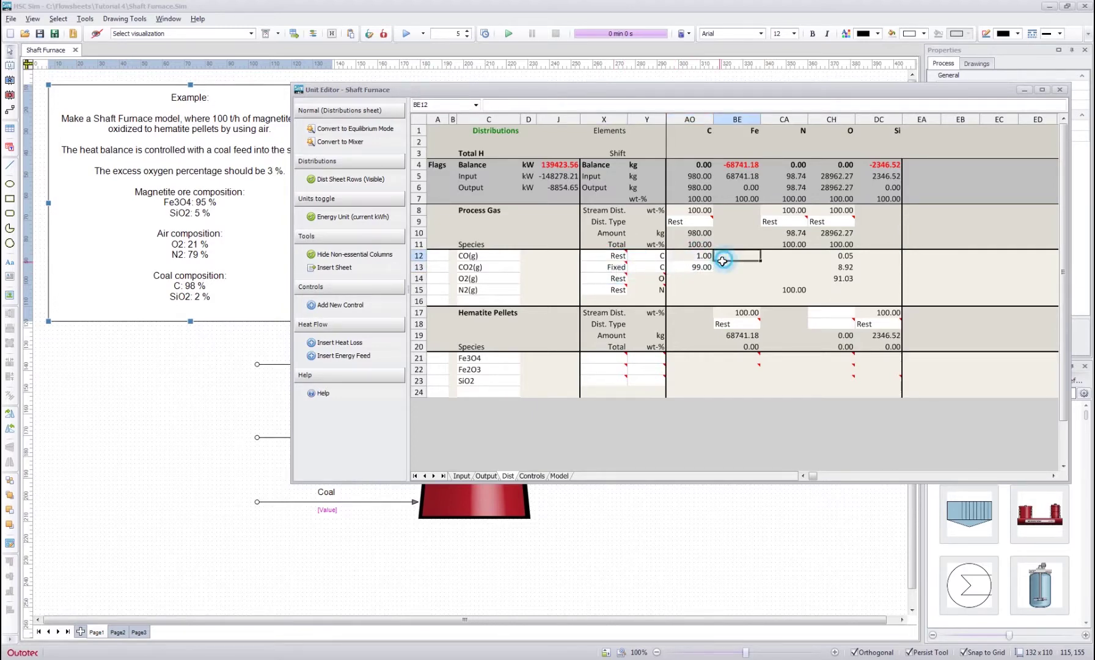
left_click(702, 256)
Test the Rest setting by changing the C share of CO2(g) to 95 wt-% and restoring it to 99 wt-%
left_click(702, 266)
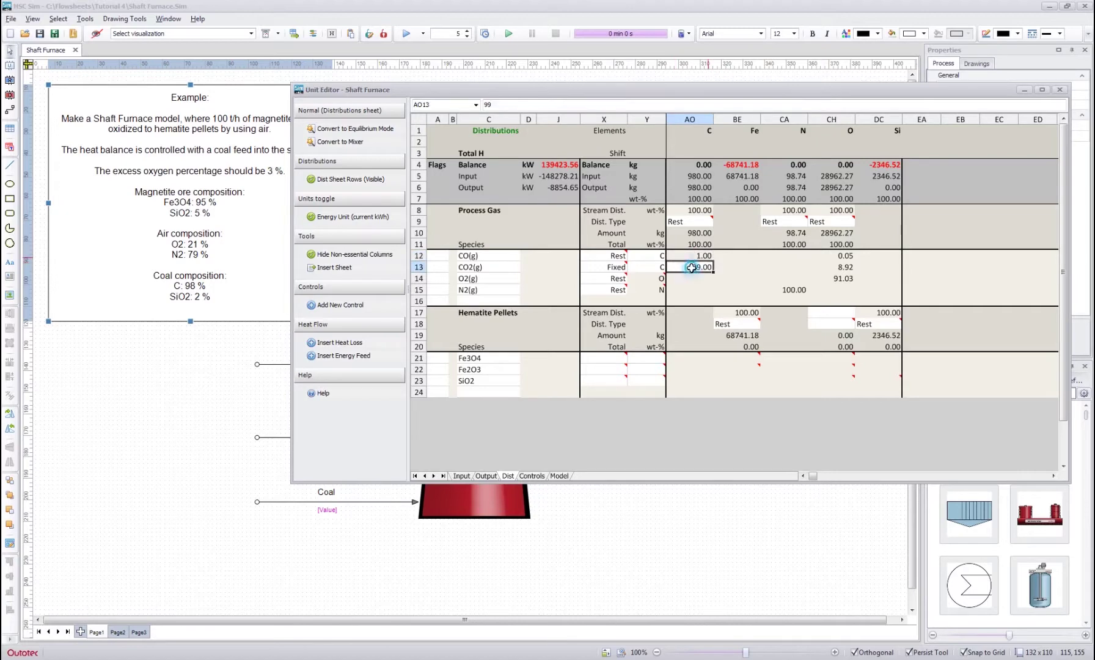
type("95")
key("Return")
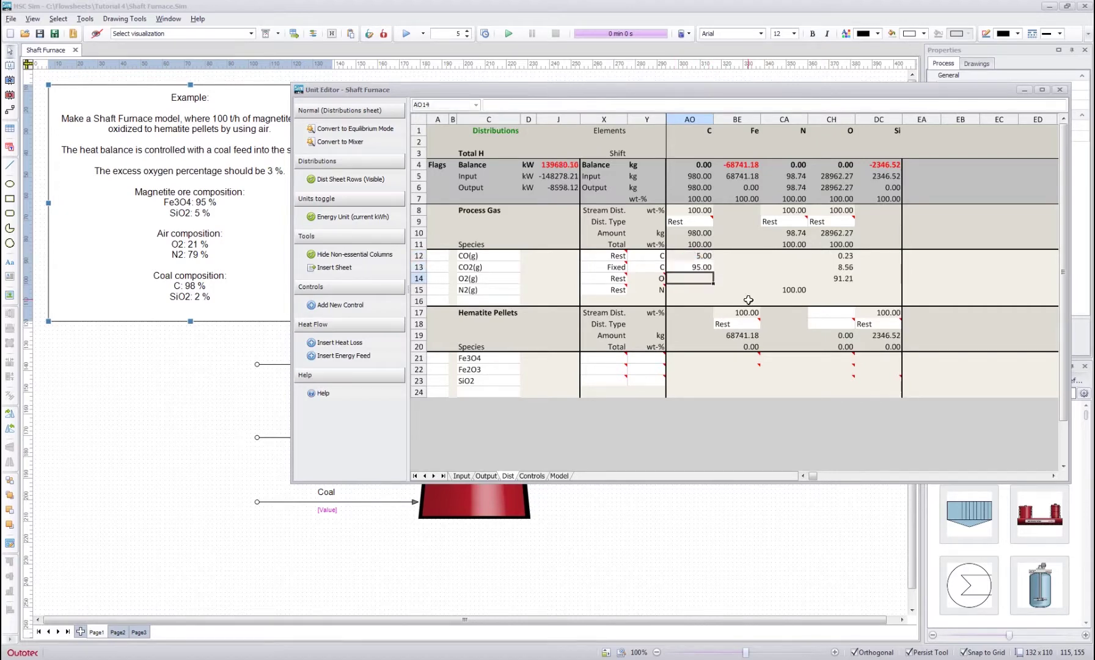
type("99")
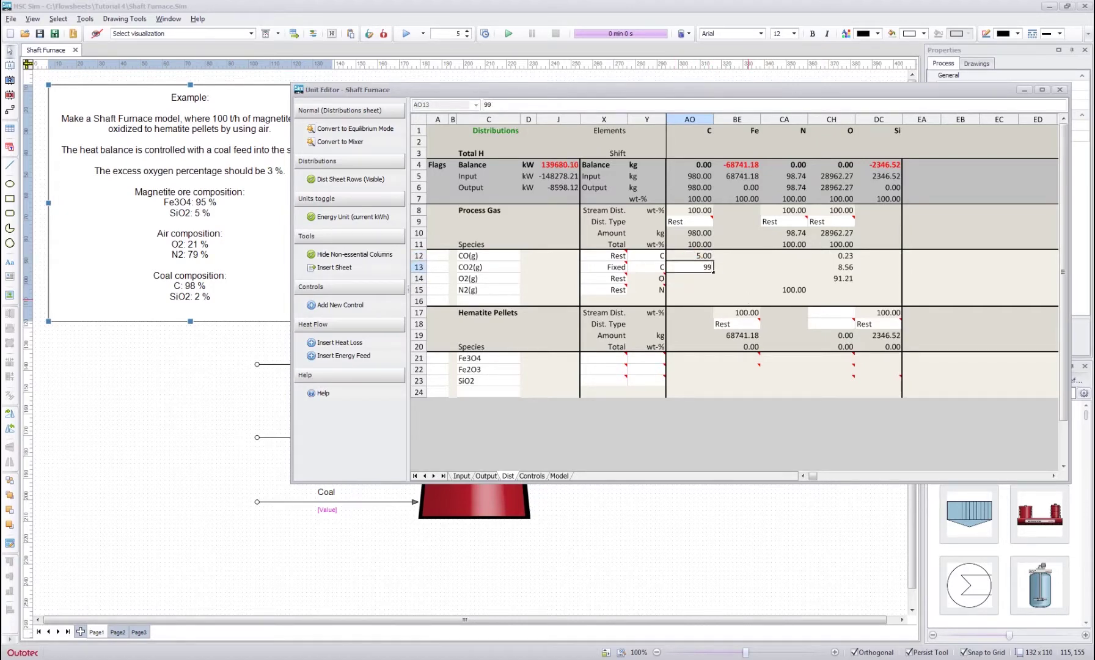
key("Return")
left_click(737, 267)
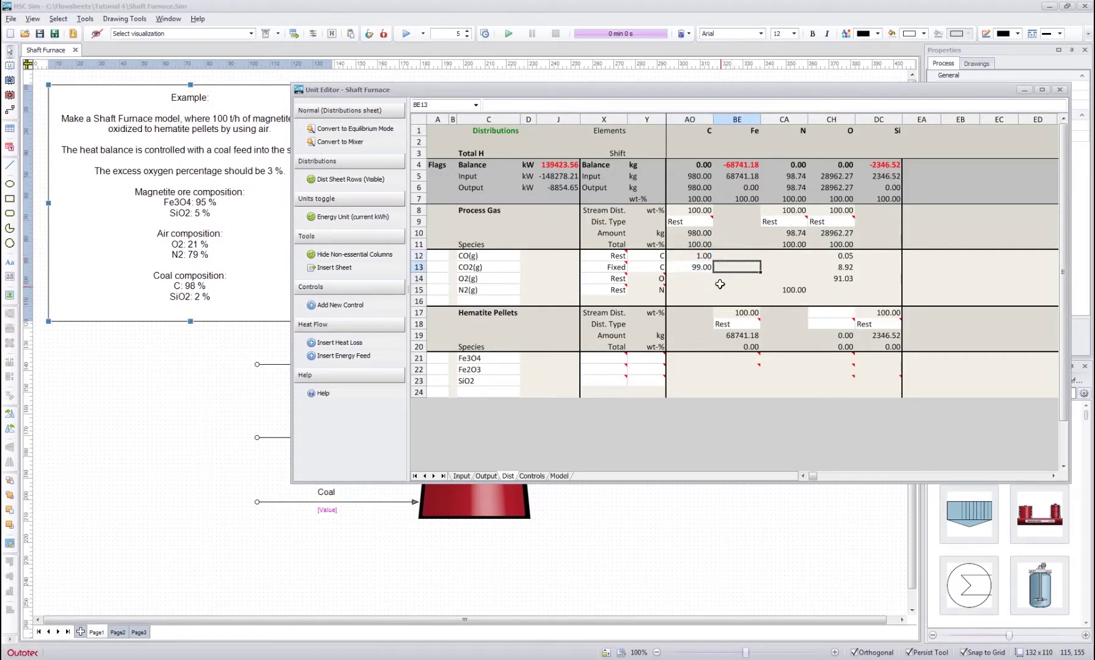
Set the distribution type of CO2(g) to Rest as well and check the C share formula of CO(g)
left_click(605, 267)
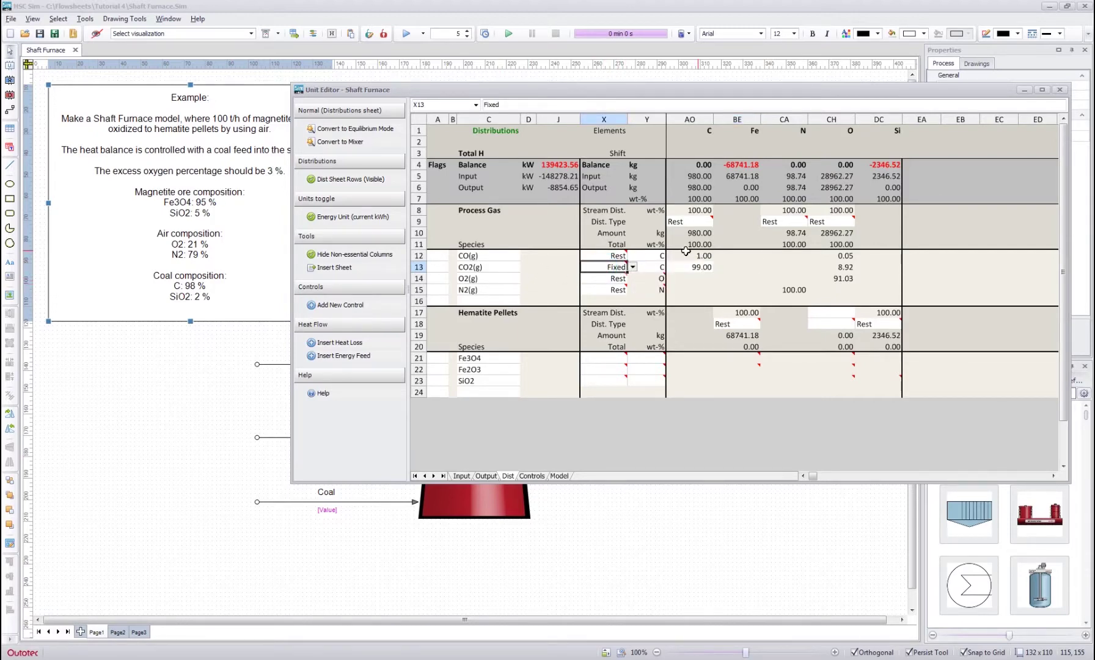
type("r")
key("Return")
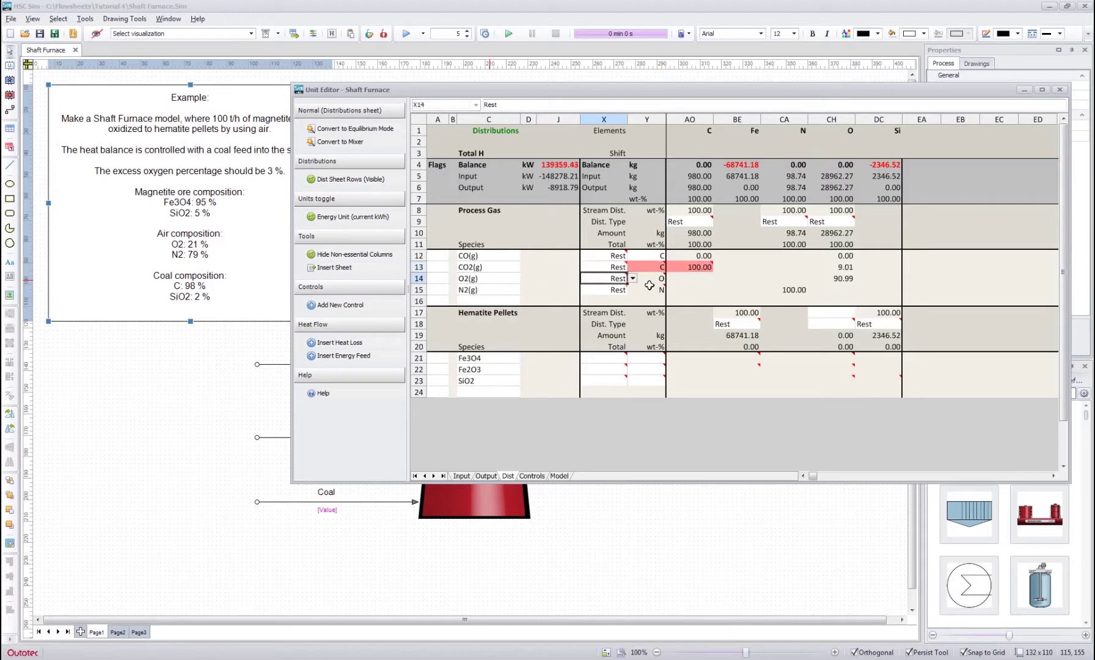
left_click(700, 256)
mouse_move(695, 268)
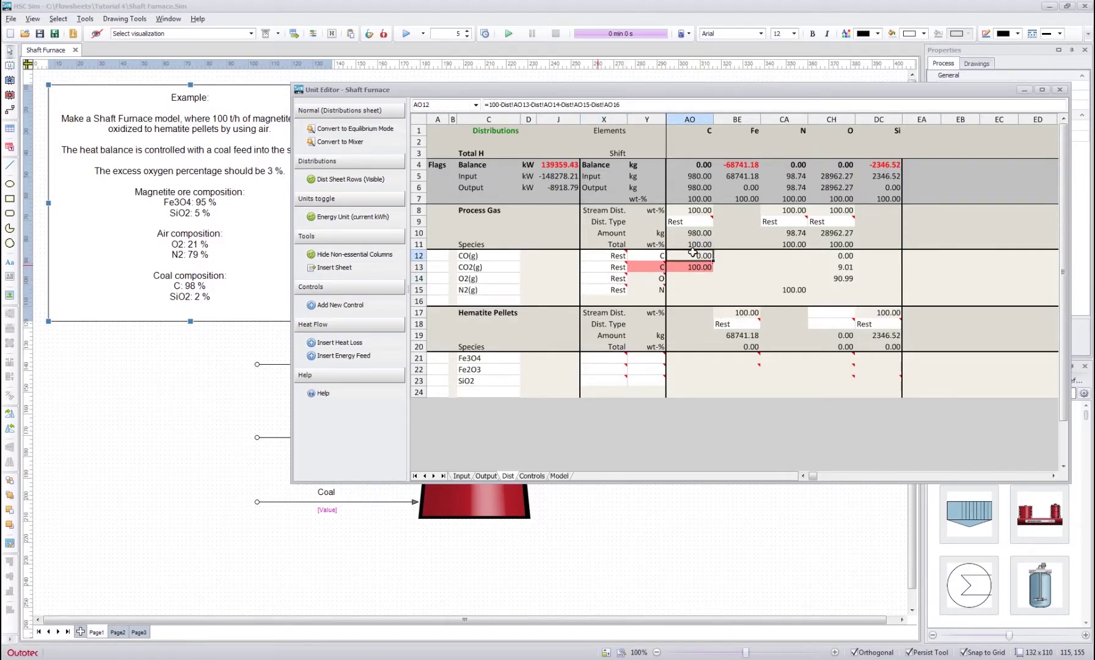
Set the distribution type of CO2(g) in the Process Gas back to Fixed with a C share of 99 wt-%
left_click(557, 267)
left_click(599, 267)
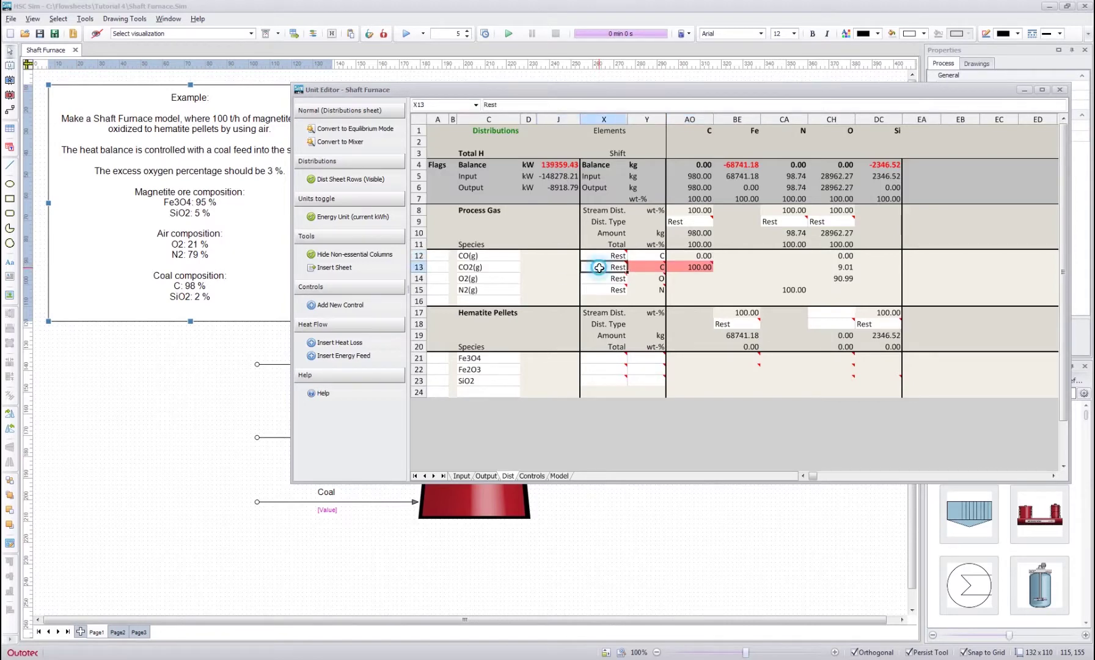
type("Fixed")
key("Return")
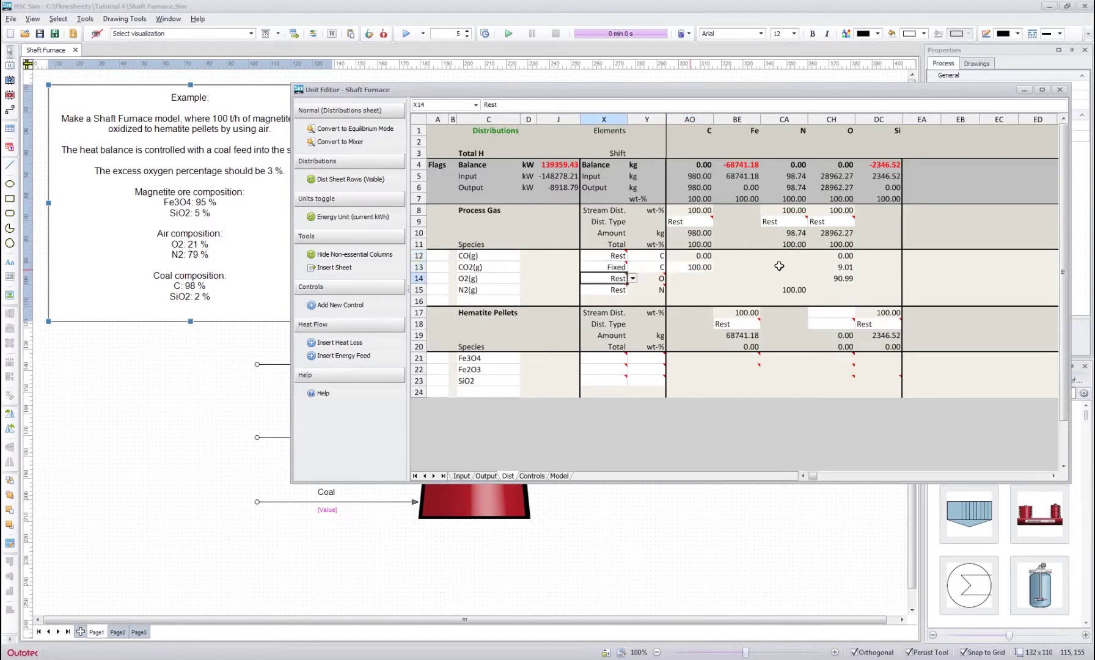
left_click(737, 242)
left_click(703, 267)
type("99")
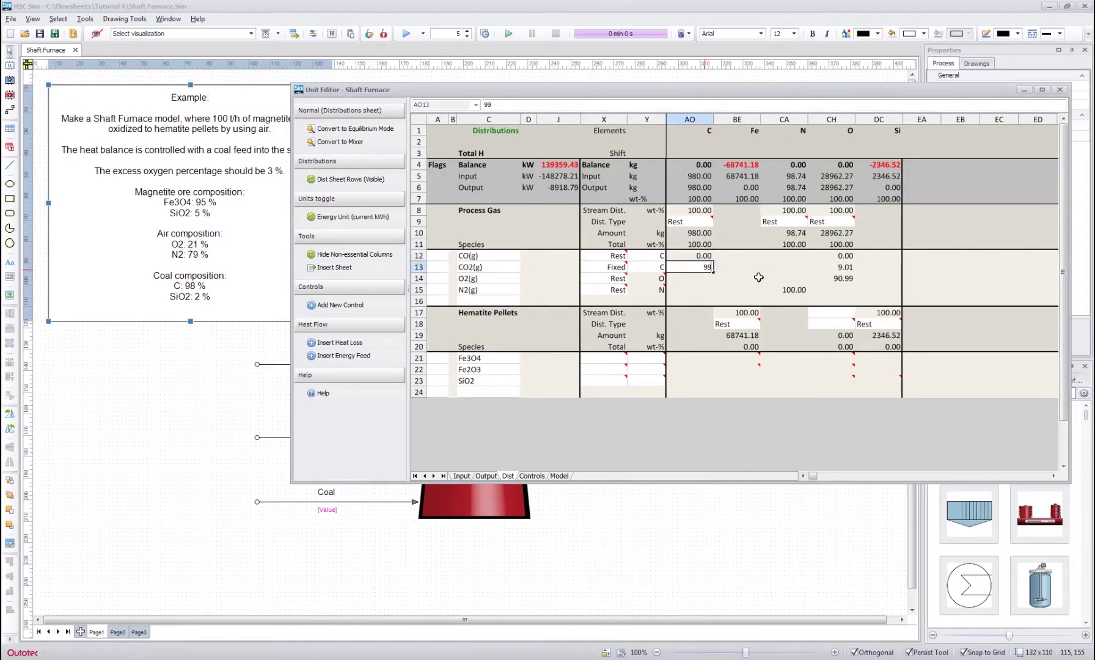
left_click(769, 255)
left_click(737, 242)
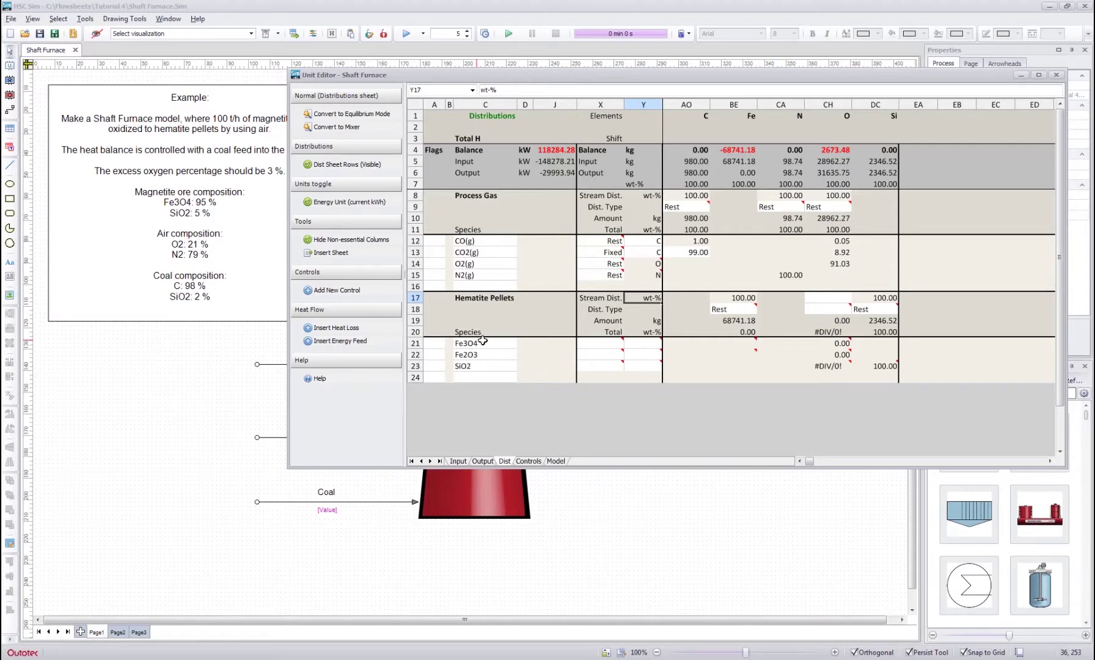
Assign the distribution elements of the Hematite Pellets species: Fe for Fe3O4, Fe for Fe2O3 and Si for SiO2
left_click_drag(482, 341, 482, 366)
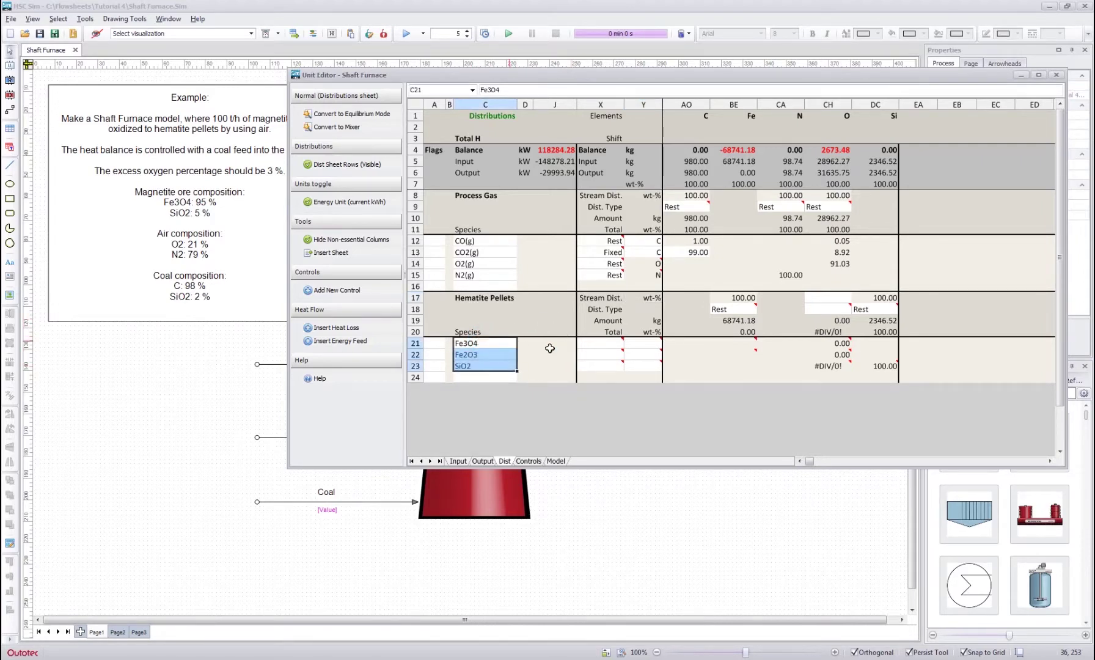
left_click(636, 332)
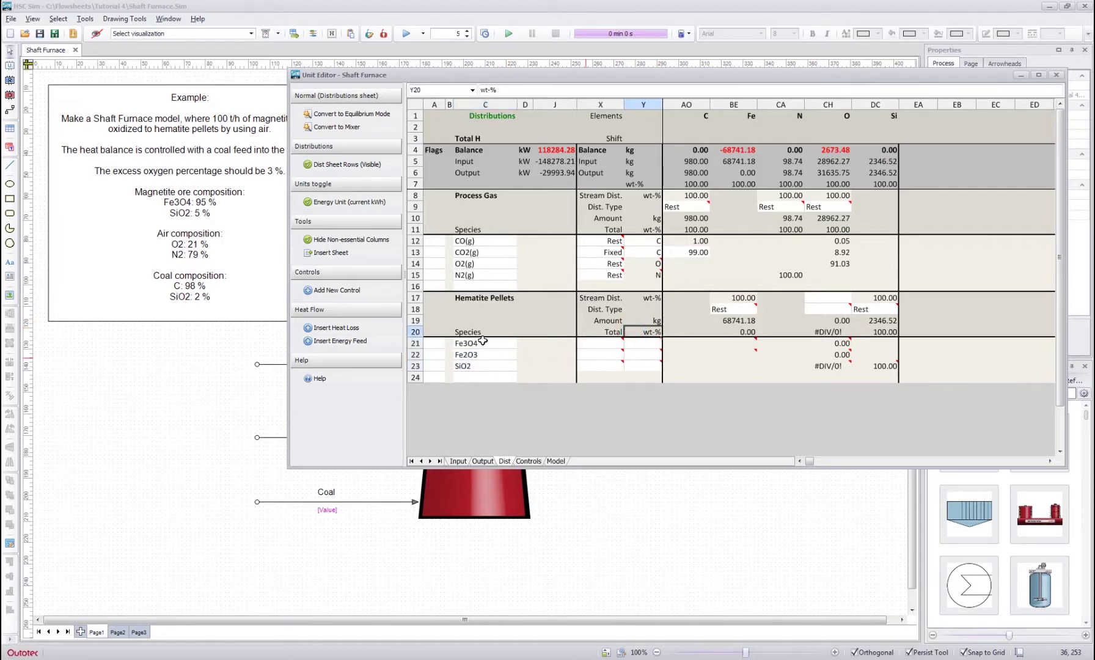
left_click_drag(483, 345, 482, 365)
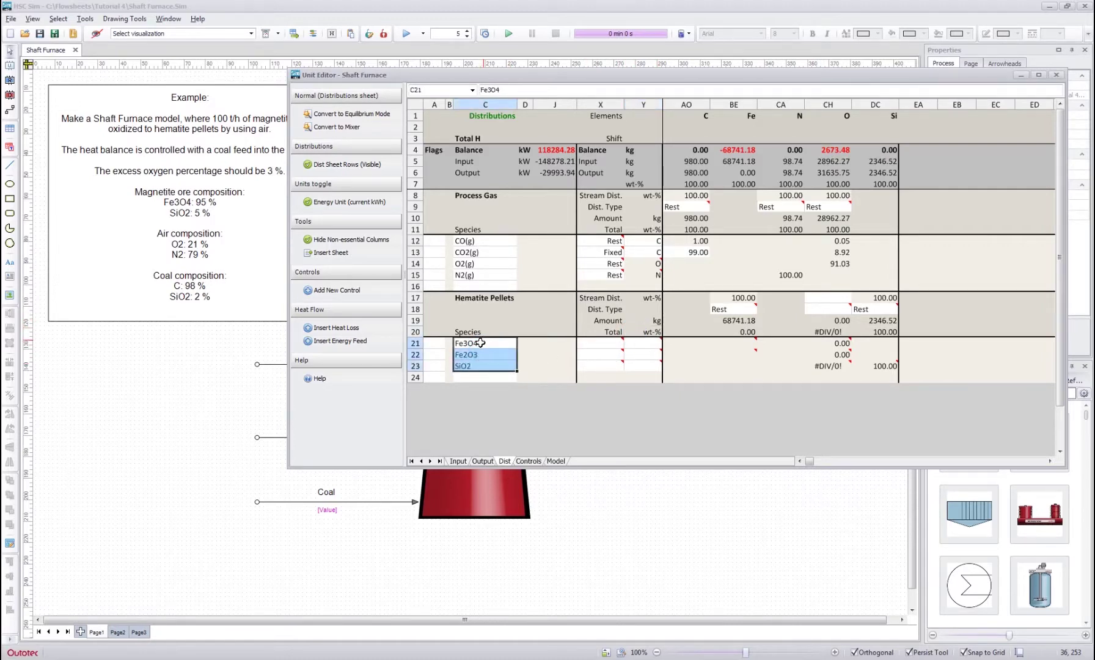
left_click(481, 343)
left_click(640, 343)
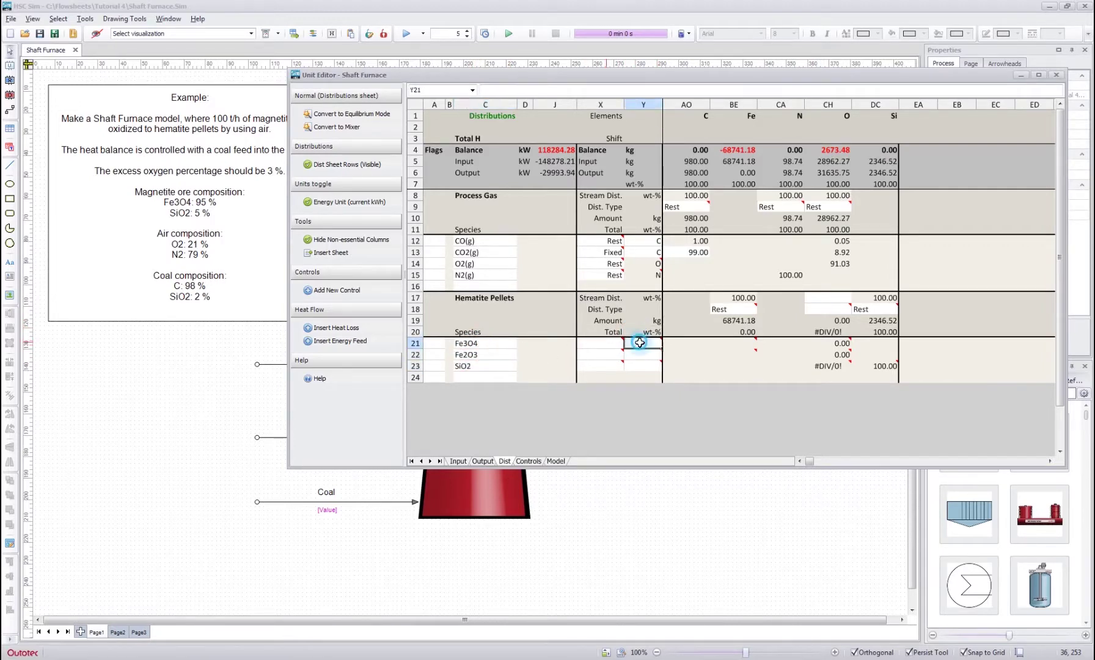
type("Fe")
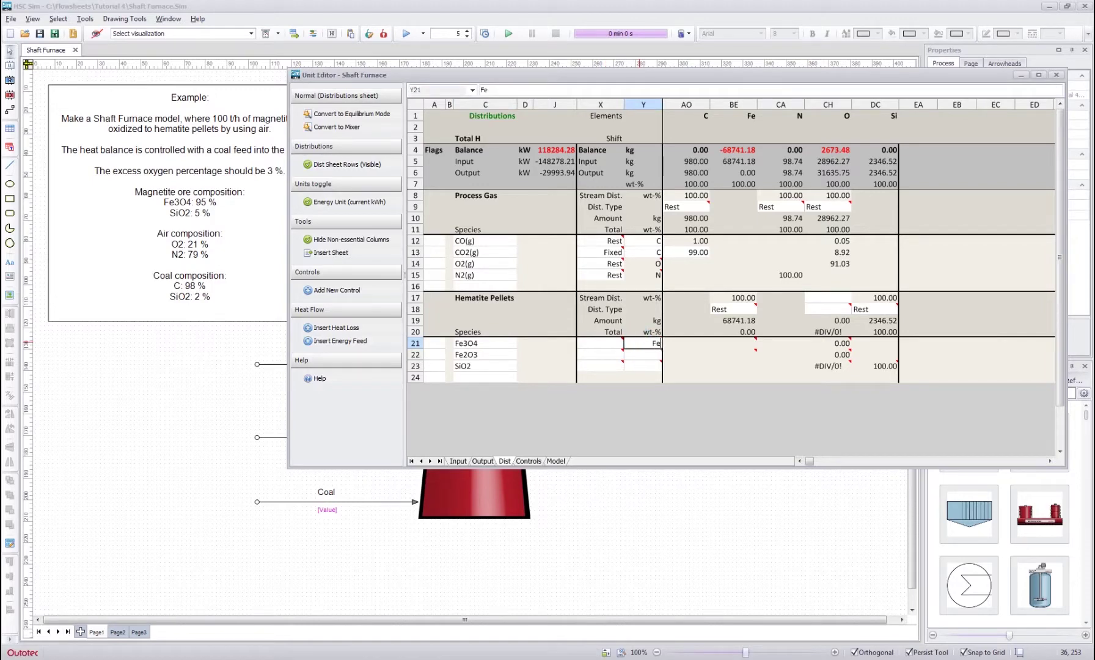
key("Return")
type("Fe")
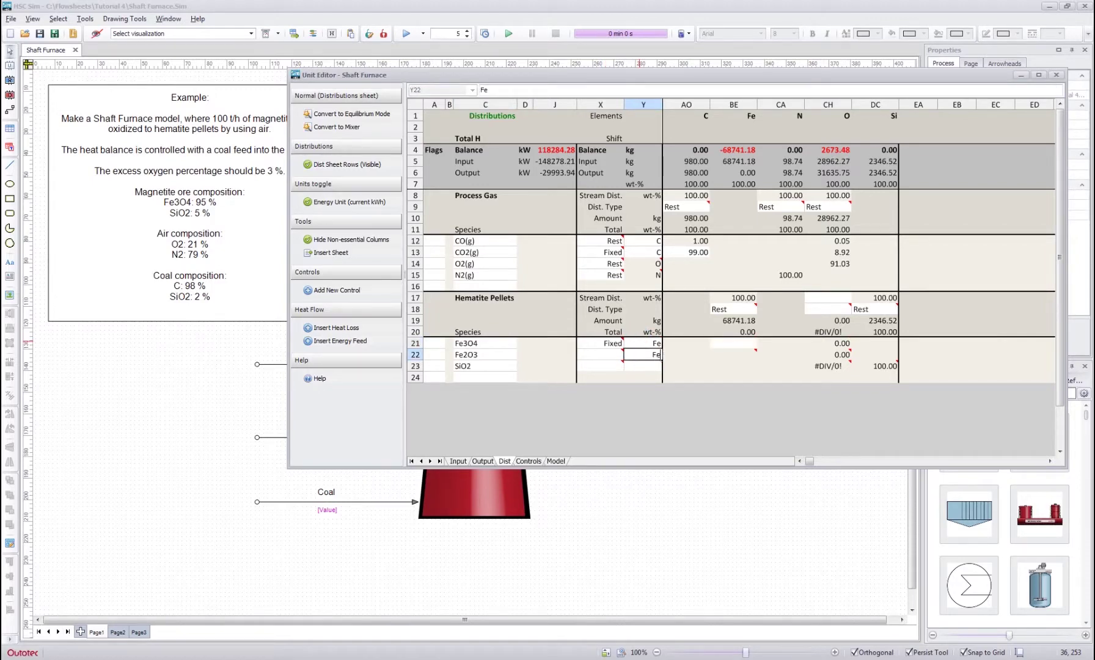
key("Return")
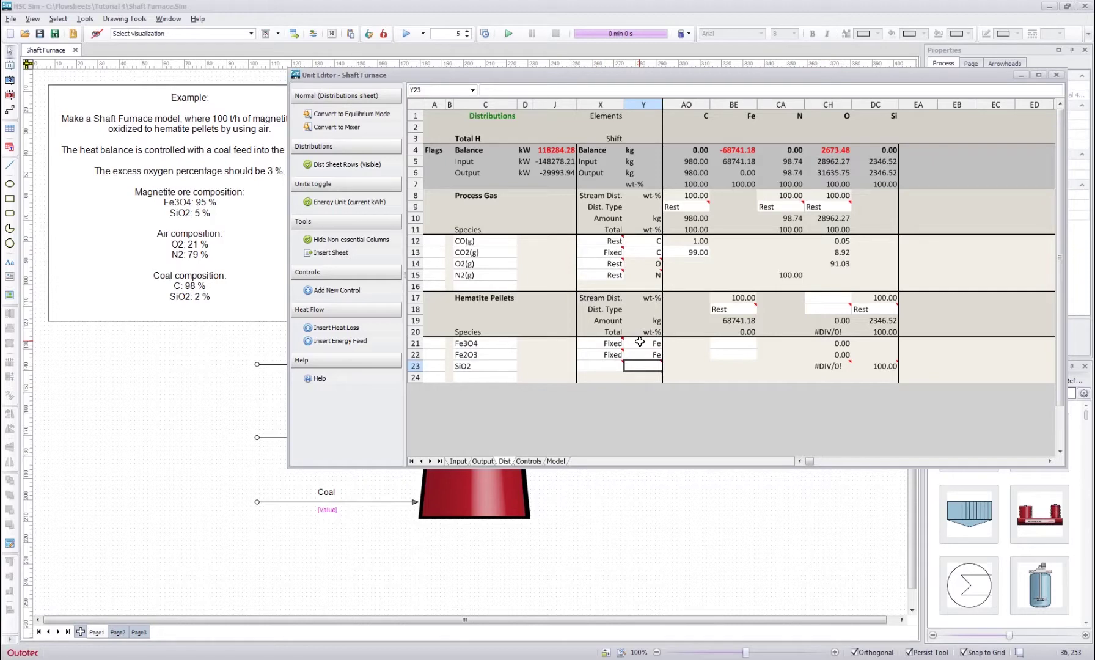
type("S")
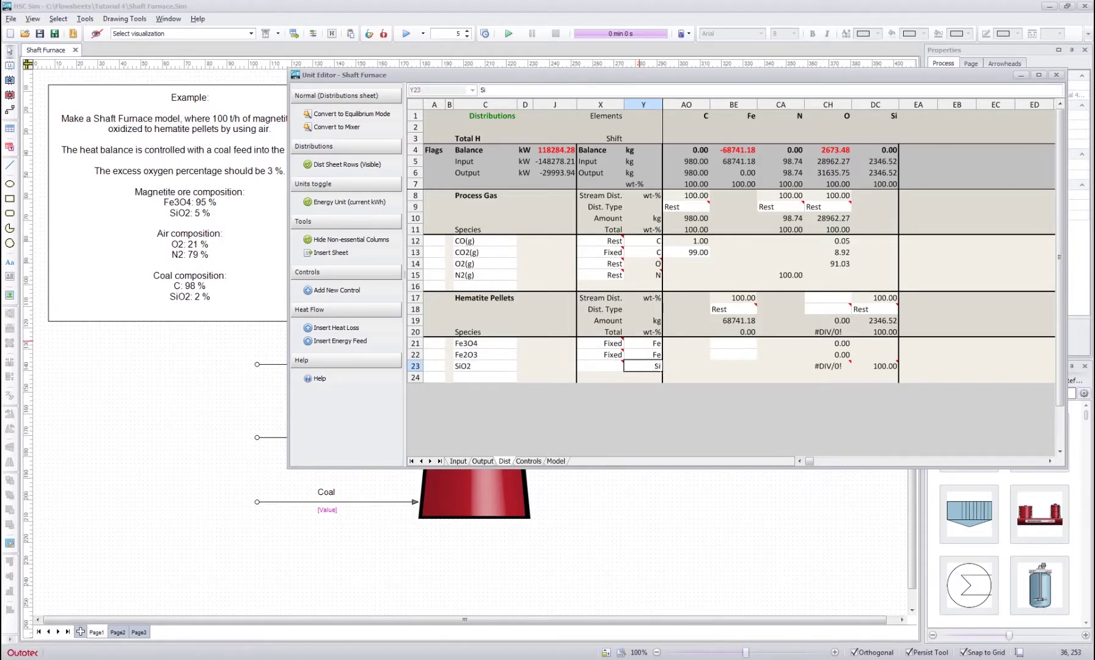
type("i")
key("Return")
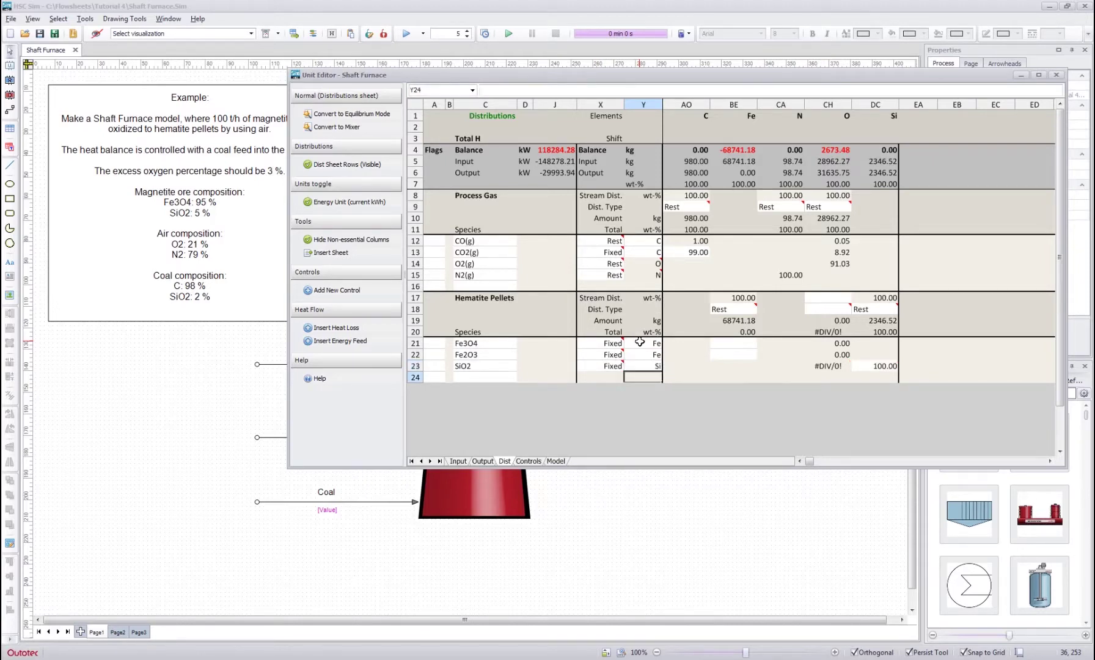
Set the distribution type of SiO2 in the Hematite Pellets to Rest
left_click(688, 366)
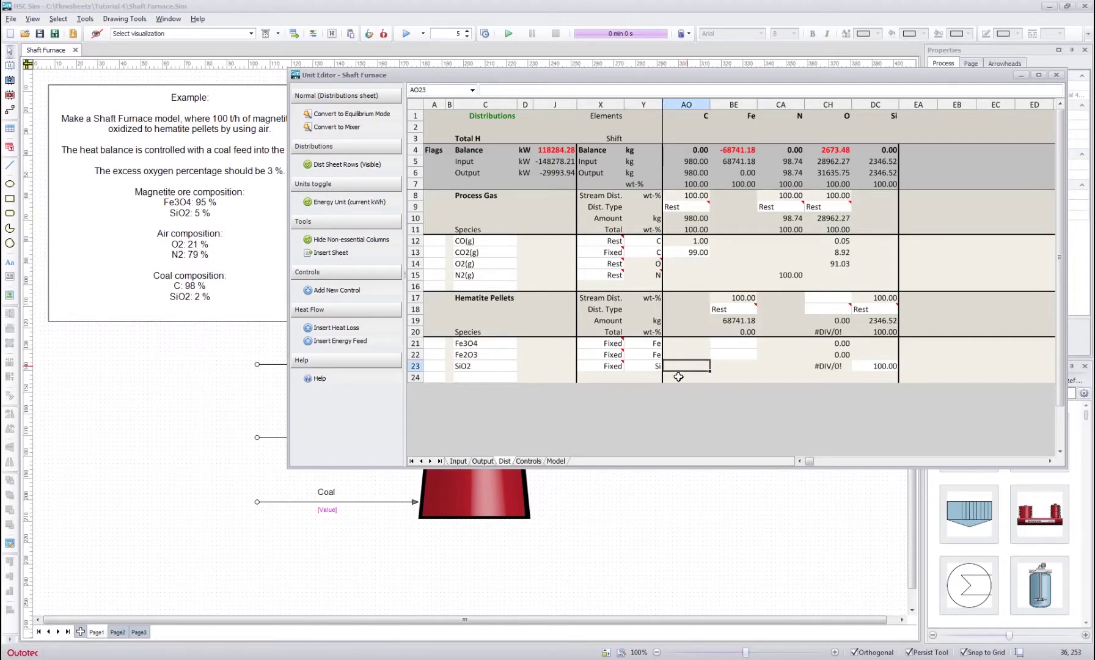
left_click(610, 364)
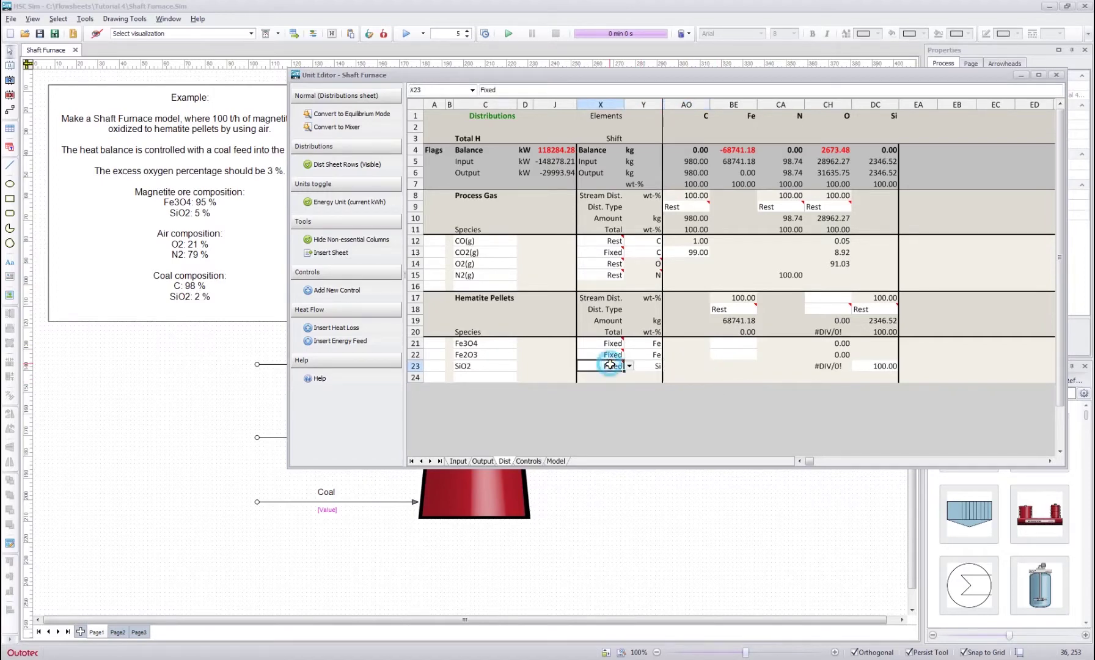
type("Rest")
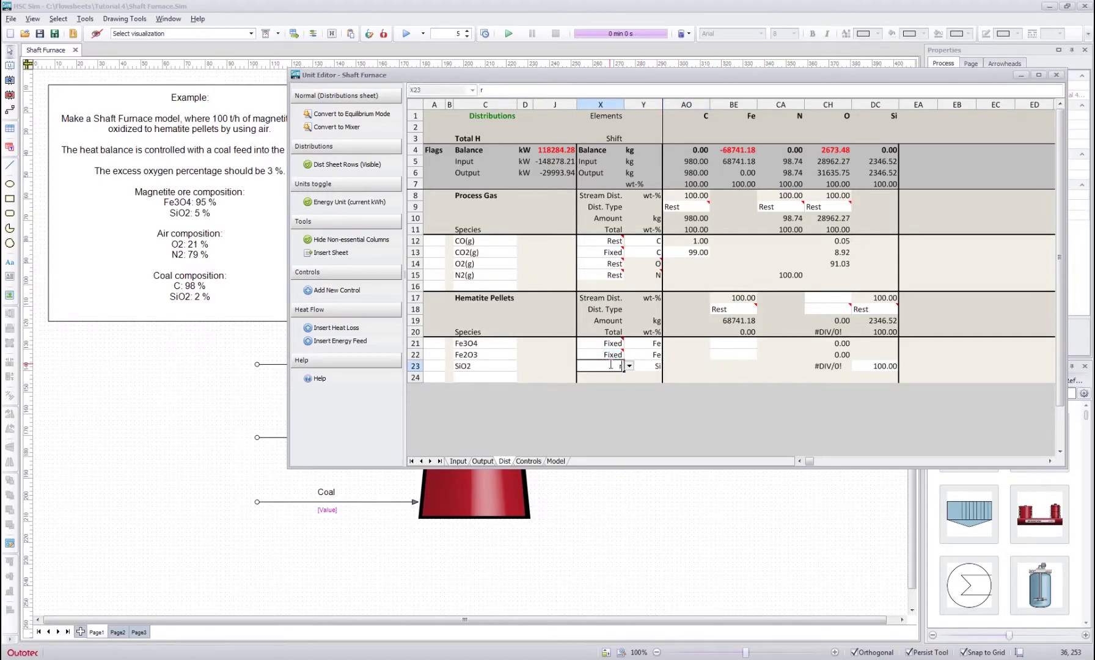
key("Tab")
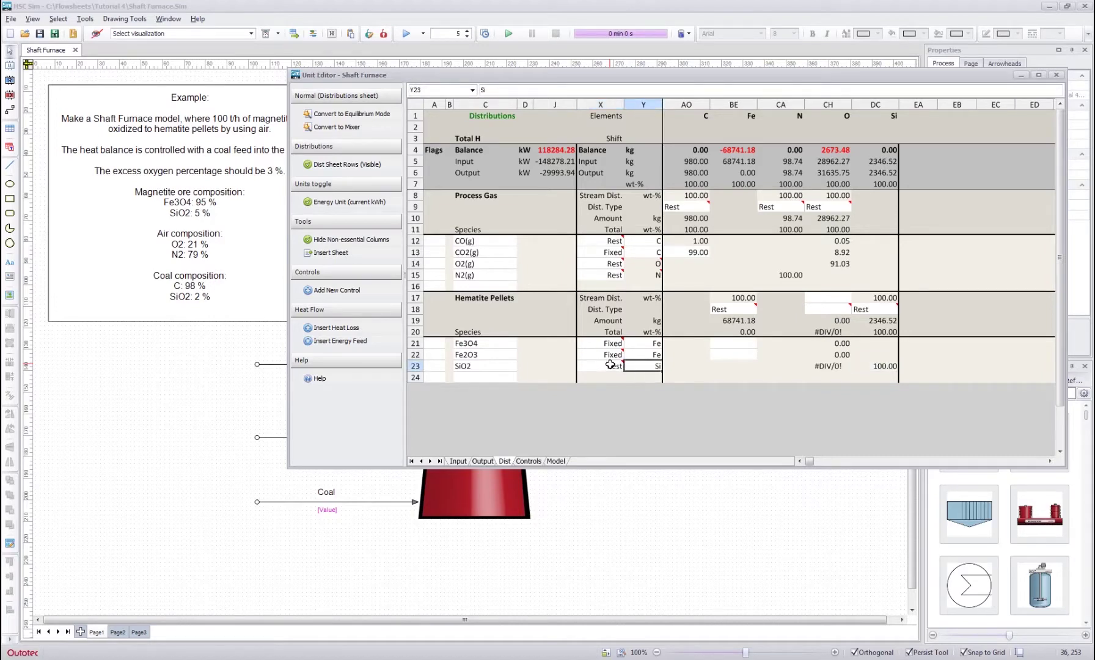
Examine the Si share formula of SiO2 and the Si stream distribution formula of the Hematite Pellets
key("Right")
key("Left")
key("Left")
key("Right")
key("Right")
key("Right")
key("Right")
key("Right")
key("Right")
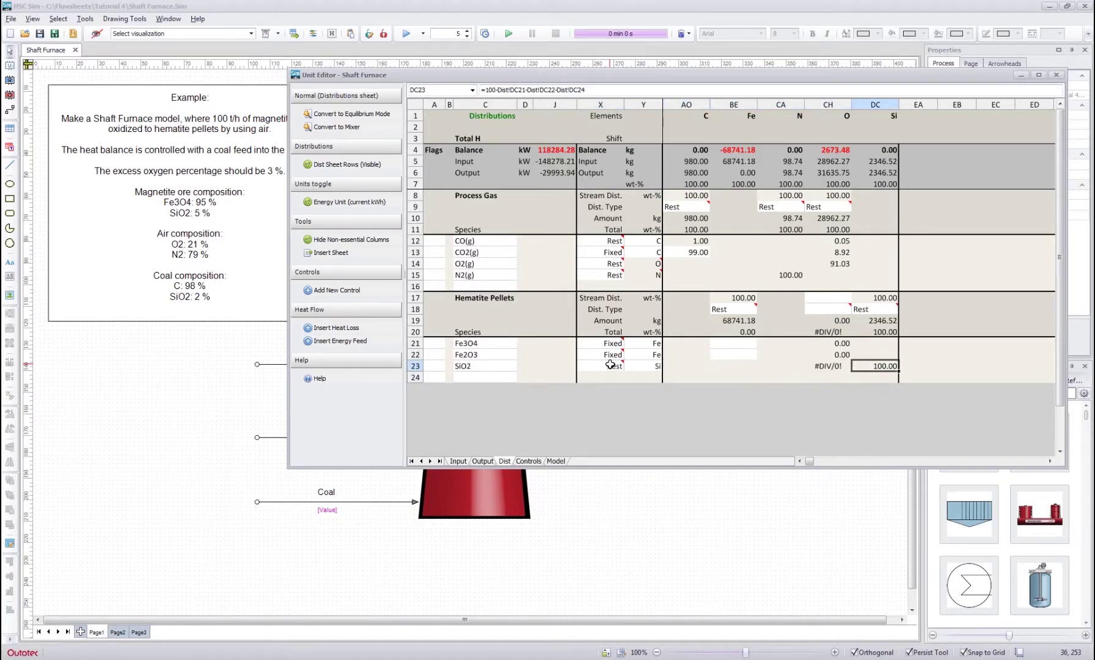
key("Up")
key("Up")
key("Up")
key("Up")
key("Up")
key("Up")
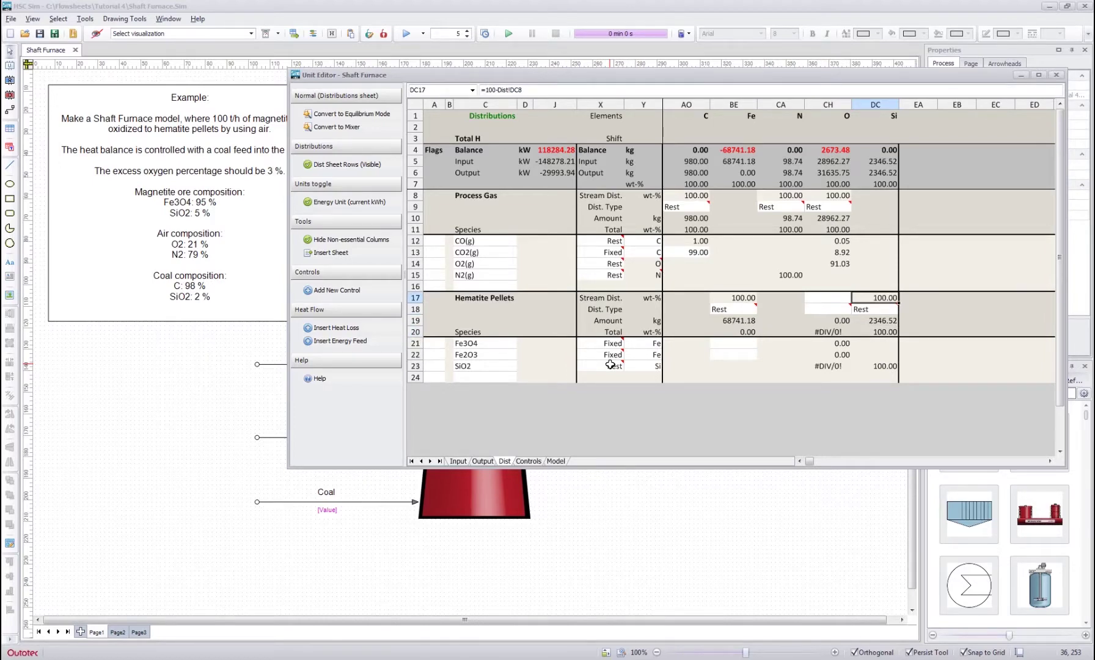
key("Down")
key("Down")
key("Down")
key("Down")
key("Down")
key("Down")
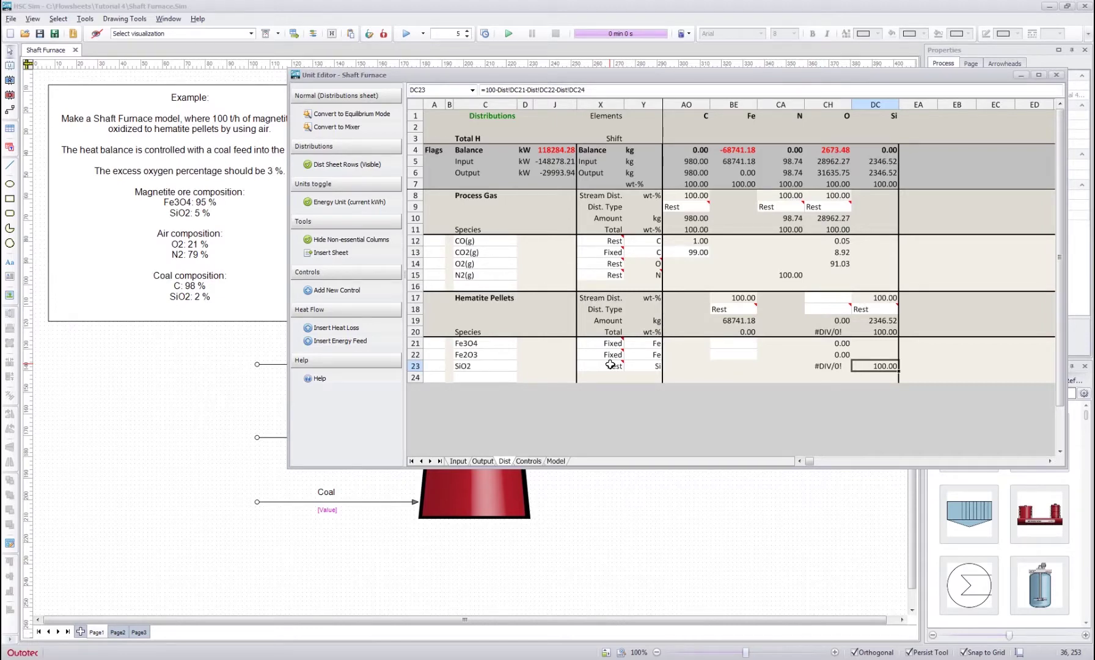
Check the O share formulas of Fe3O4, Fe2O3 and SiO2 in the Hematite Pellets
key("Left")
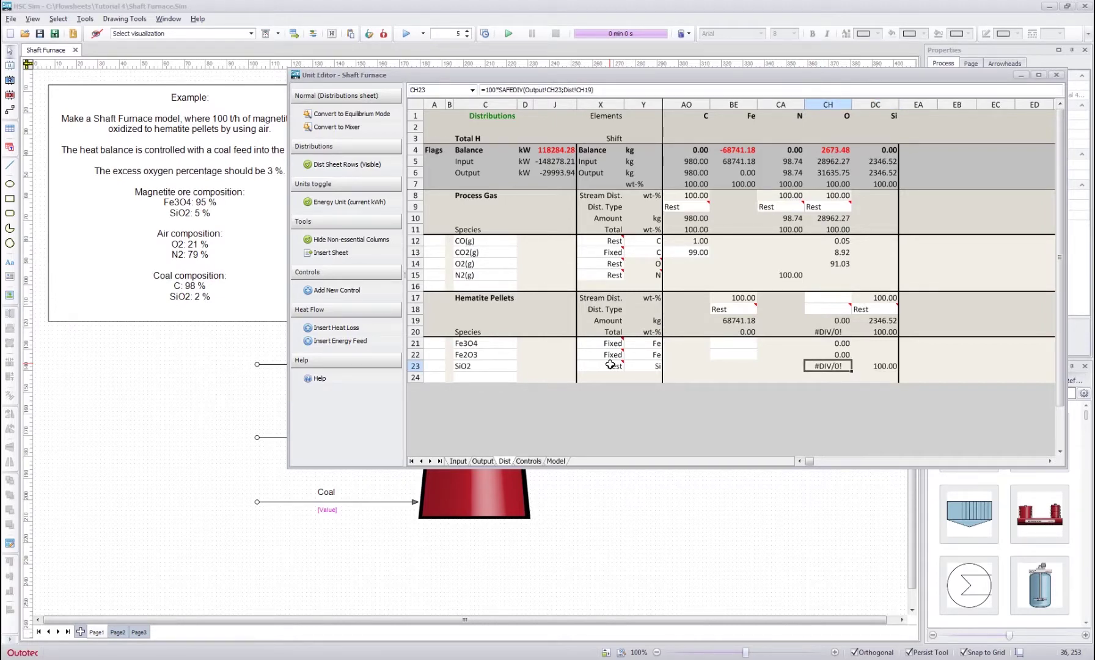
key("Up")
key("Up")
key("Down")
key("Down")
key("Up")
key("Up")
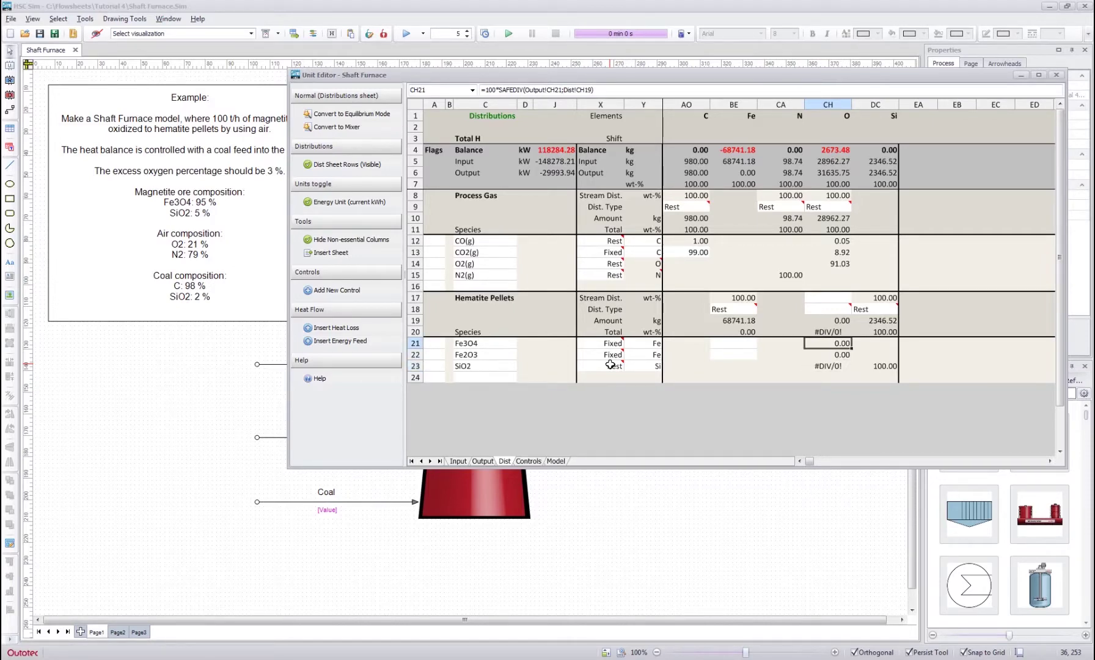
Set the Fe share of Fe2O3 in the Hematite Pellets to 99 wt-% and check the Fe stream distribution
left_click(650, 354)
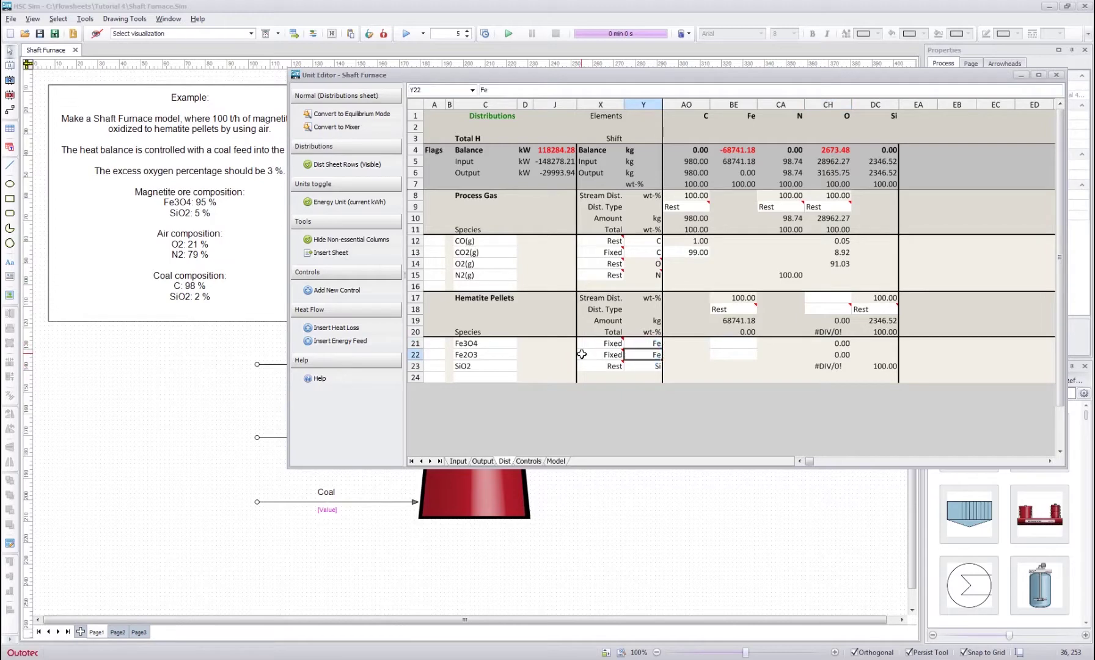
left_click(508, 354)
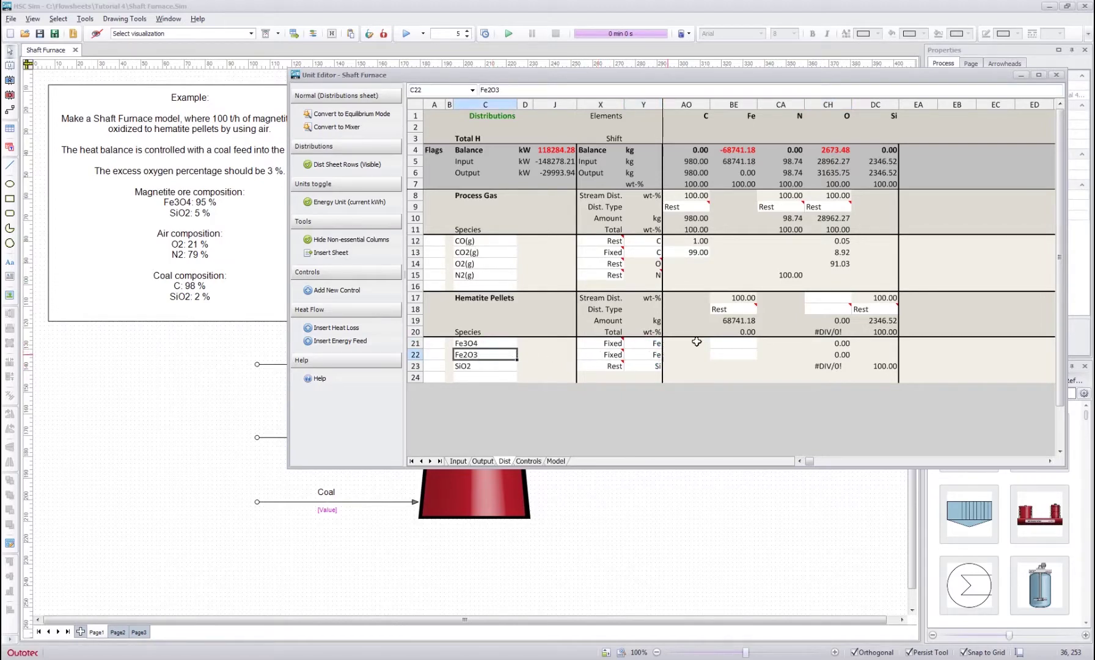
left_click(730, 355)
type("99")
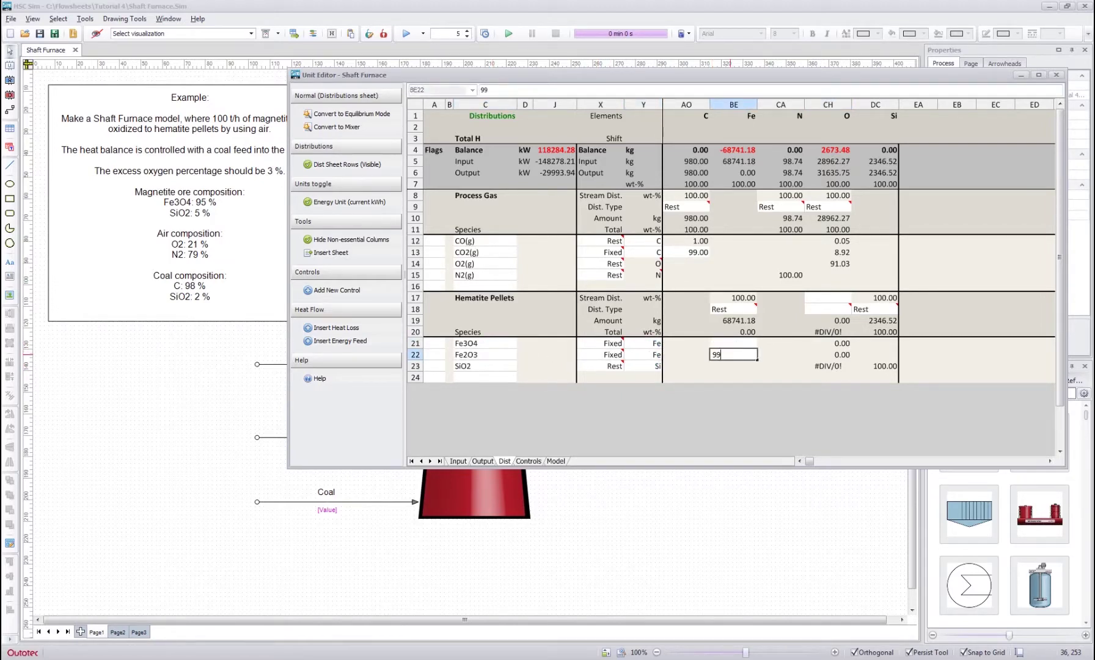
key("Return")
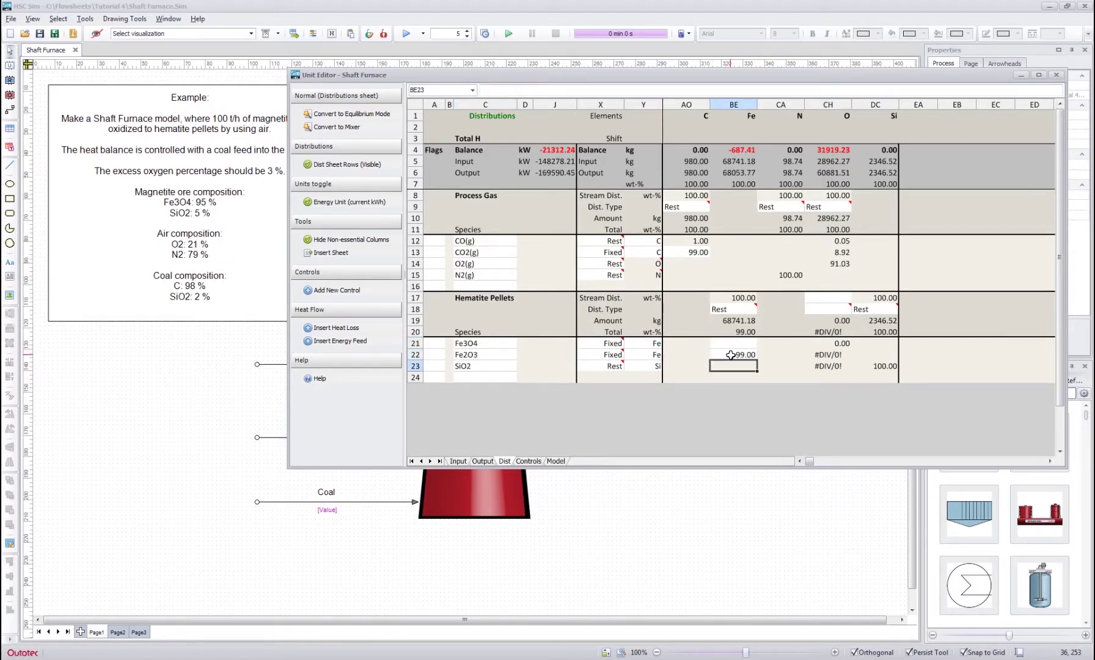
left_click(647, 356)
left_click(730, 296)
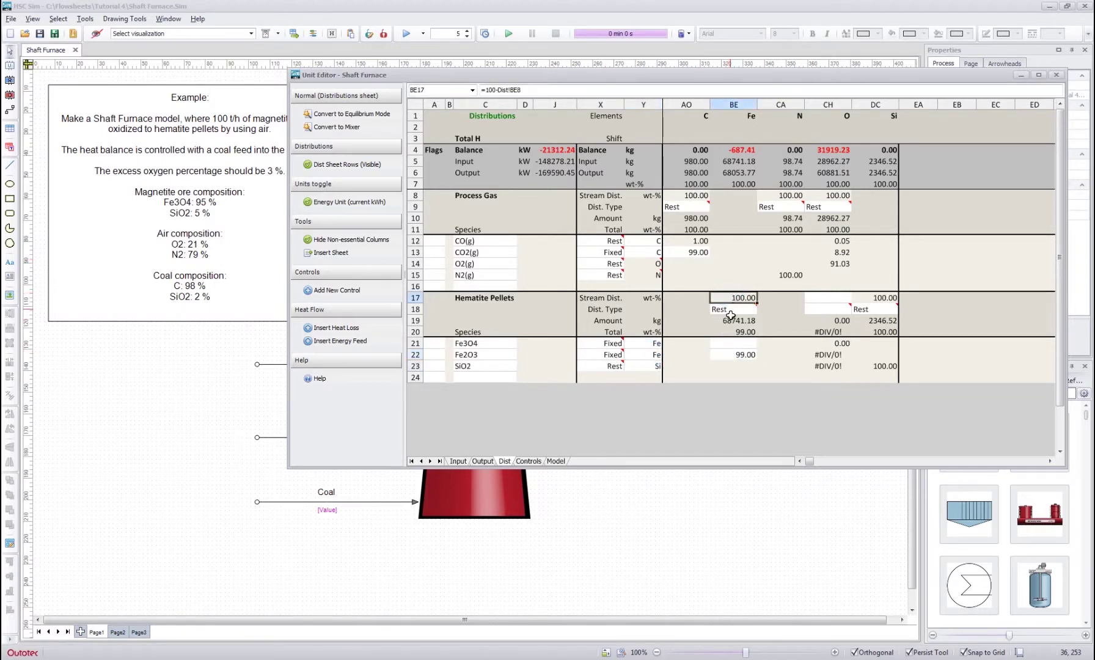
left_click(735, 353)
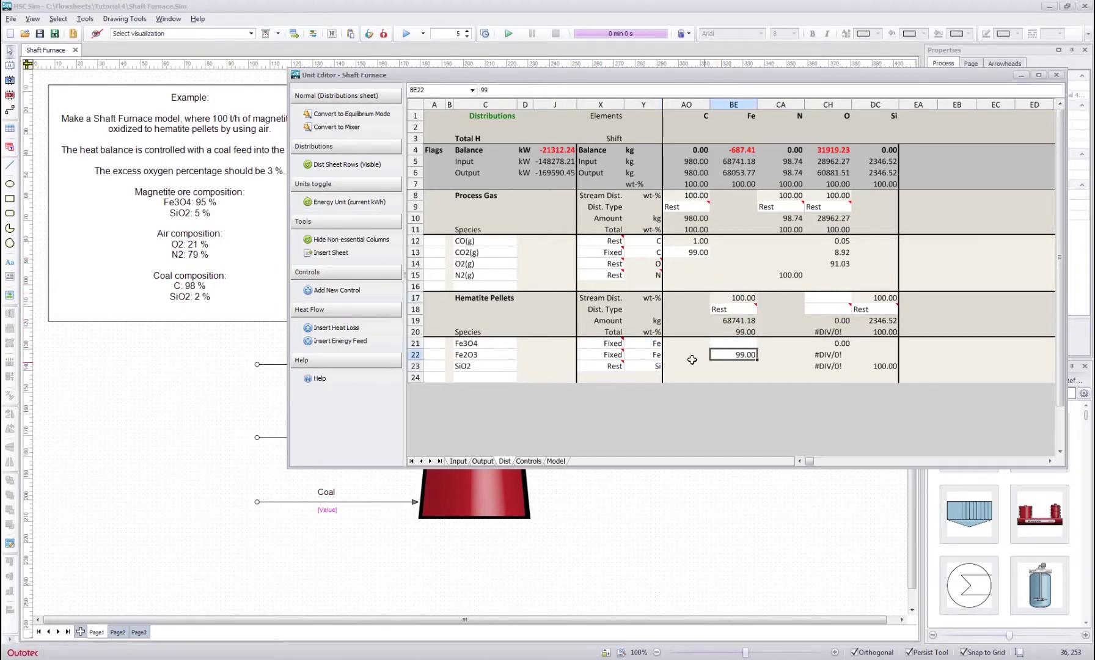
Set the distribution type of Fe3O4 in the Hematite Pellets to Rest and check its Fe share formula
left_click(608, 344)
type("r")
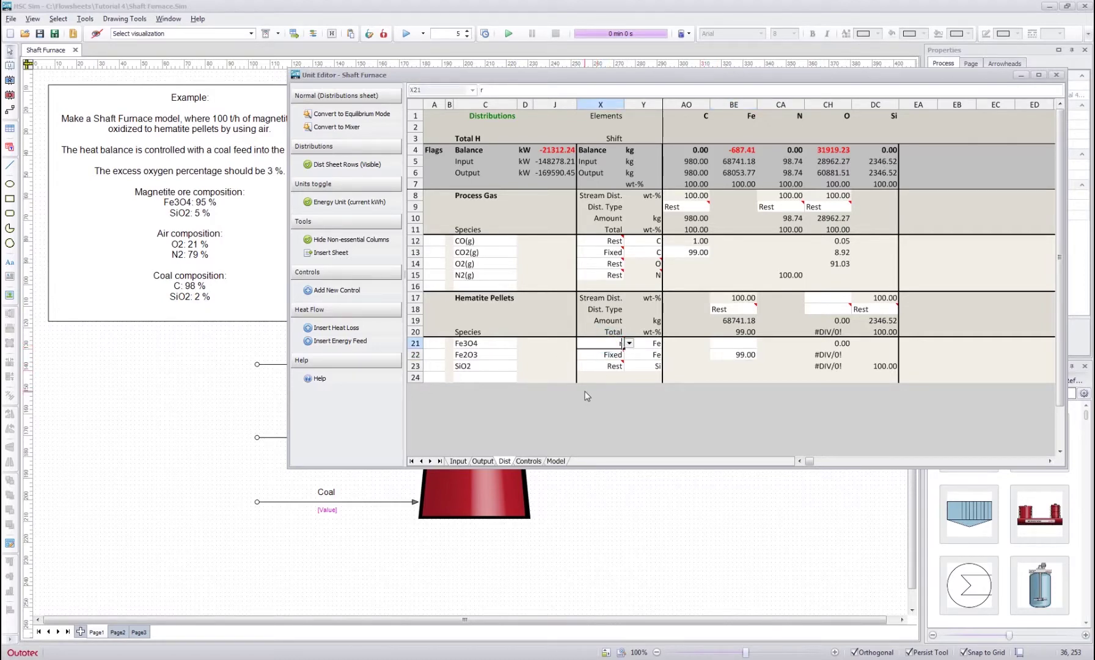
key("Return")
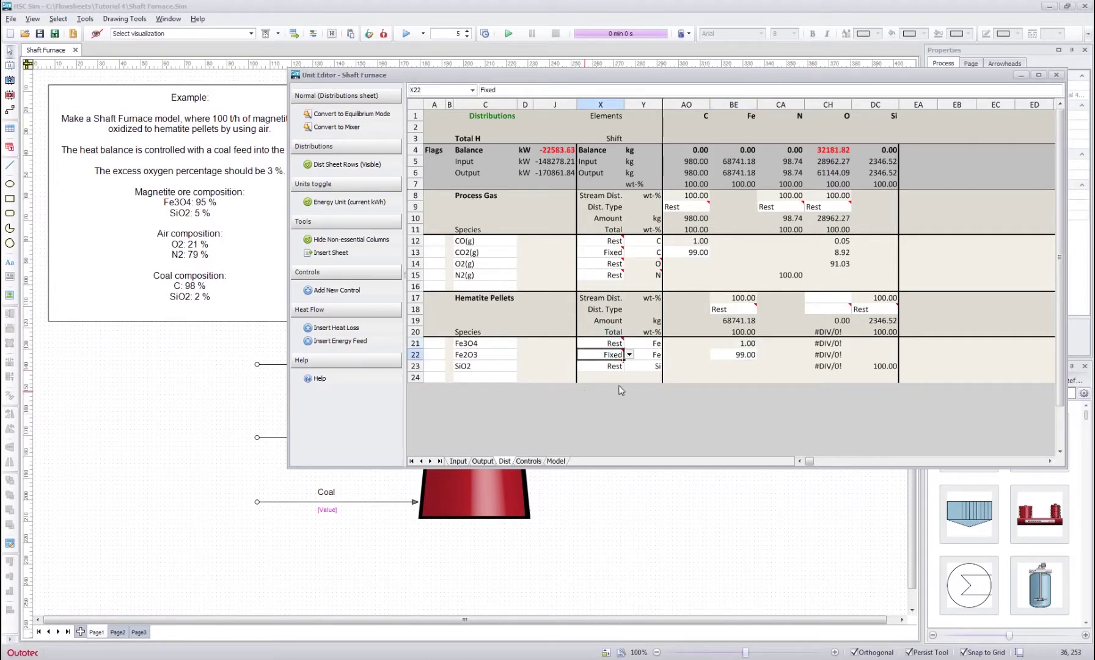
left_click(730, 339)
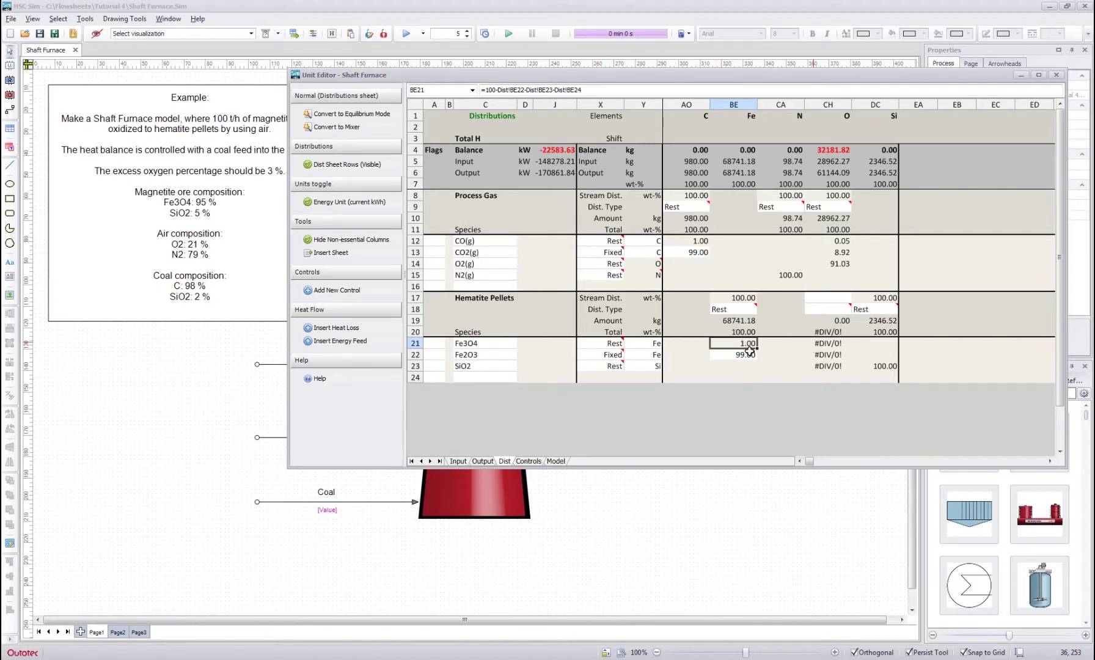
Examine the O shares of the Hematite Pellets species against the empty O stream distribution and the defined Fe shares
left_click_drag(824, 343, 825, 365)
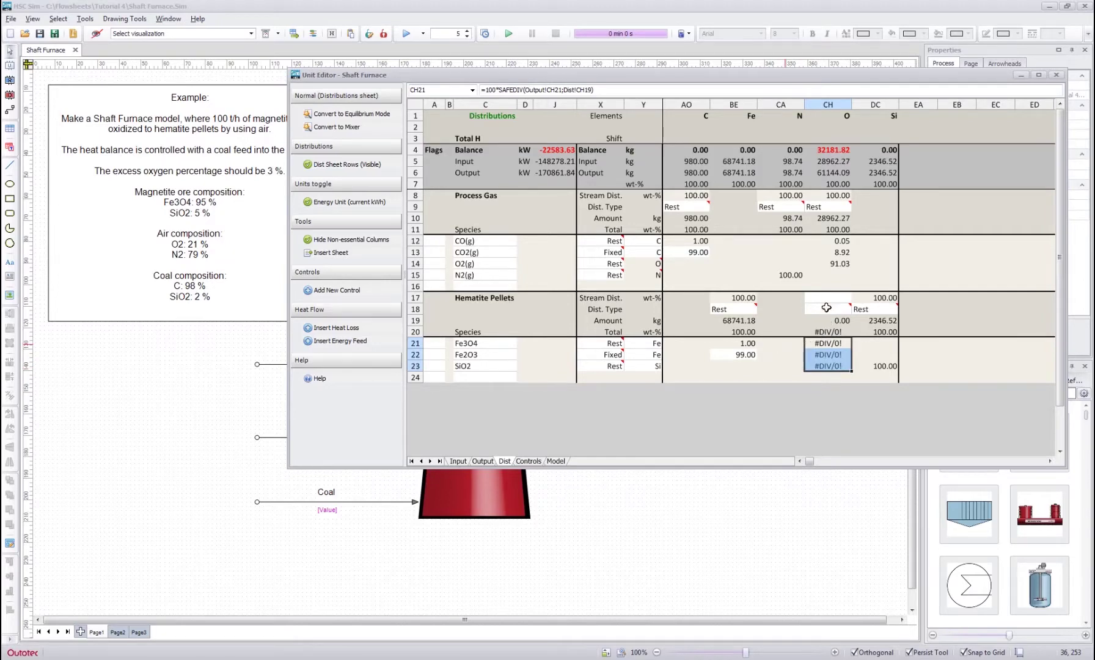
left_click_drag(826, 299, 826, 311)
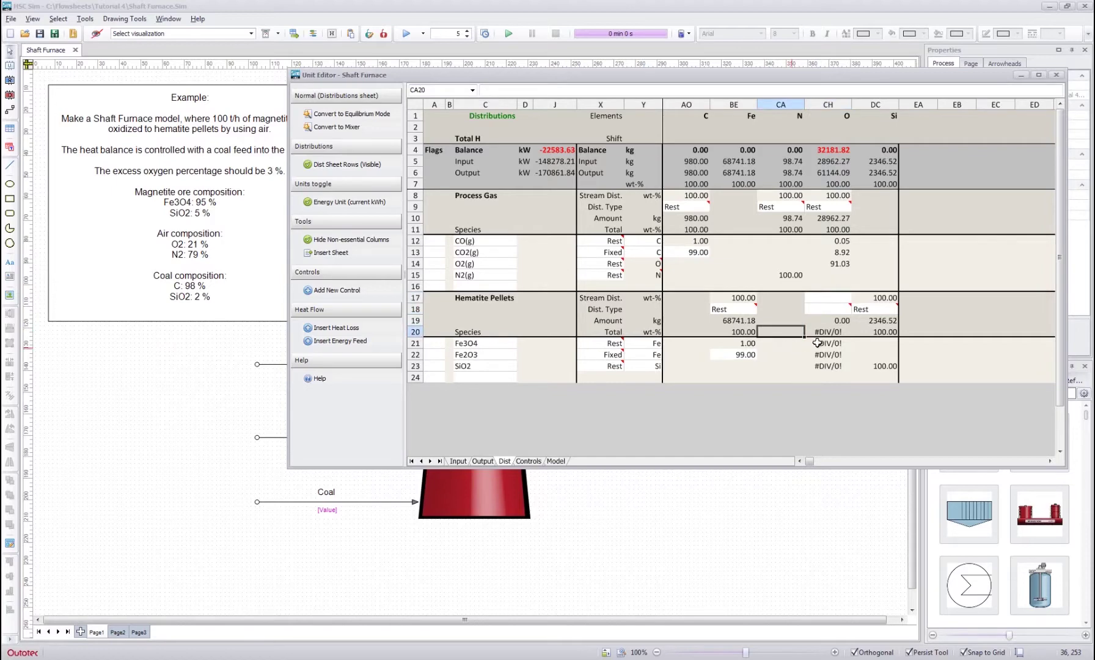
left_click_drag(819, 344, 822, 364)
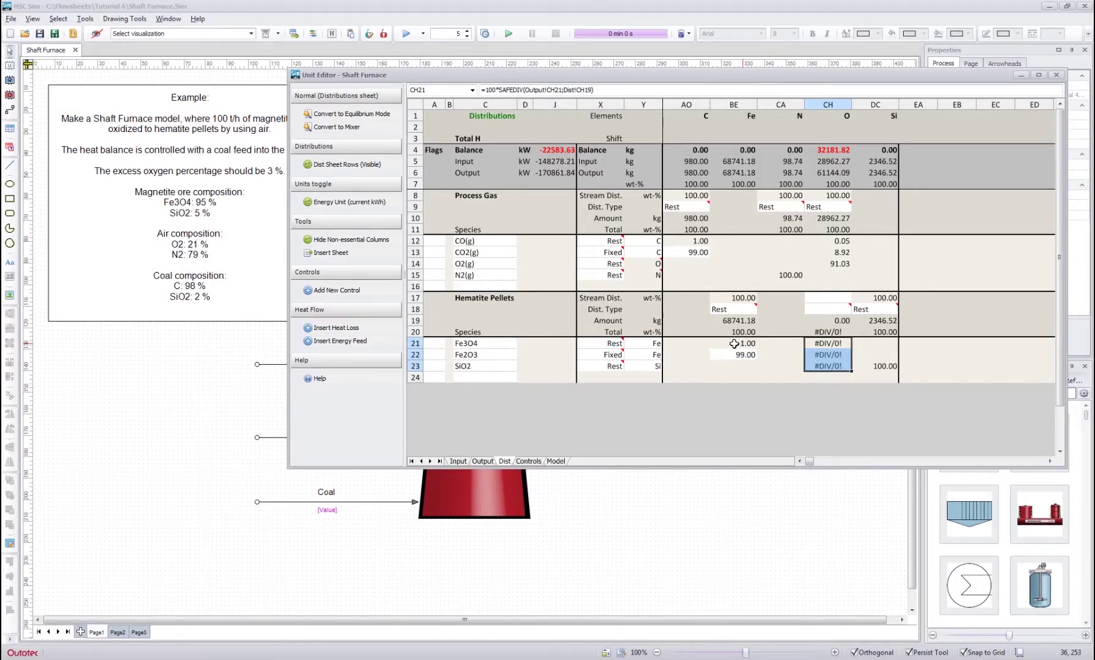
left_click_drag(734, 343, 737, 355)
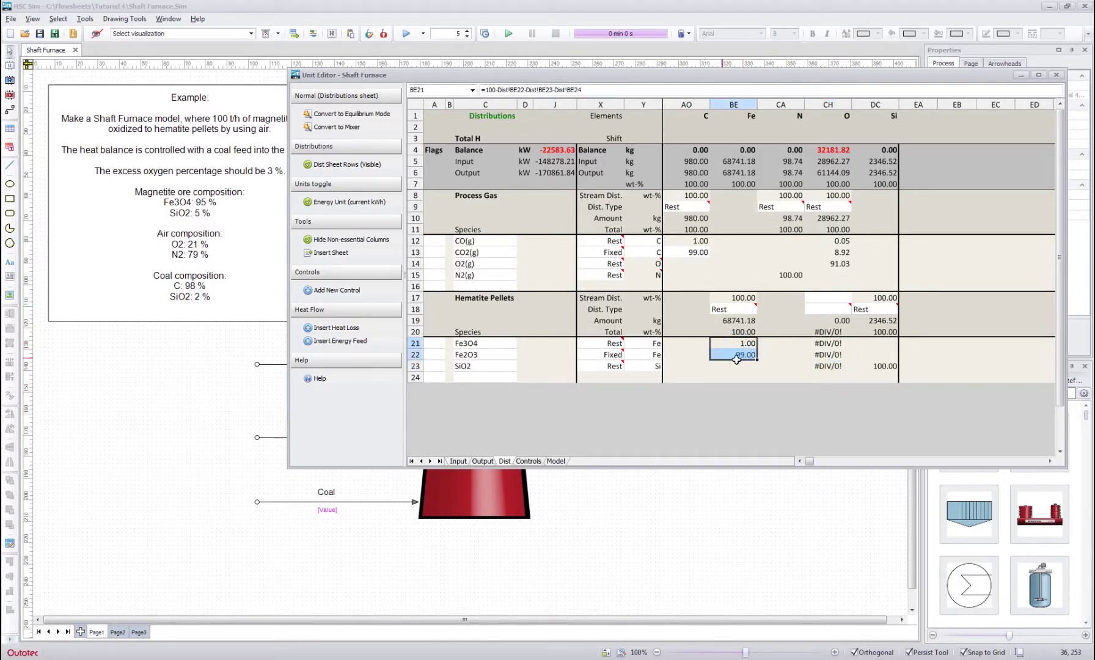
Set the O stream distribution type of the Hematite Pellets to Float
left_click(876, 365)
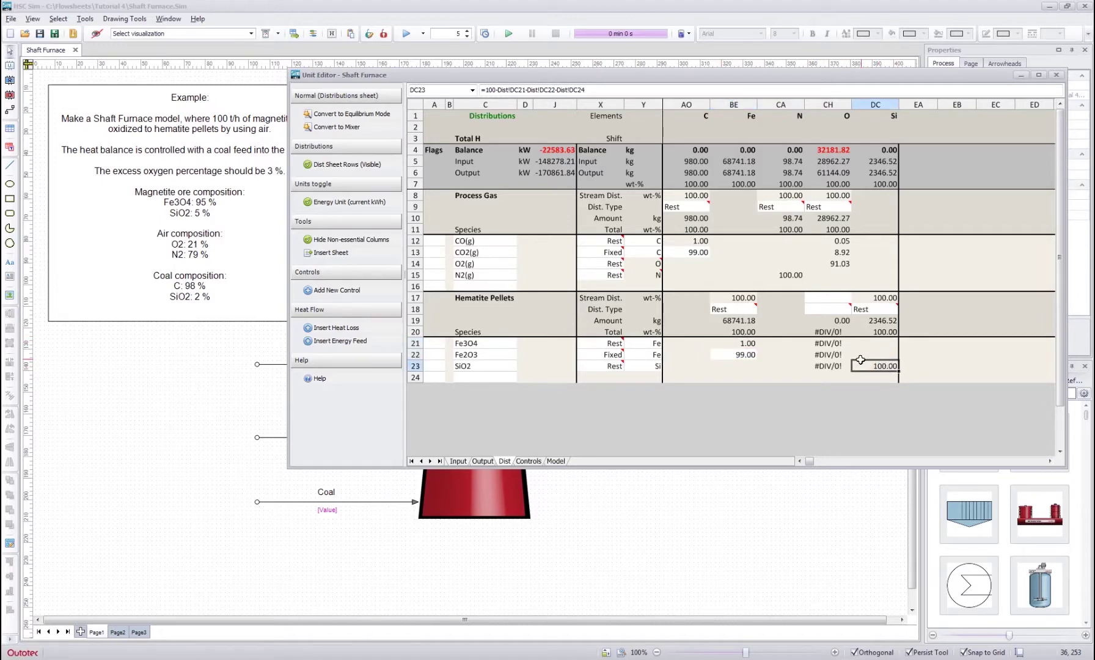
left_click(824, 311)
left_click(857, 309)
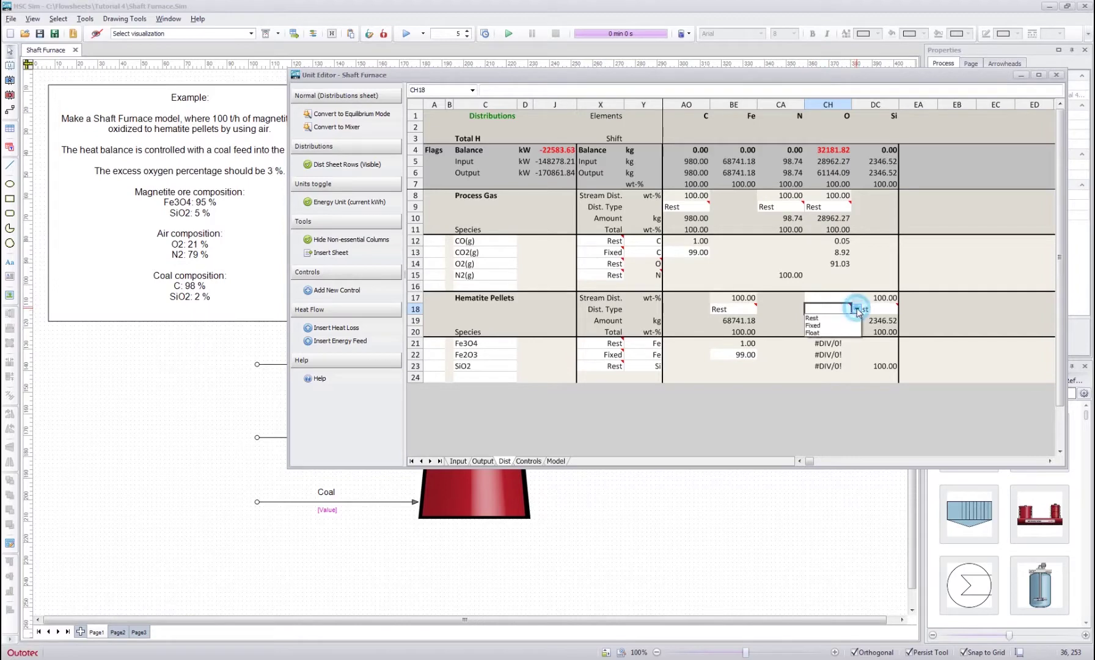
left_click(822, 334)
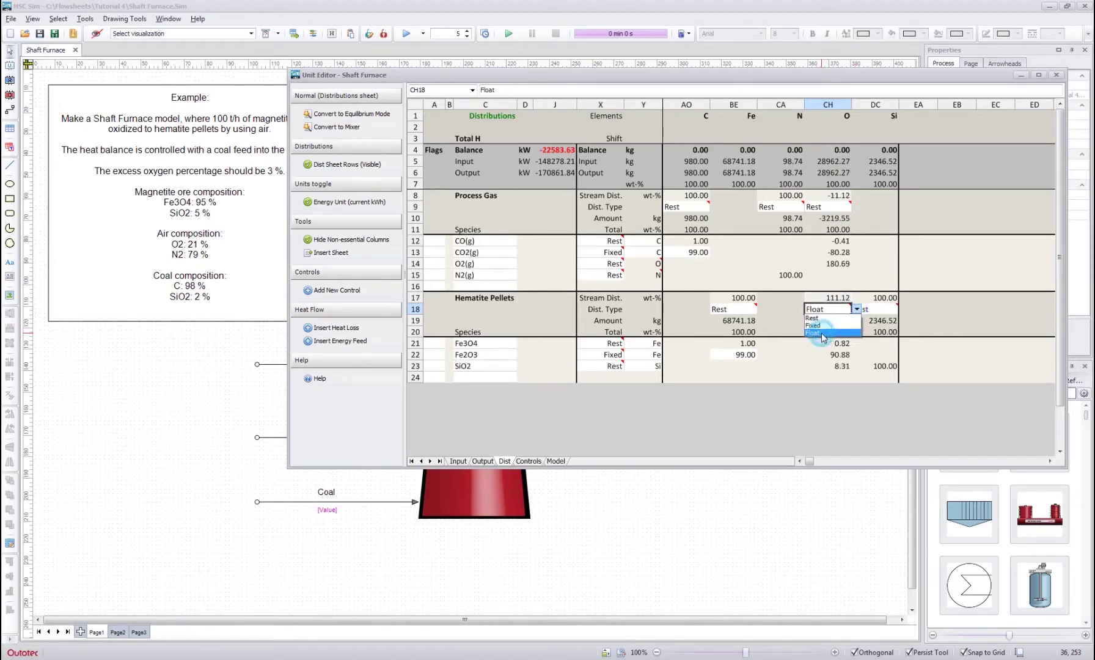
left_click(784, 324)
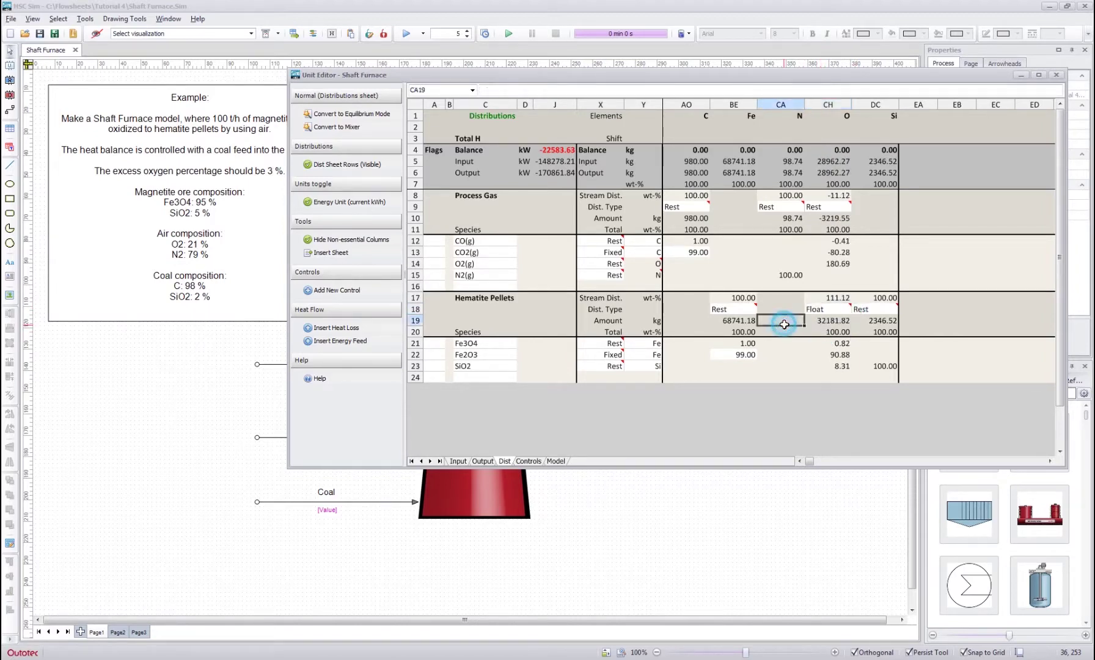
Check the O amount, species shares and stream distribution formula of the Hematite Pellets
left_click(831, 322)
left_click(831, 343)
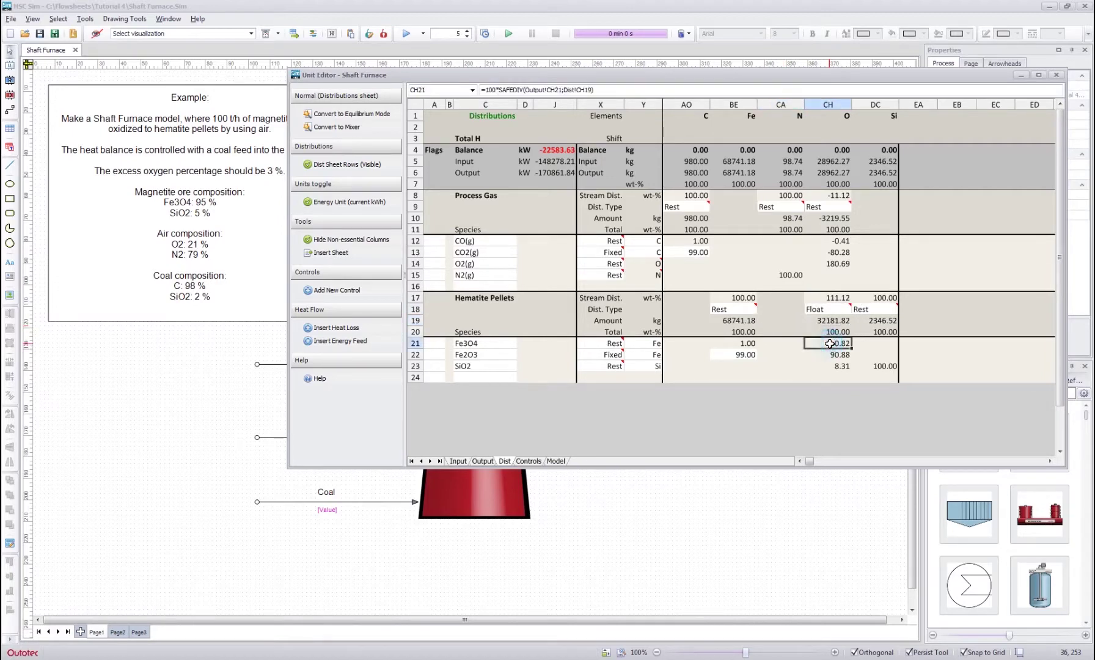
left_click(829, 295)
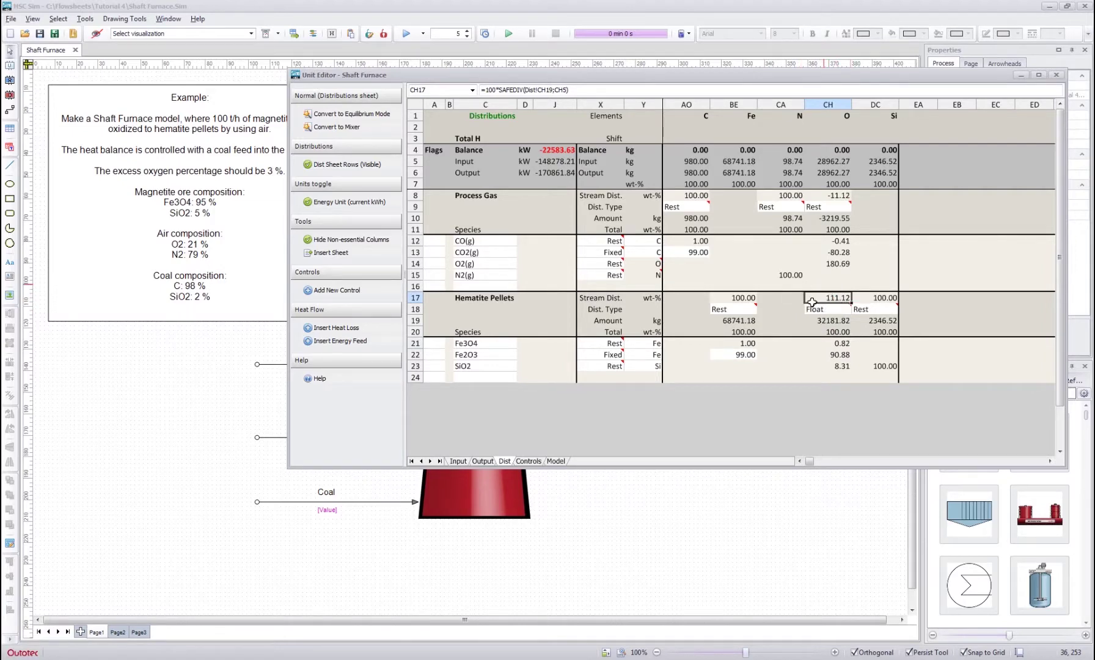
left_click_drag(835, 343, 829, 365)
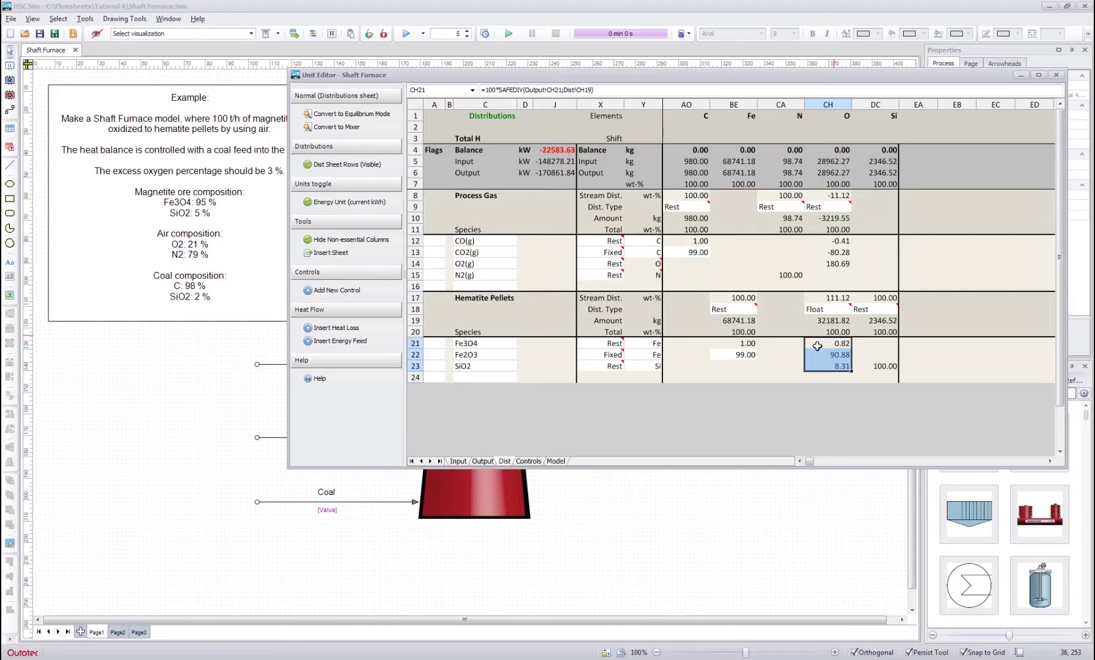
left_click(831, 298)
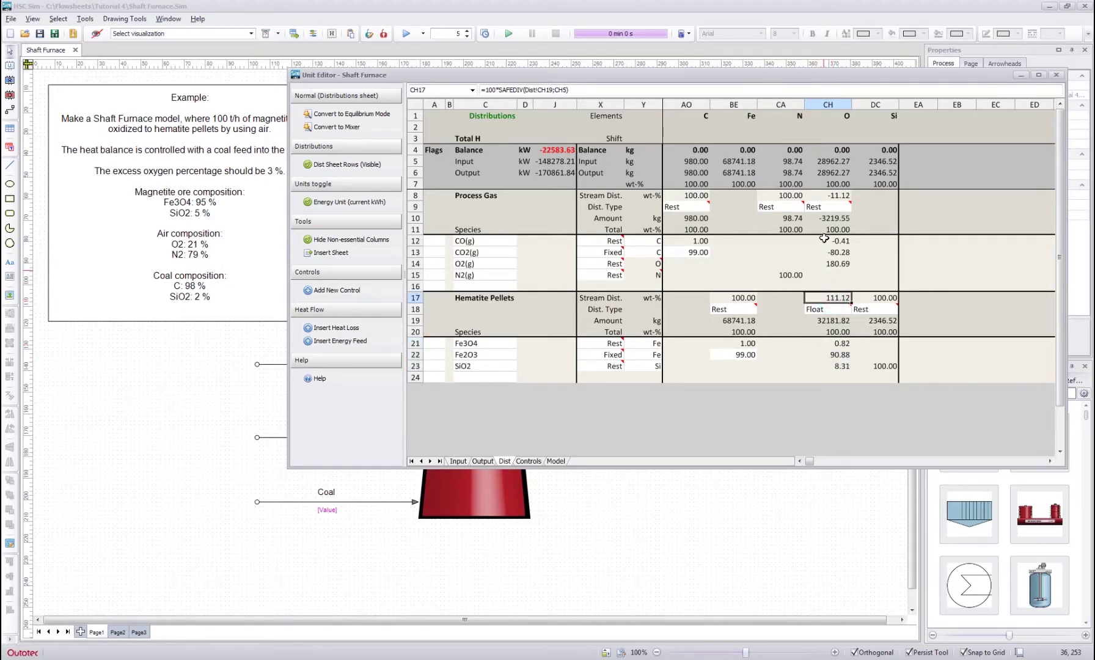
Compare the O stream distributions of Process Gas and Hematite Pellets, and check the O shares of the gas species
left_click(829, 197)
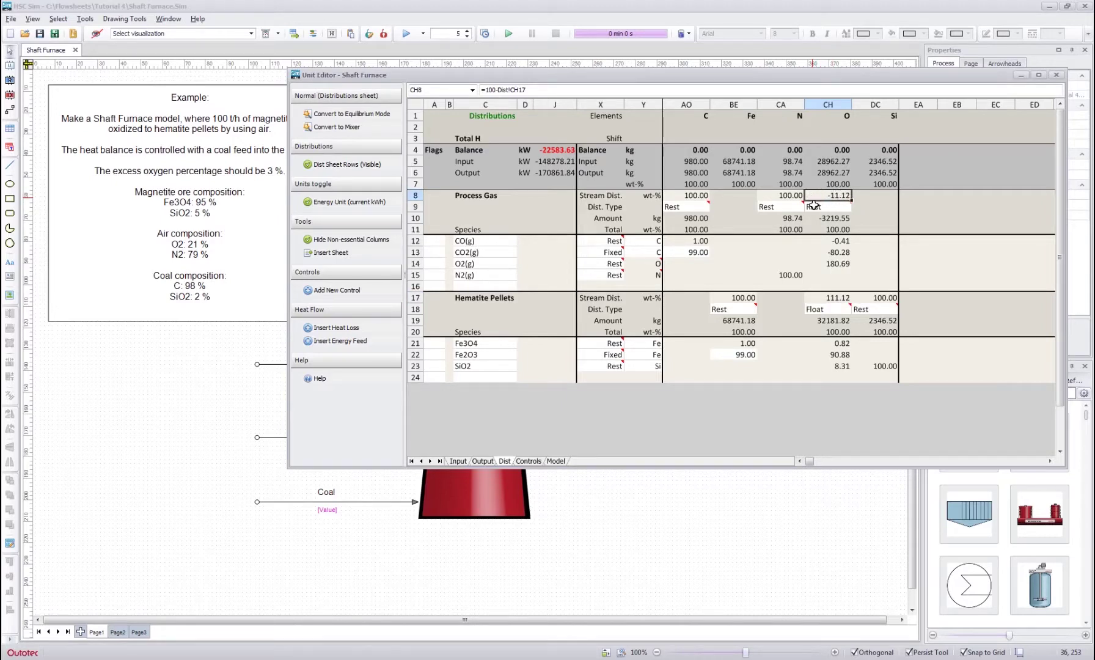
left_click(830, 296)
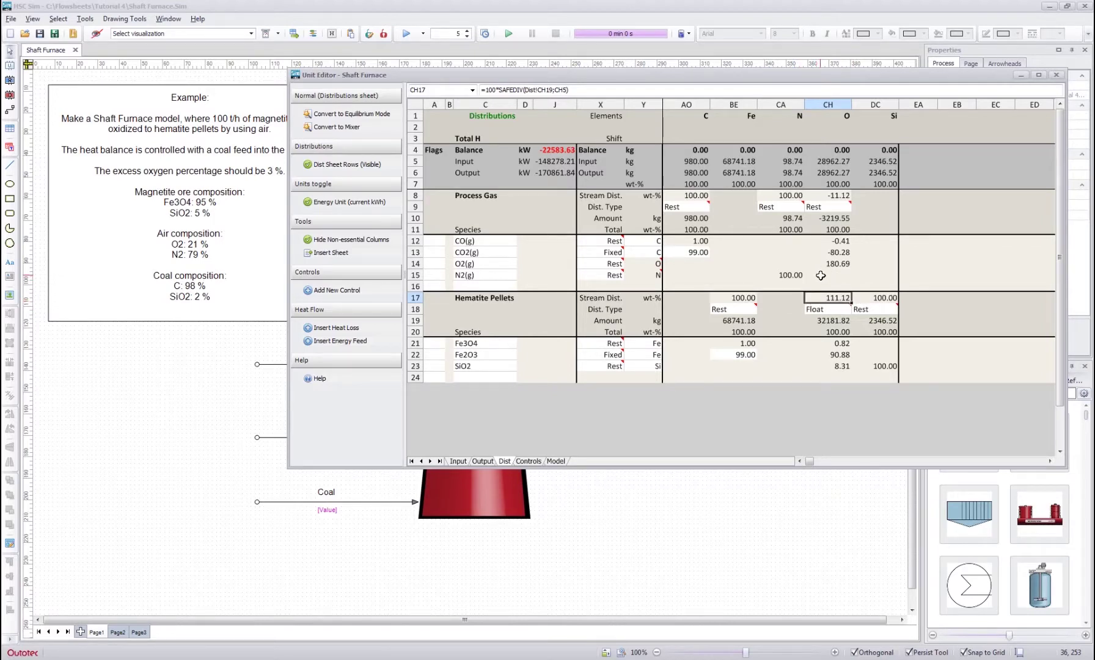
left_click(821, 276)
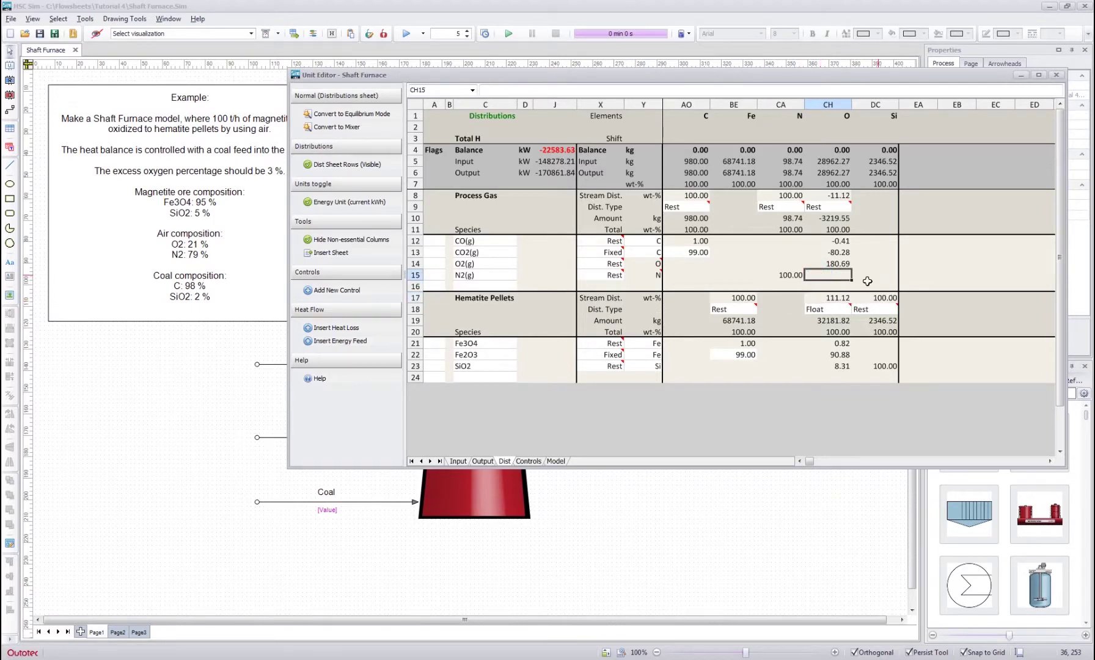
left_click(866, 252)
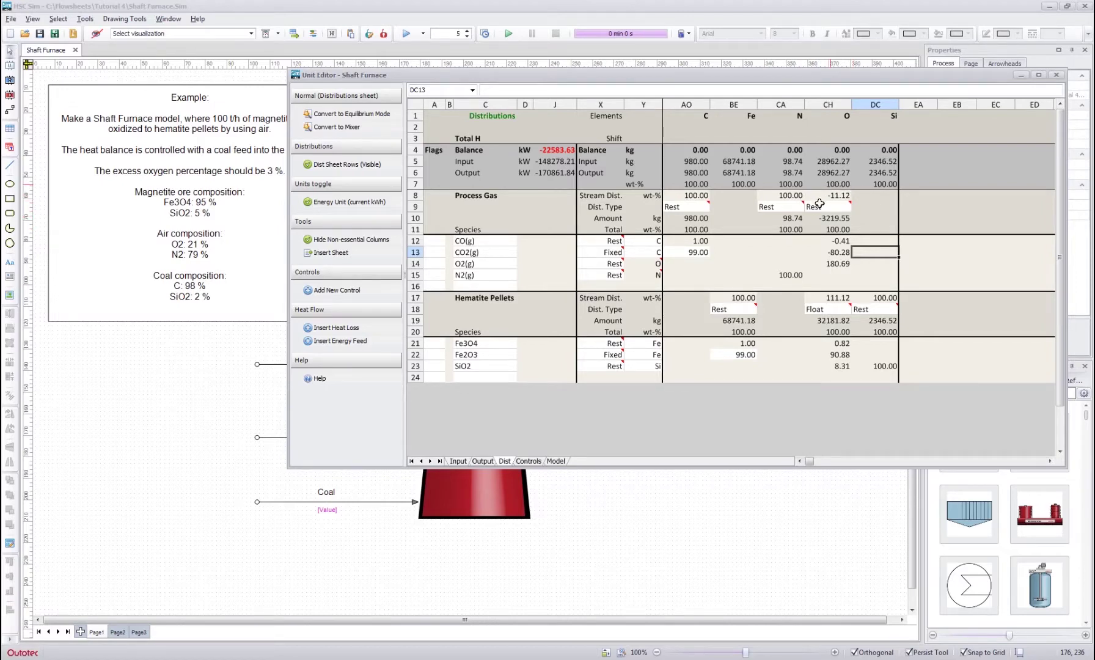
left_click_drag(828, 242, 831, 264)
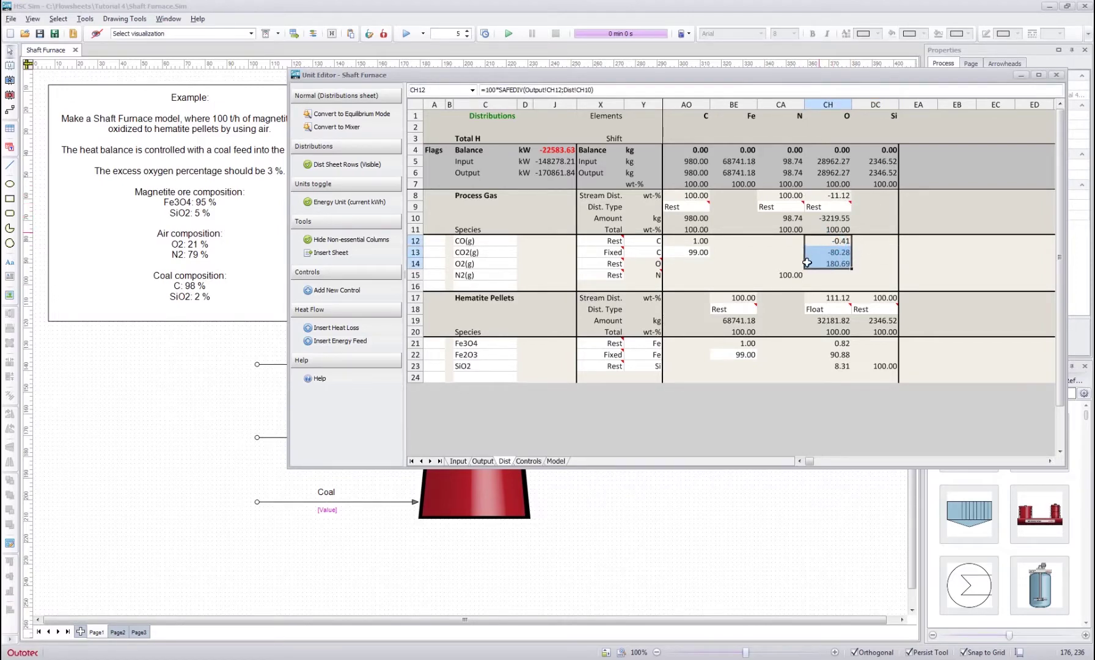
left_click(746, 245)
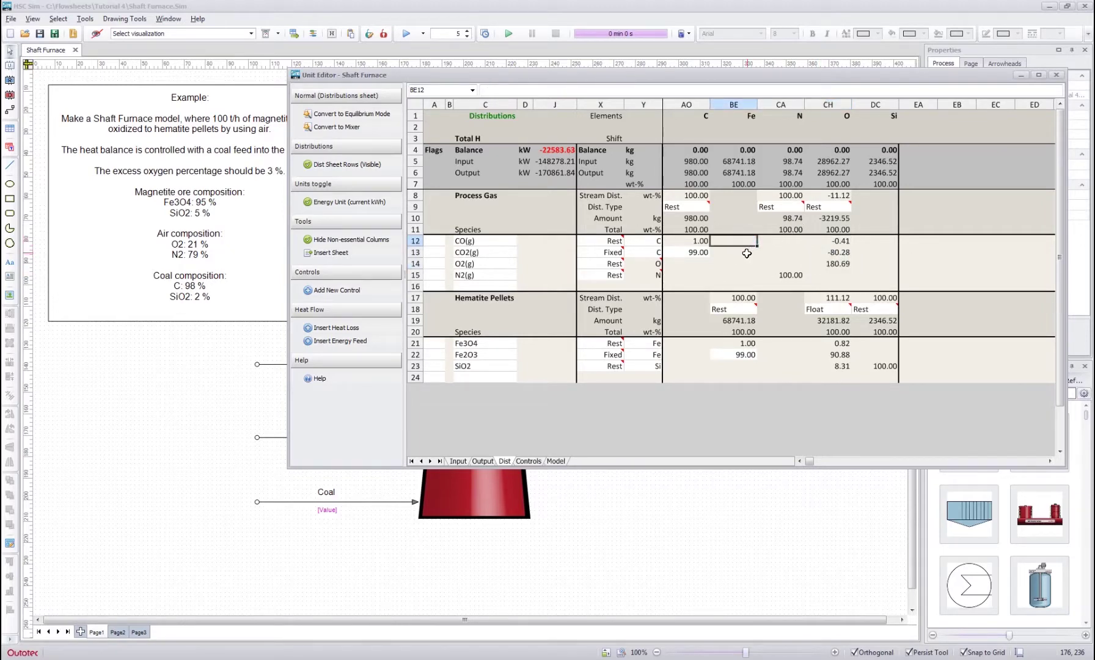
left_click(747, 253)
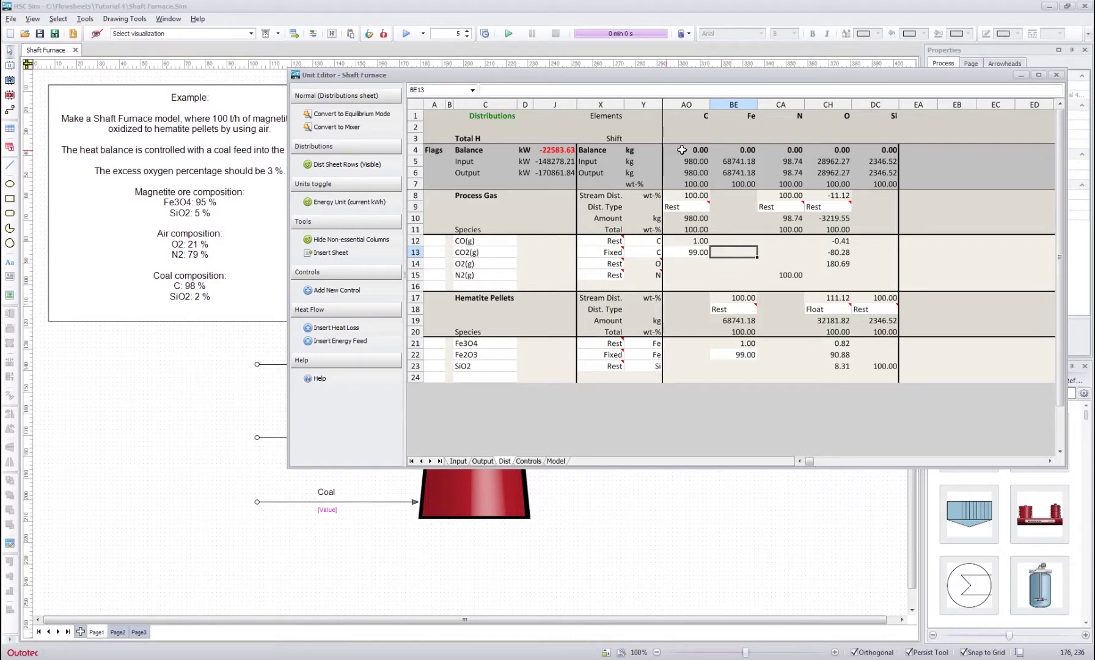
Examine the element balances across all elements and the O distribution of the Process Gas for infeasible values
left_click_drag(682, 150, 903, 150)
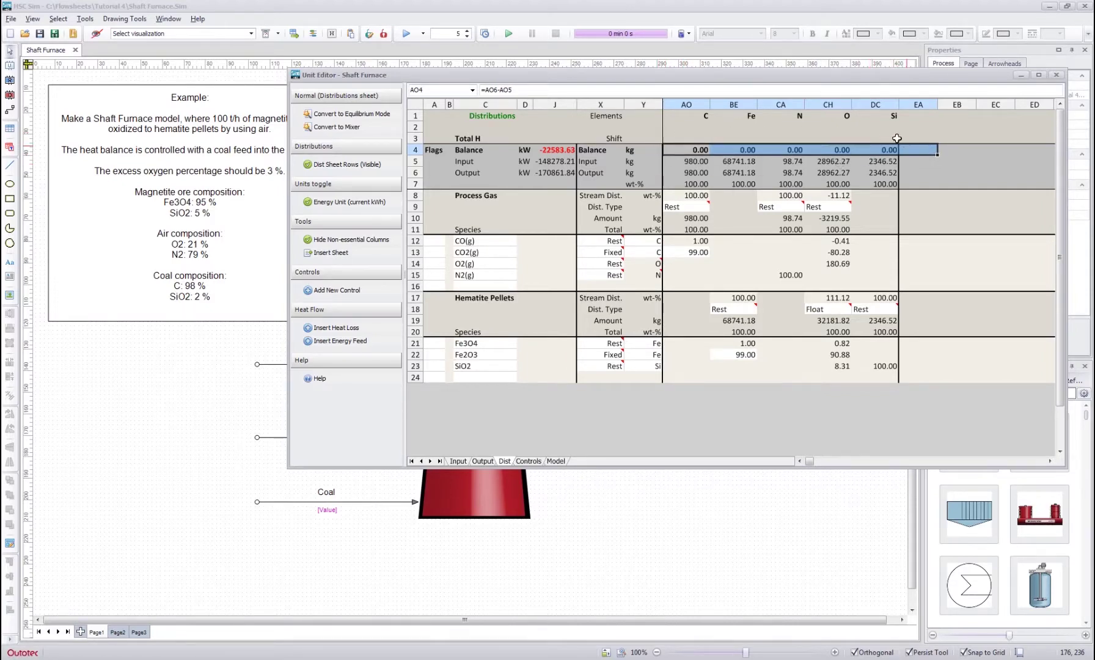
left_click(875, 229)
left_click(863, 254)
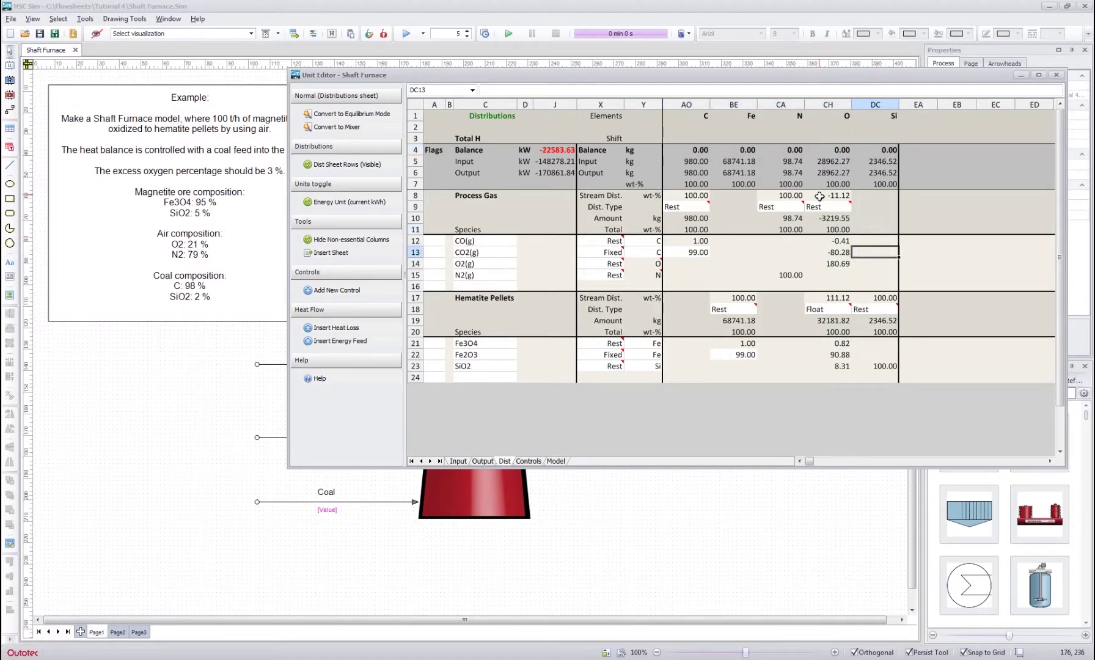
left_click_drag(820, 195, 825, 264)
left_click(771, 242)
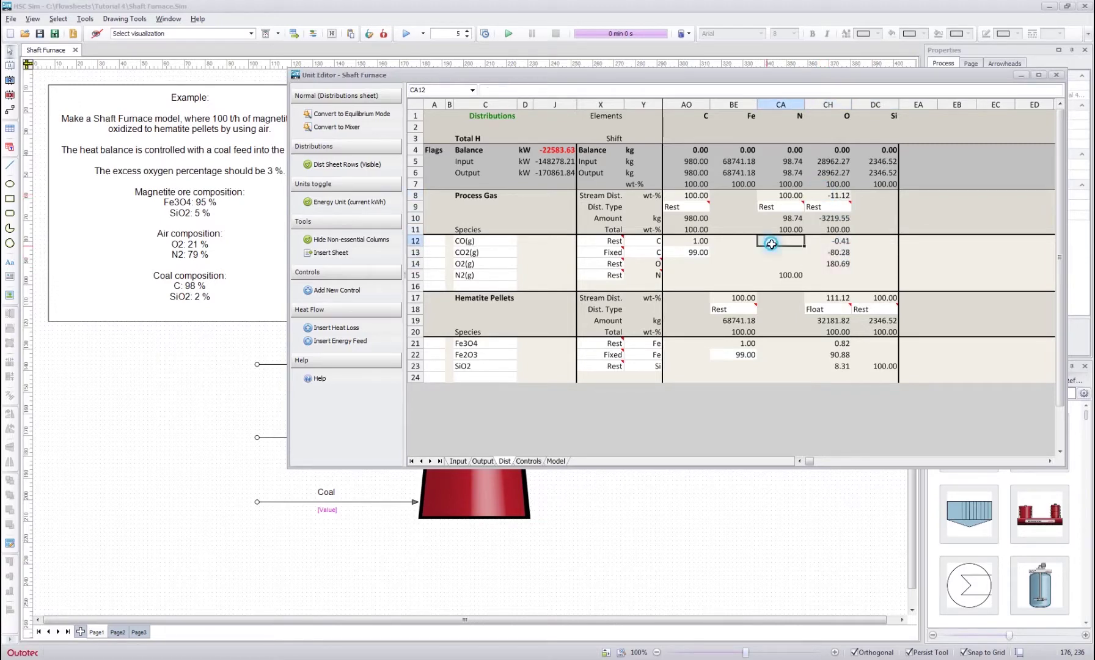
left_click_drag(834, 192, 832, 270)
left_click(784, 241)
left_click_drag(605, 147, 890, 379)
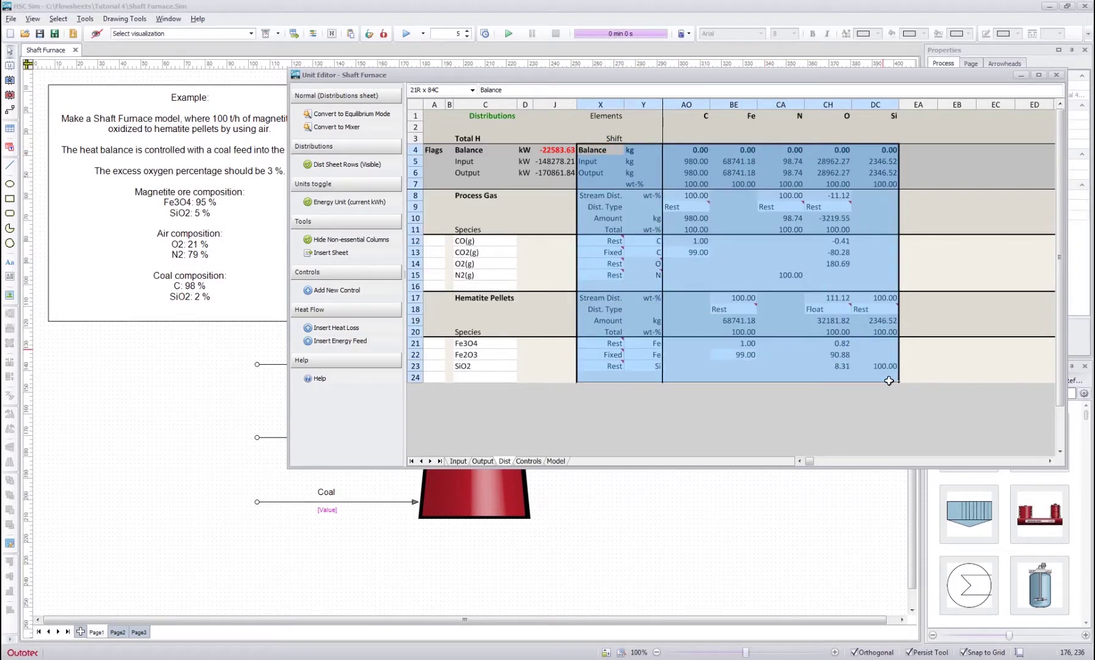
left_click(921, 263)
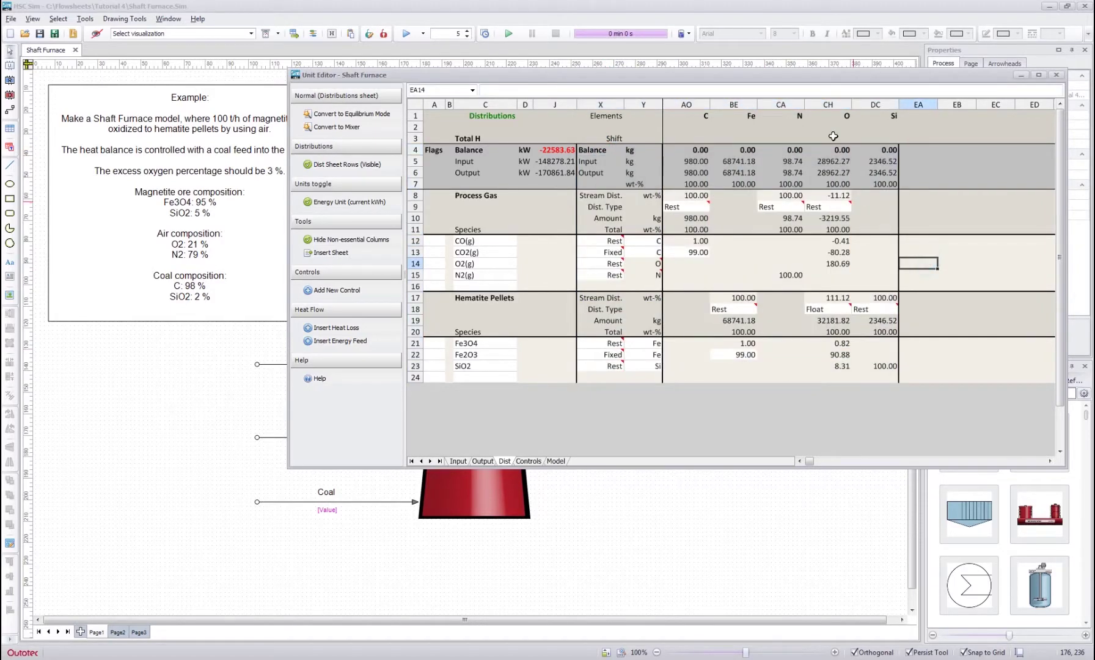
left_click_drag(833, 119, 829, 333)
left_click(795, 253)
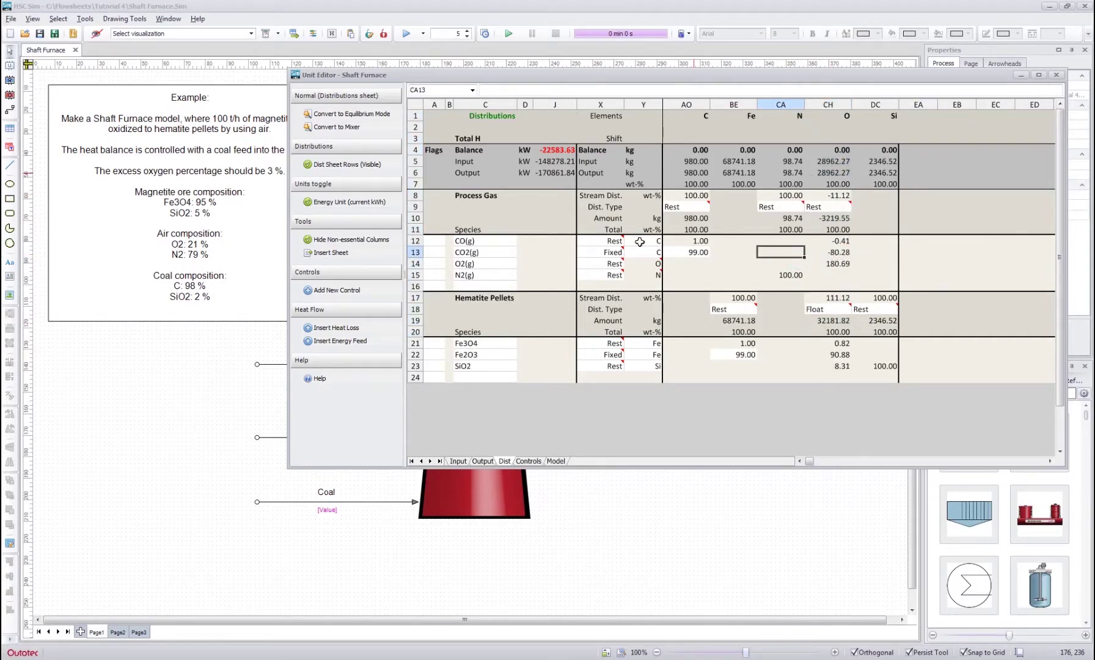
Set the Air input flow to 100000 Nm³/h and recheck the O distribution in the output streams
left_click(459, 461)
left_click(561, 275)
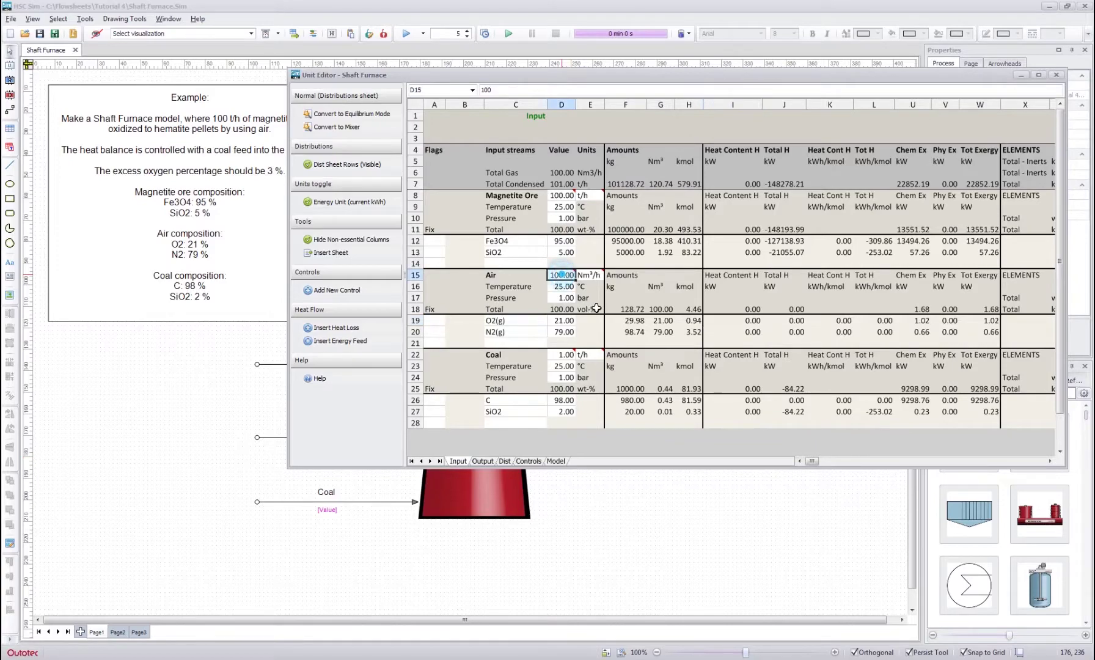
type("100")
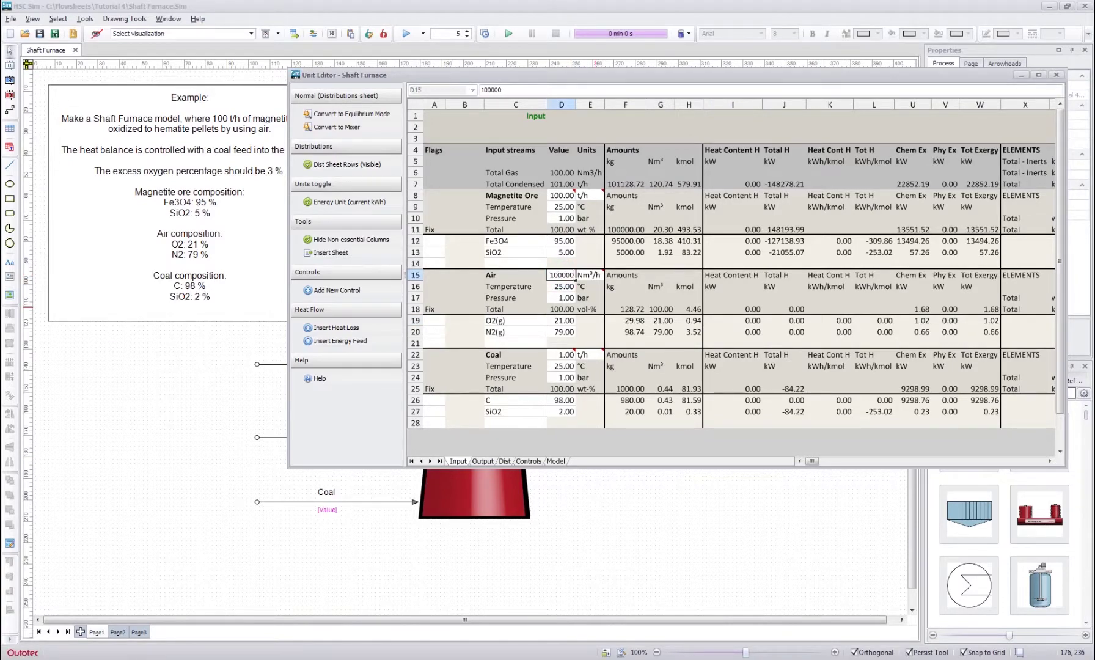
key("Return")
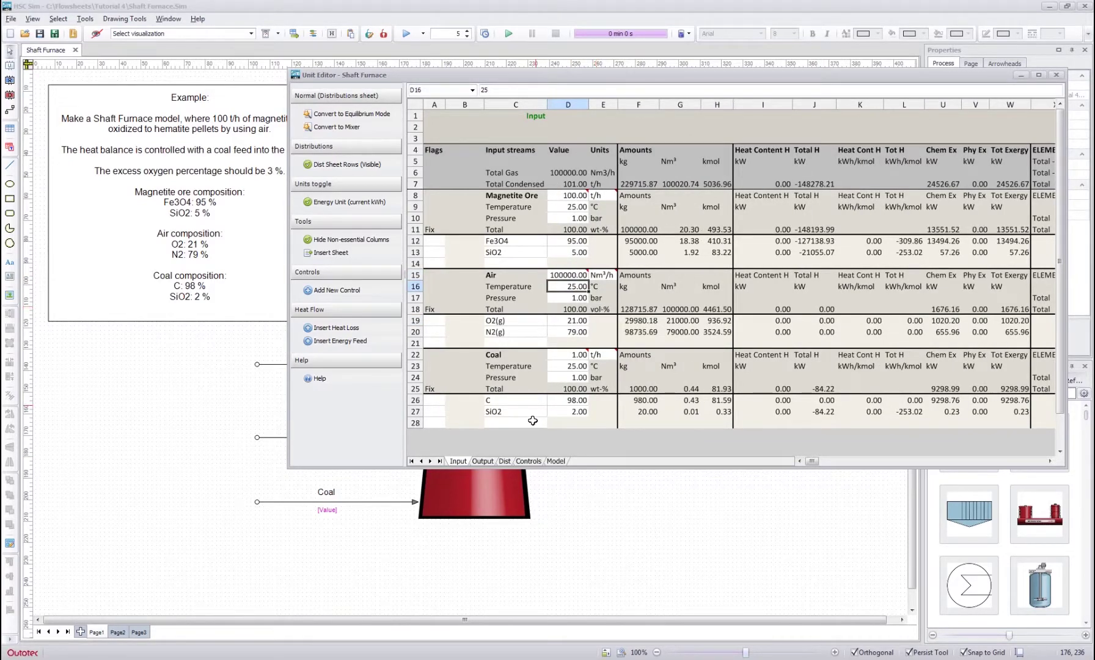
left_click(503, 462)
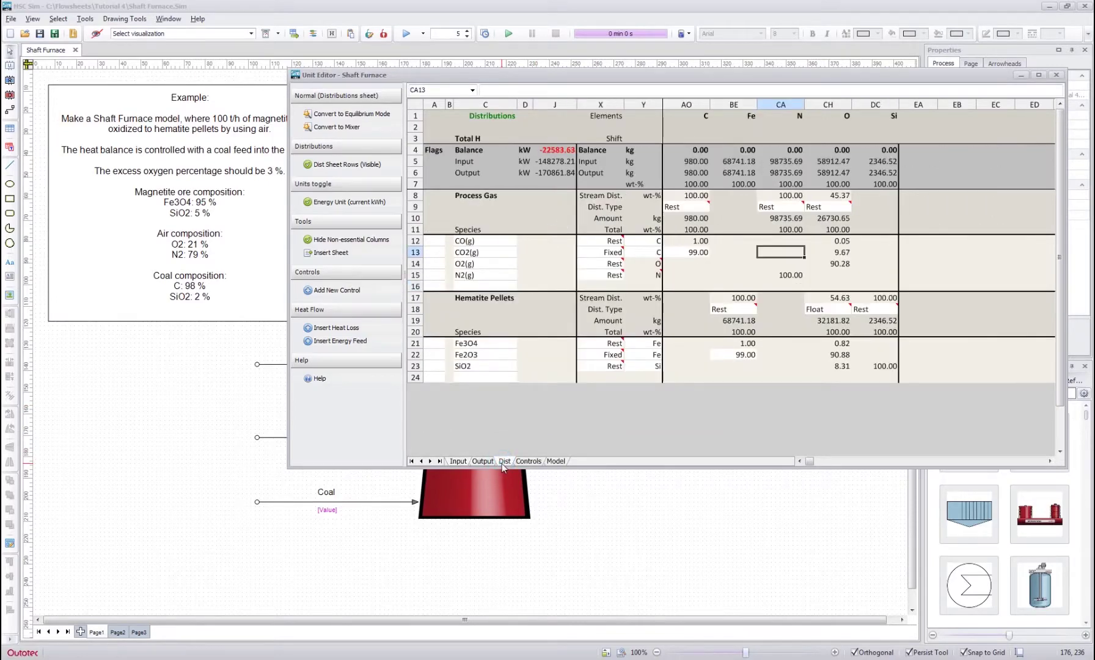
left_click(875, 241)
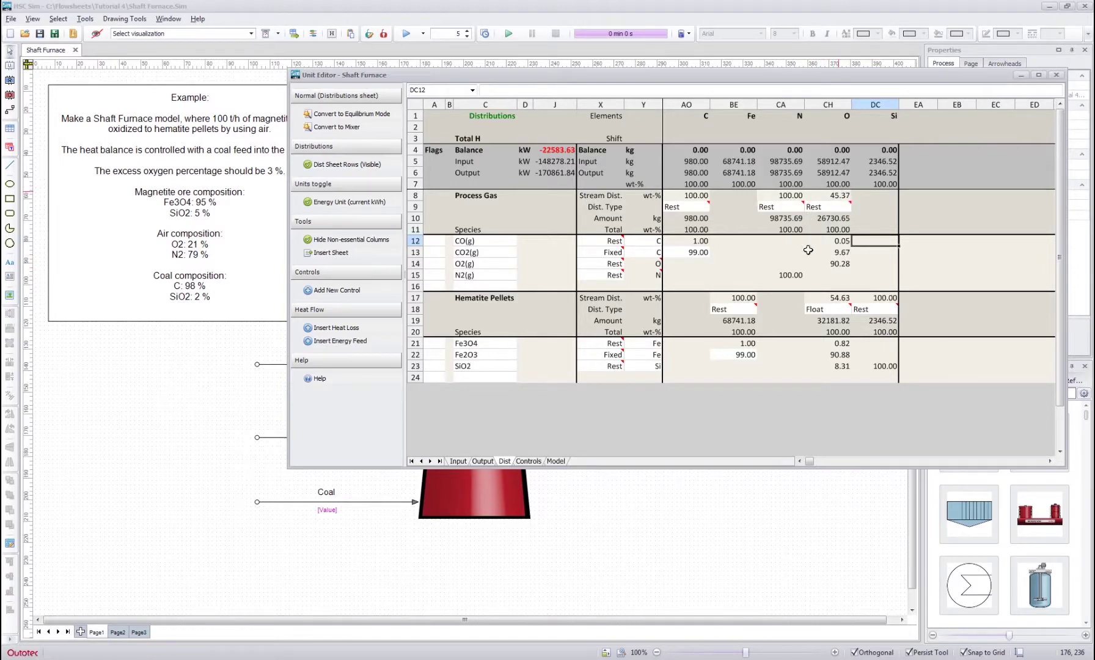
left_click(895, 214)
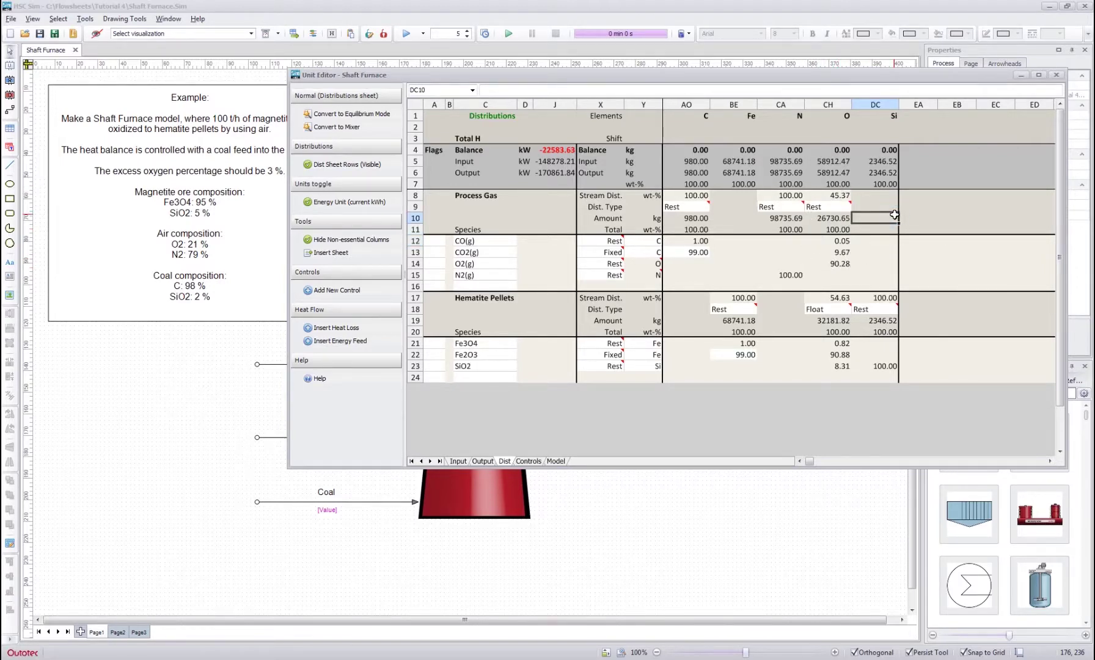
Check the Total H balance of the furnace and its formula on the distributions sheet
left_click_drag(379, 74, 403, 61)
left_click(568, 259)
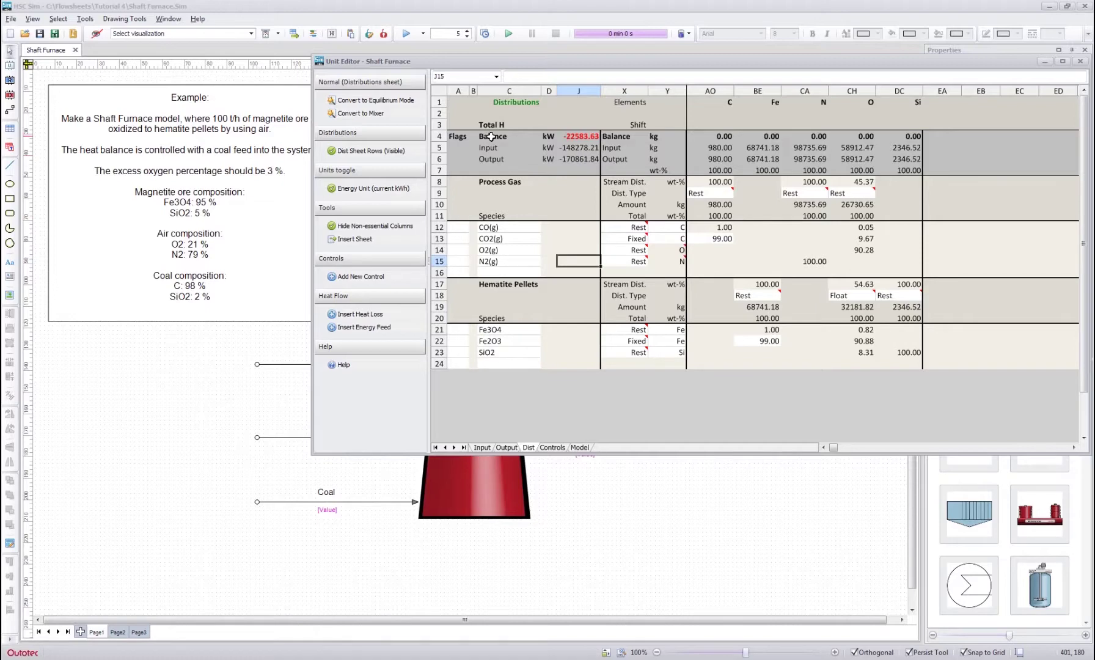
left_click_drag(490, 137, 581, 137)
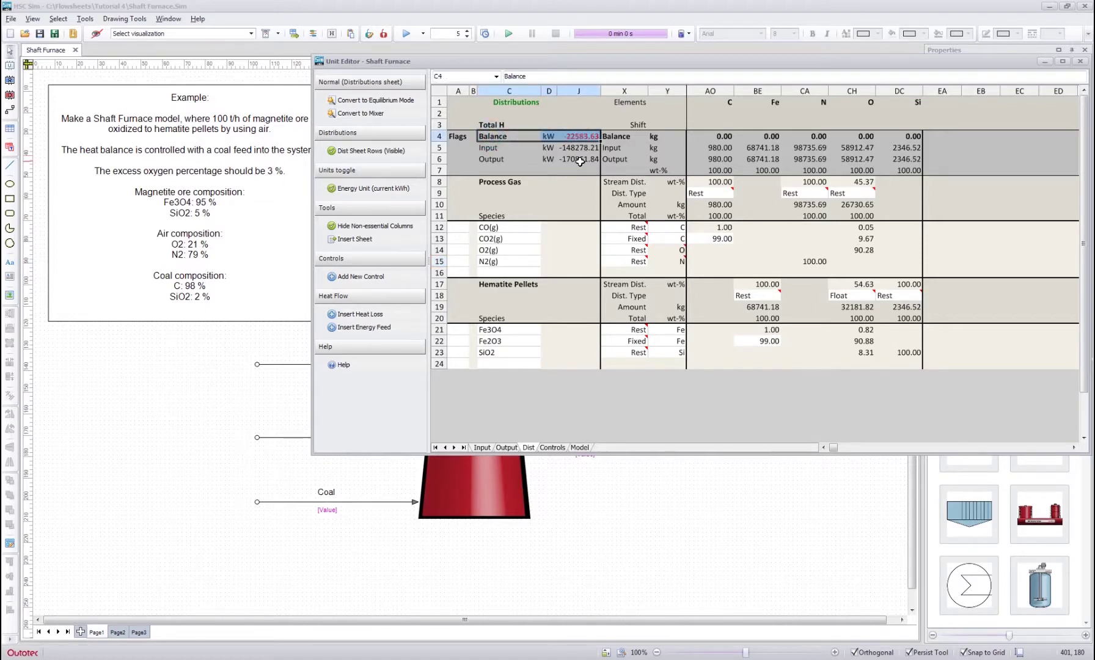
left_click(571, 137)
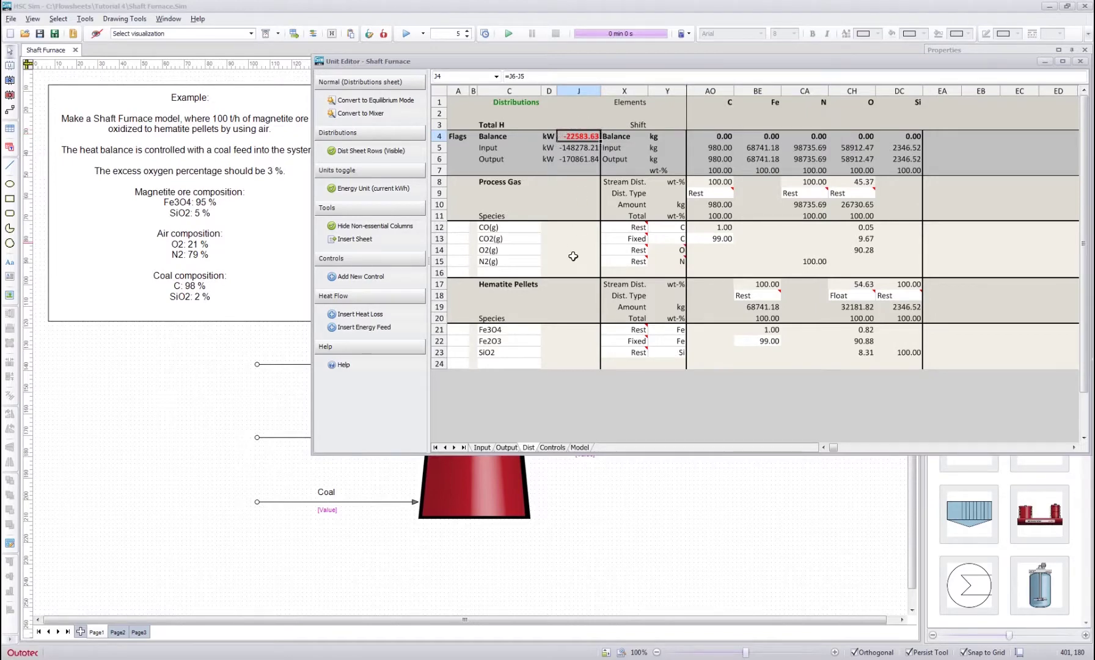
left_click(578, 215)
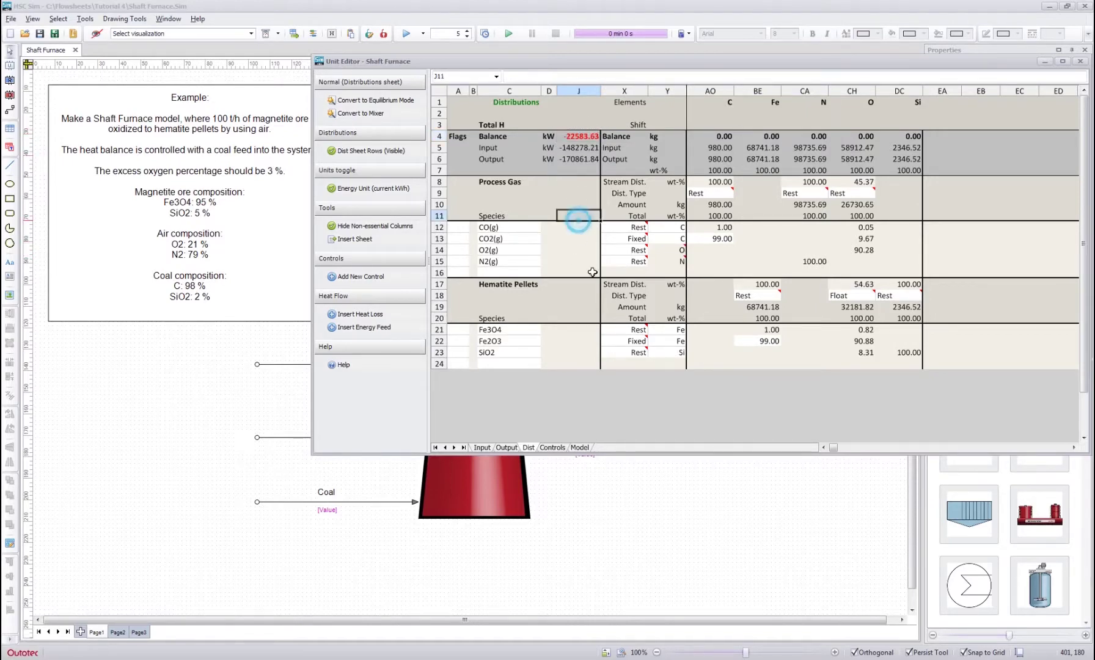
Review the calculated species compositions of the Process Gas and Hematite Pellets output streams
left_click(507, 448)
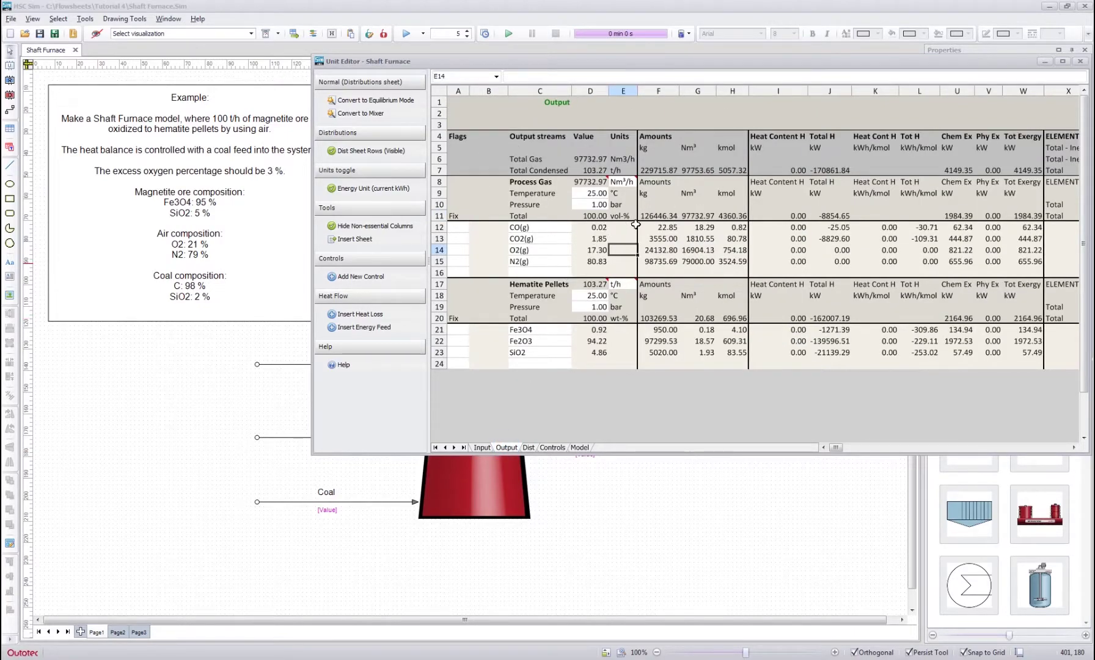
left_click_drag(587, 227, 585, 263)
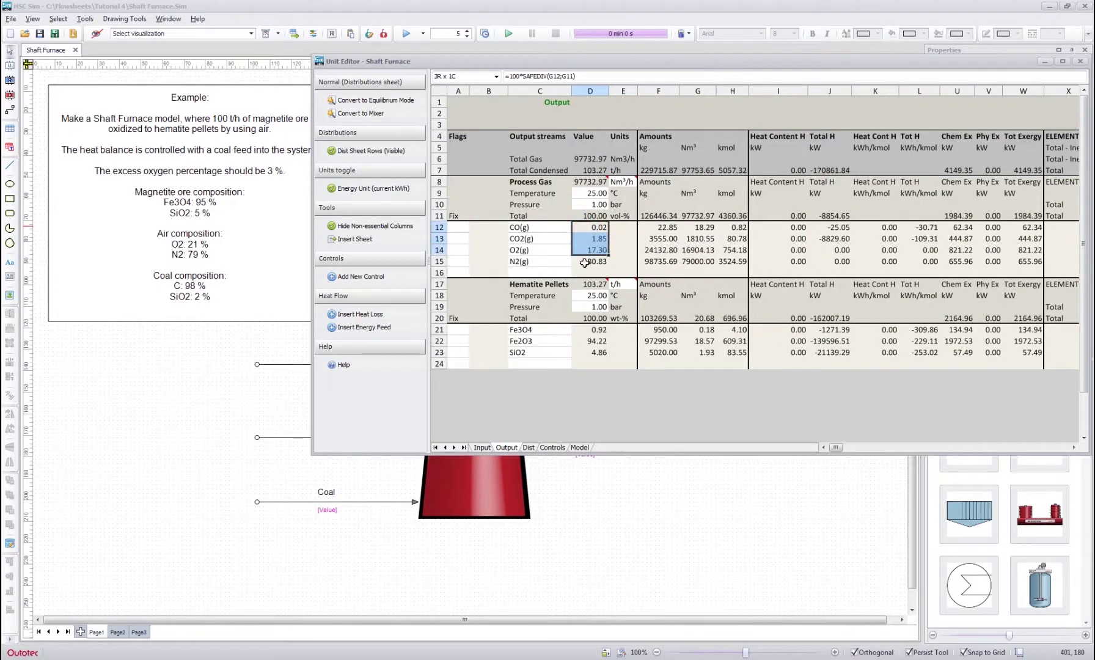
left_click_drag(587, 330, 593, 359)
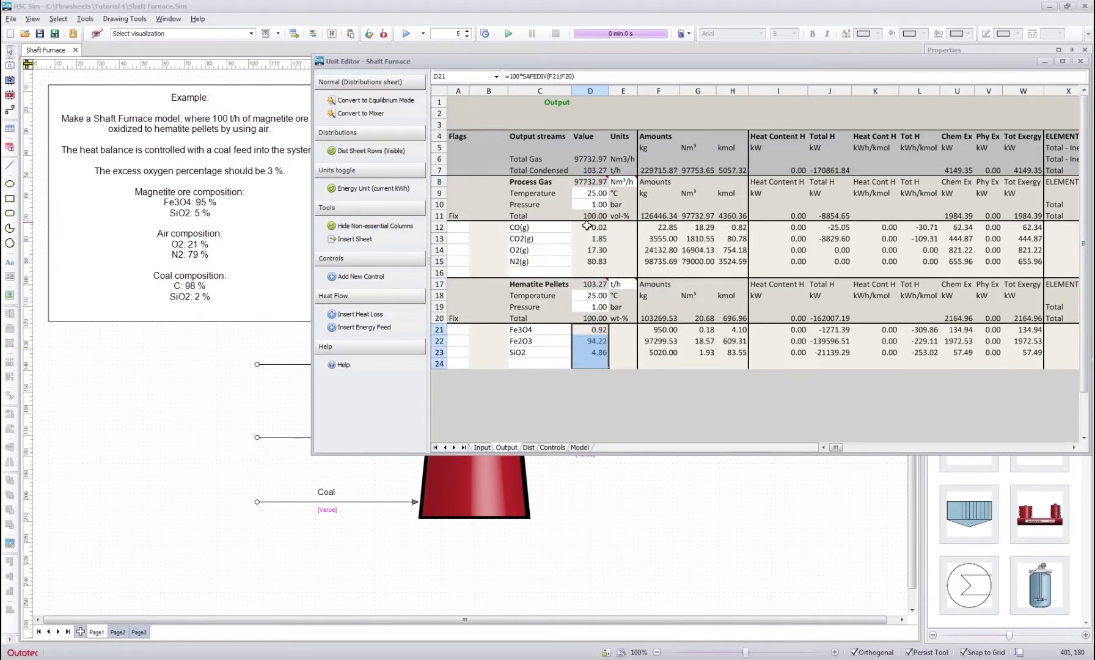
left_click_drag(586, 226, 585, 264)
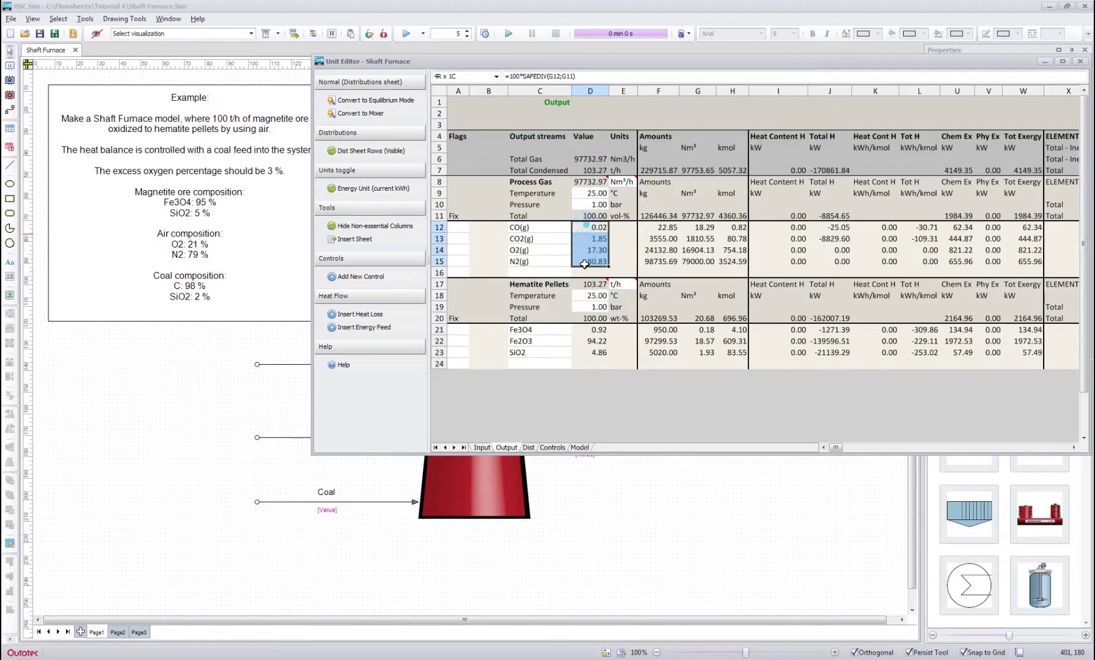
Close the Shaft Furnace unit editor and return to the flowsheet
left_click(623, 243)
left_click_drag(721, 59, 483, 89)
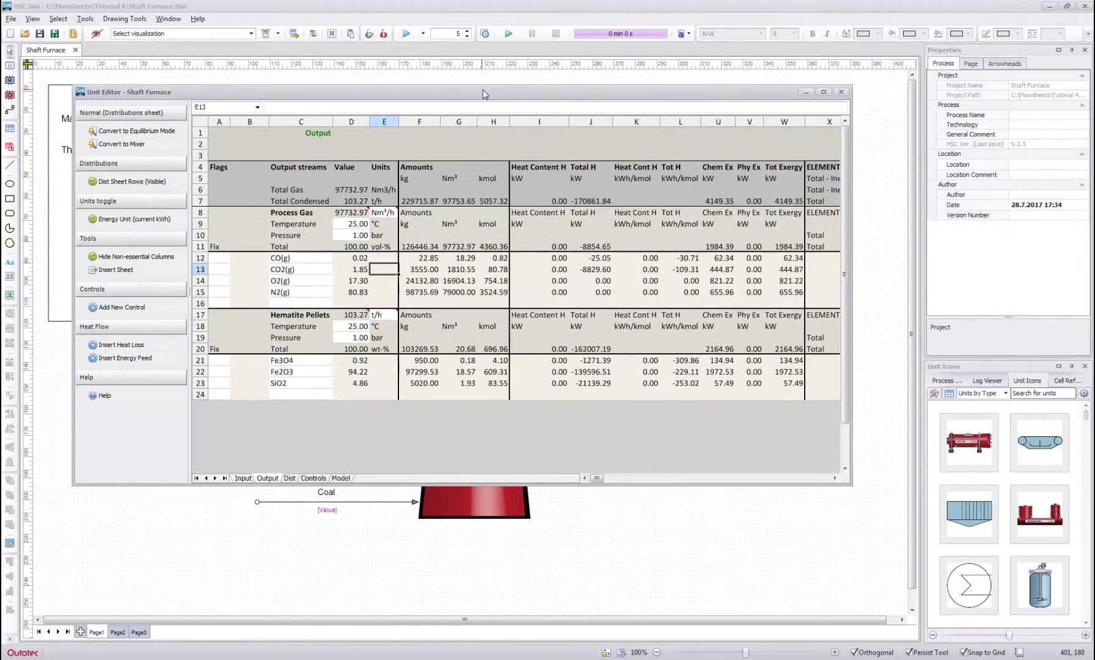
left_click(841, 92)
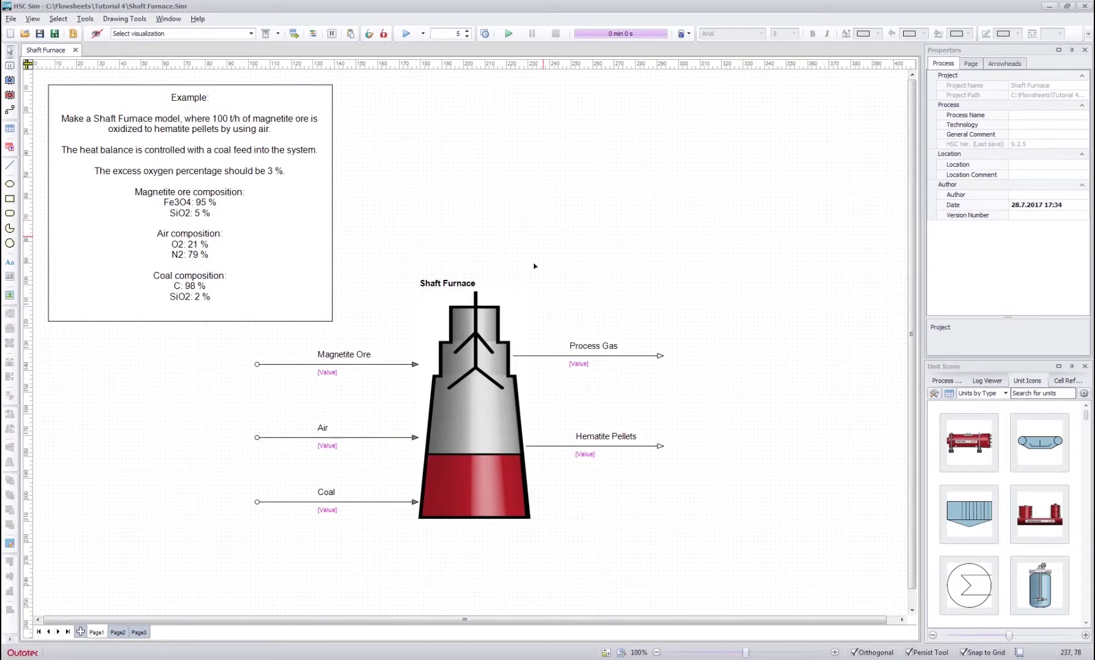